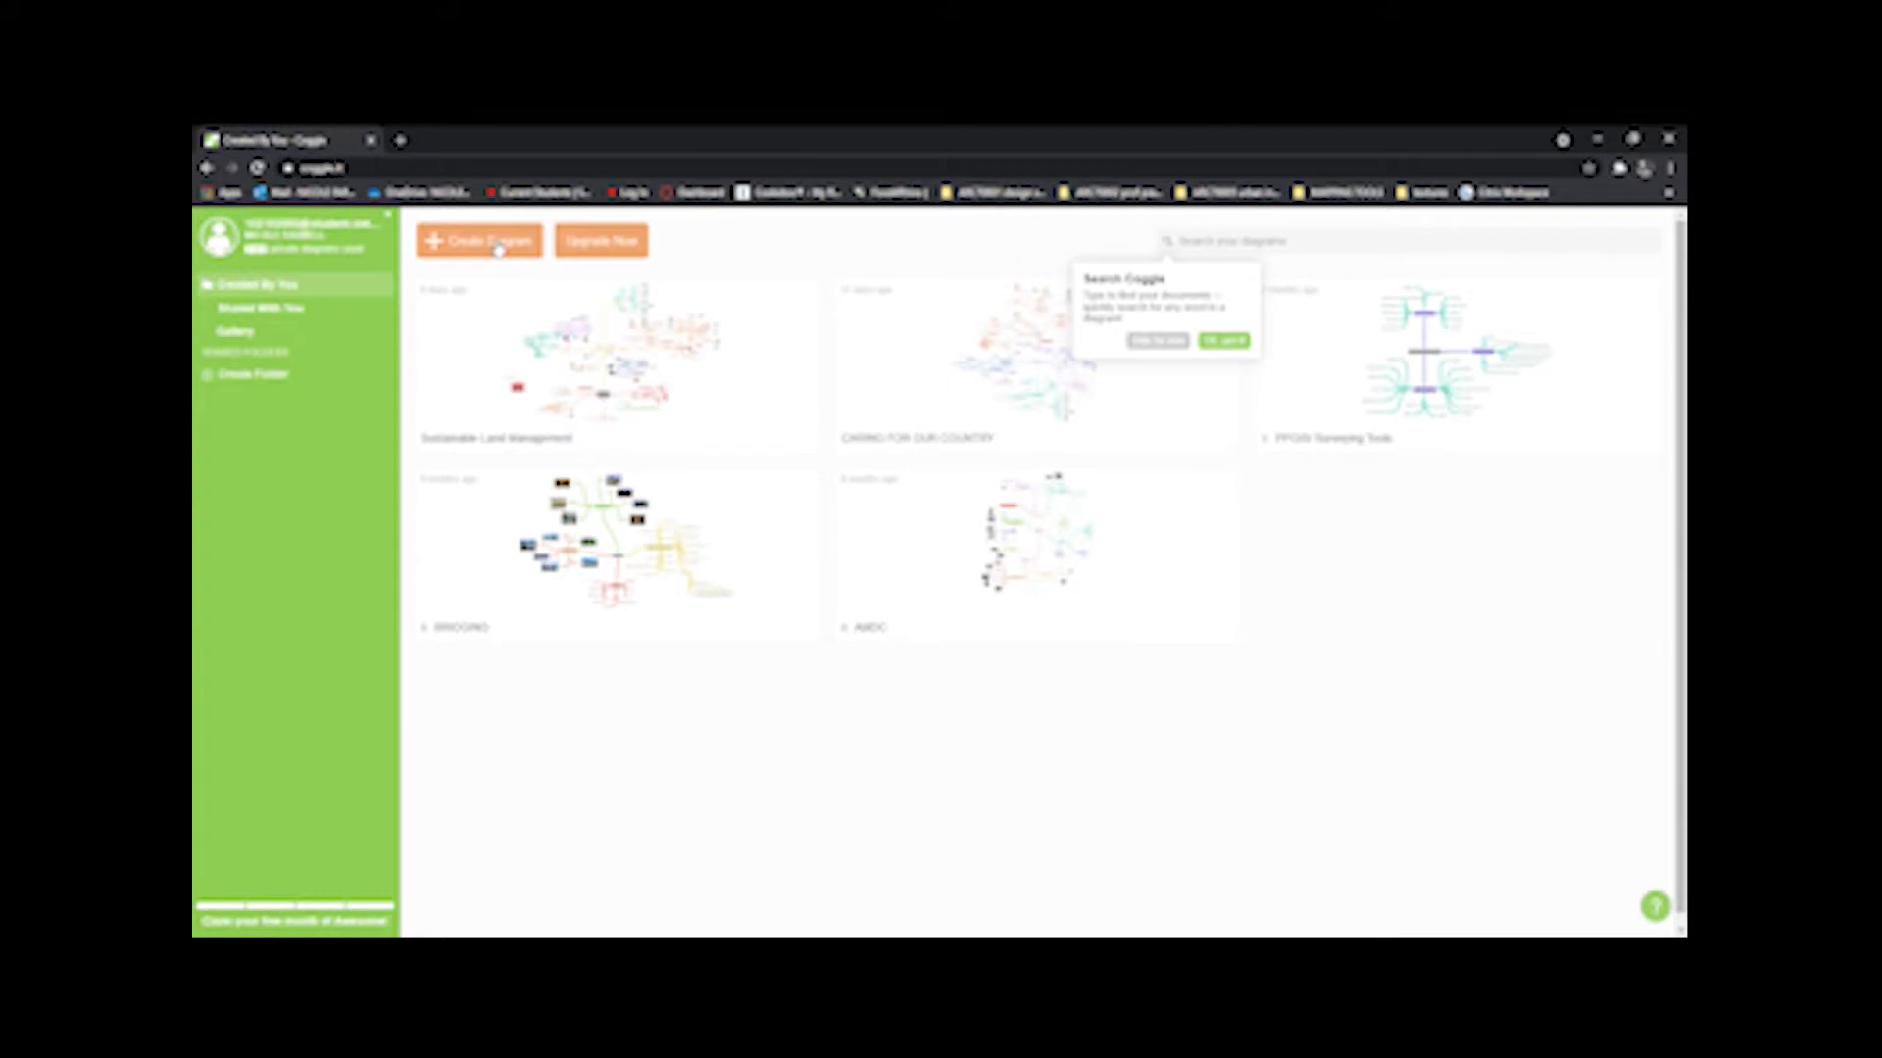
Step: Create a new diagram and name its central item TITLE
{"action": "left_click", "coordinate": [498, 248]}
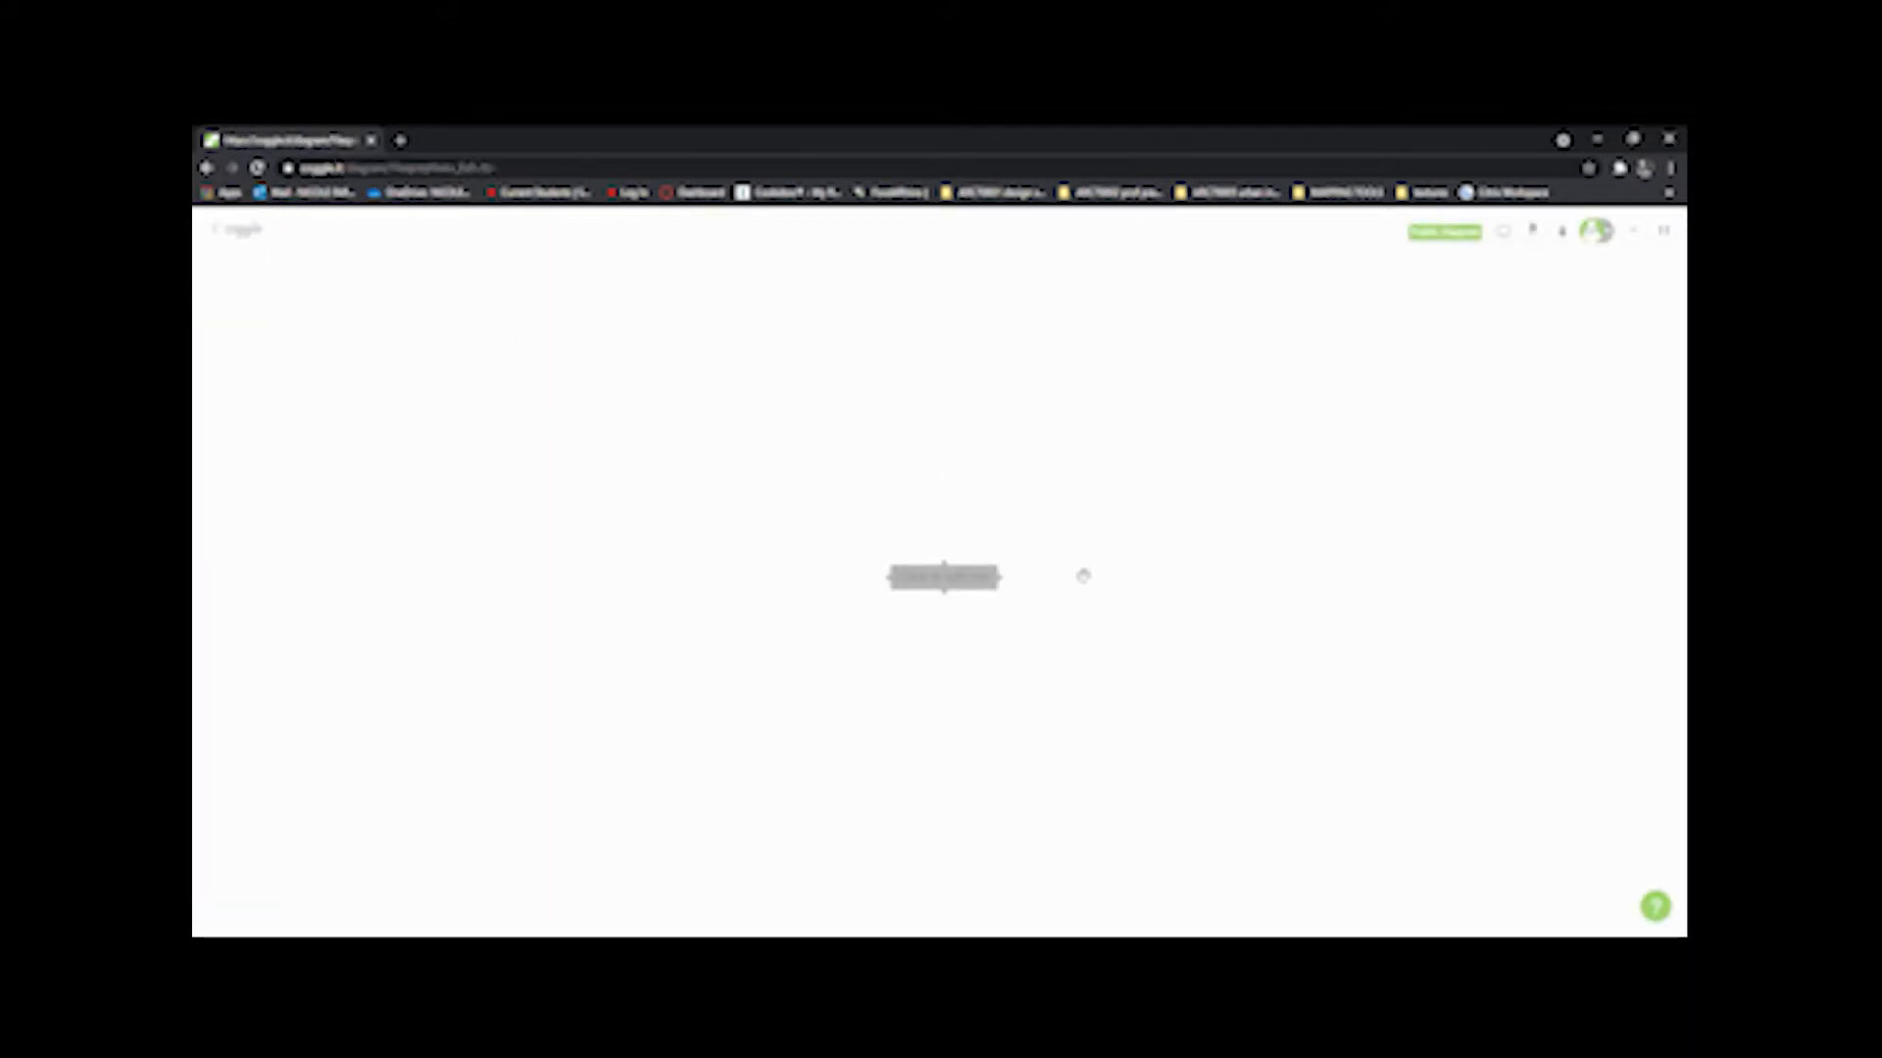
{"action": "left_click", "coordinate": [942, 578]}
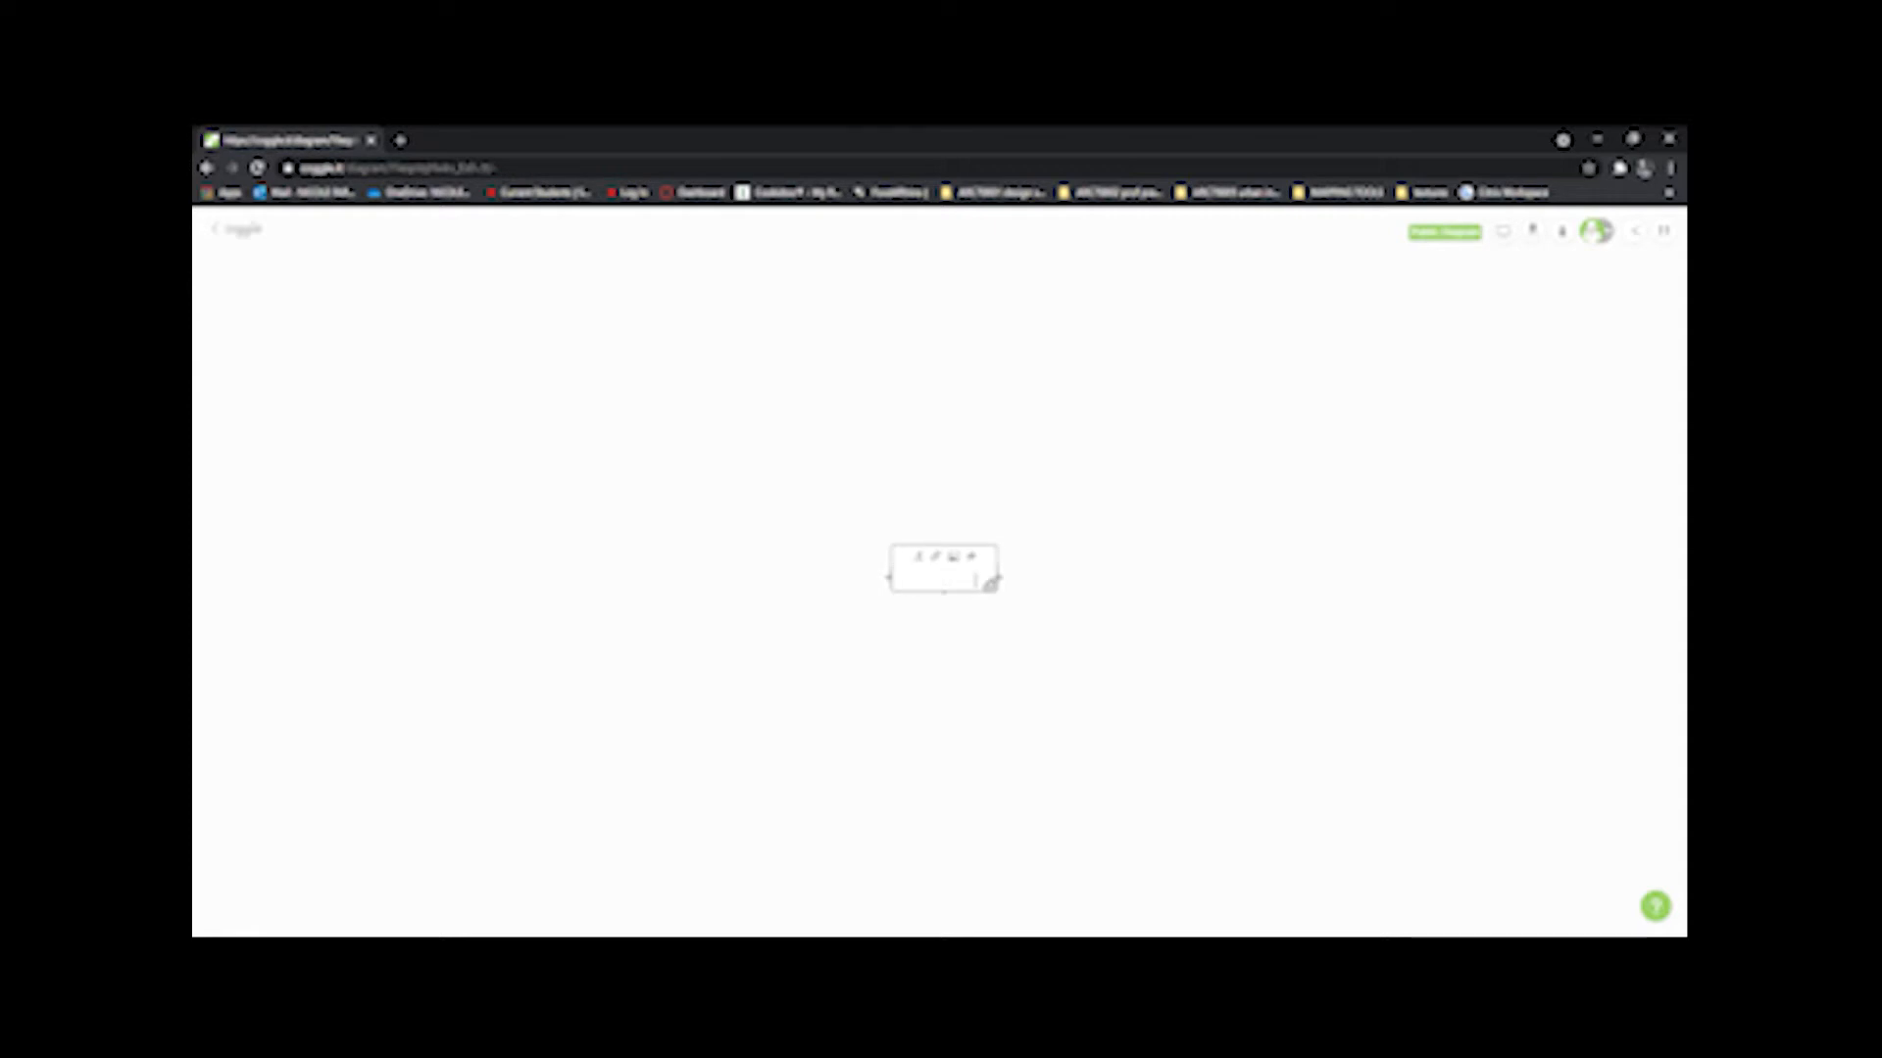
{"action": "type", "text": "TE"}
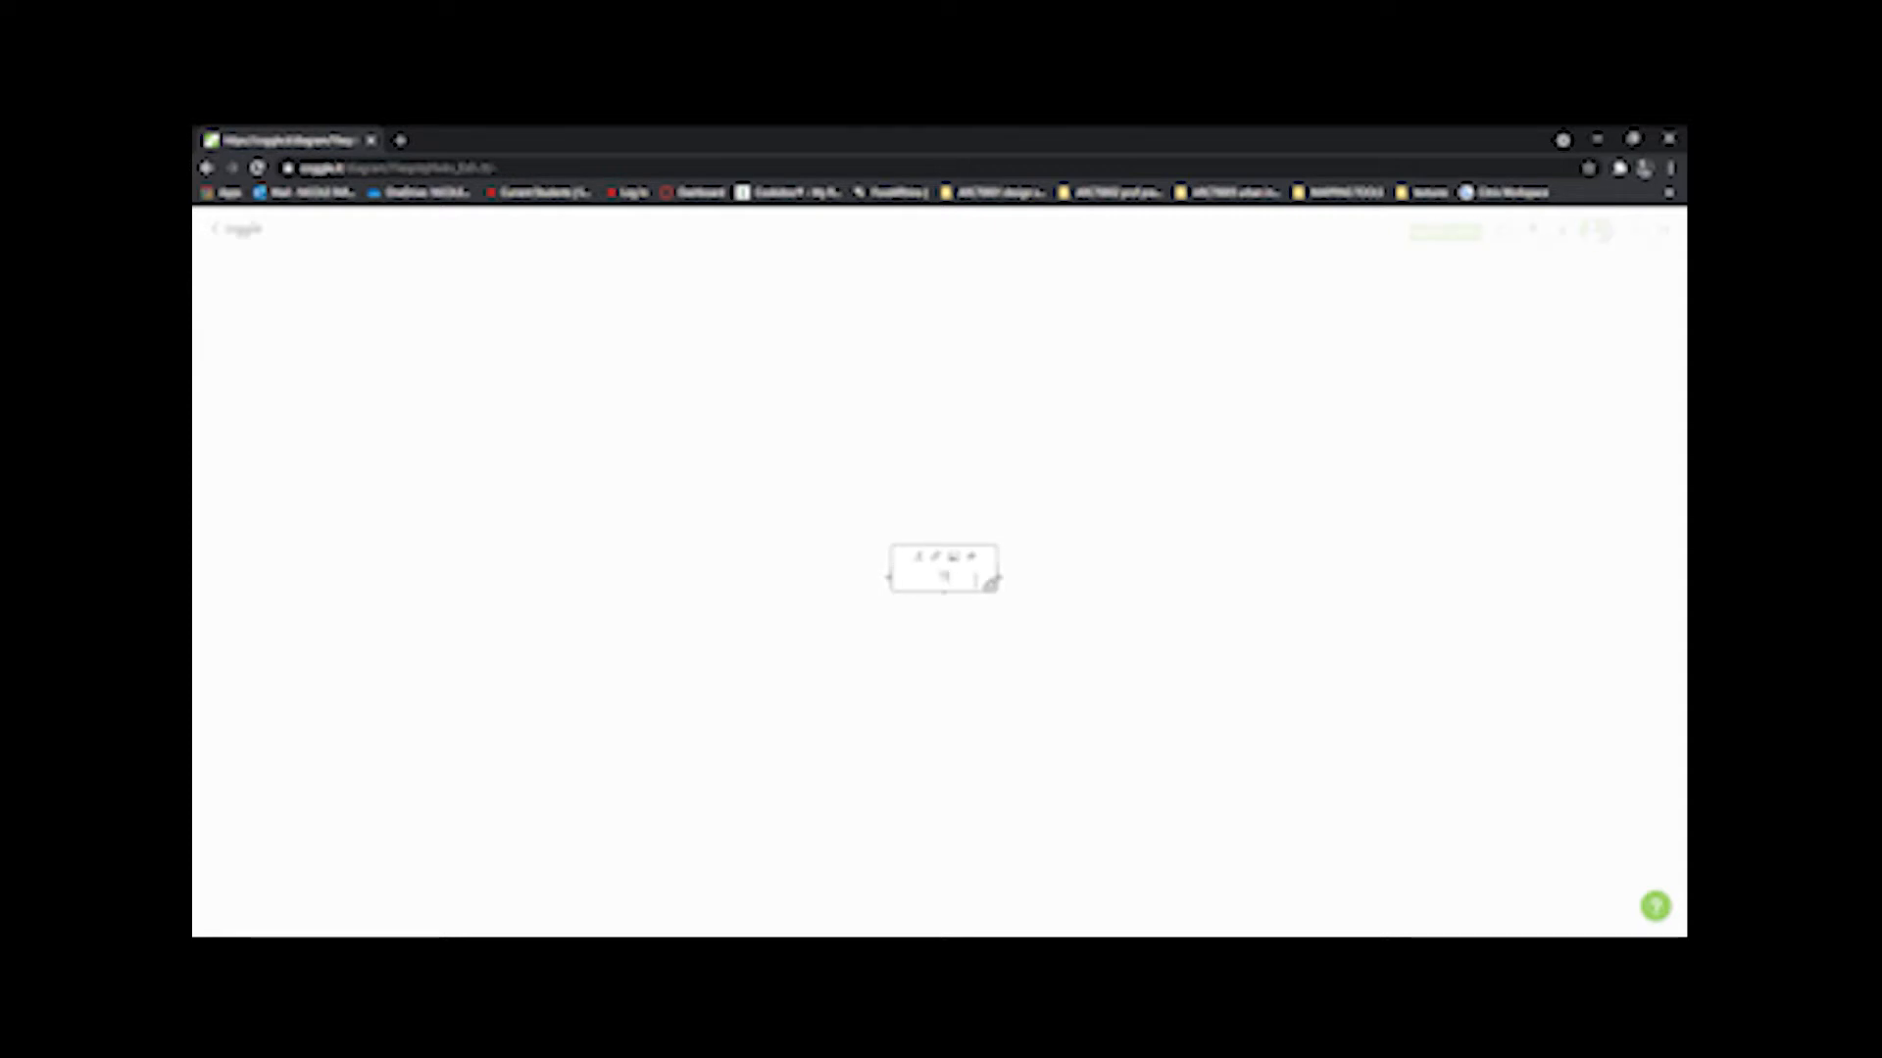
{"action": "type", "text": "LE"}
{"action": "left_click", "coordinate": [983, 477]}
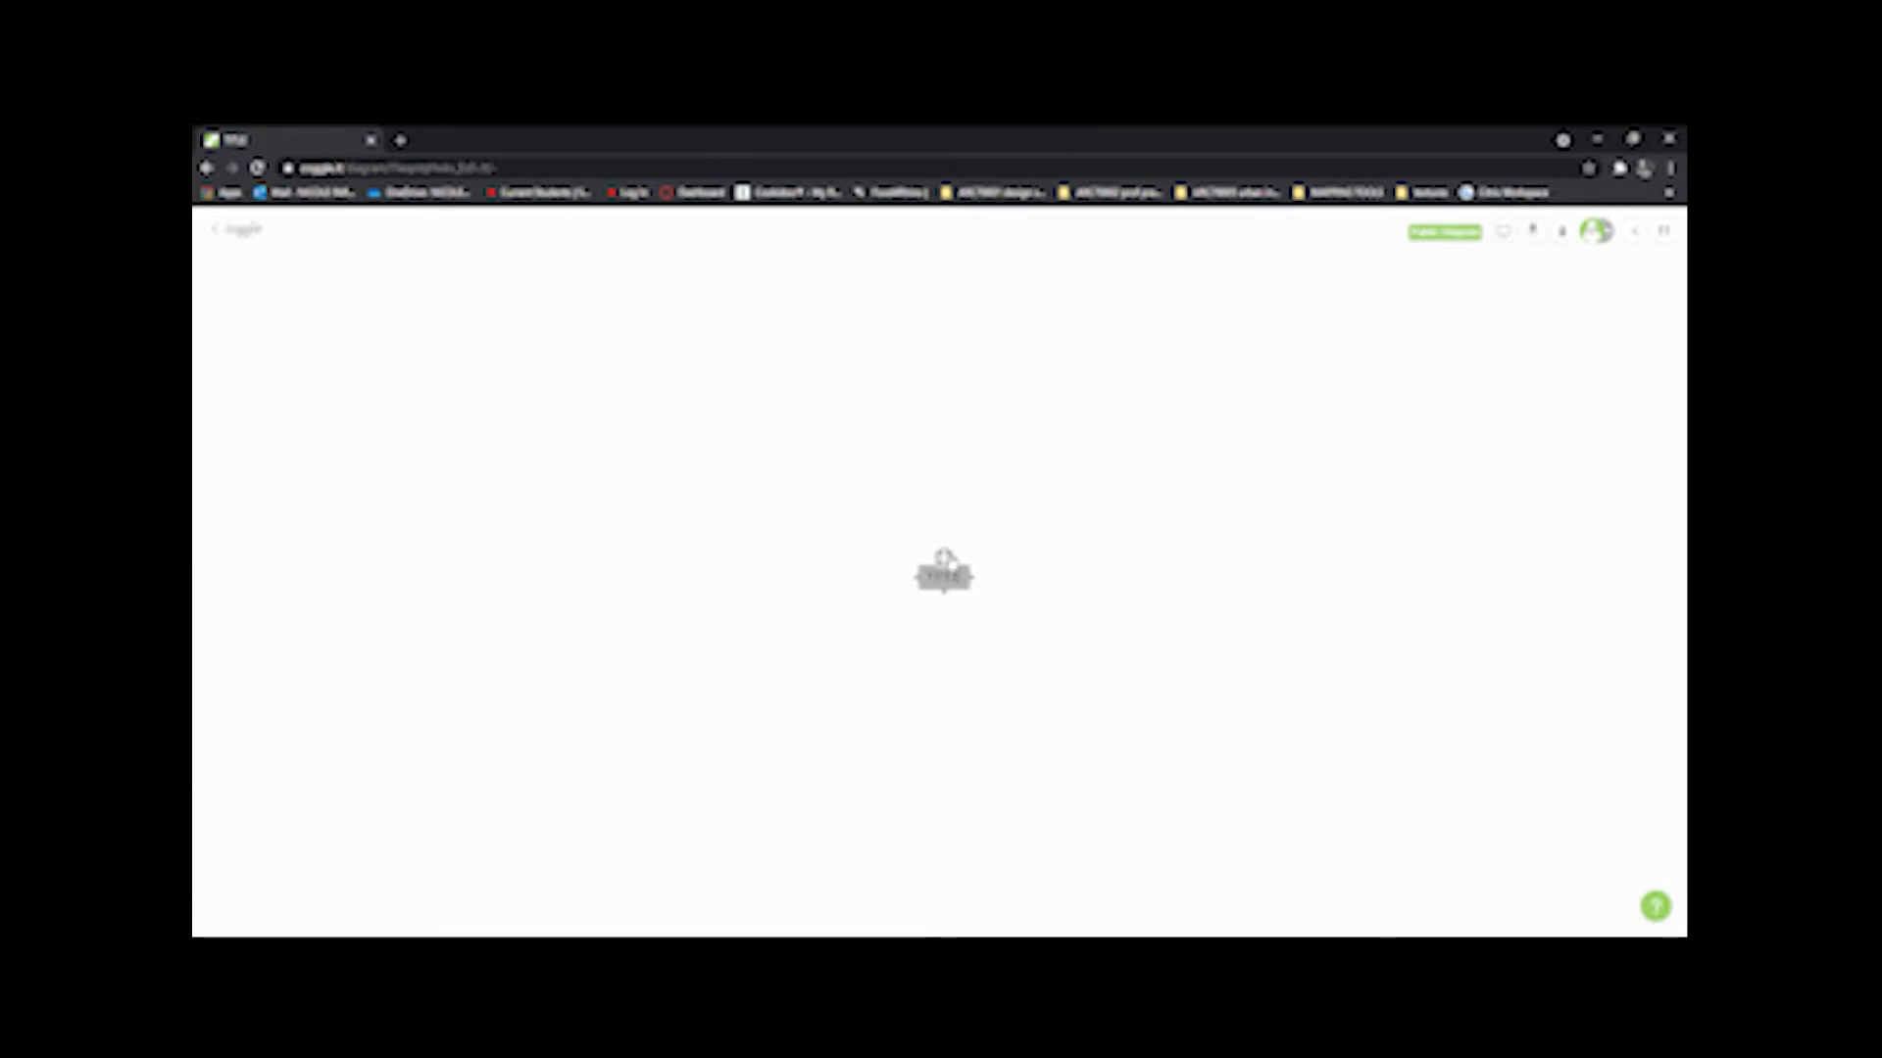
Step: Add three empty branches to the TITLE item: one above, one to its right and one below
{"action": "left_click_drag", "start_coordinate": [944, 559], "coordinate": [978, 377]}
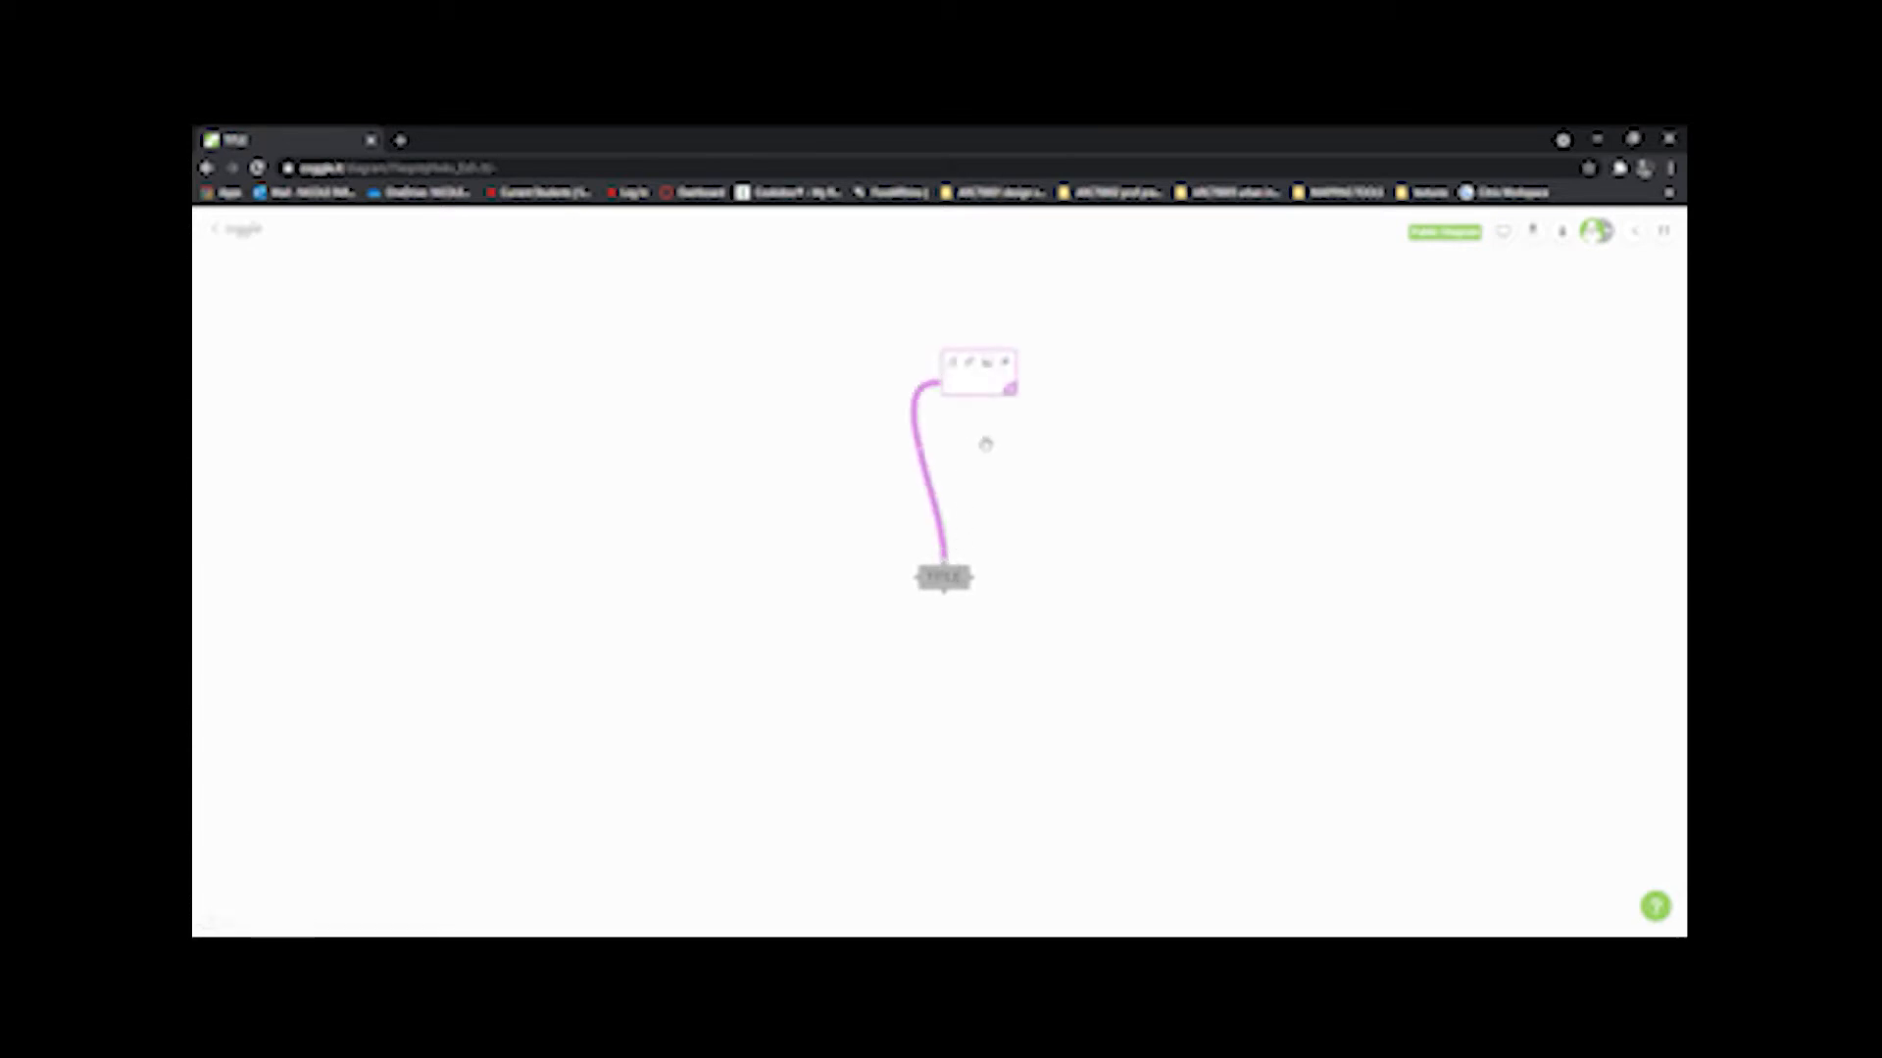
{"action": "left_click", "coordinate": [979, 580]}
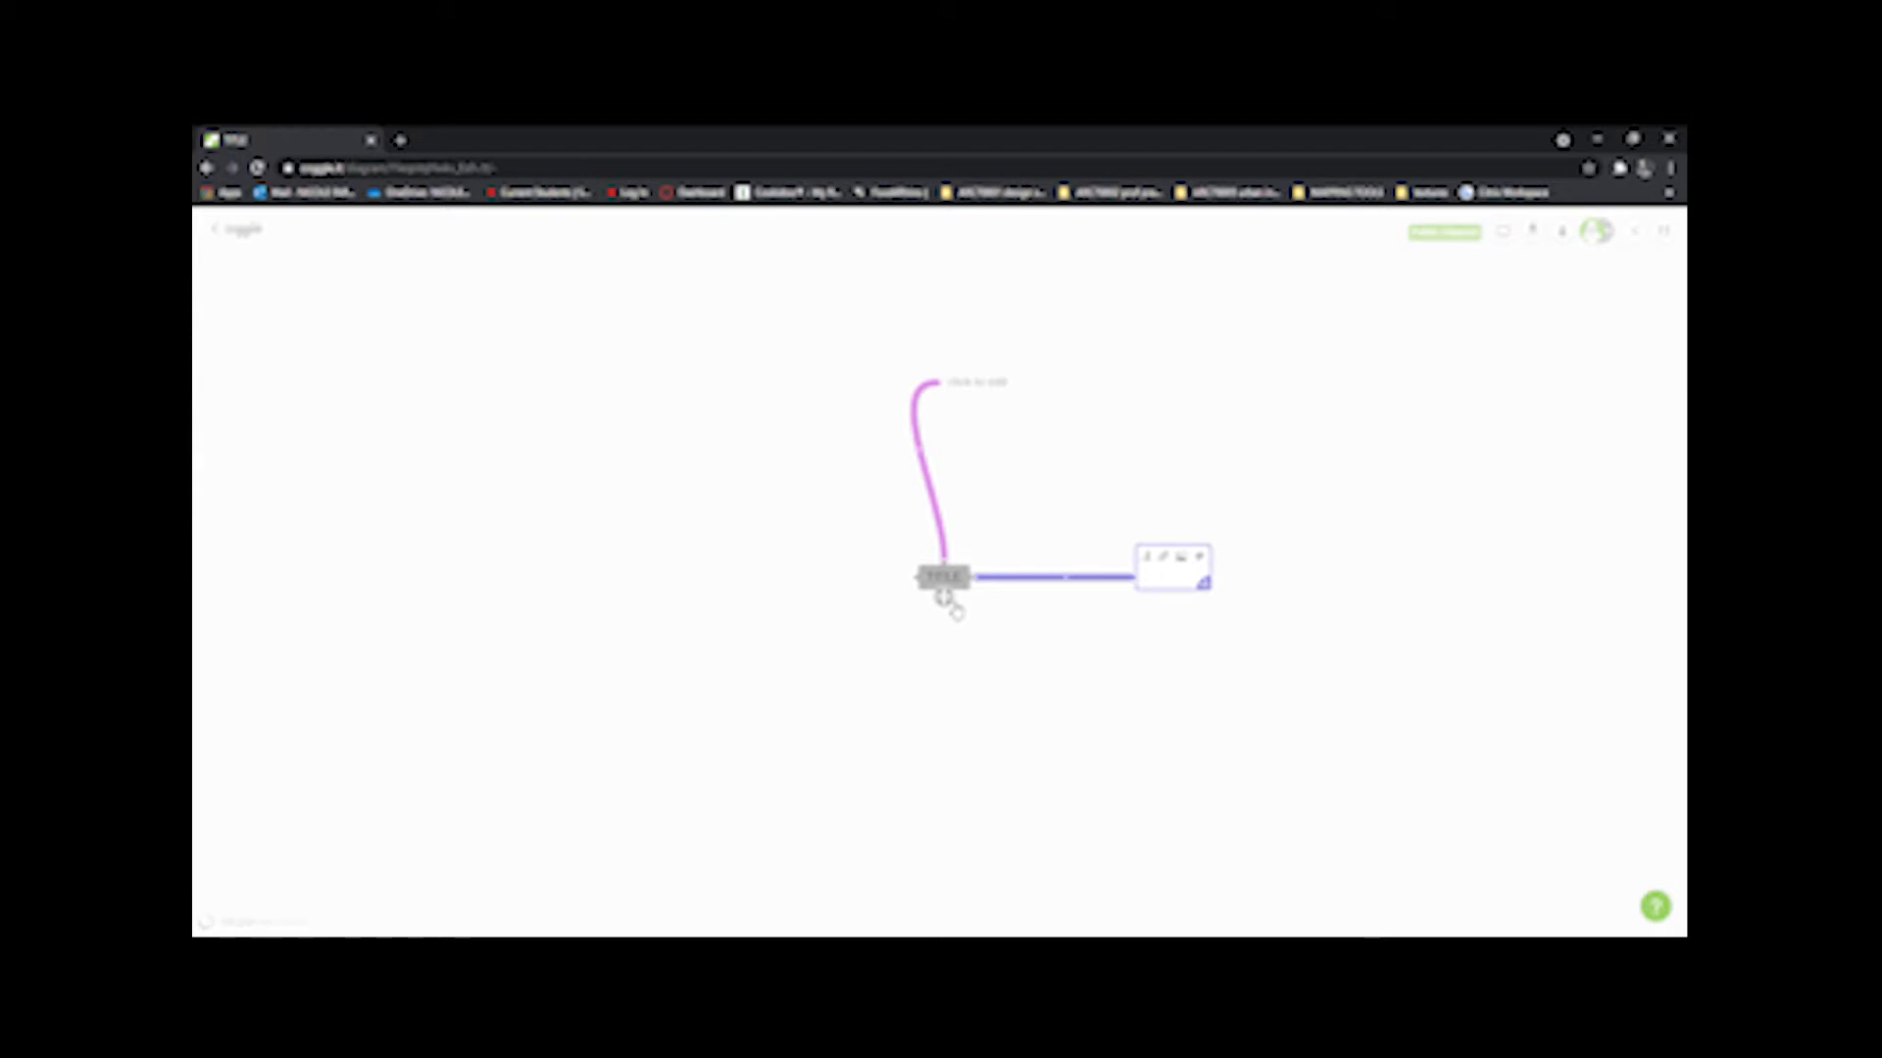
{"action": "left_click", "coordinate": [945, 599]}
{"action": "left_click", "coordinate": [998, 626]}
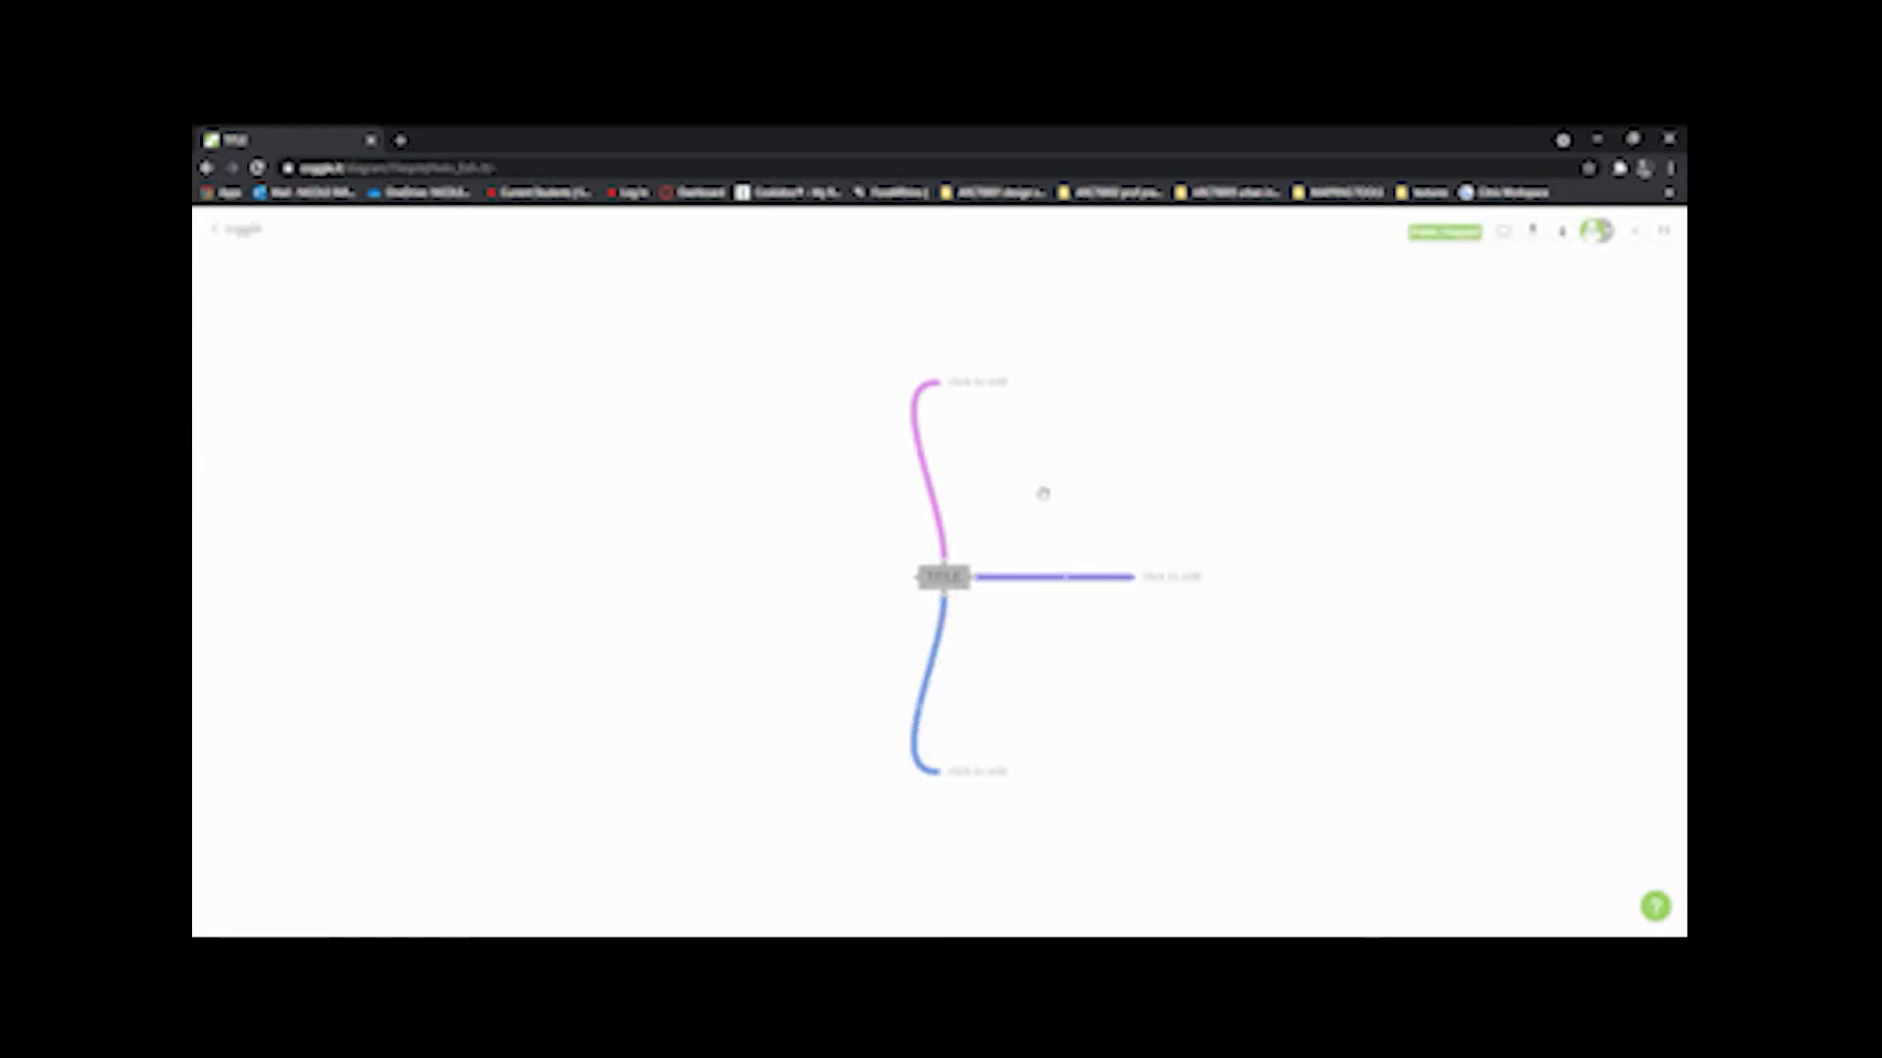
Step: Add four empty sub-branches at the end of the purple branch right of TITLE
{"action": "mouse_move", "coordinate": [1140, 585]}
{"action": "left_click", "coordinate": [1142, 580]}
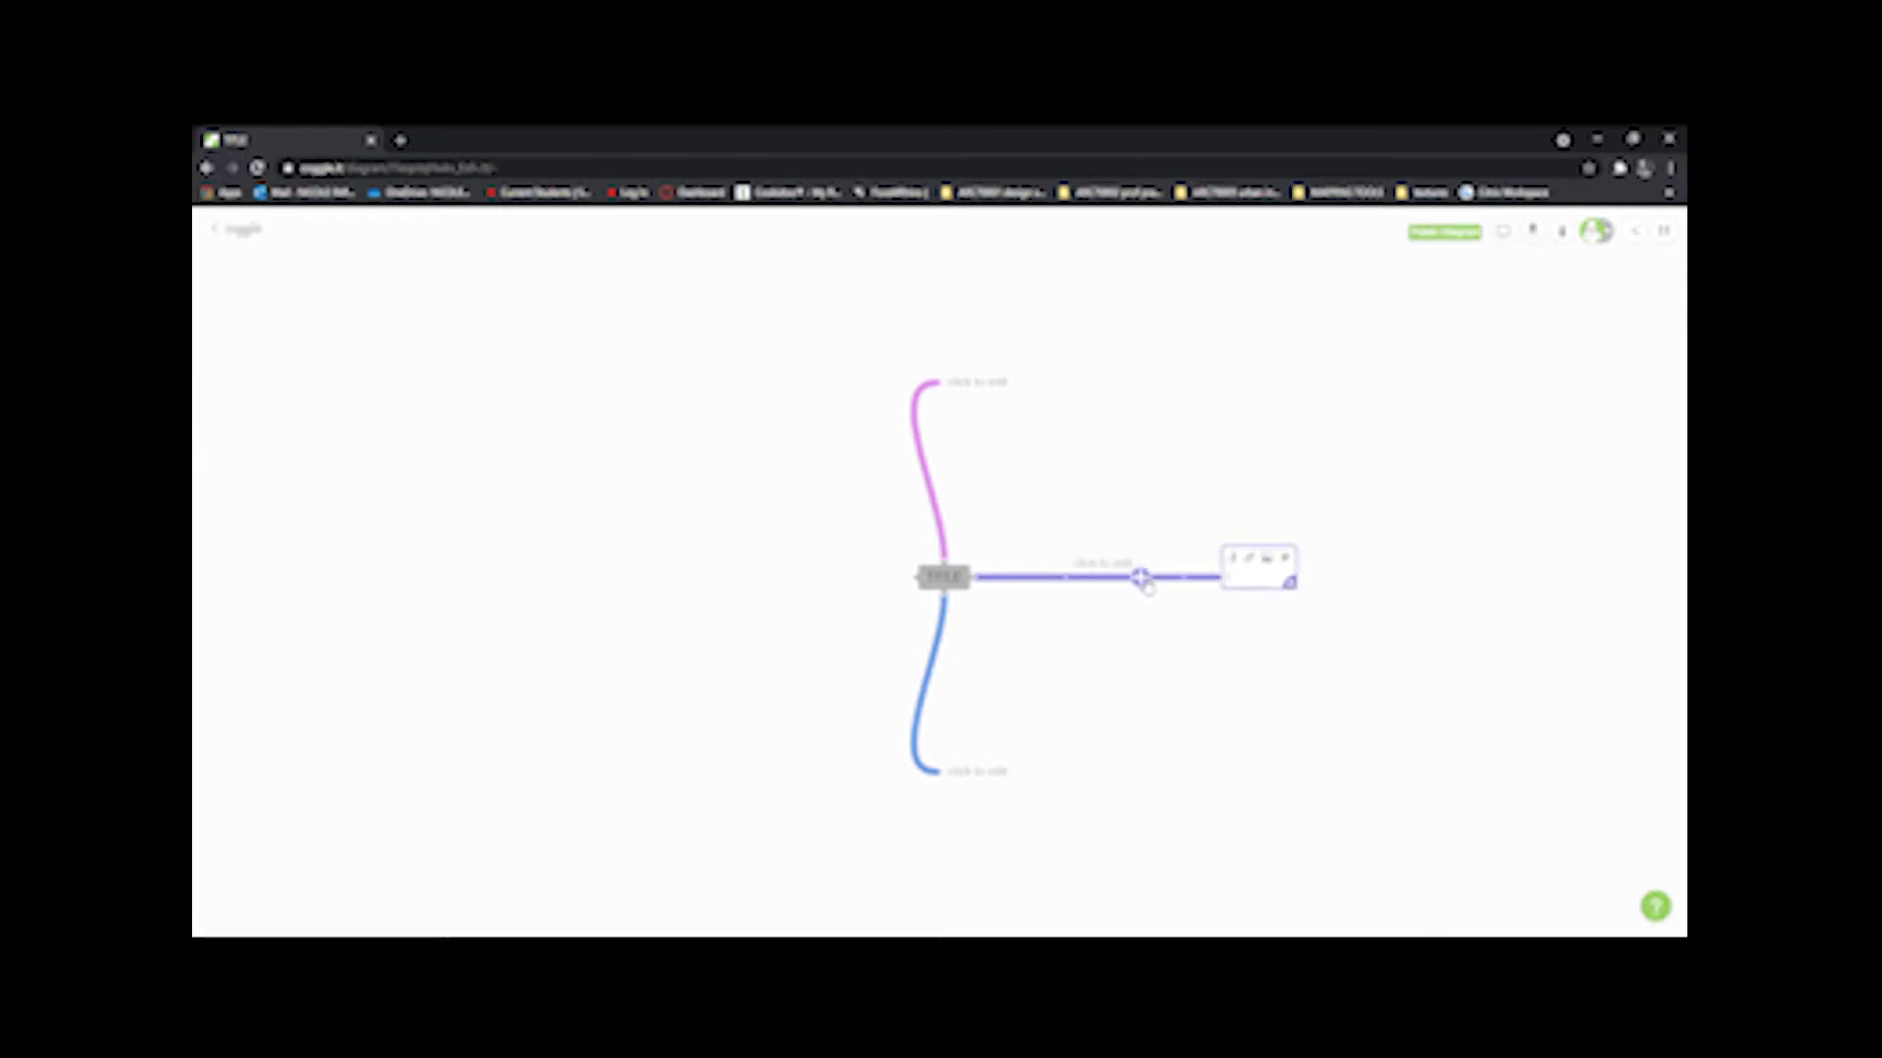
{"action": "left_click", "coordinate": [1141, 580]}
{"action": "left_click", "coordinate": [1142, 580]}
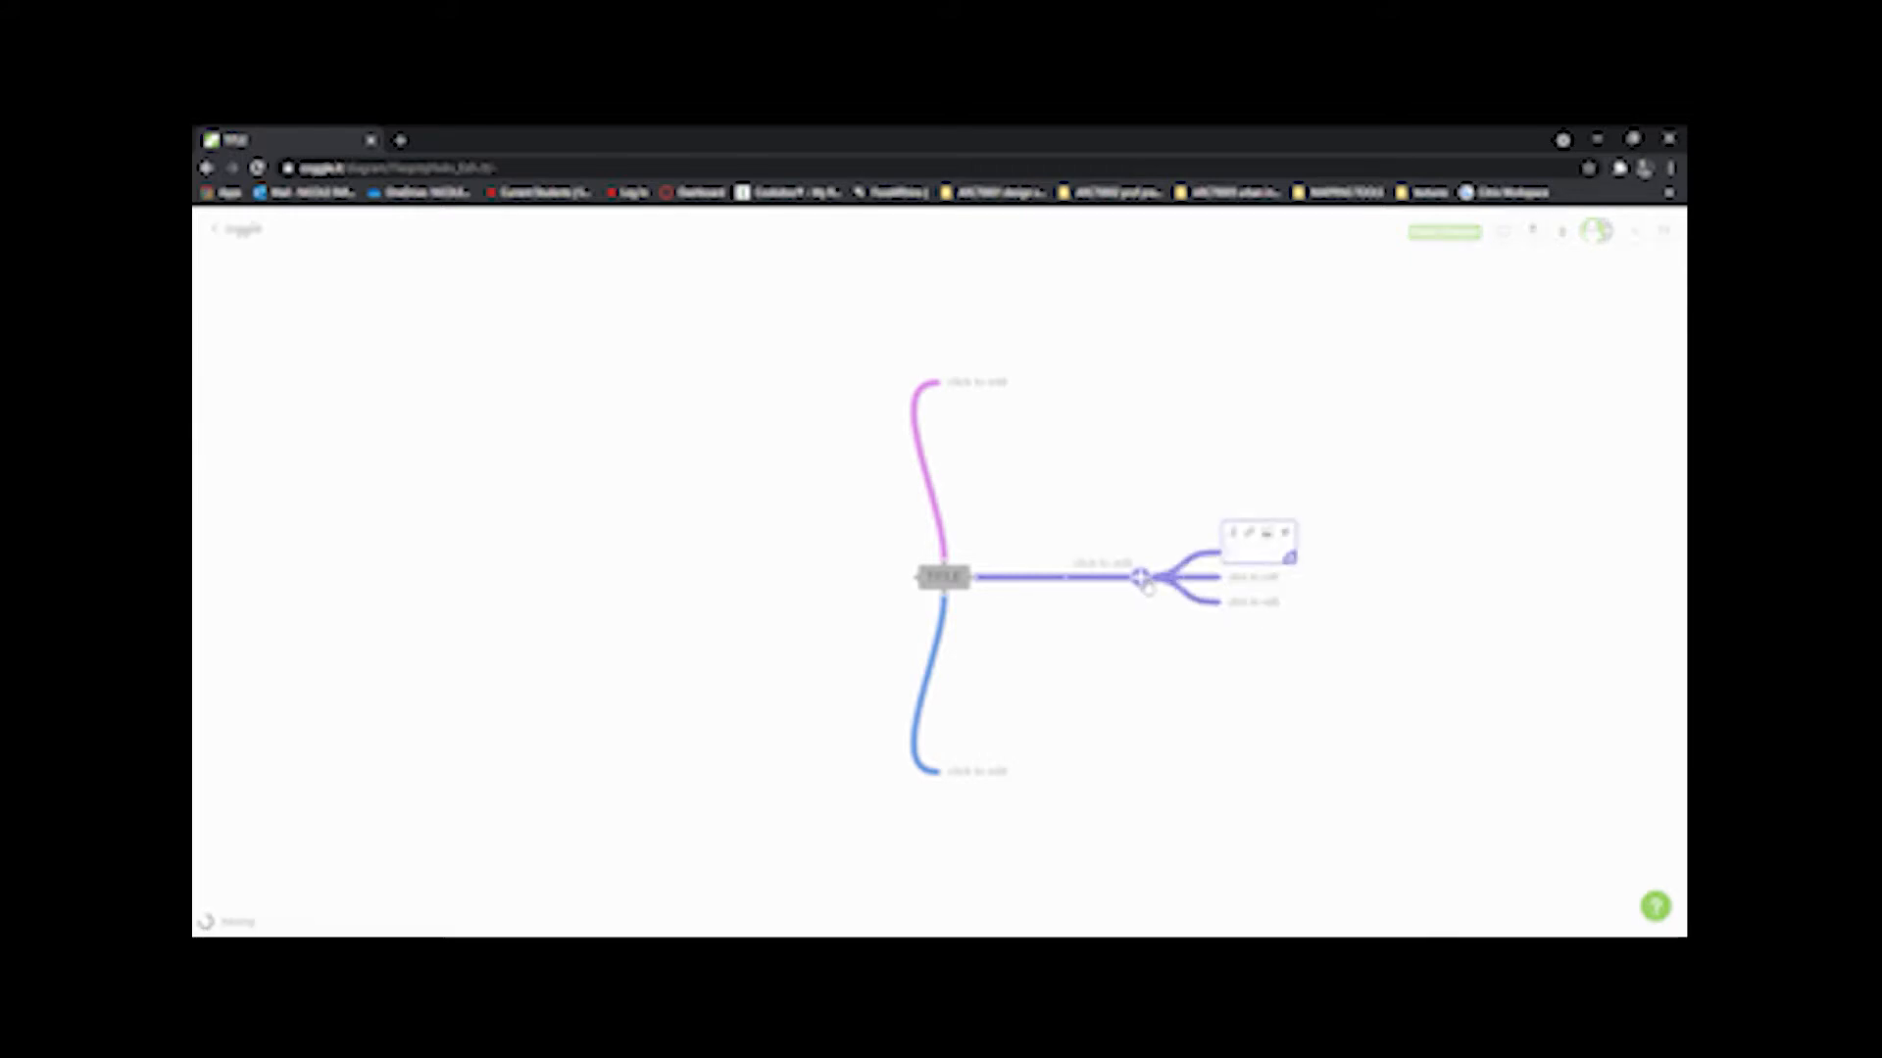
{"action": "left_click", "coordinate": [1143, 579]}
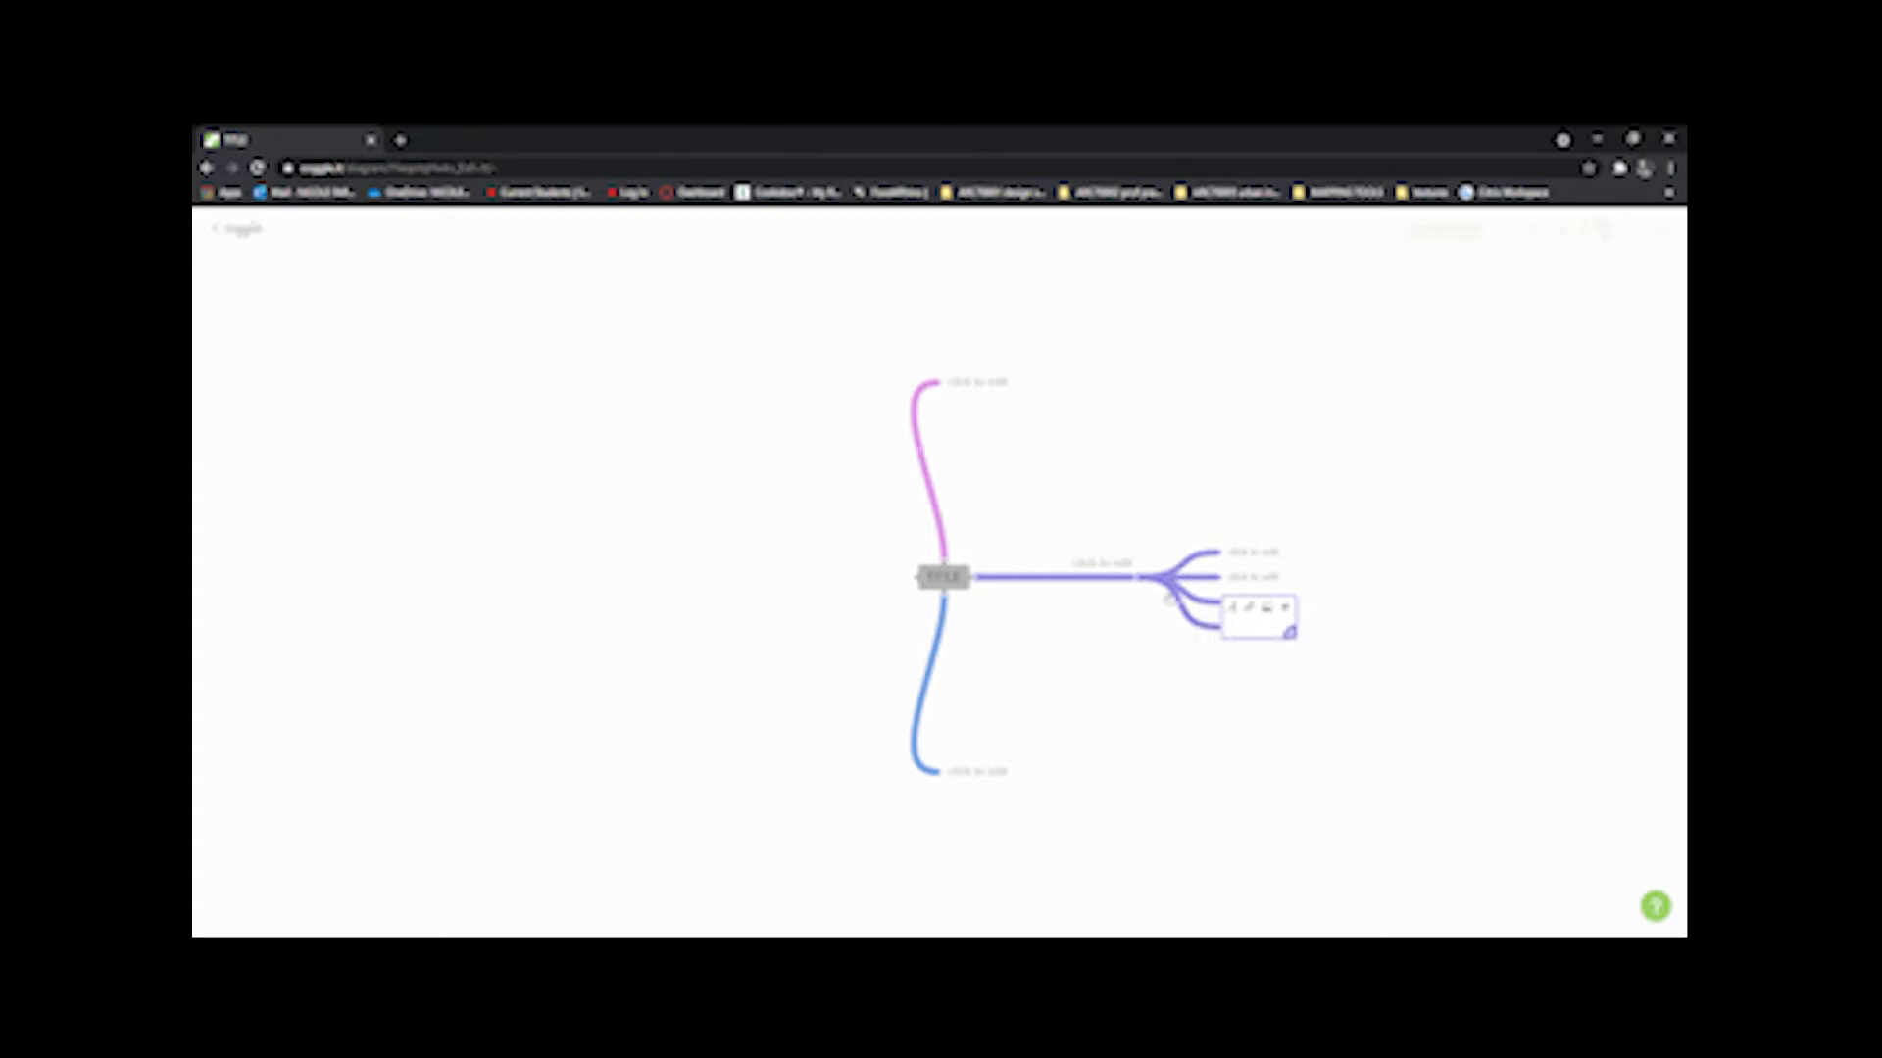
Step: Insert a link to this diagram's web address, titled COGGLE, in the lowest purple sub-branch and view its link details
{"action": "left_click", "coordinate": [803, 167]}
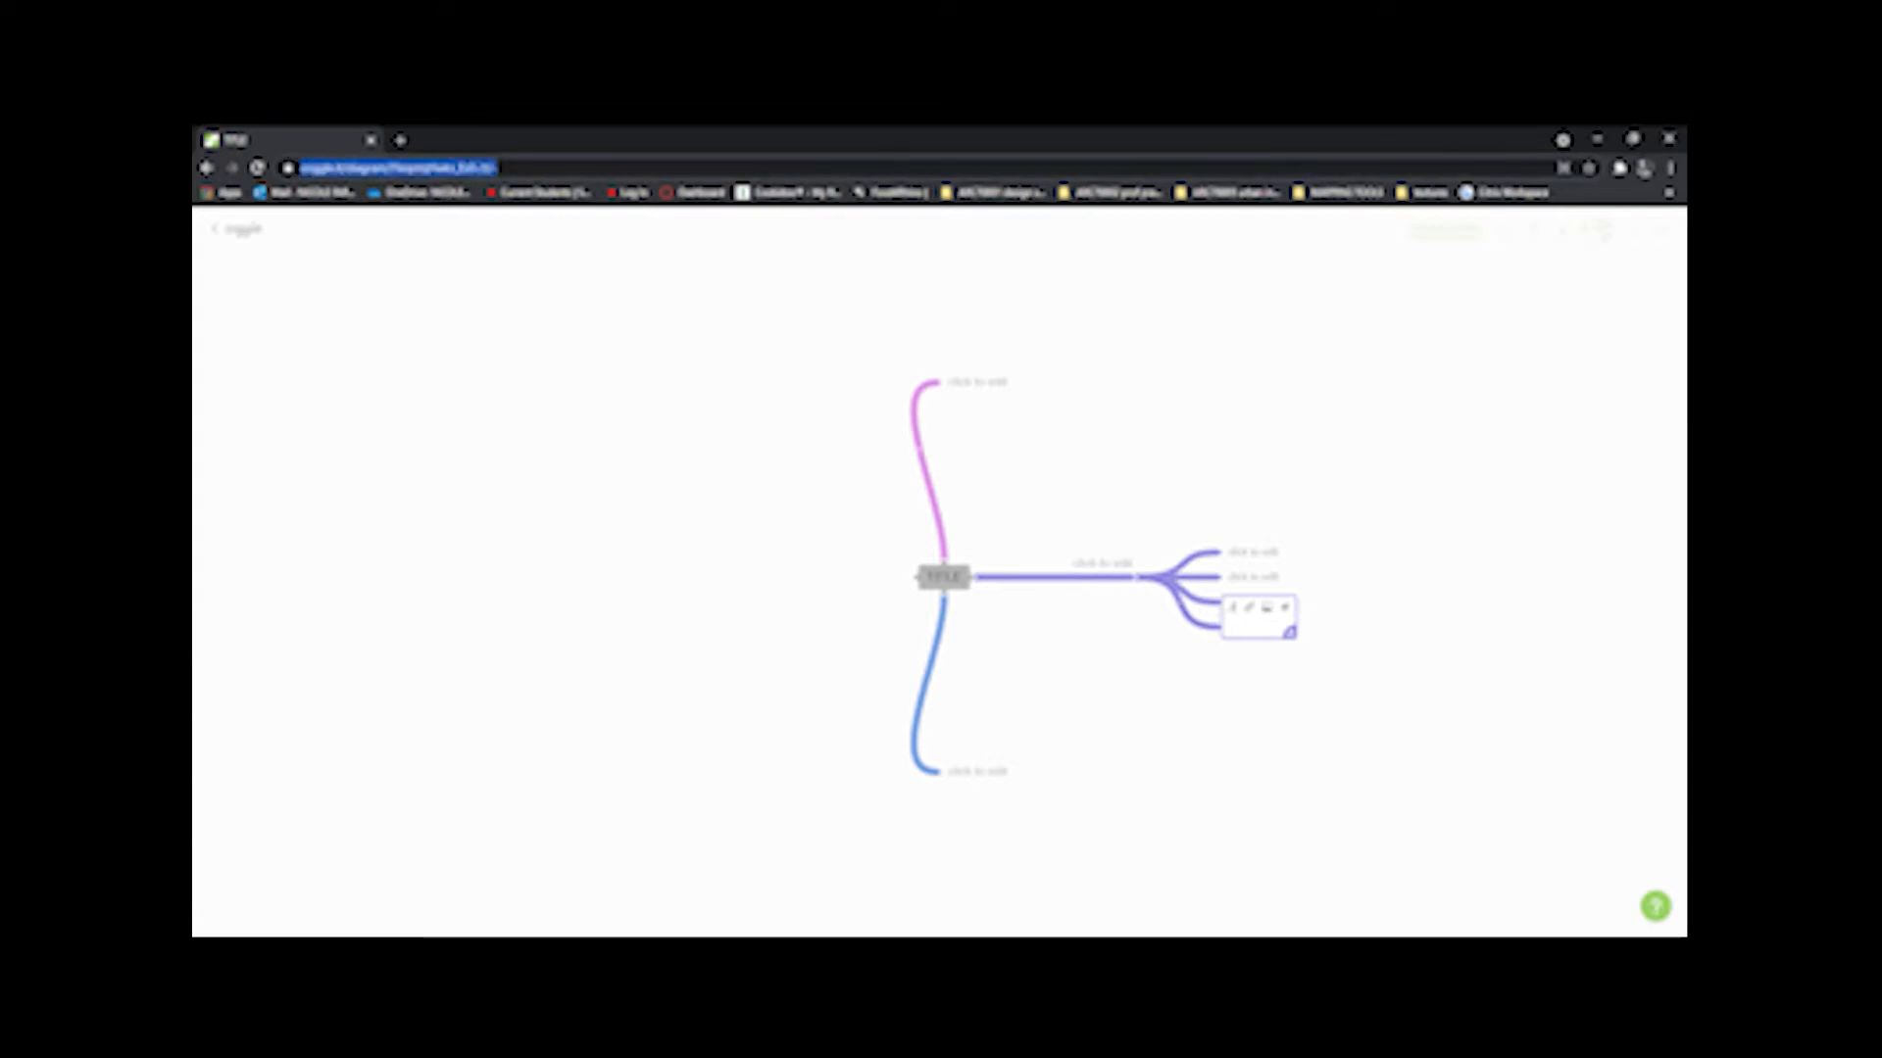
{"action": "left_click", "coordinate": [1254, 608]}
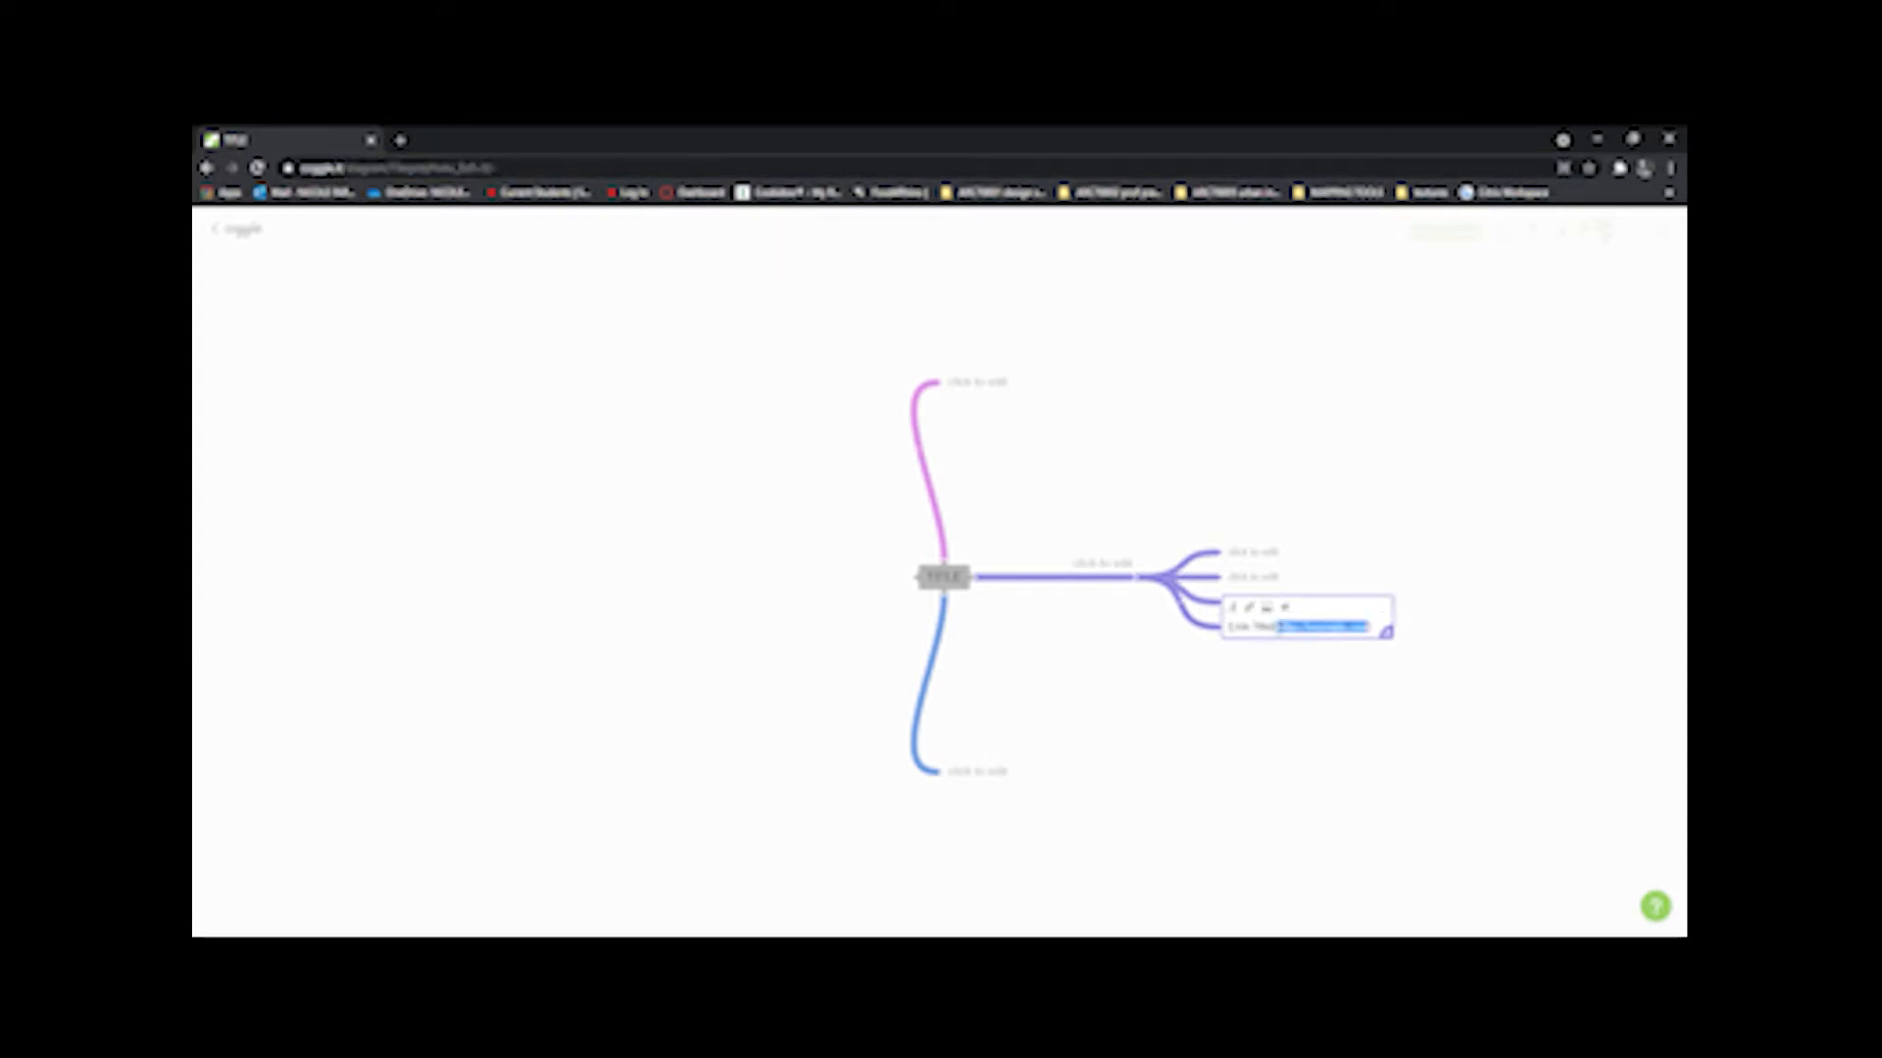
{"action": "key", "text": "ctrl+v"}
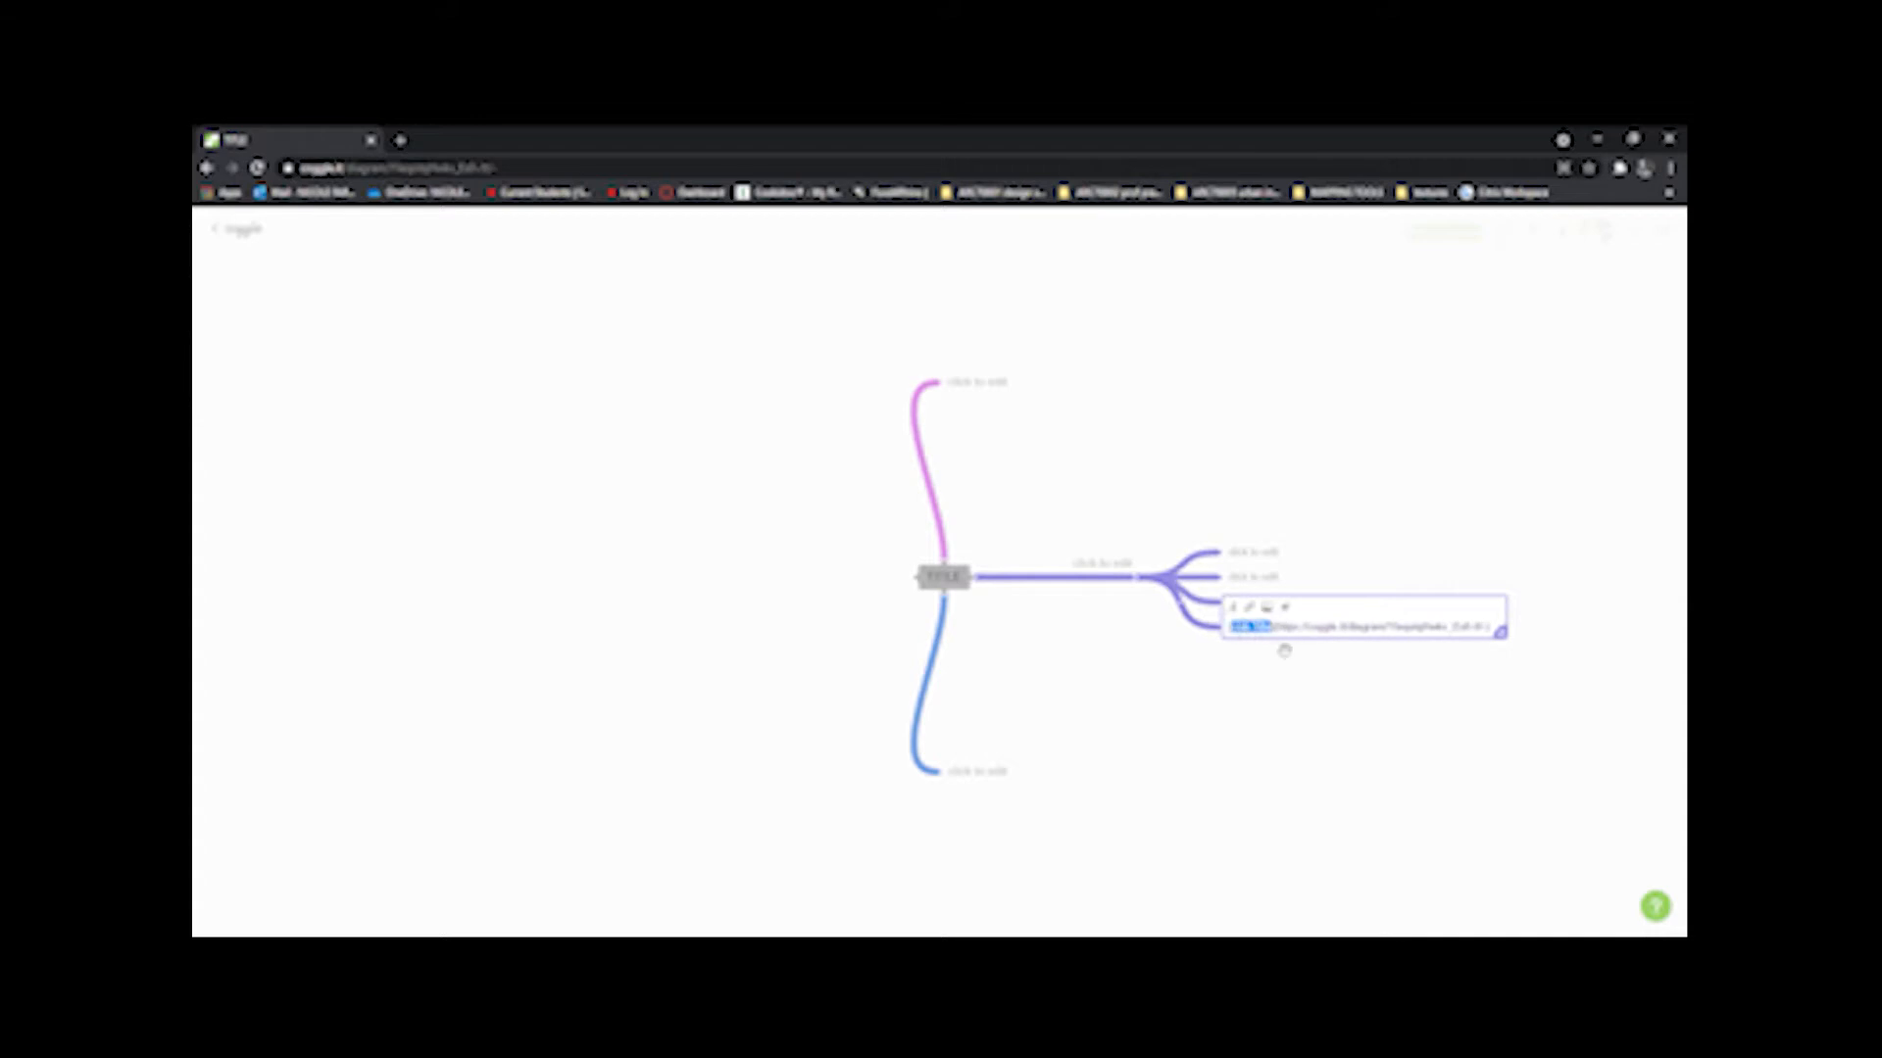
{"action": "type", "text": "COGGLE"}
{"action": "left_click", "coordinate": [1298, 686]}
{"action": "mouse_move", "coordinate": [1267, 634]}
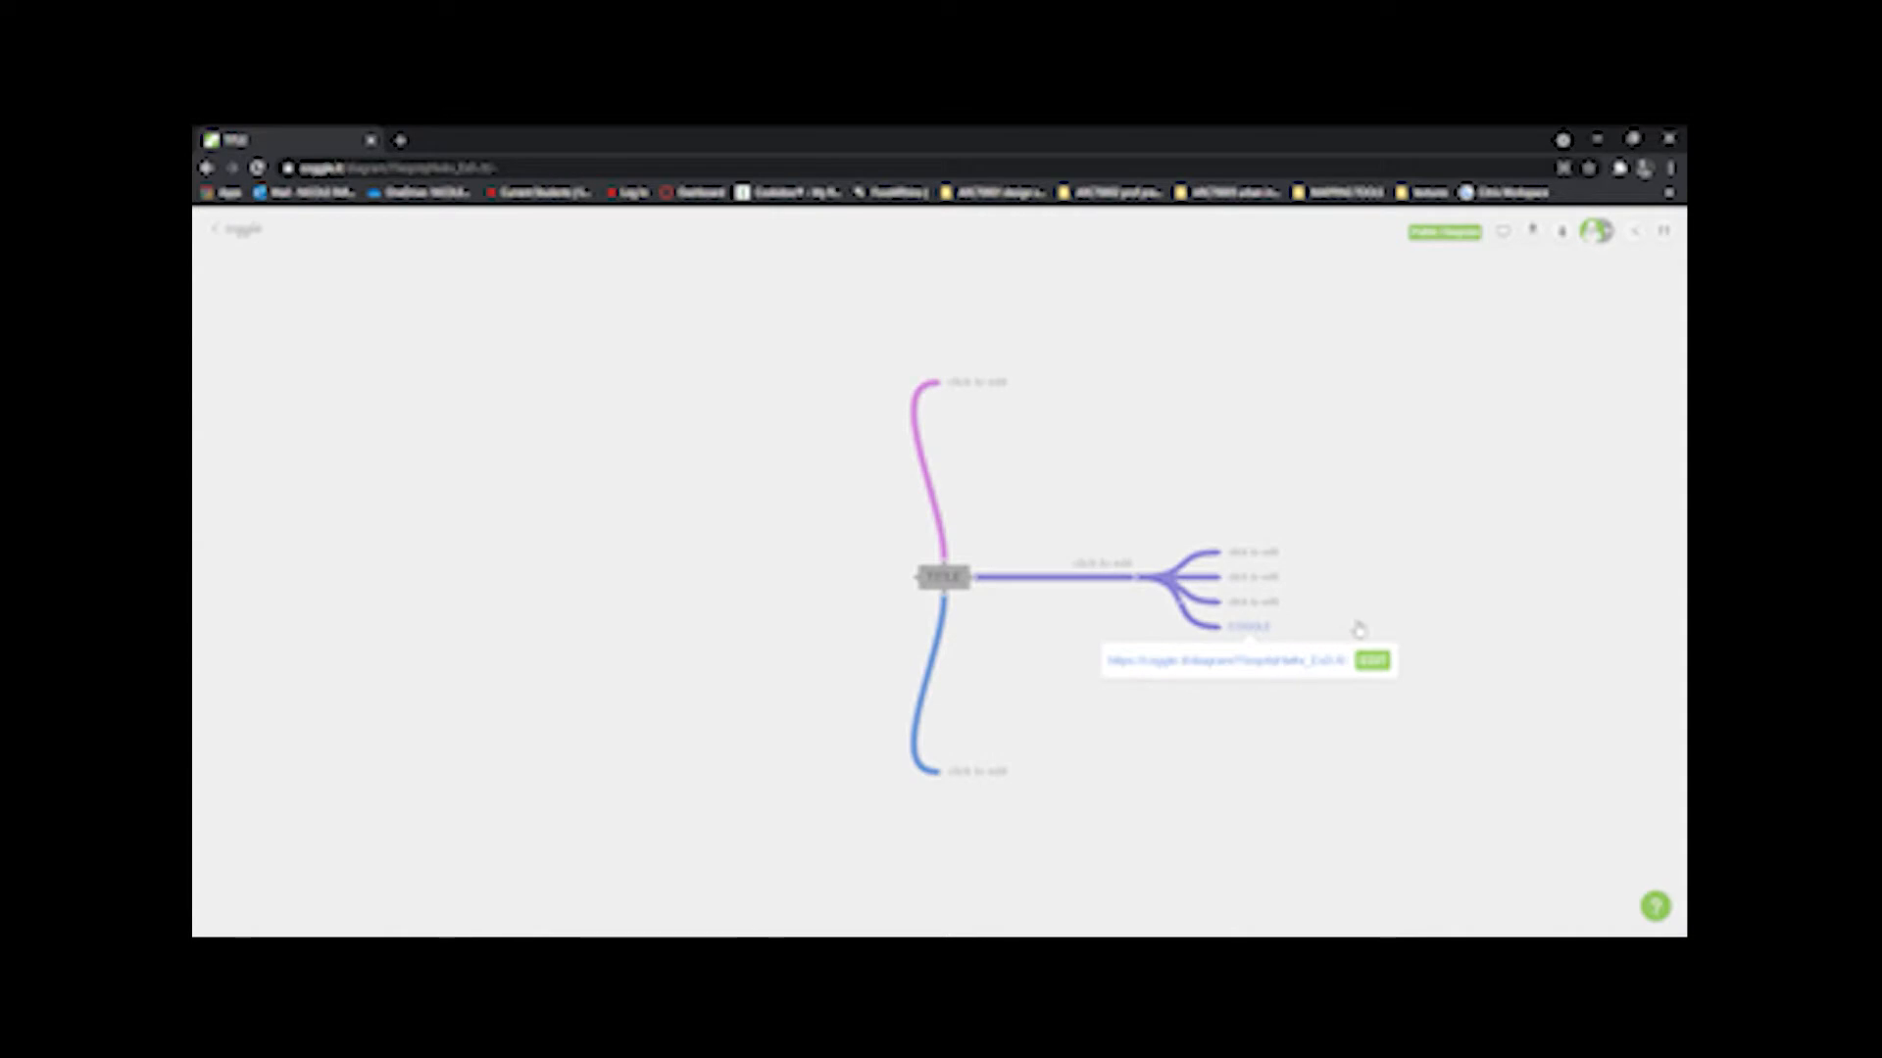
{"action": "left_click", "coordinate": [1372, 660]}
{"action": "left_click", "coordinate": [1337, 583]}
Step: Insert a picture from the computer into the empty purple sub-branch directly above the COGGLE link
{"action": "left_click", "coordinate": [1273, 605]}
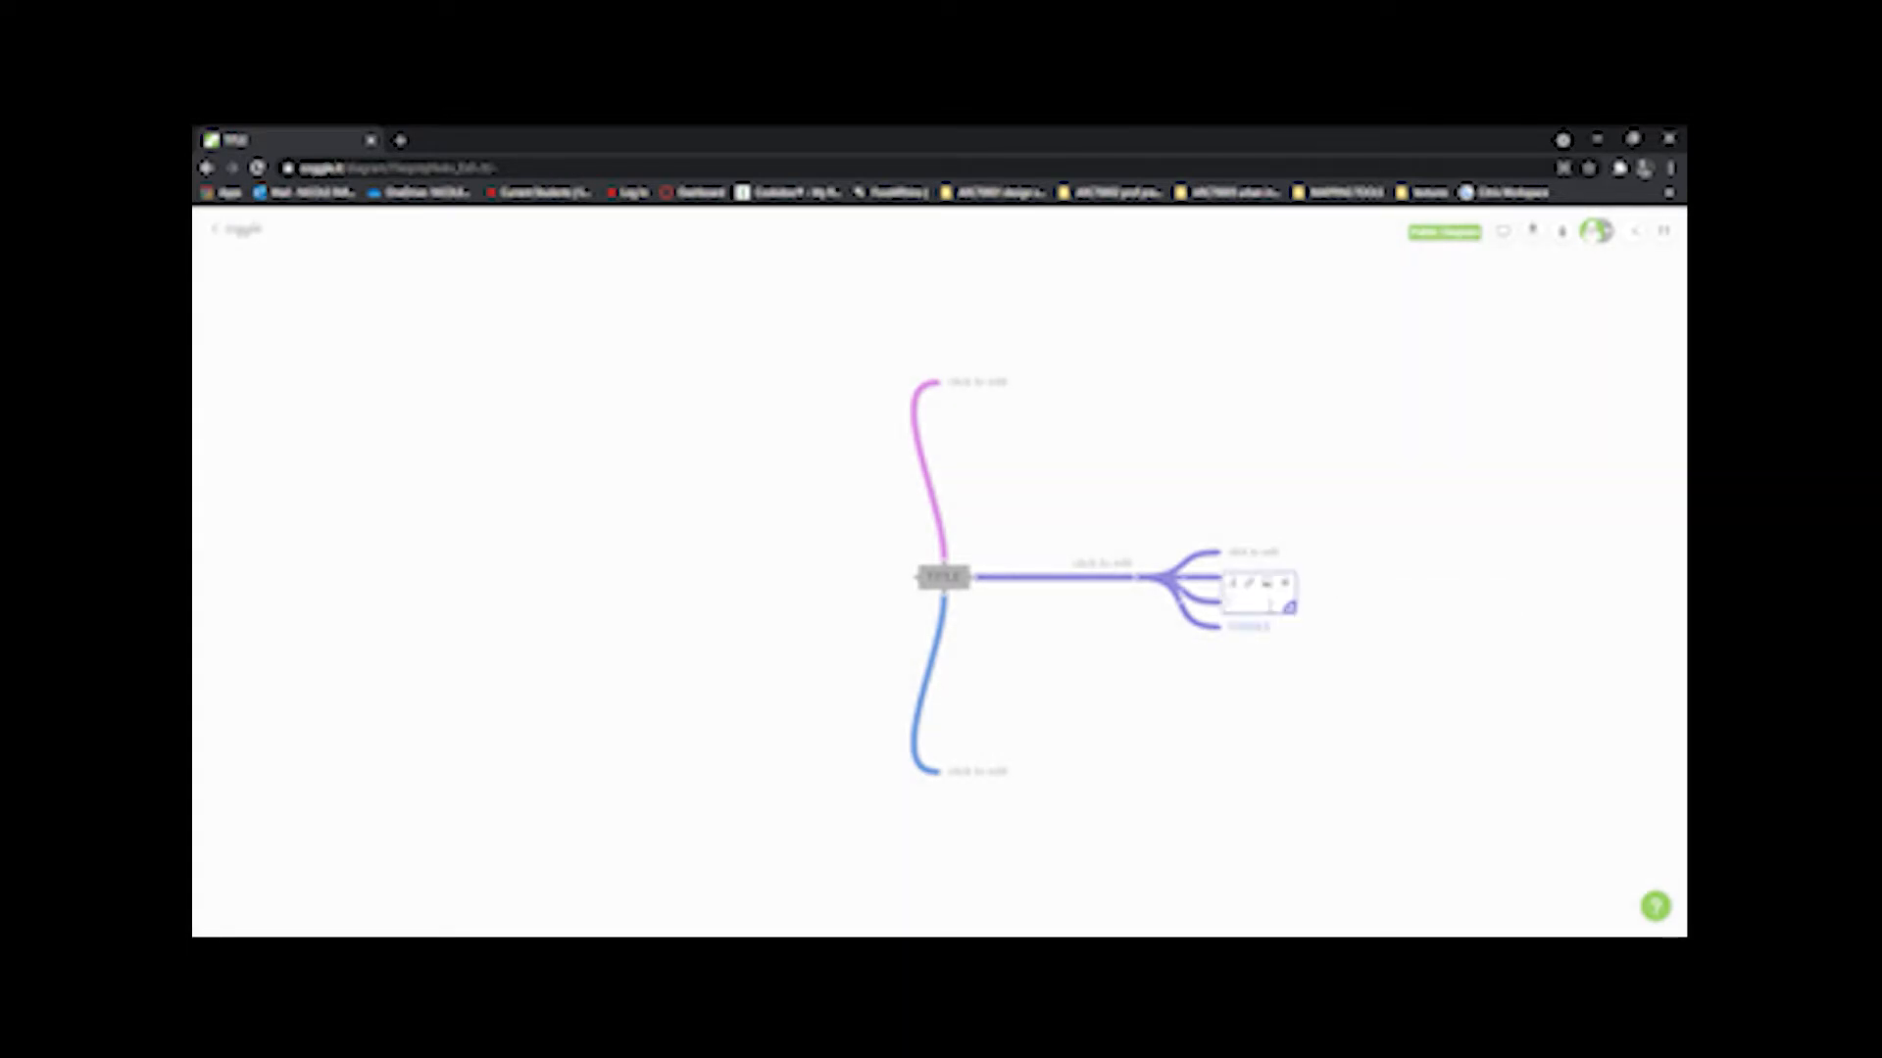
{"action": "left_click", "coordinate": [1267, 587]}
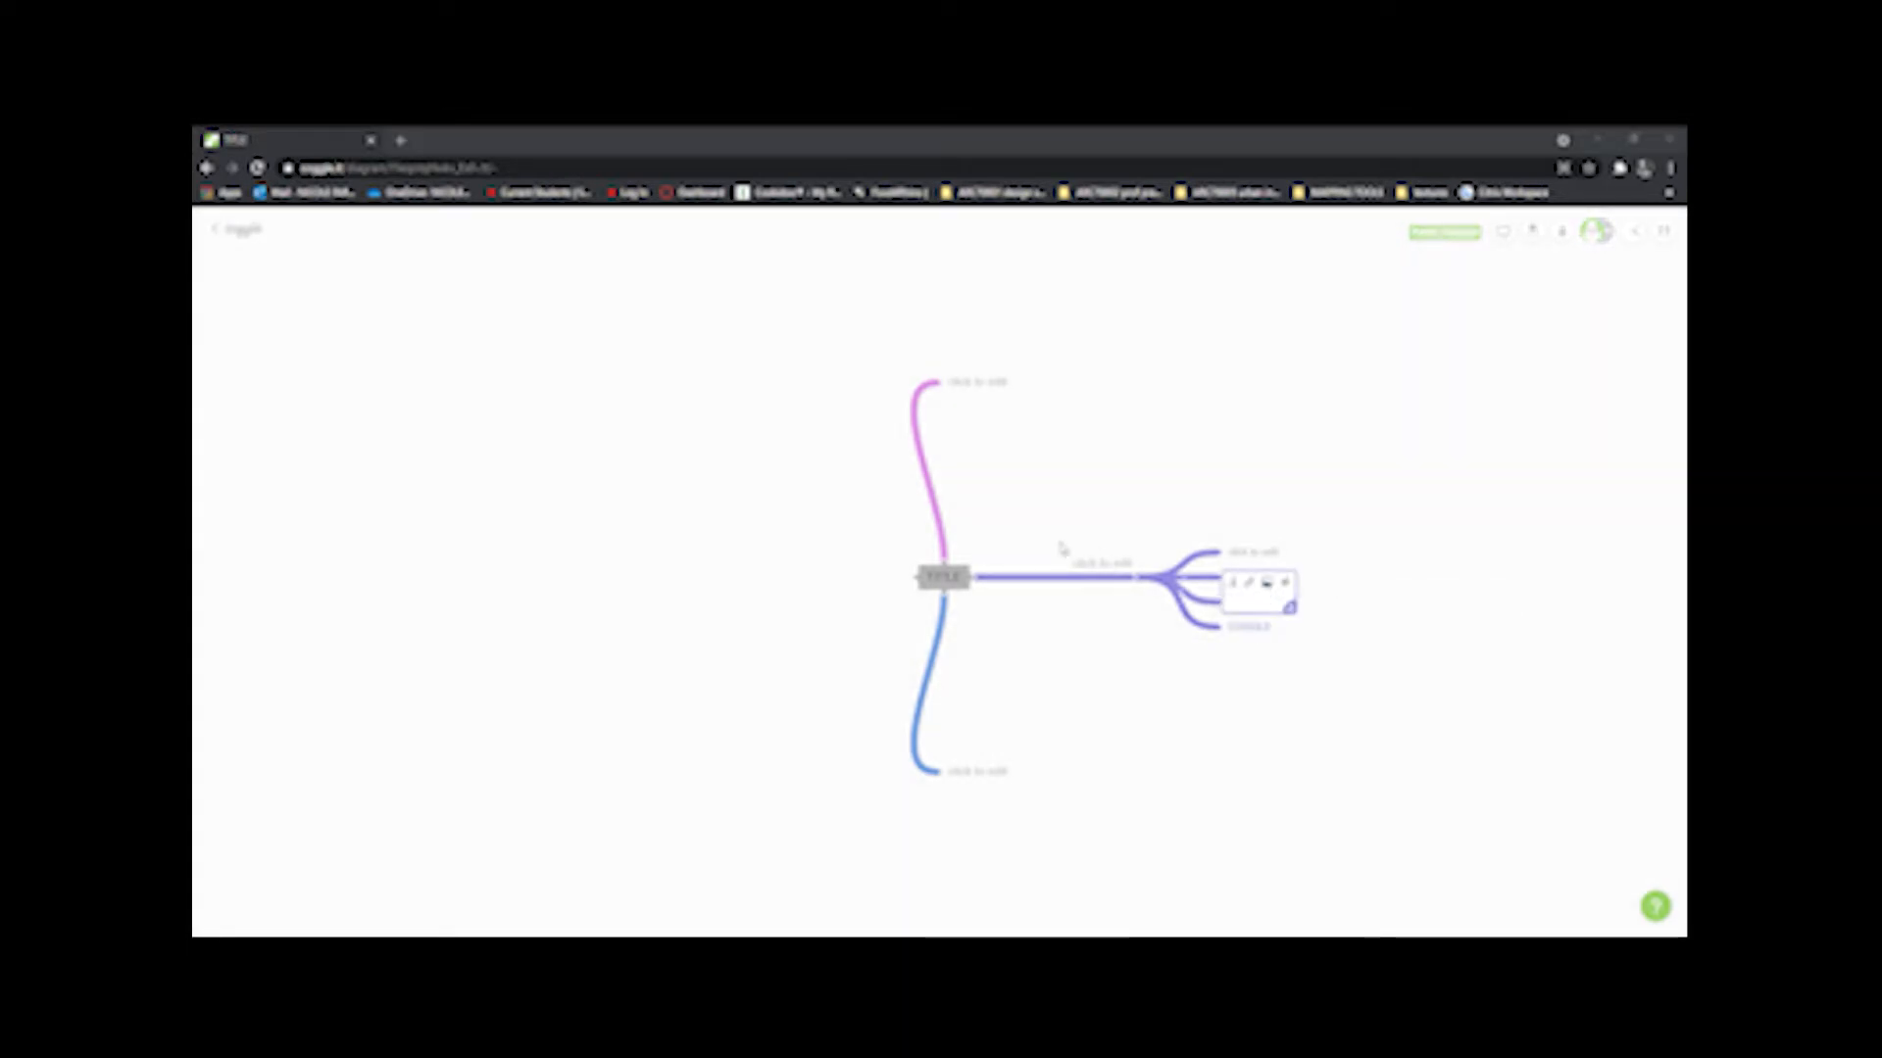
{"action": "left_click", "coordinate": [805, 525]}
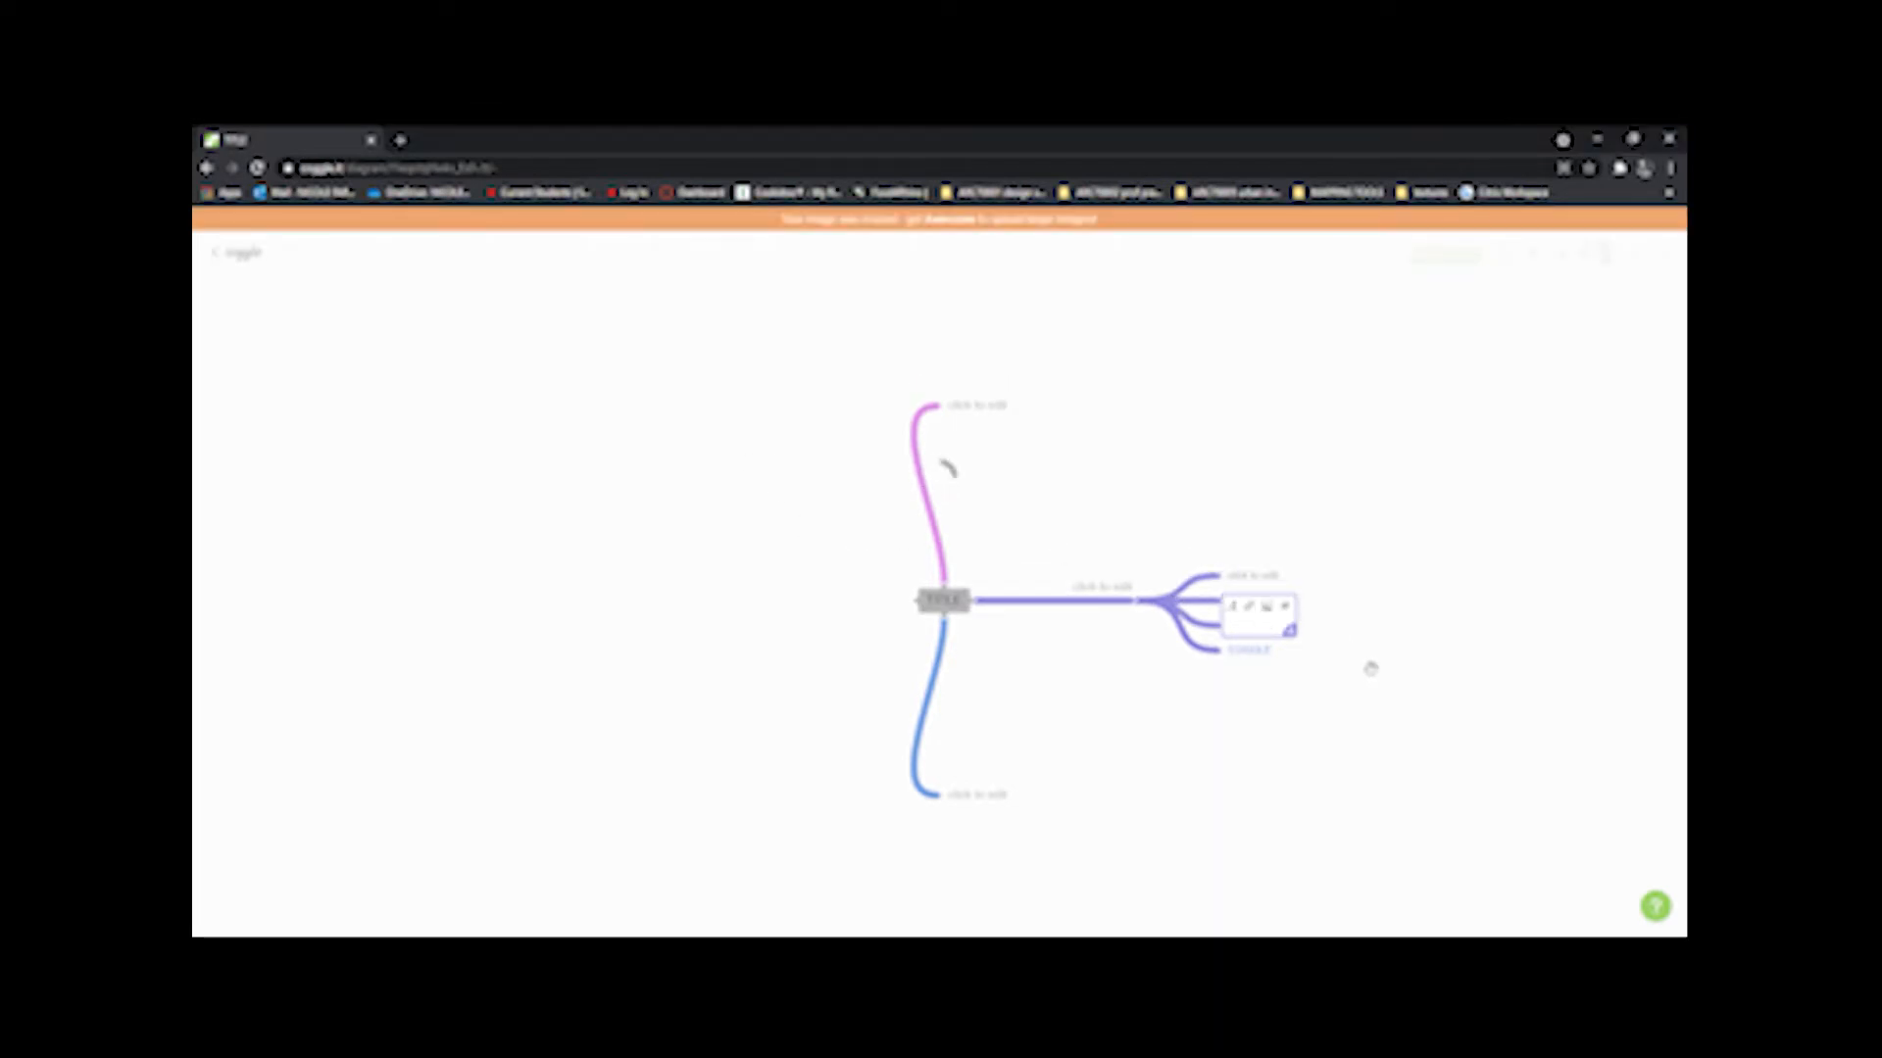
{"action": "left_click", "coordinate": [1331, 684]}
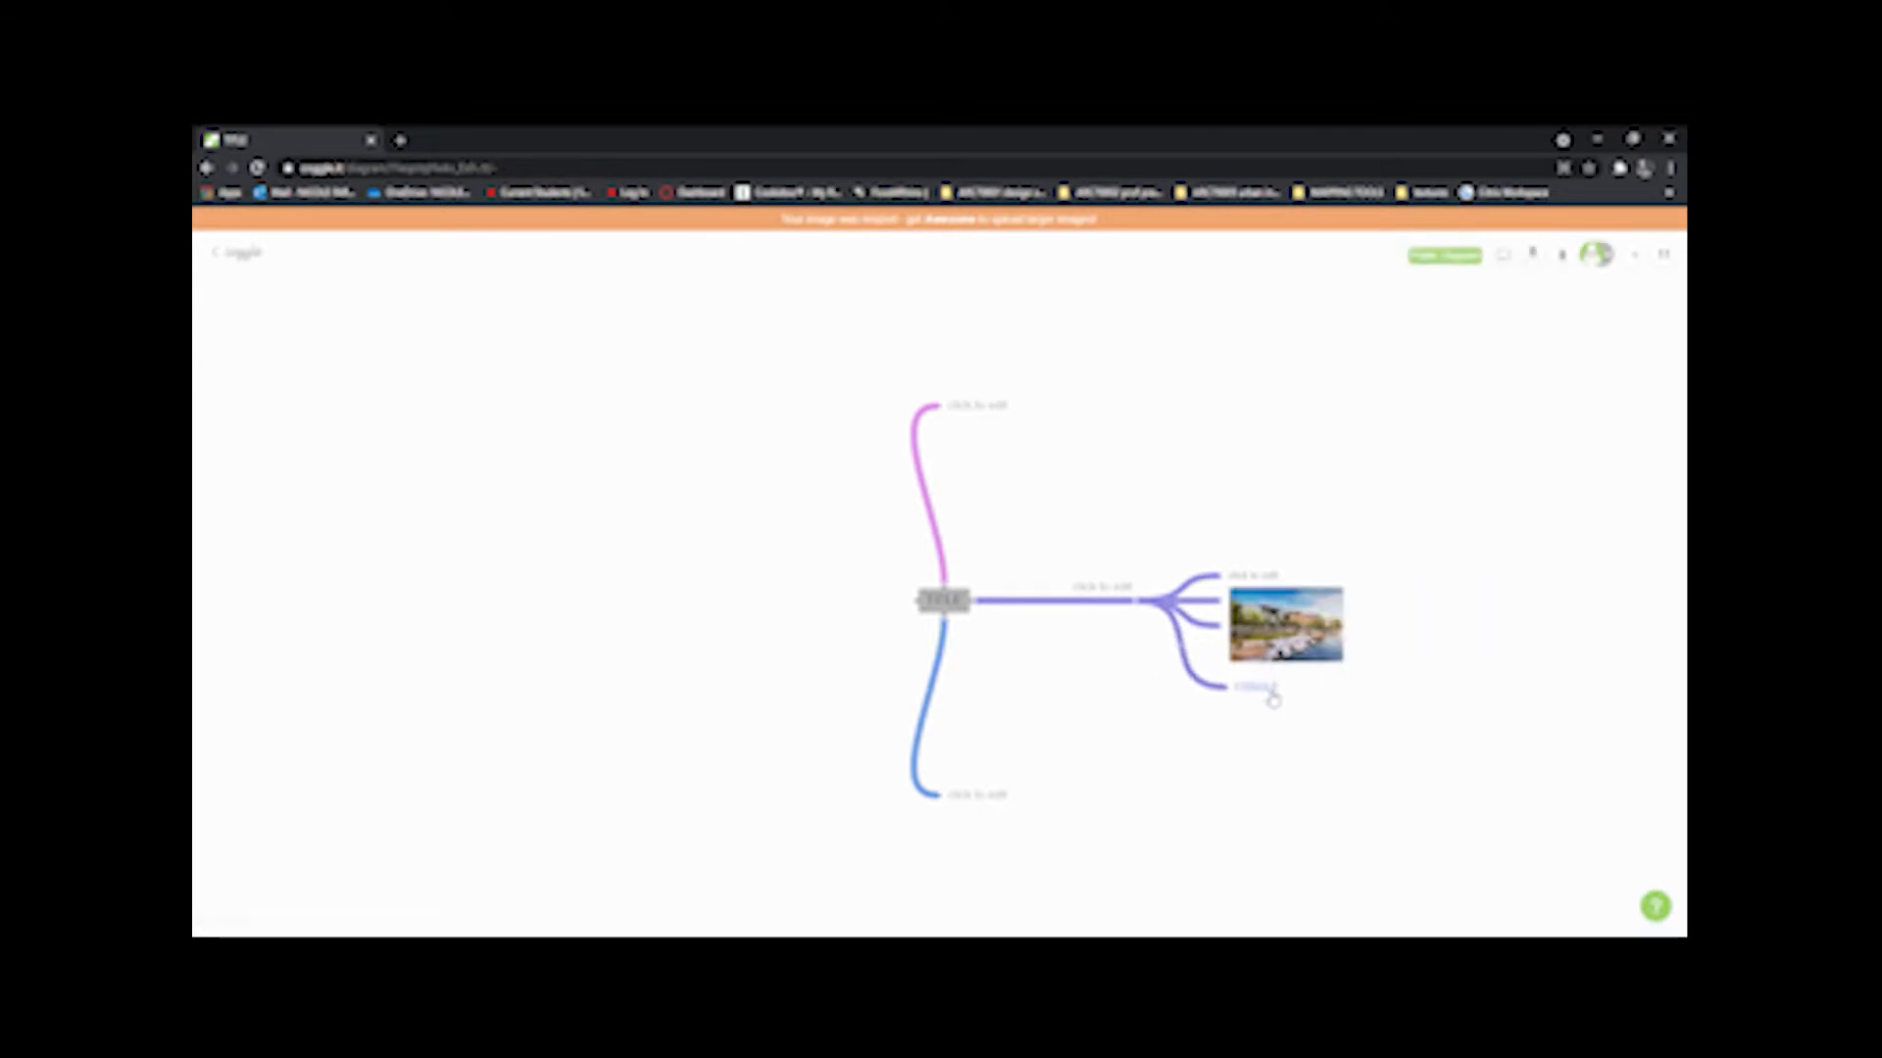
Step: Try to replace the bracketed description in the picture item's text
{"action": "left_click", "coordinate": [1298, 643]}
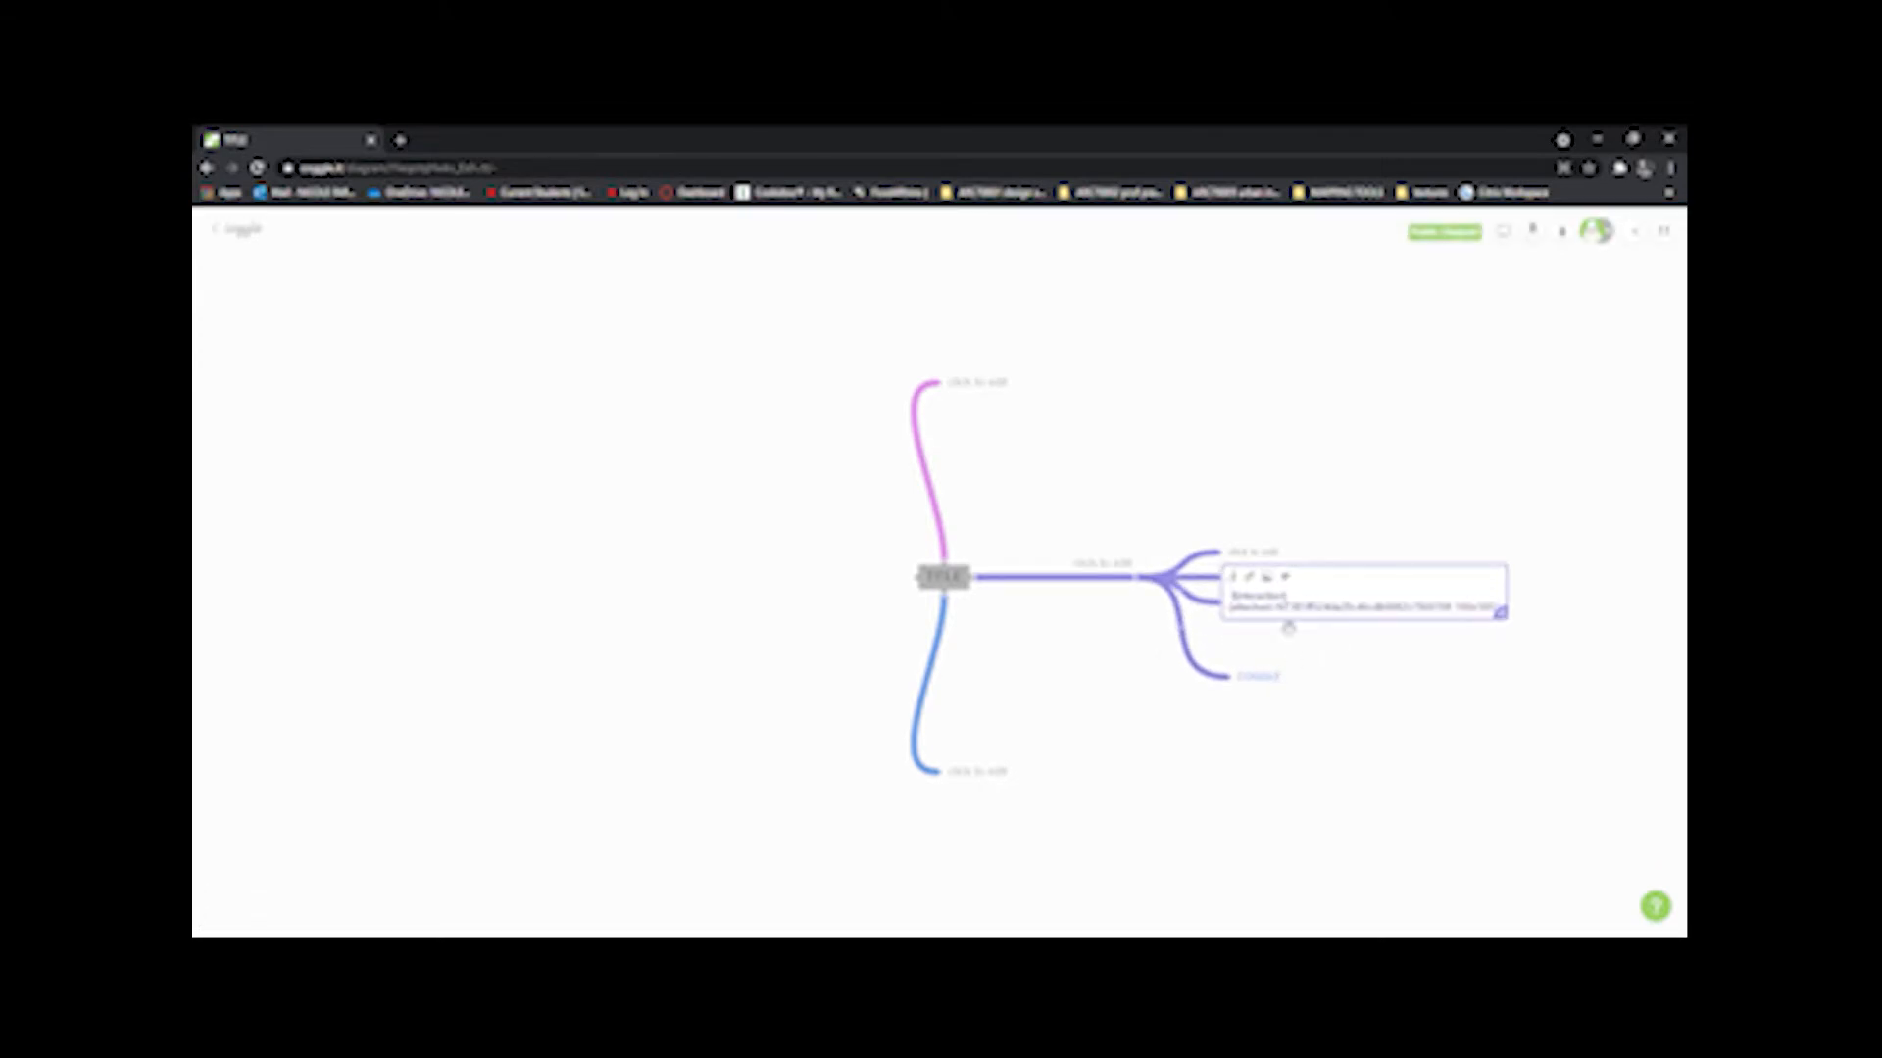
{"action": "left_click_drag", "start_coordinate": [1285, 597], "coordinate": [1234, 596]}
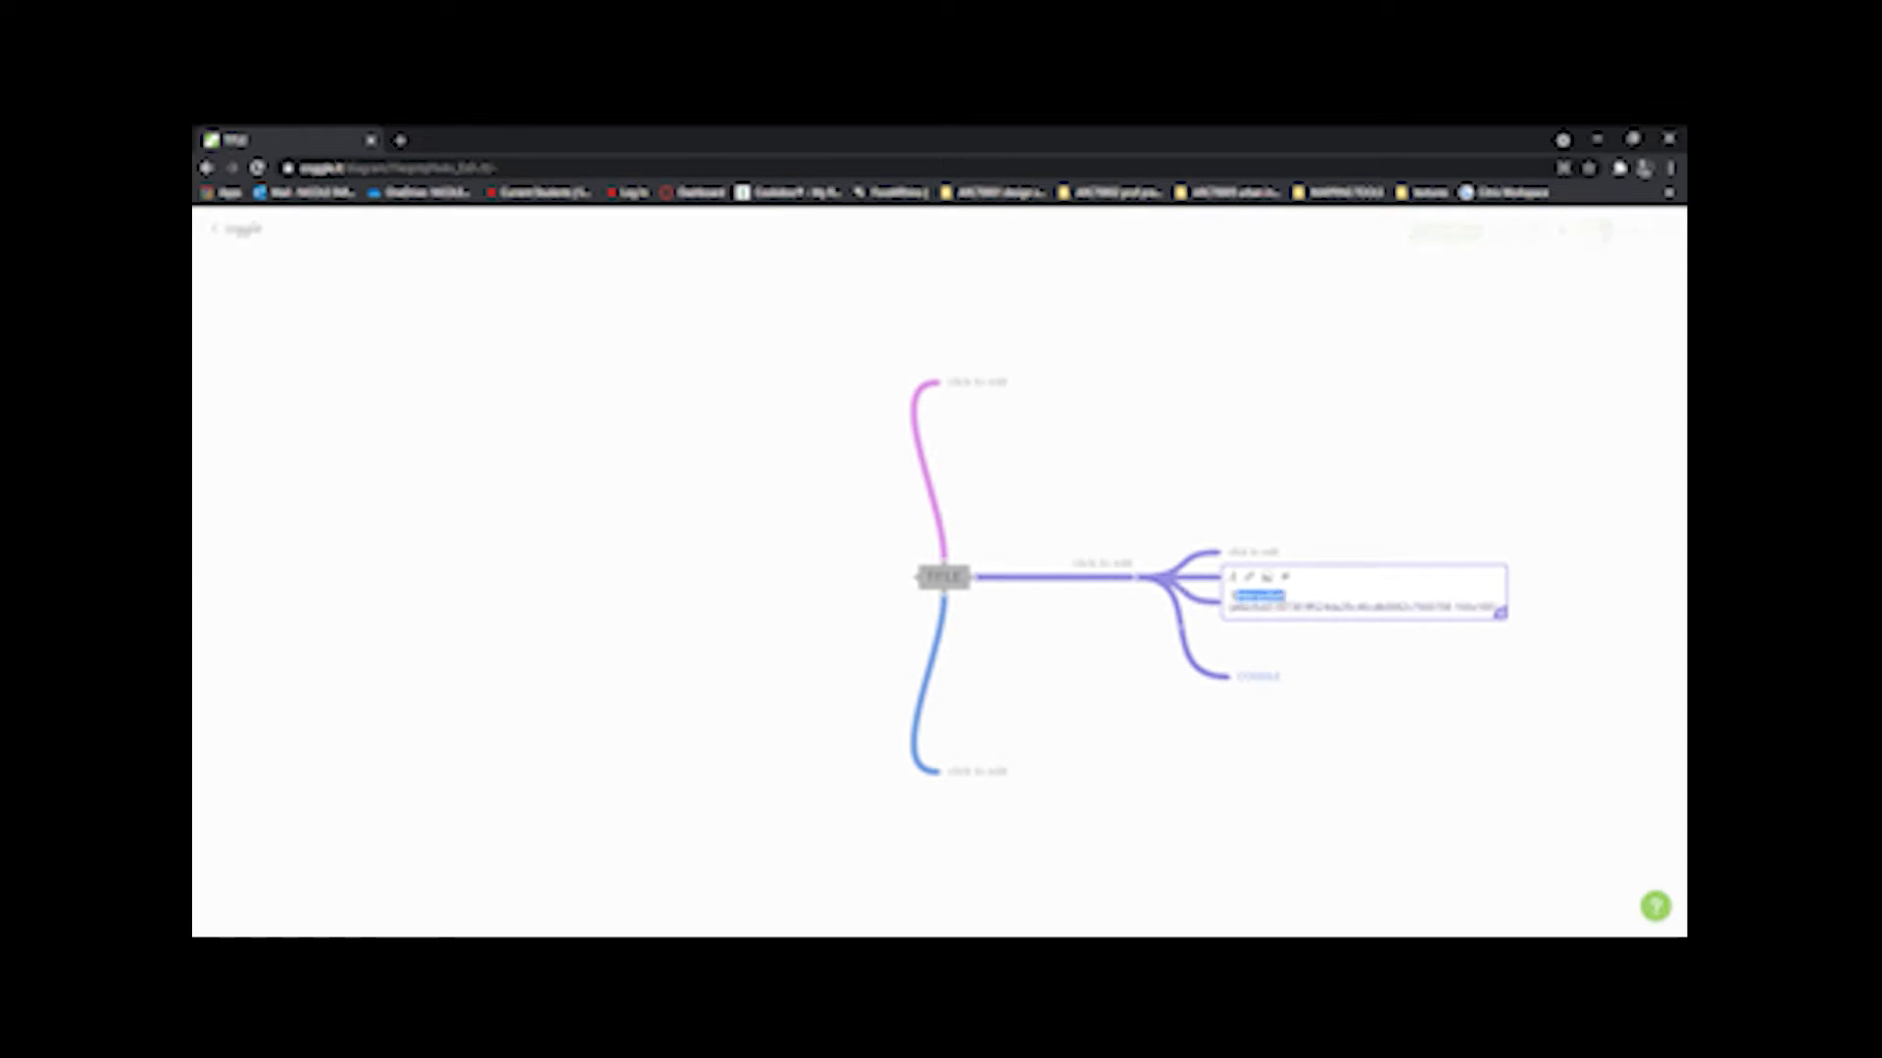
{"action": "key", "text": "BackSpace"}
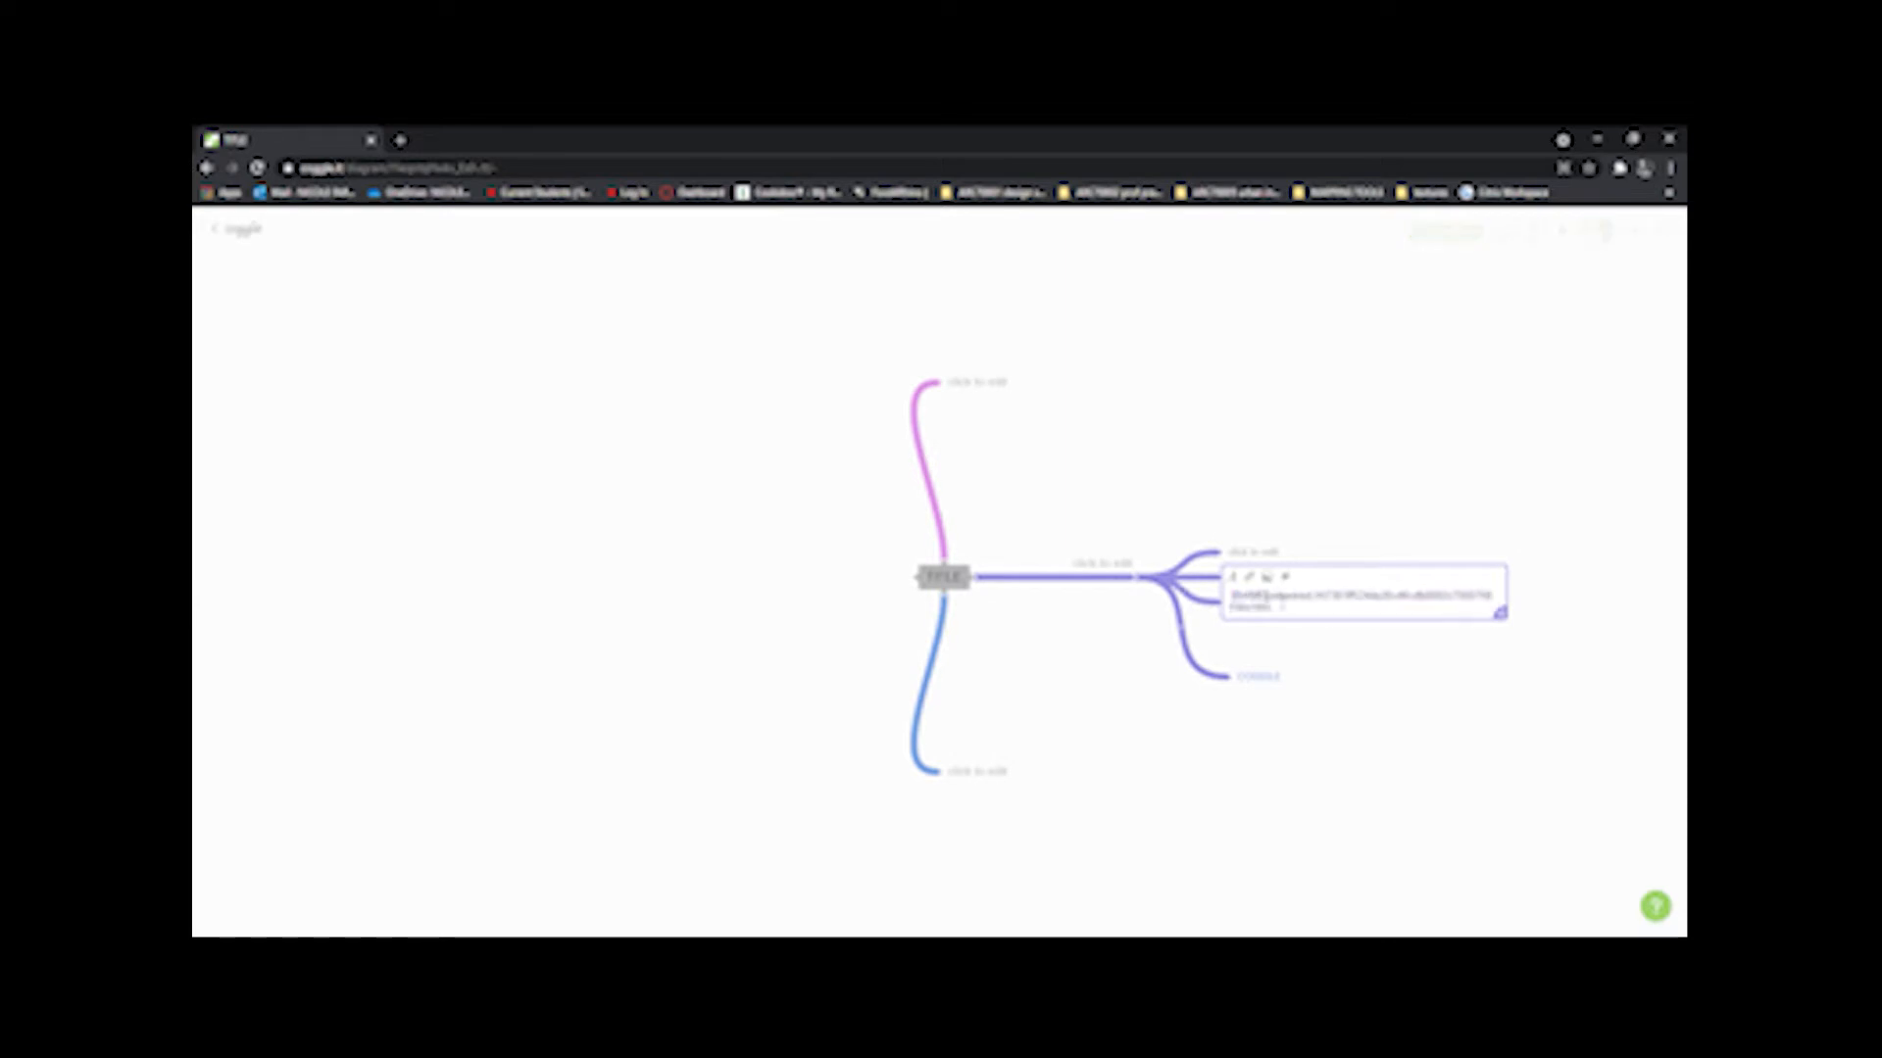
{"action": "left_click", "coordinate": [1385, 657]}
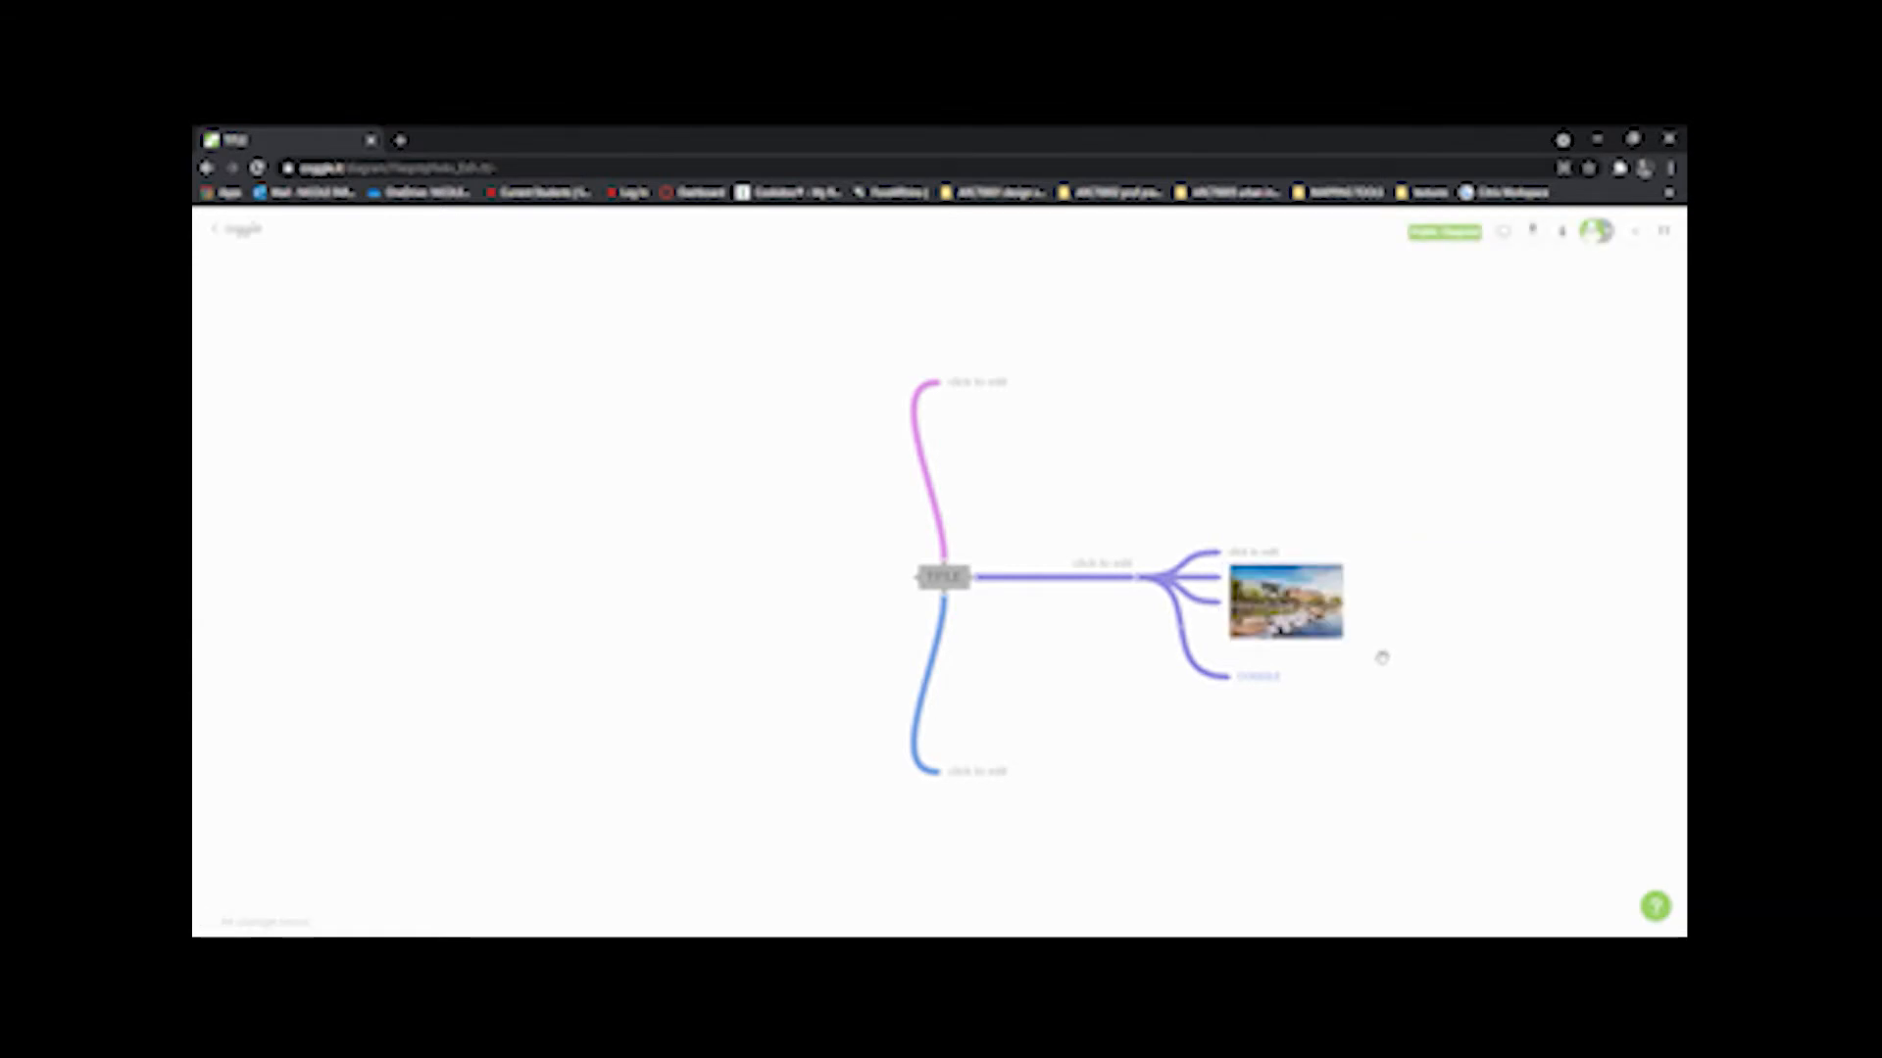
Step: Add the label NAME in front of the picture in its purple sub-branch
{"action": "left_click", "coordinate": [1240, 626]}
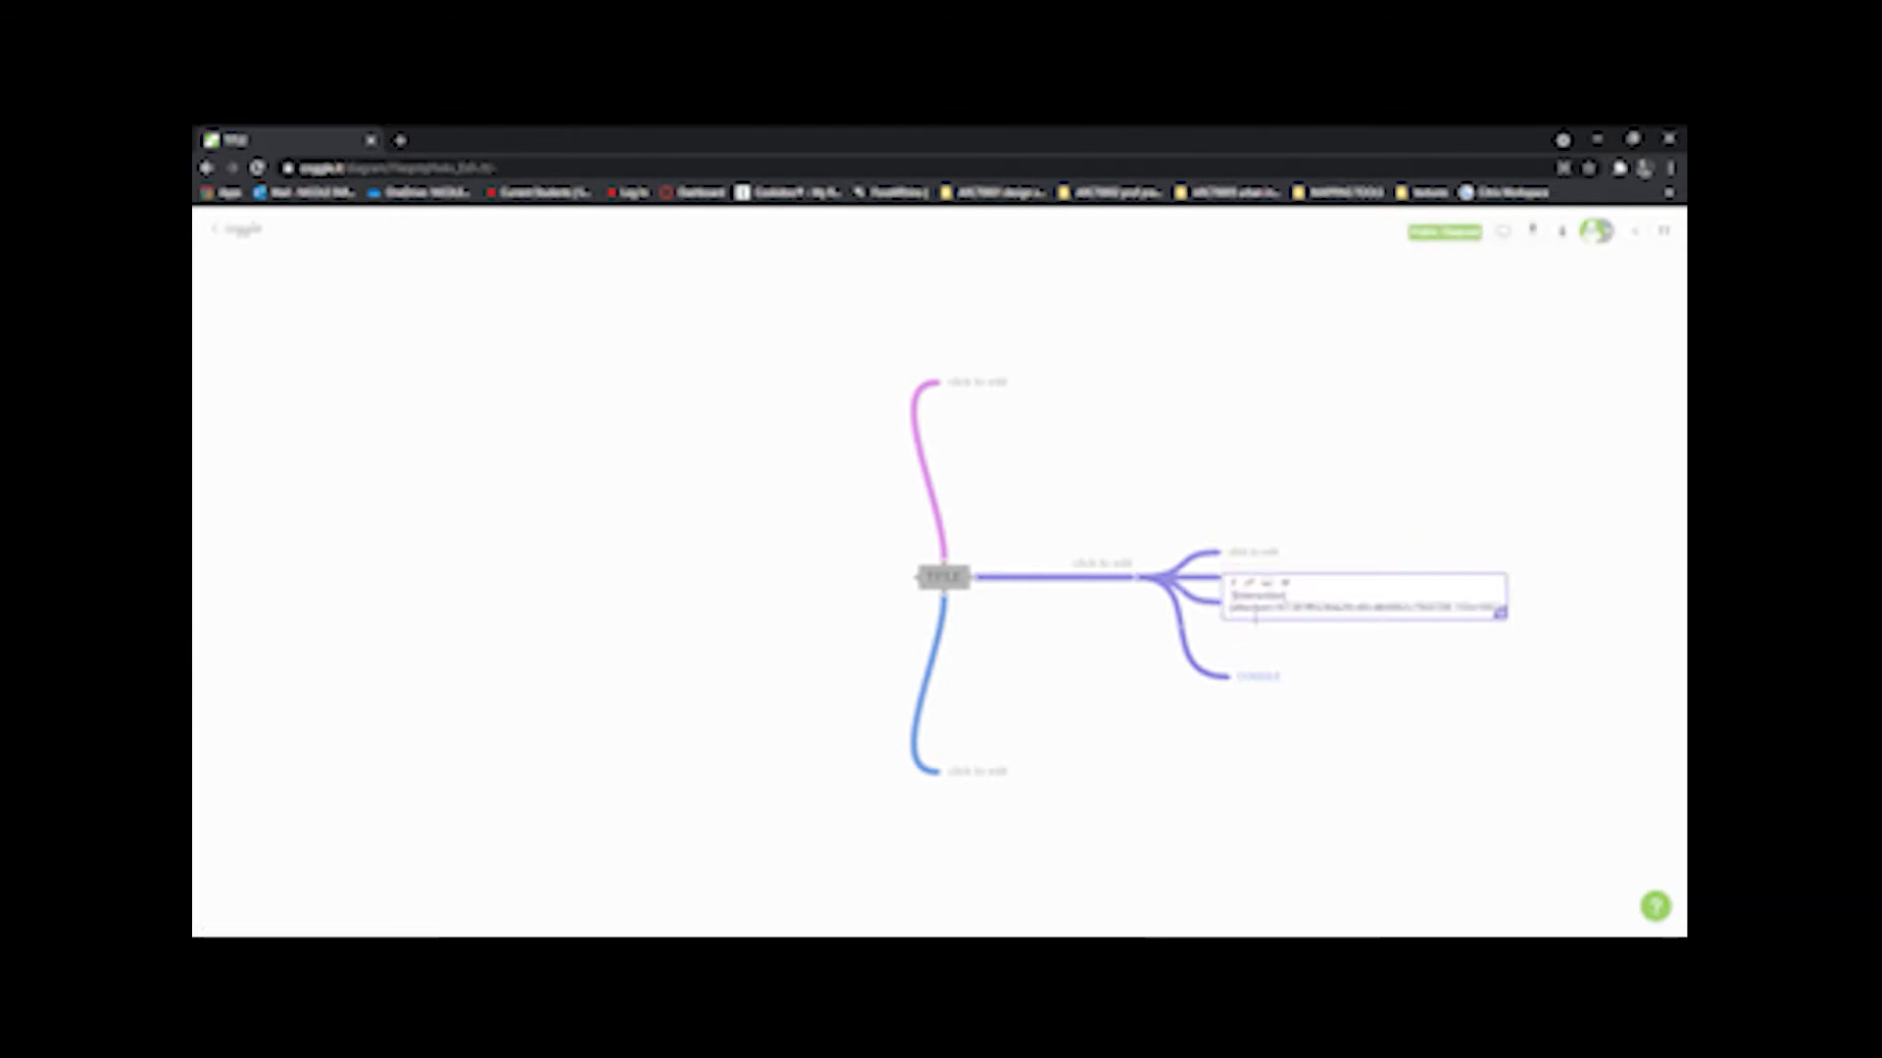
{"action": "type", "text": "NAME"}
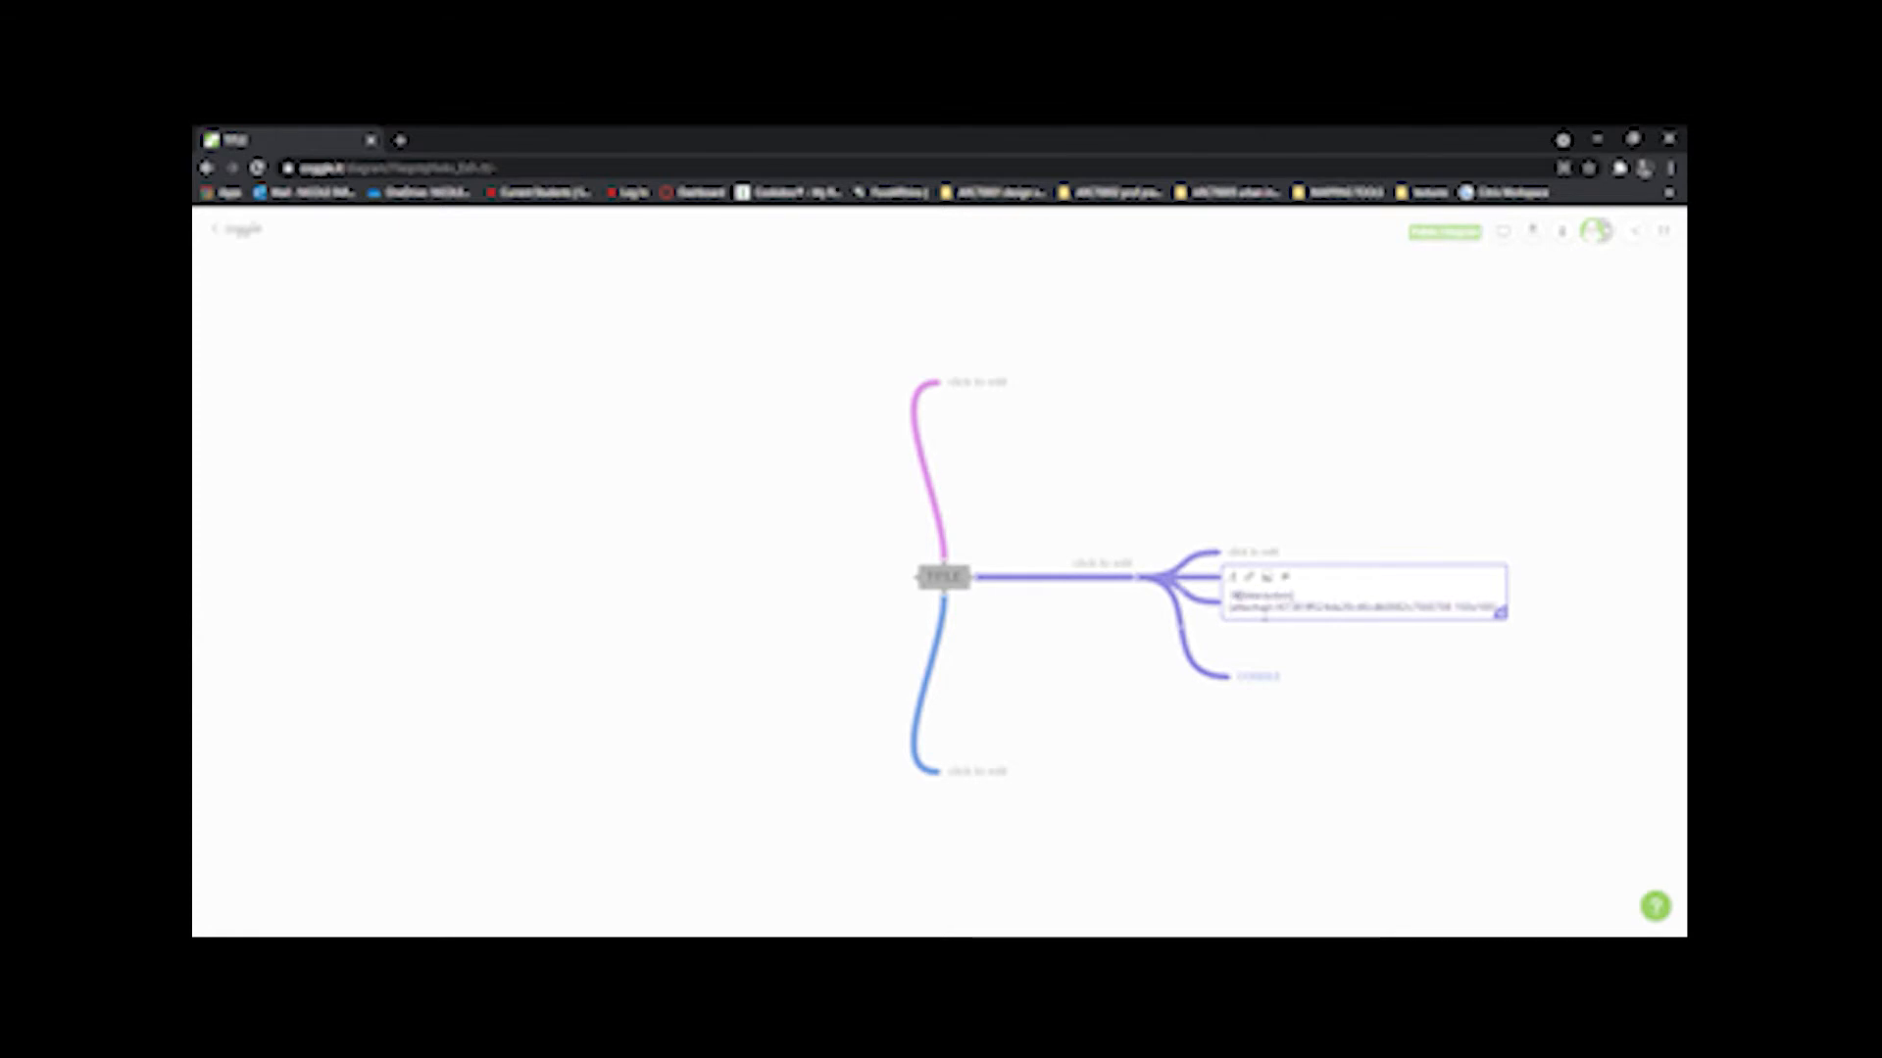
{"action": "key", "text": "Return"}
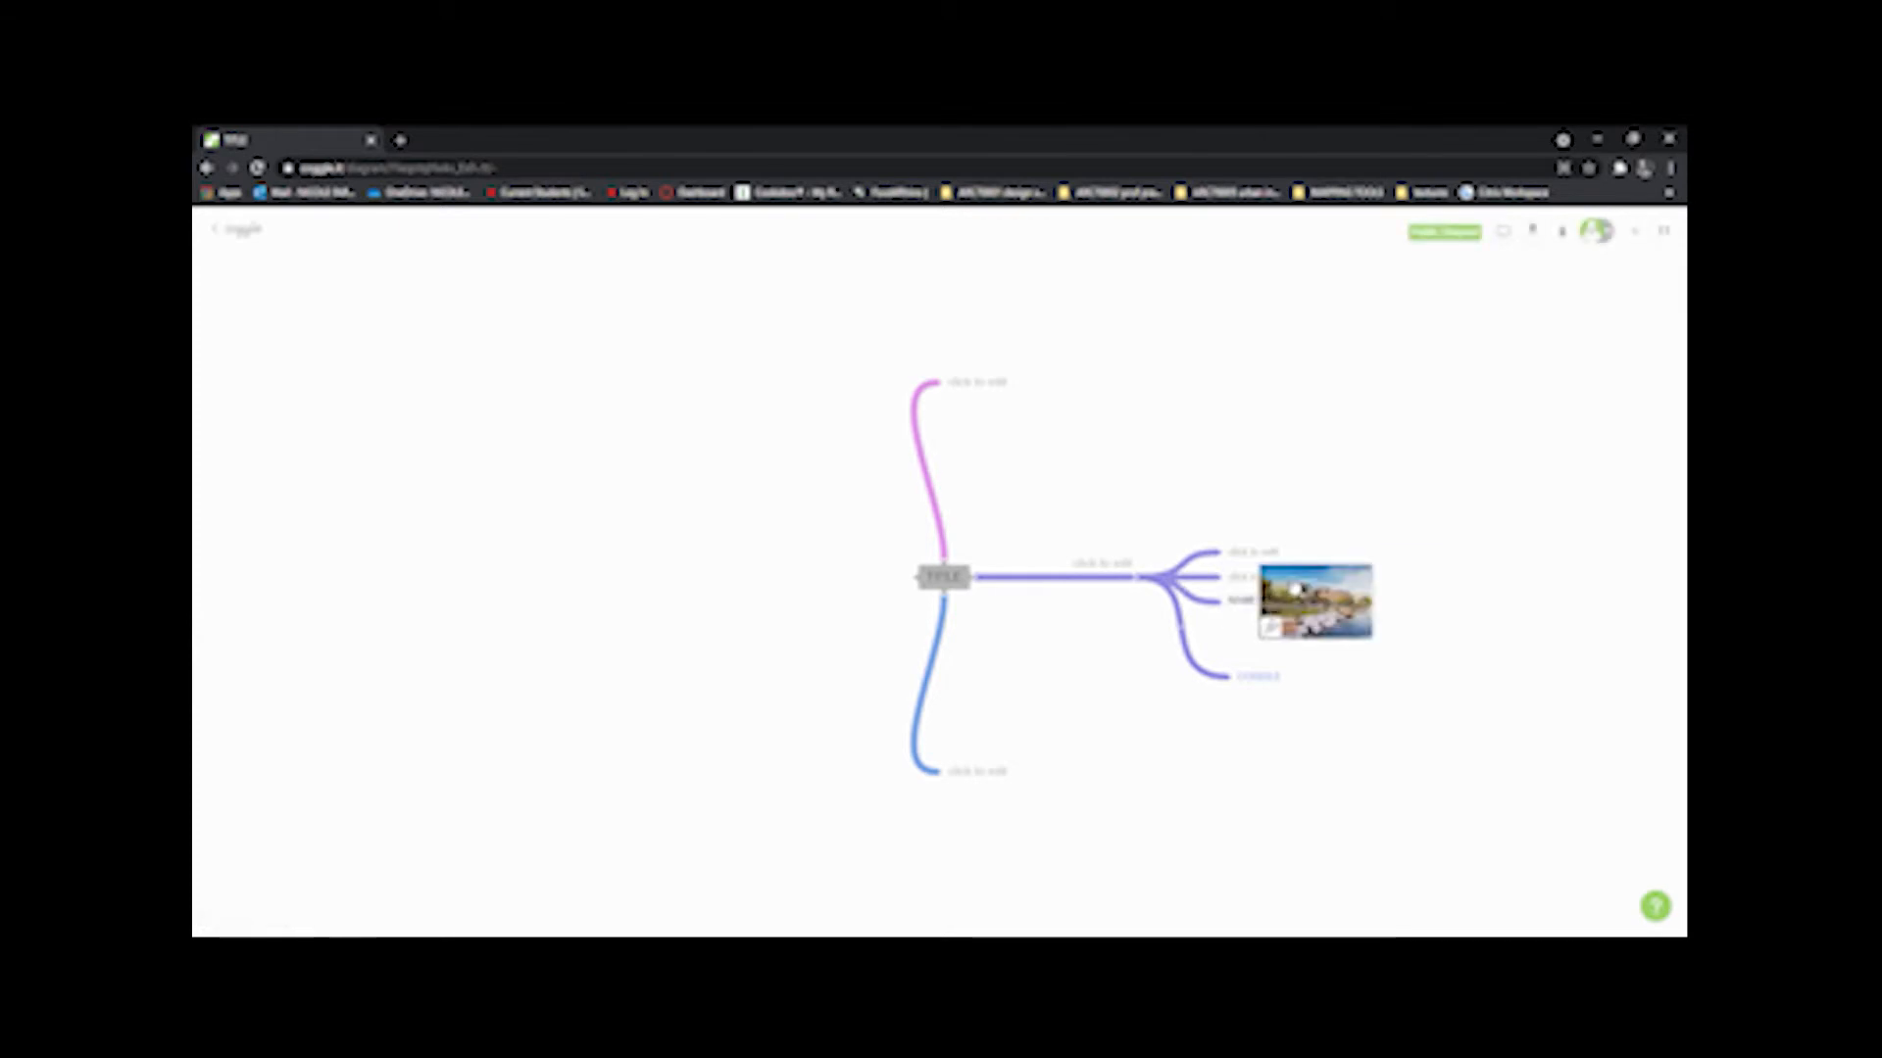
Step: Move the picture sub-branch and the COGGLE link slightly lower to space out the purple sub-branches
{"action": "left_click", "coordinate": [1267, 625]}
{"action": "key", "text": "Return"}
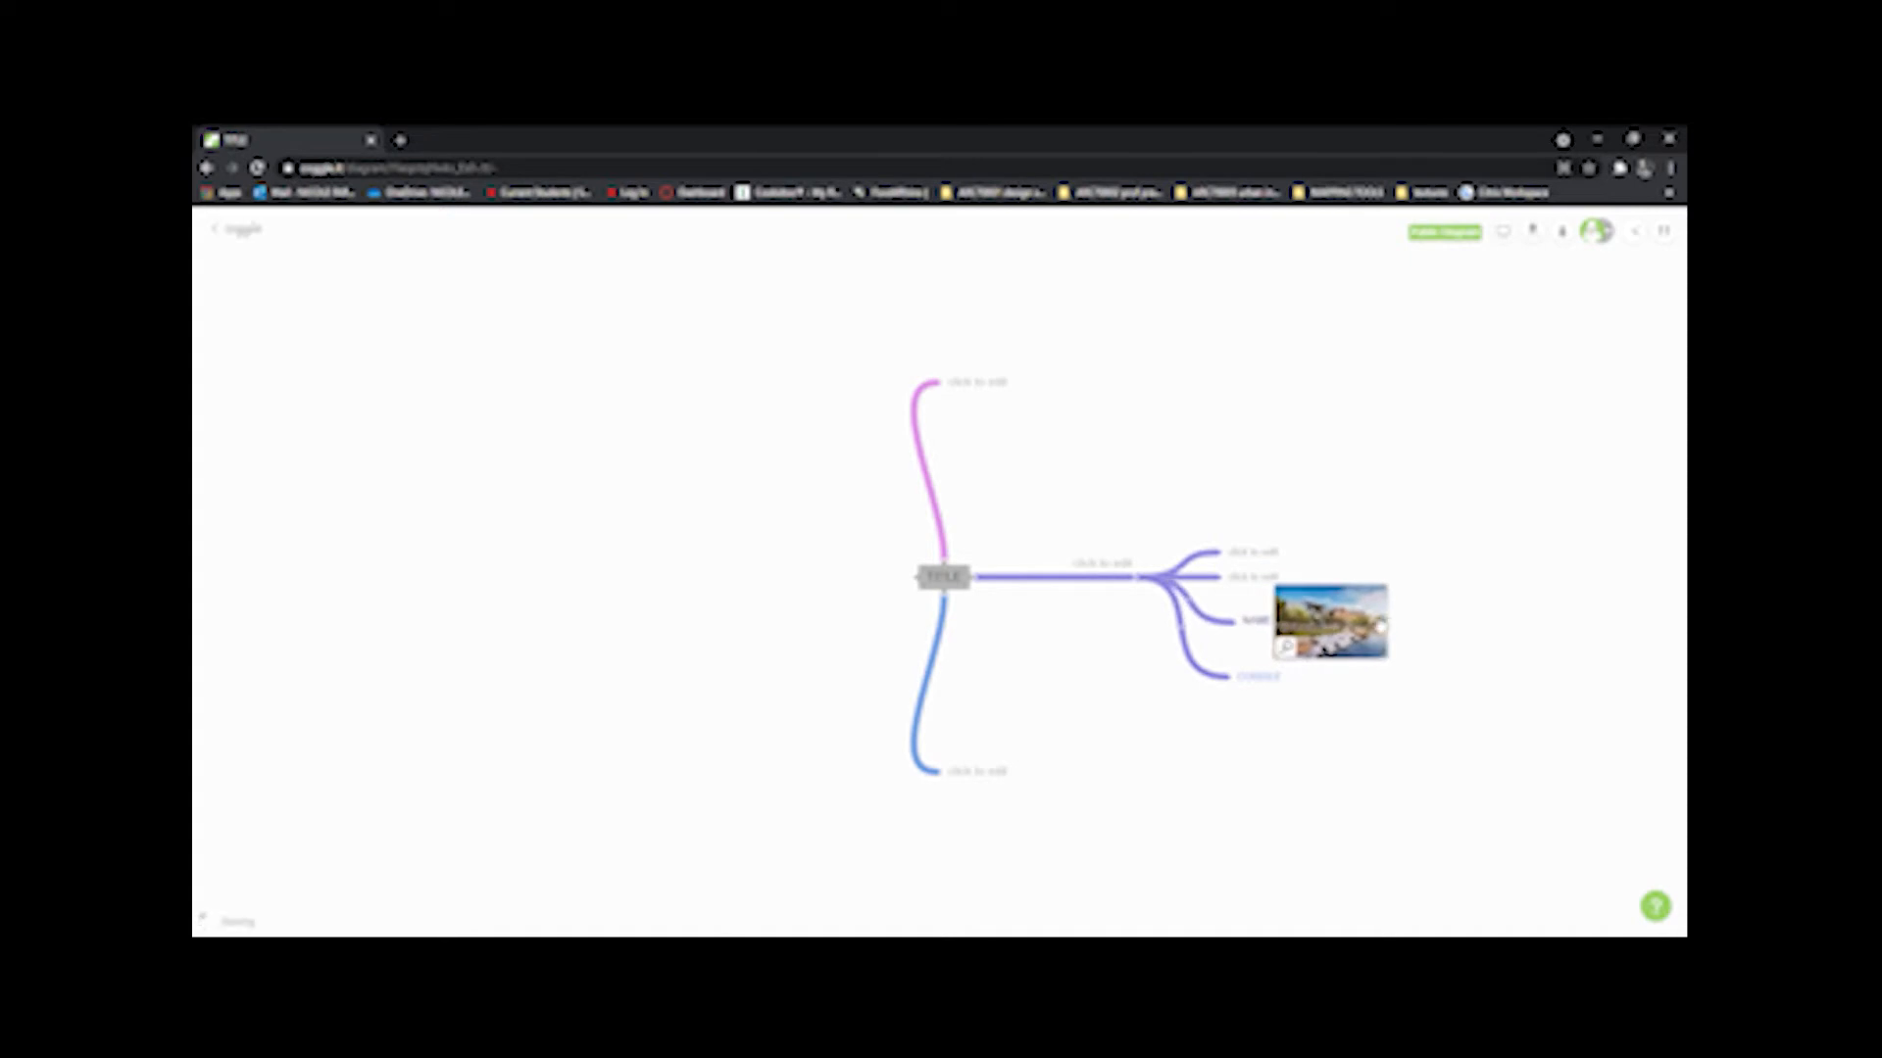
{"action": "mouse_move", "coordinate": [1246, 679]}
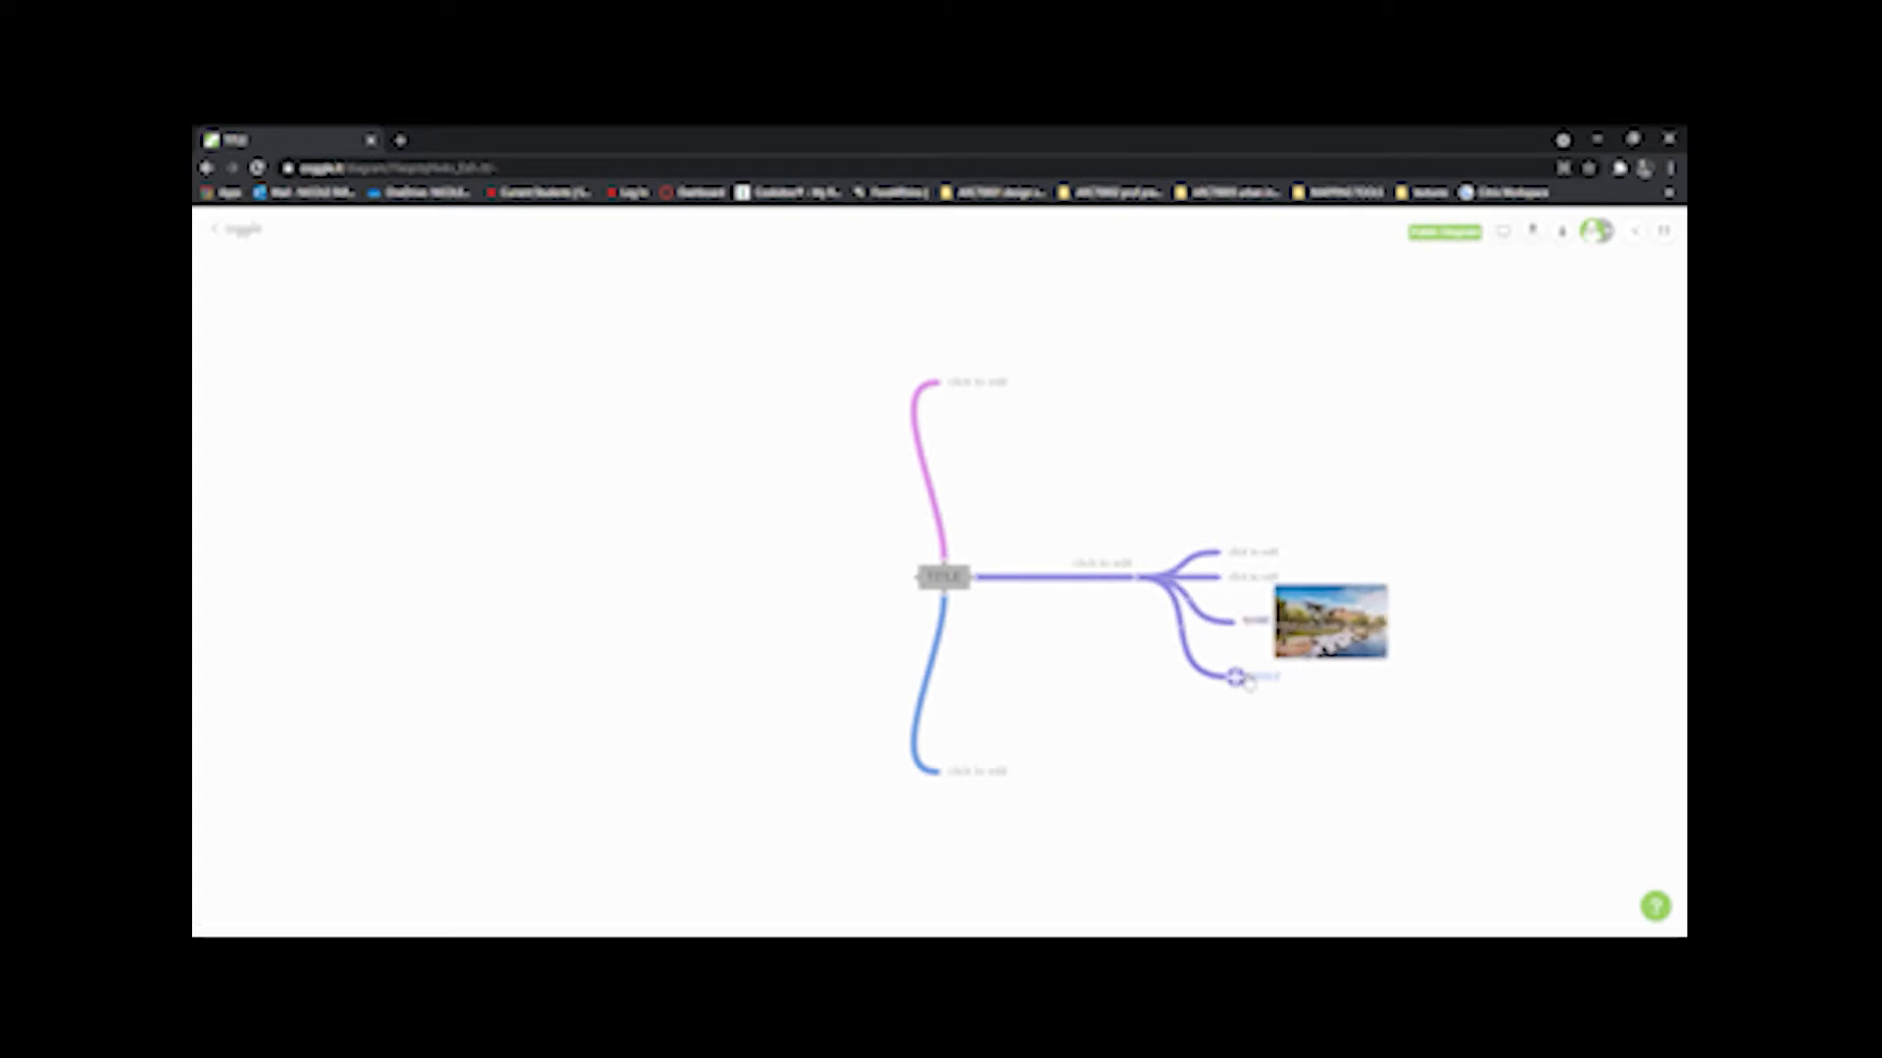
{"action": "left_click_drag", "start_coordinate": [1260, 684], "coordinate": [1250, 703]}
Step: Change the blue branch's item below TITLE to the filled box shape with connection points
{"action": "mouse_move", "coordinate": [964, 778]}
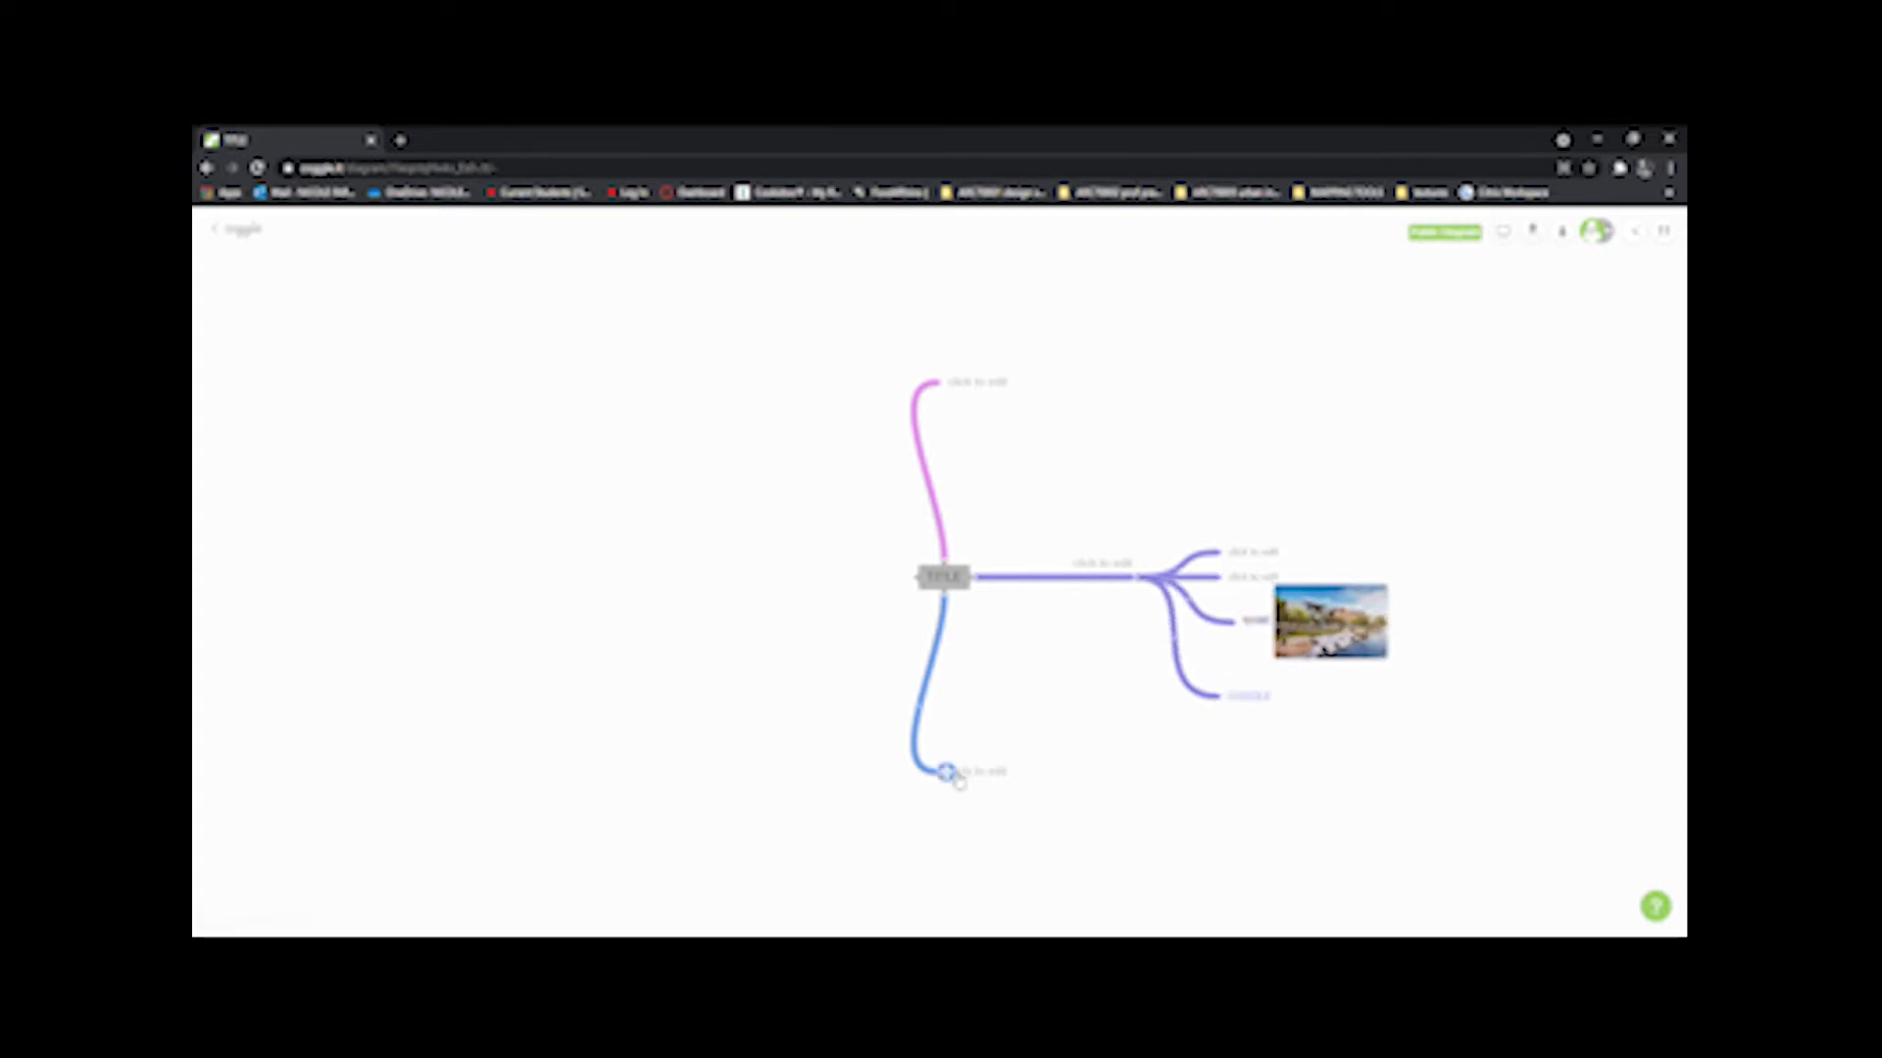
{"action": "left_click", "coordinate": [933, 737]}
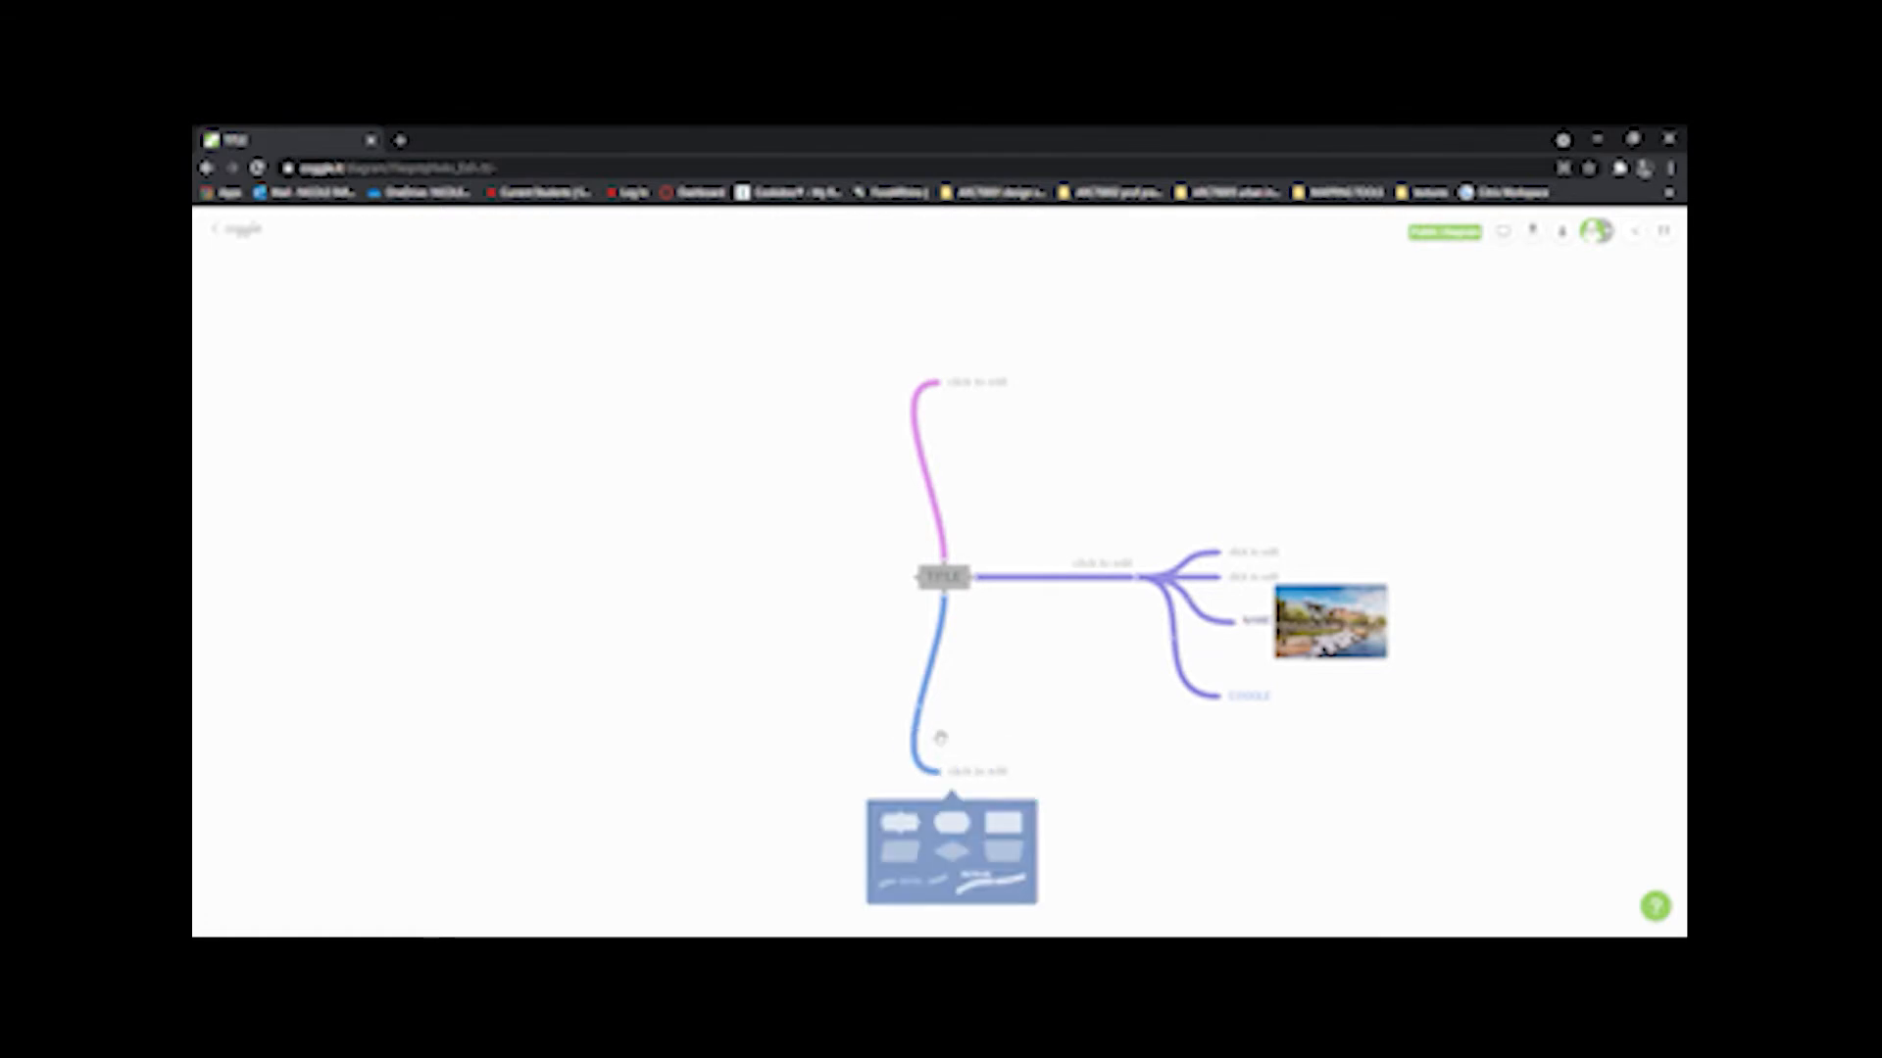
{"action": "left_click", "coordinate": [899, 823]}
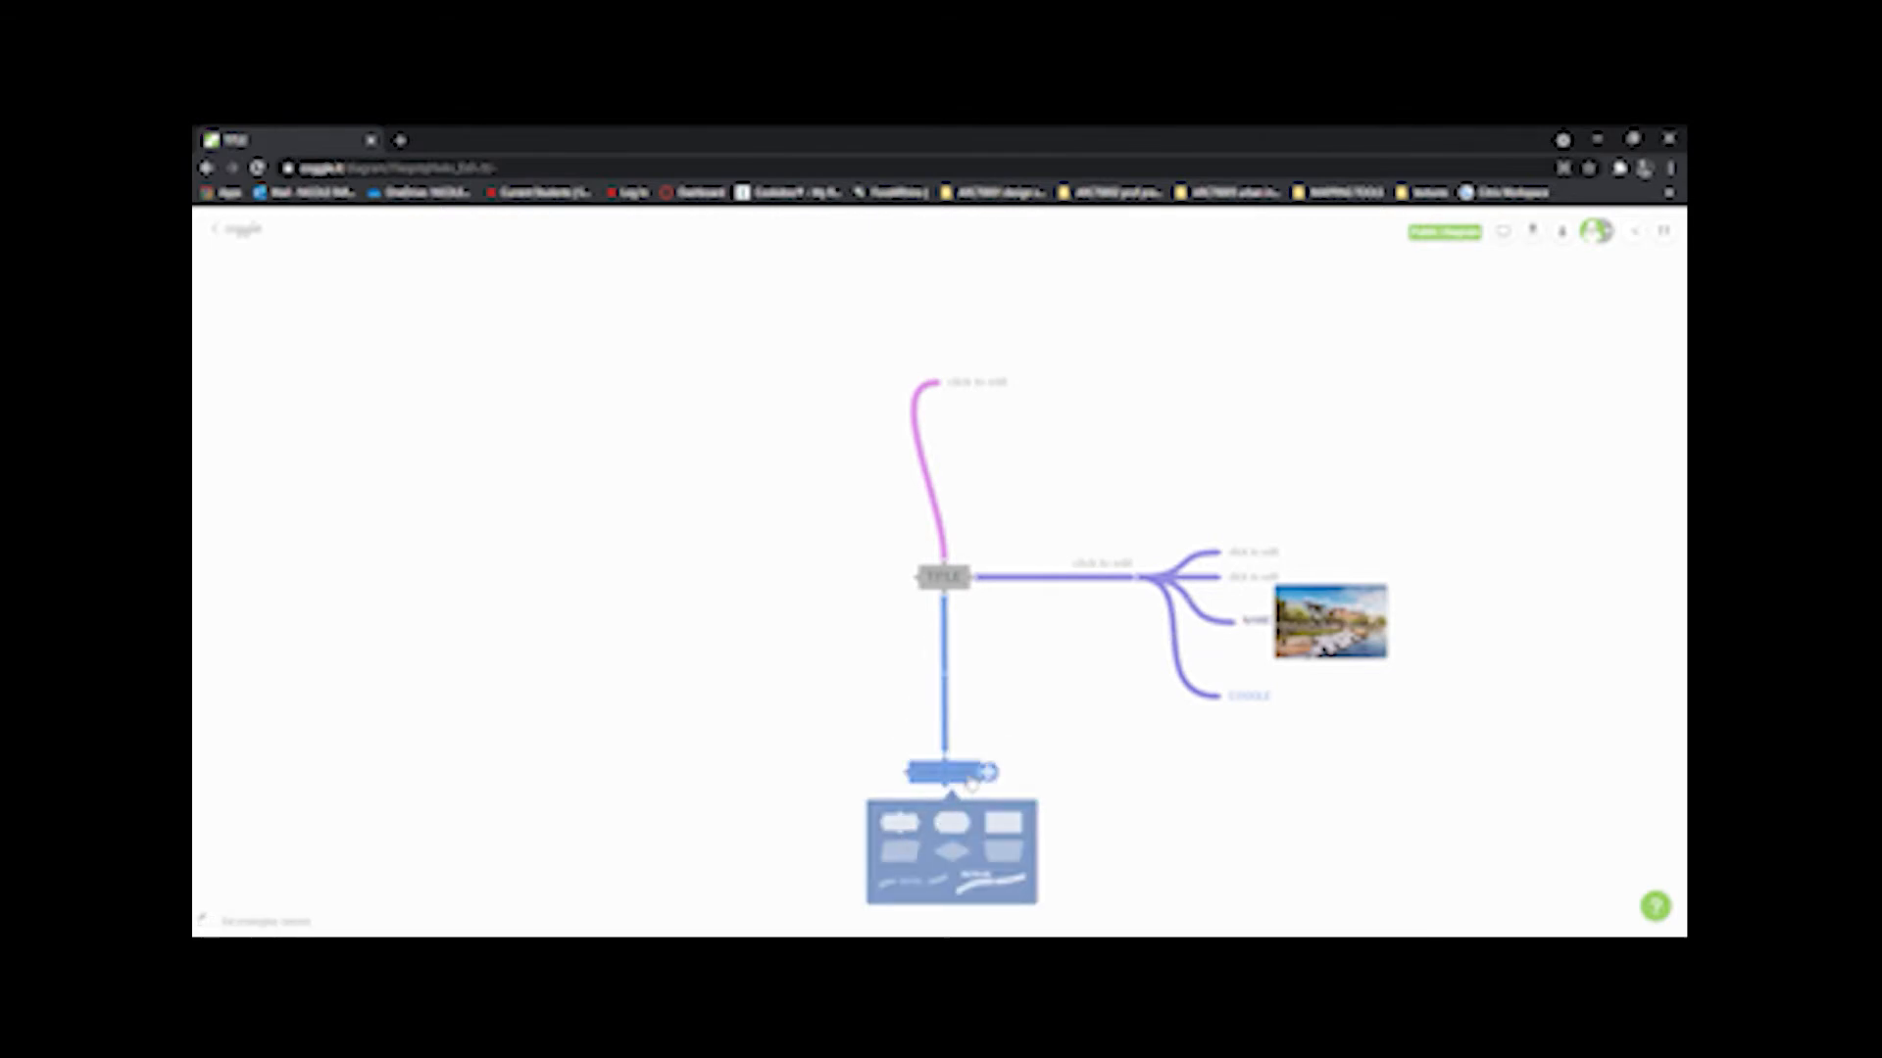
Step: Move the pink branch to the lower left of TITLE and give its item the filled rounded shape
{"action": "left_click_drag", "start_coordinate": [939, 385], "coordinate": [792, 774]}
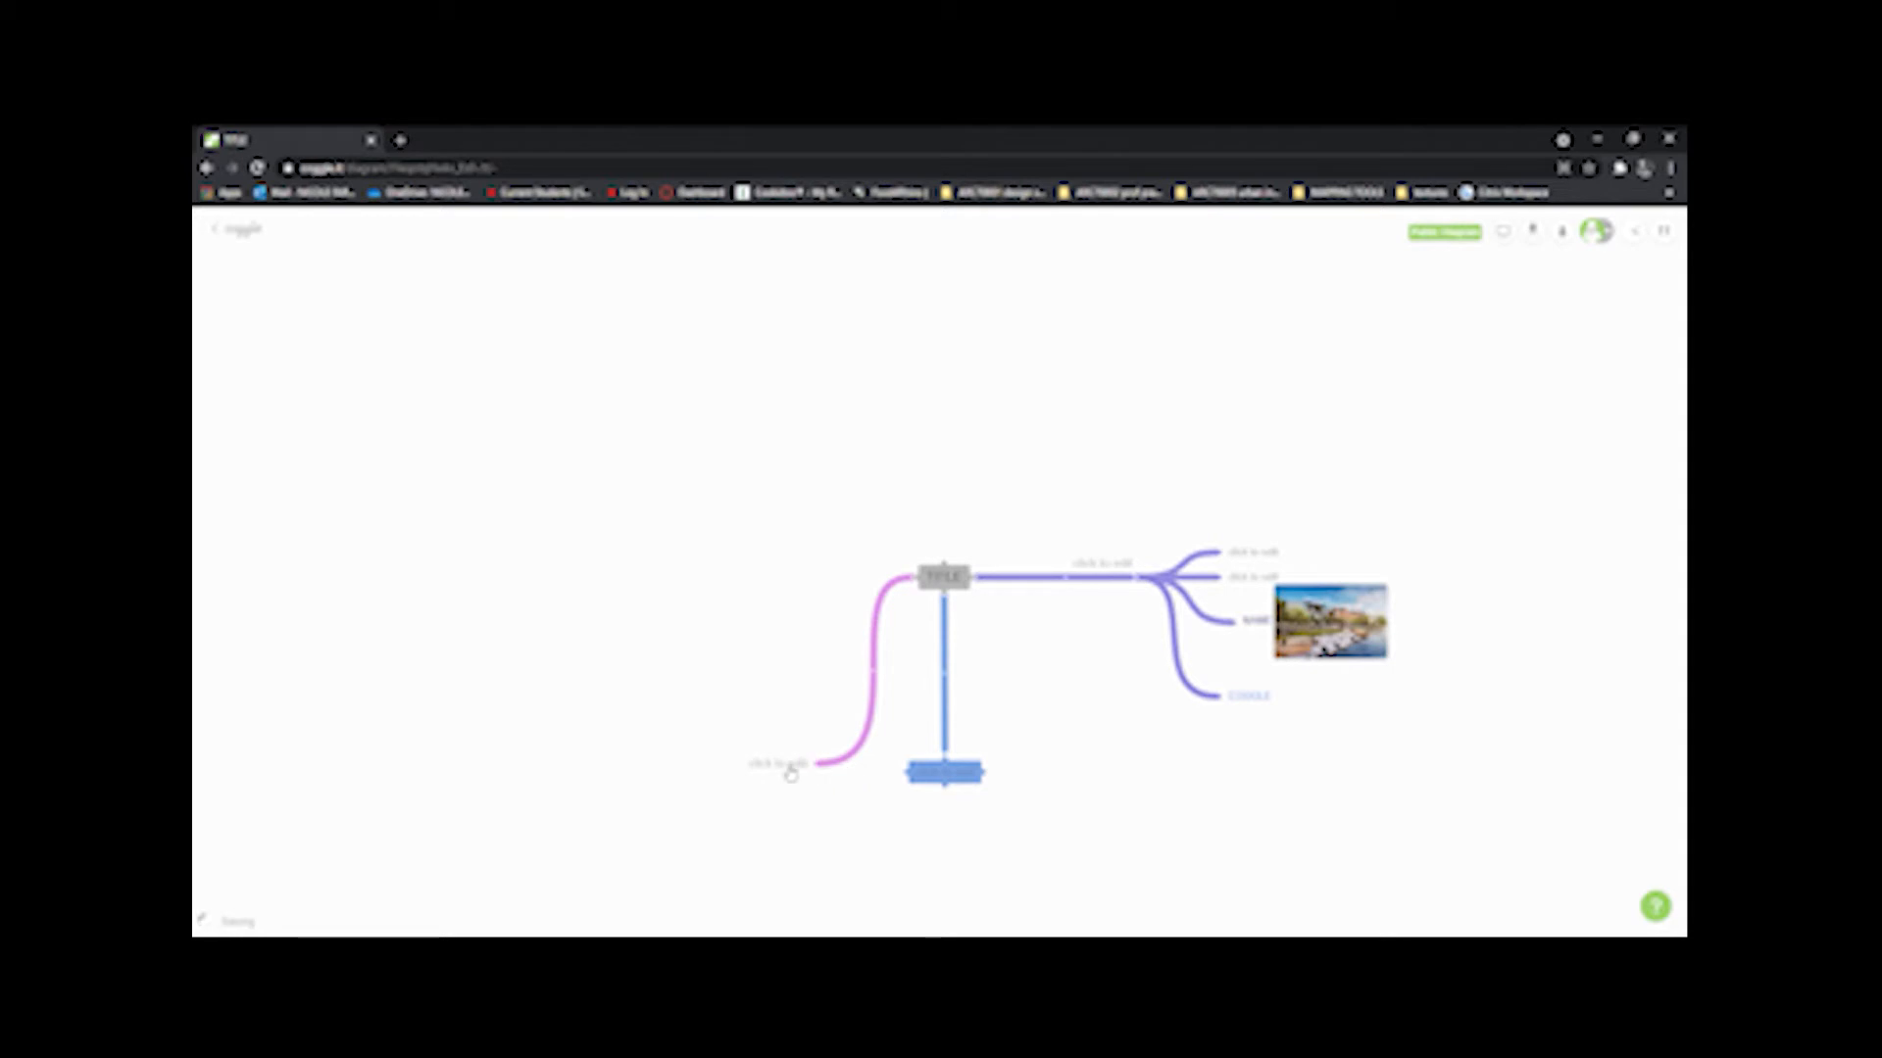
{"action": "mouse_move", "coordinate": [794, 770]}
{"action": "left_click", "coordinate": [769, 723]}
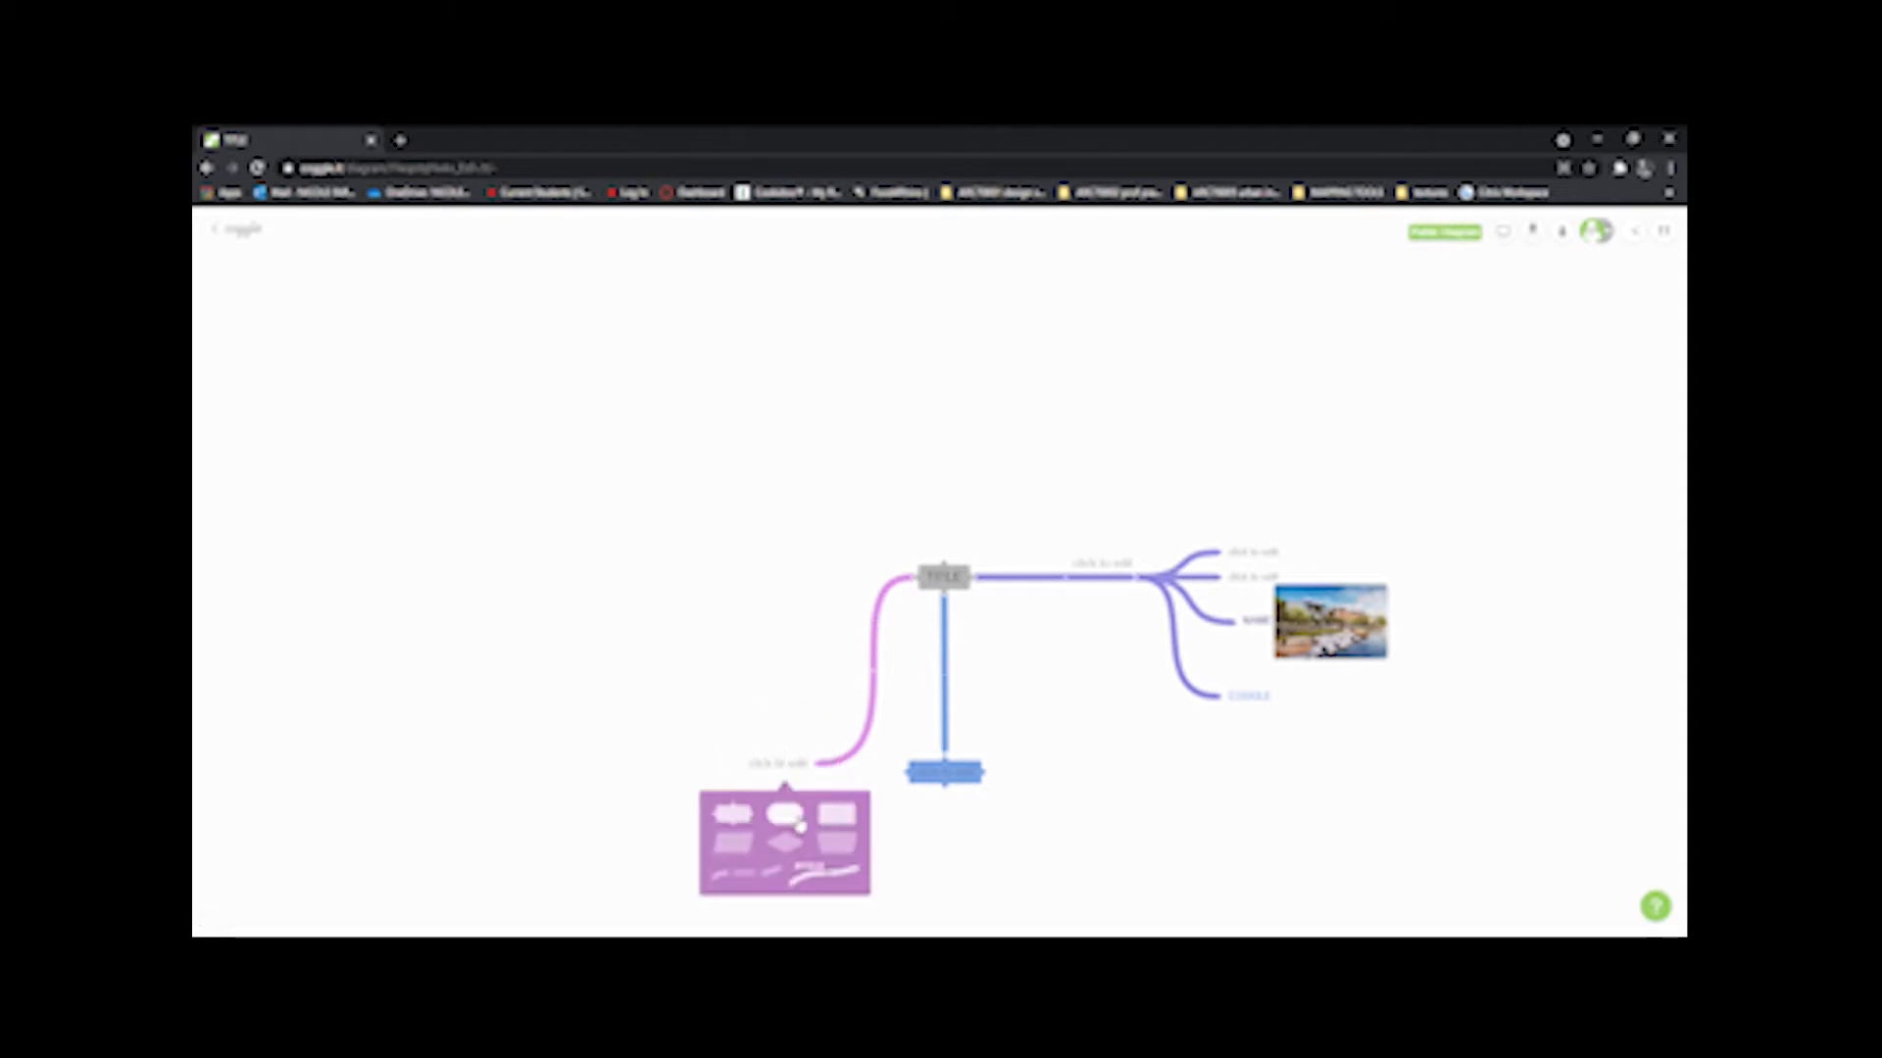
{"action": "left_click", "coordinate": [801, 826]}
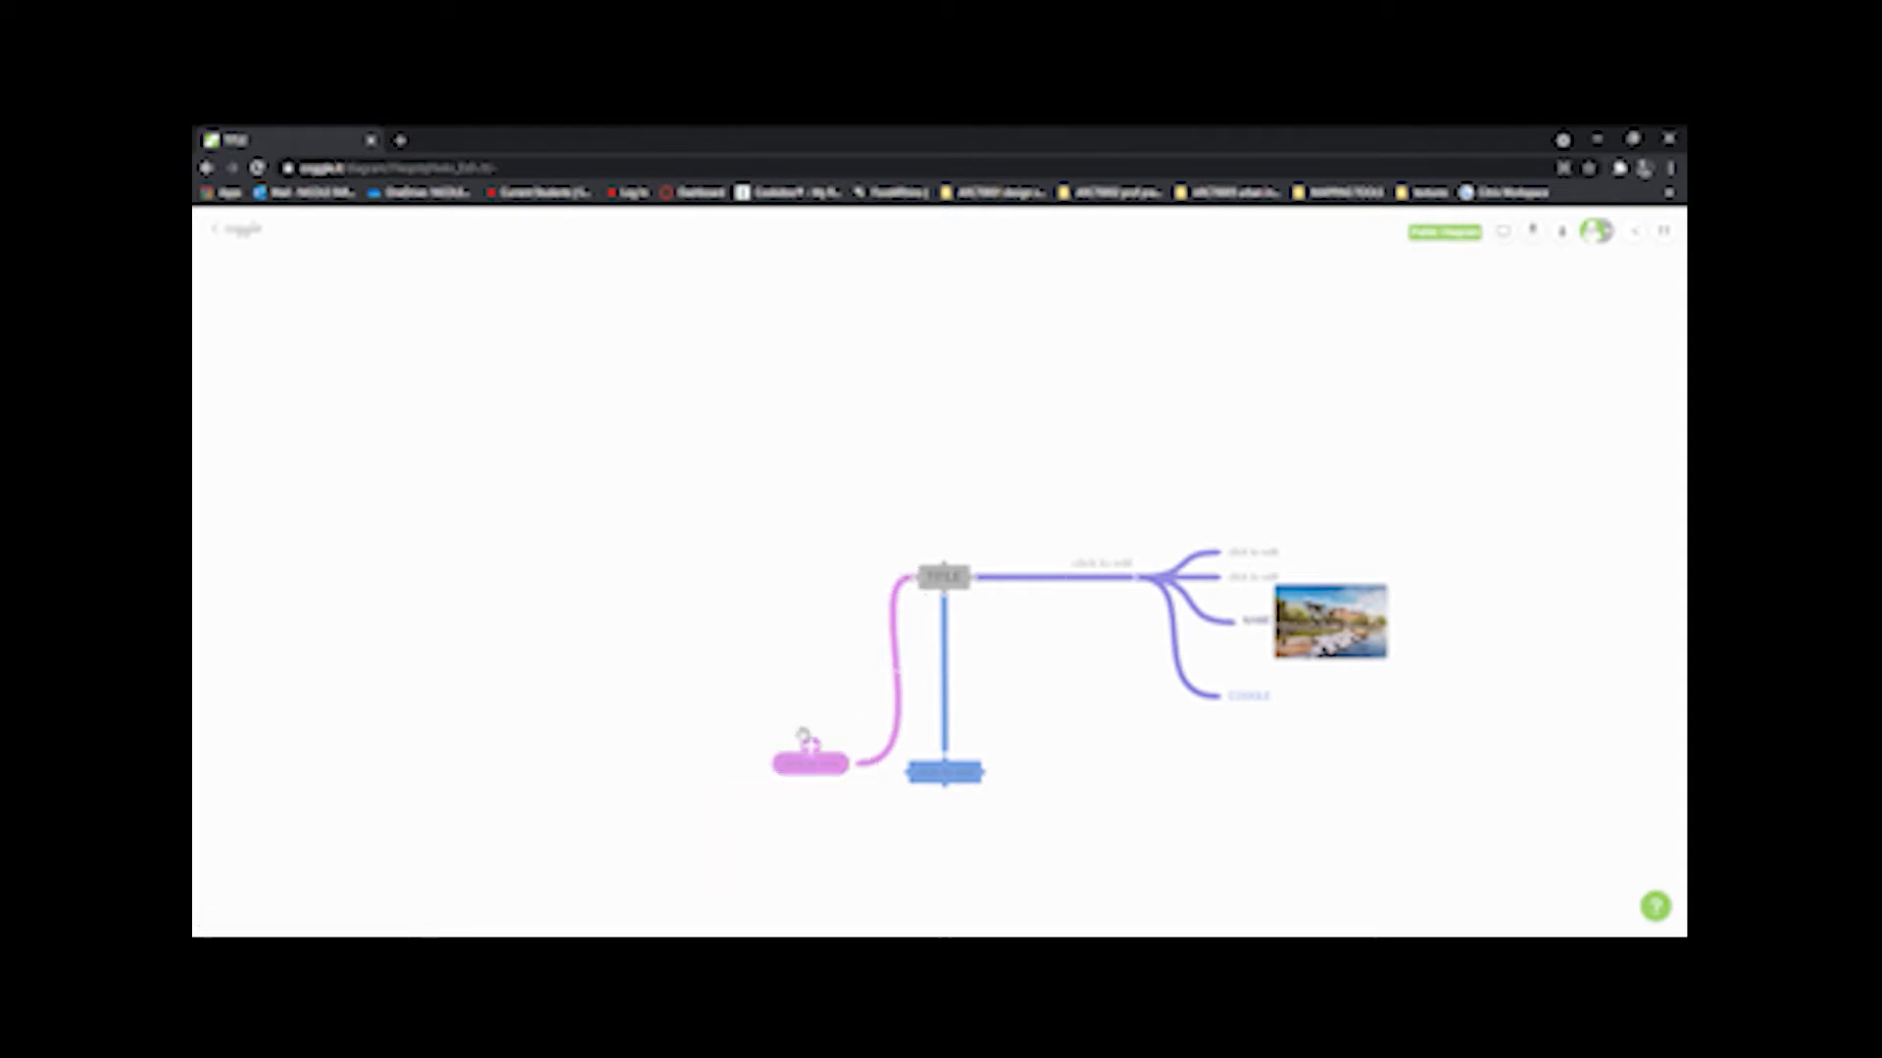
Step: Add a teal branch to the left of TITLE, above the pink one, and give its item the filled rectangle shape
{"action": "left_click_drag", "start_coordinate": [911, 578], "coordinate": [762, 686]}
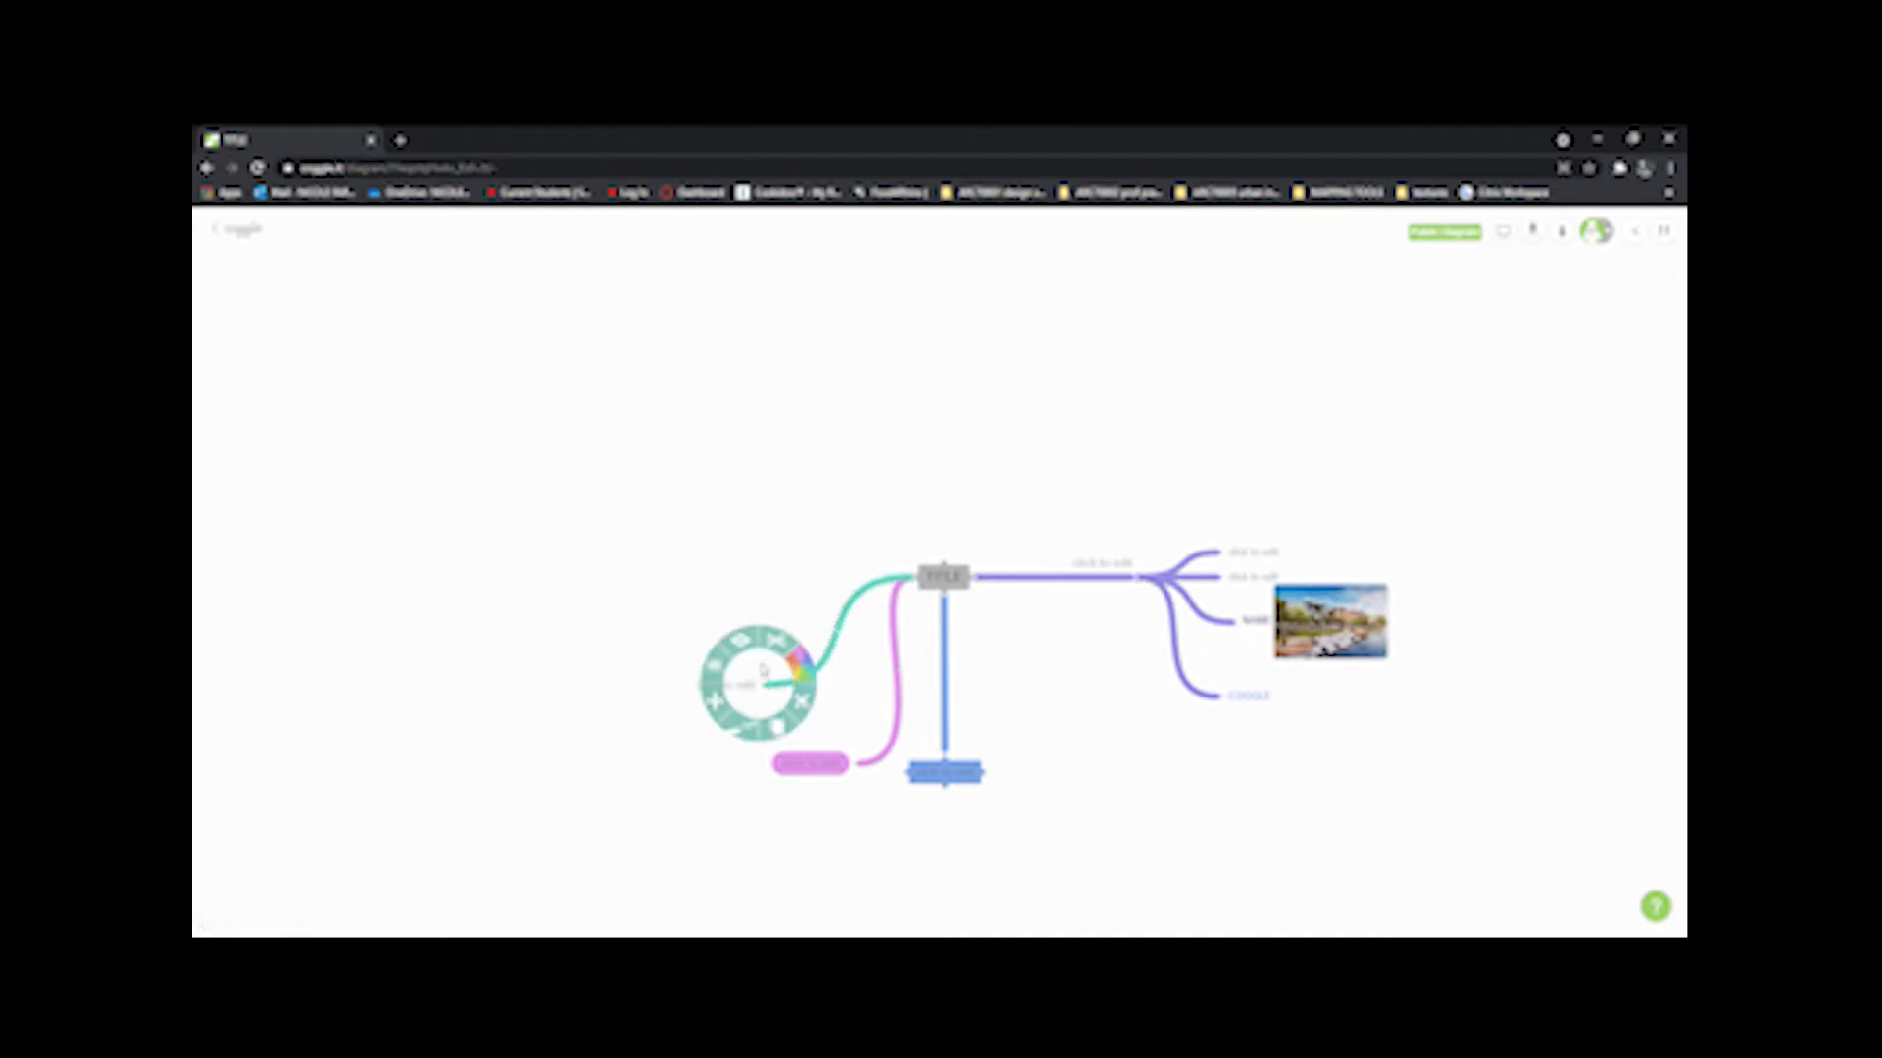
{"action": "left_click", "coordinate": [787, 663]}
{"action": "left_click", "coordinate": [813, 734]}
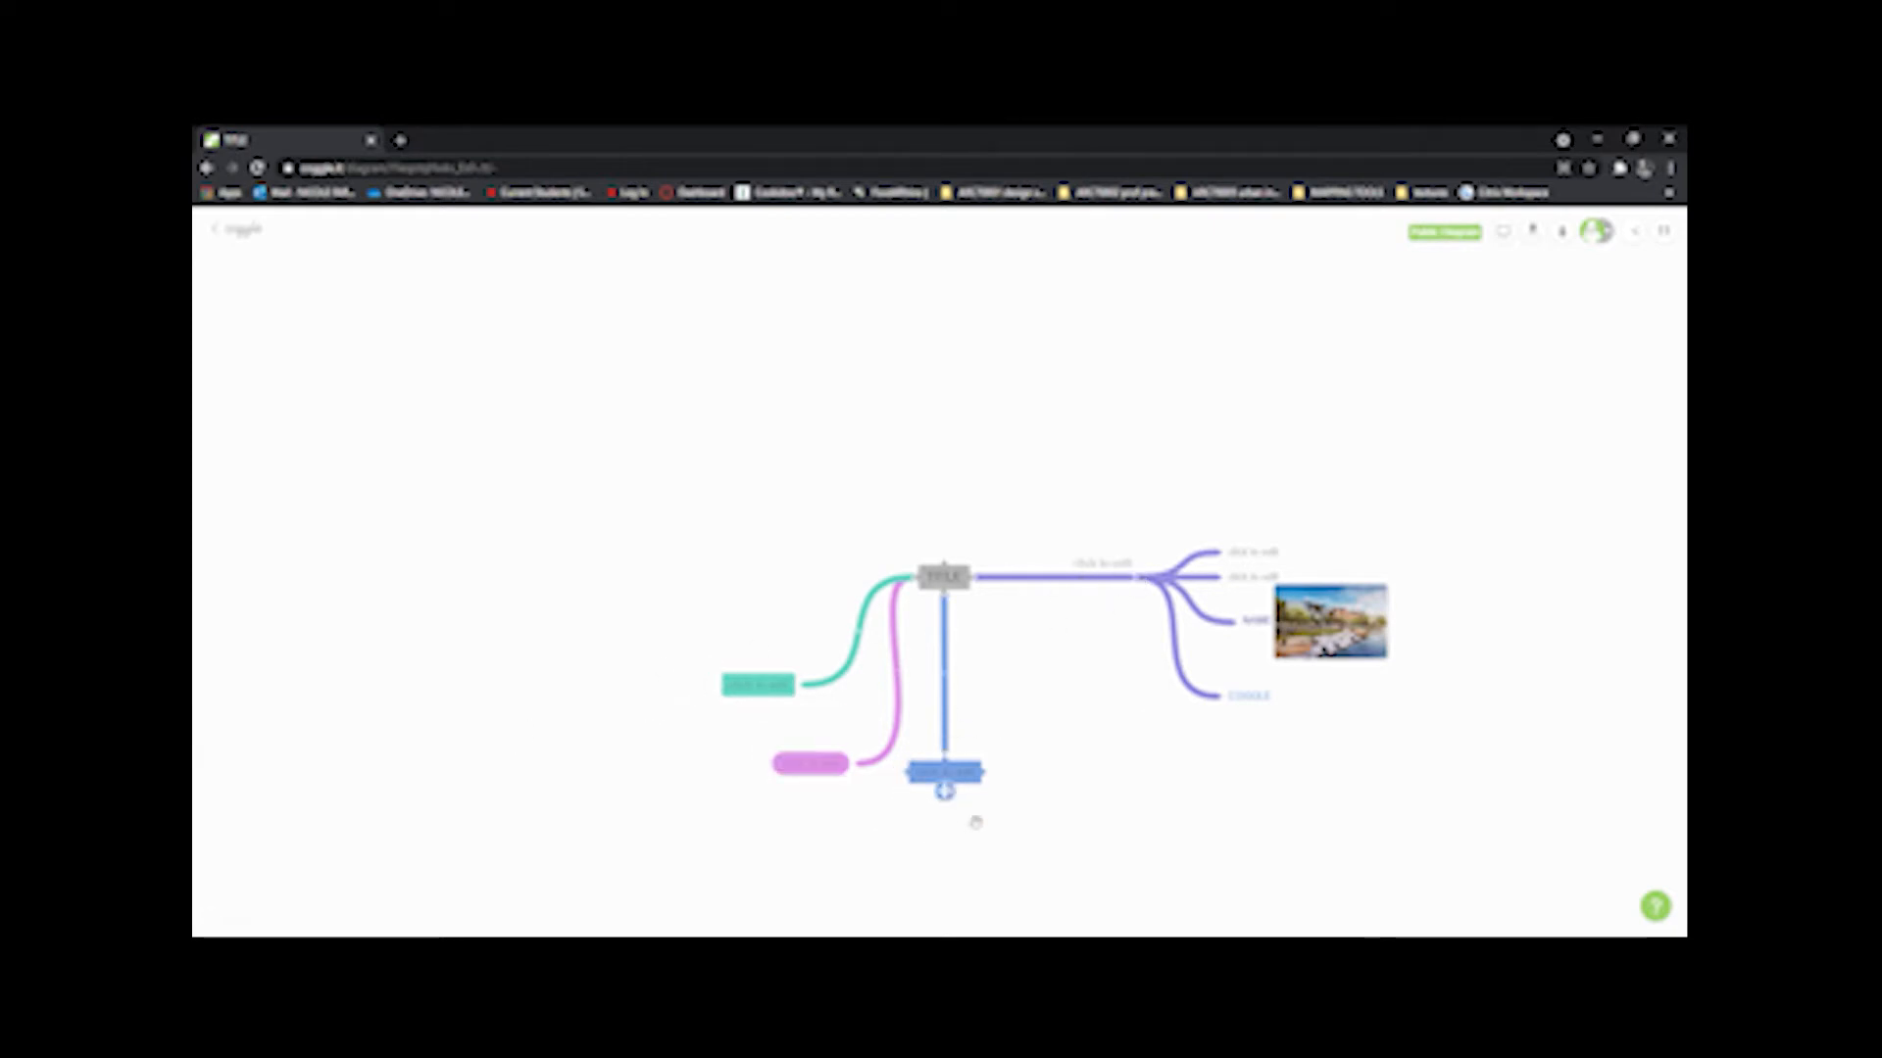
Step: Add a blue item below the existing blue item under TITLE and give it the filled rounded shape
{"action": "left_click", "coordinate": [944, 793]}
{"action": "left_click", "coordinate": [1064, 859]}
{"action": "right_click", "coordinate": [975, 773]}
{"action": "left_click_drag", "start_coordinate": [1053, 886], "coordinate": [1008, 673]}
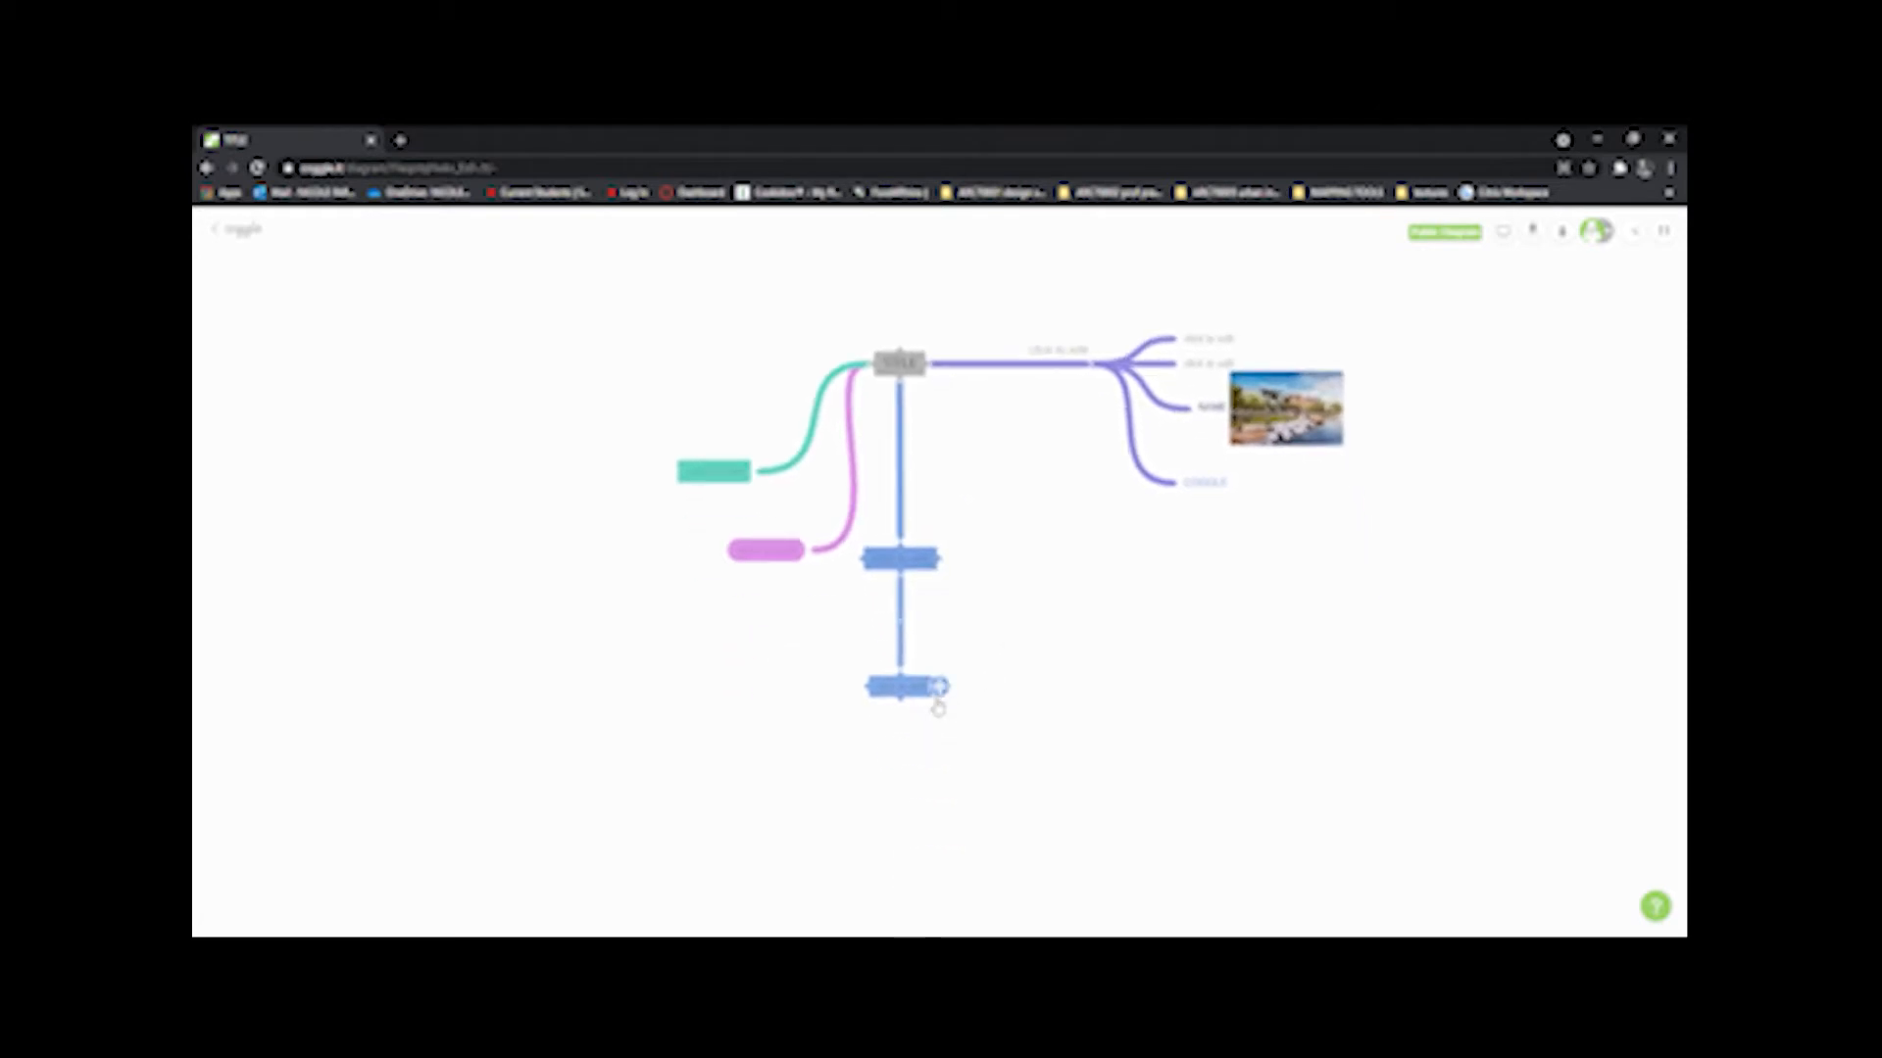
{"action": "right_click", "coordinate": [913, 685]}
{"action": "left_click", "coordinate": [896, 643]}
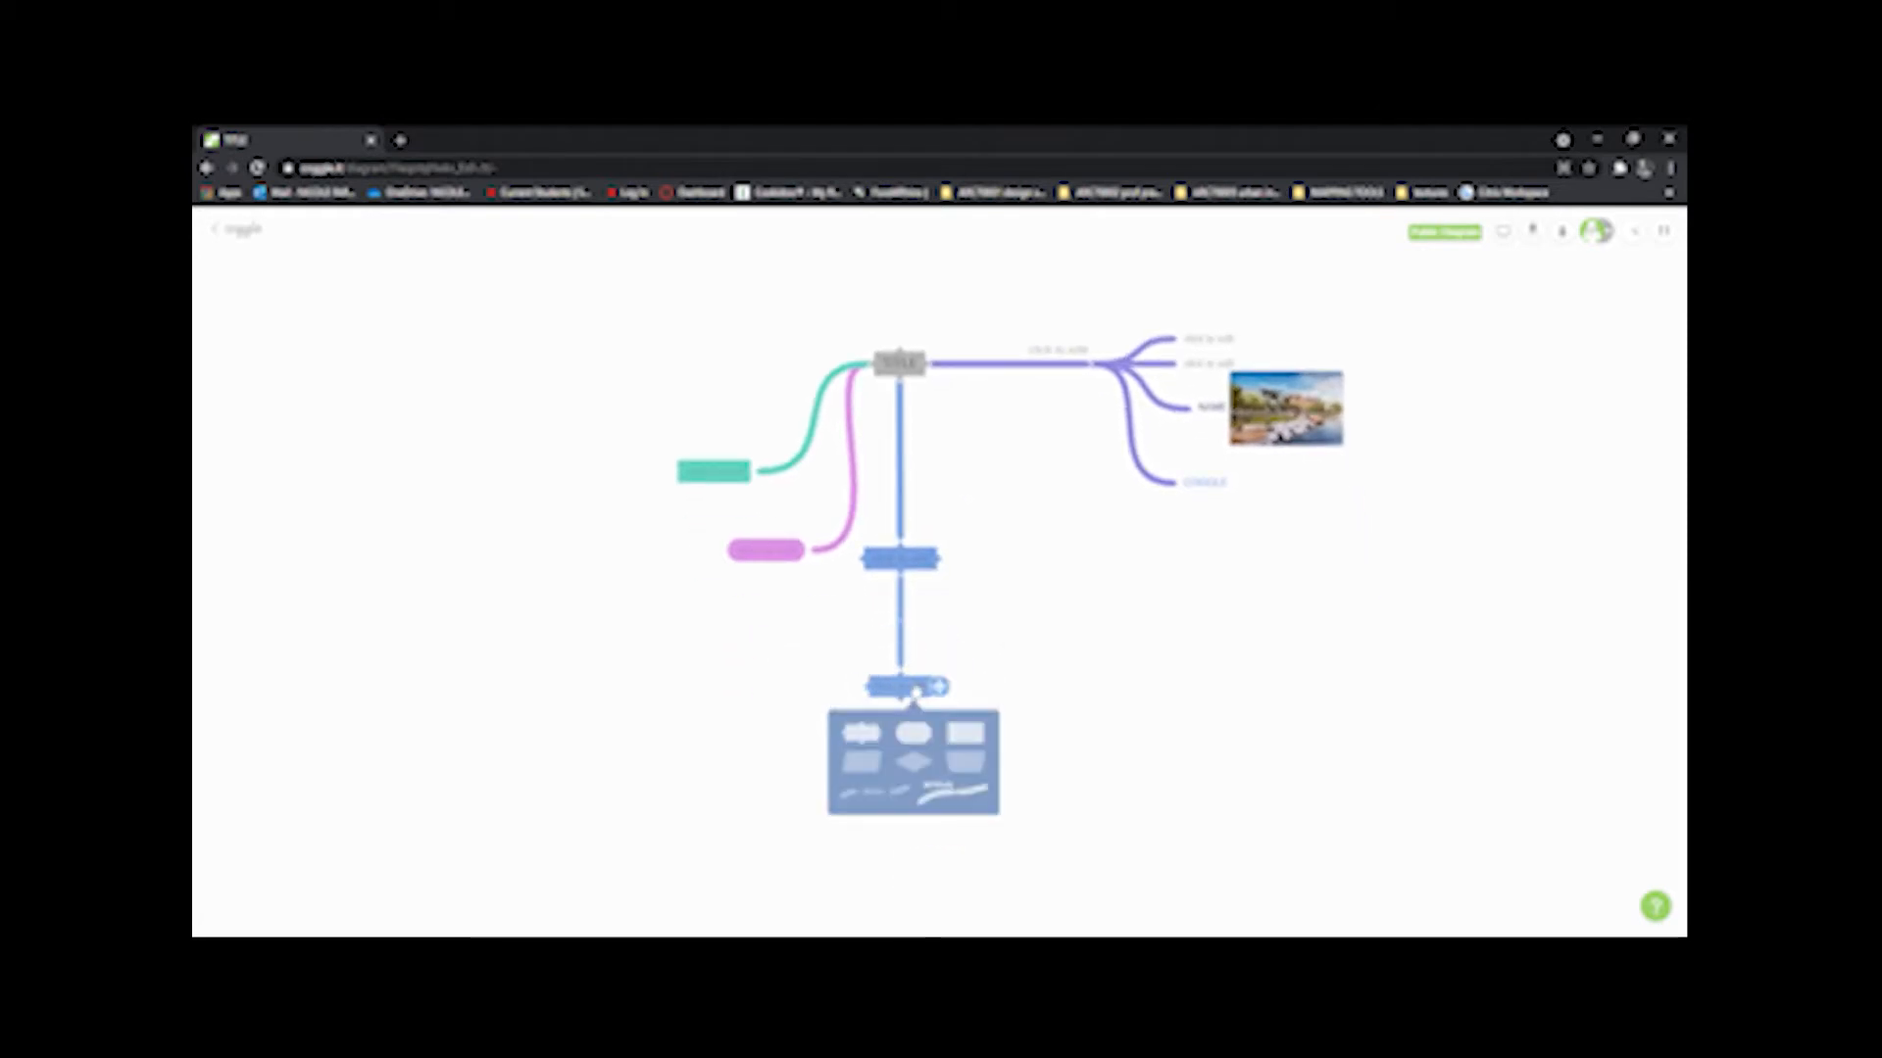
{"action": "left_click", "coordinate": [913, 733]}
Step: Add another blue item below the rounded blue one and give it the filled rectangle shape
{"action": "left_click", "coordinate": [902, 709]}
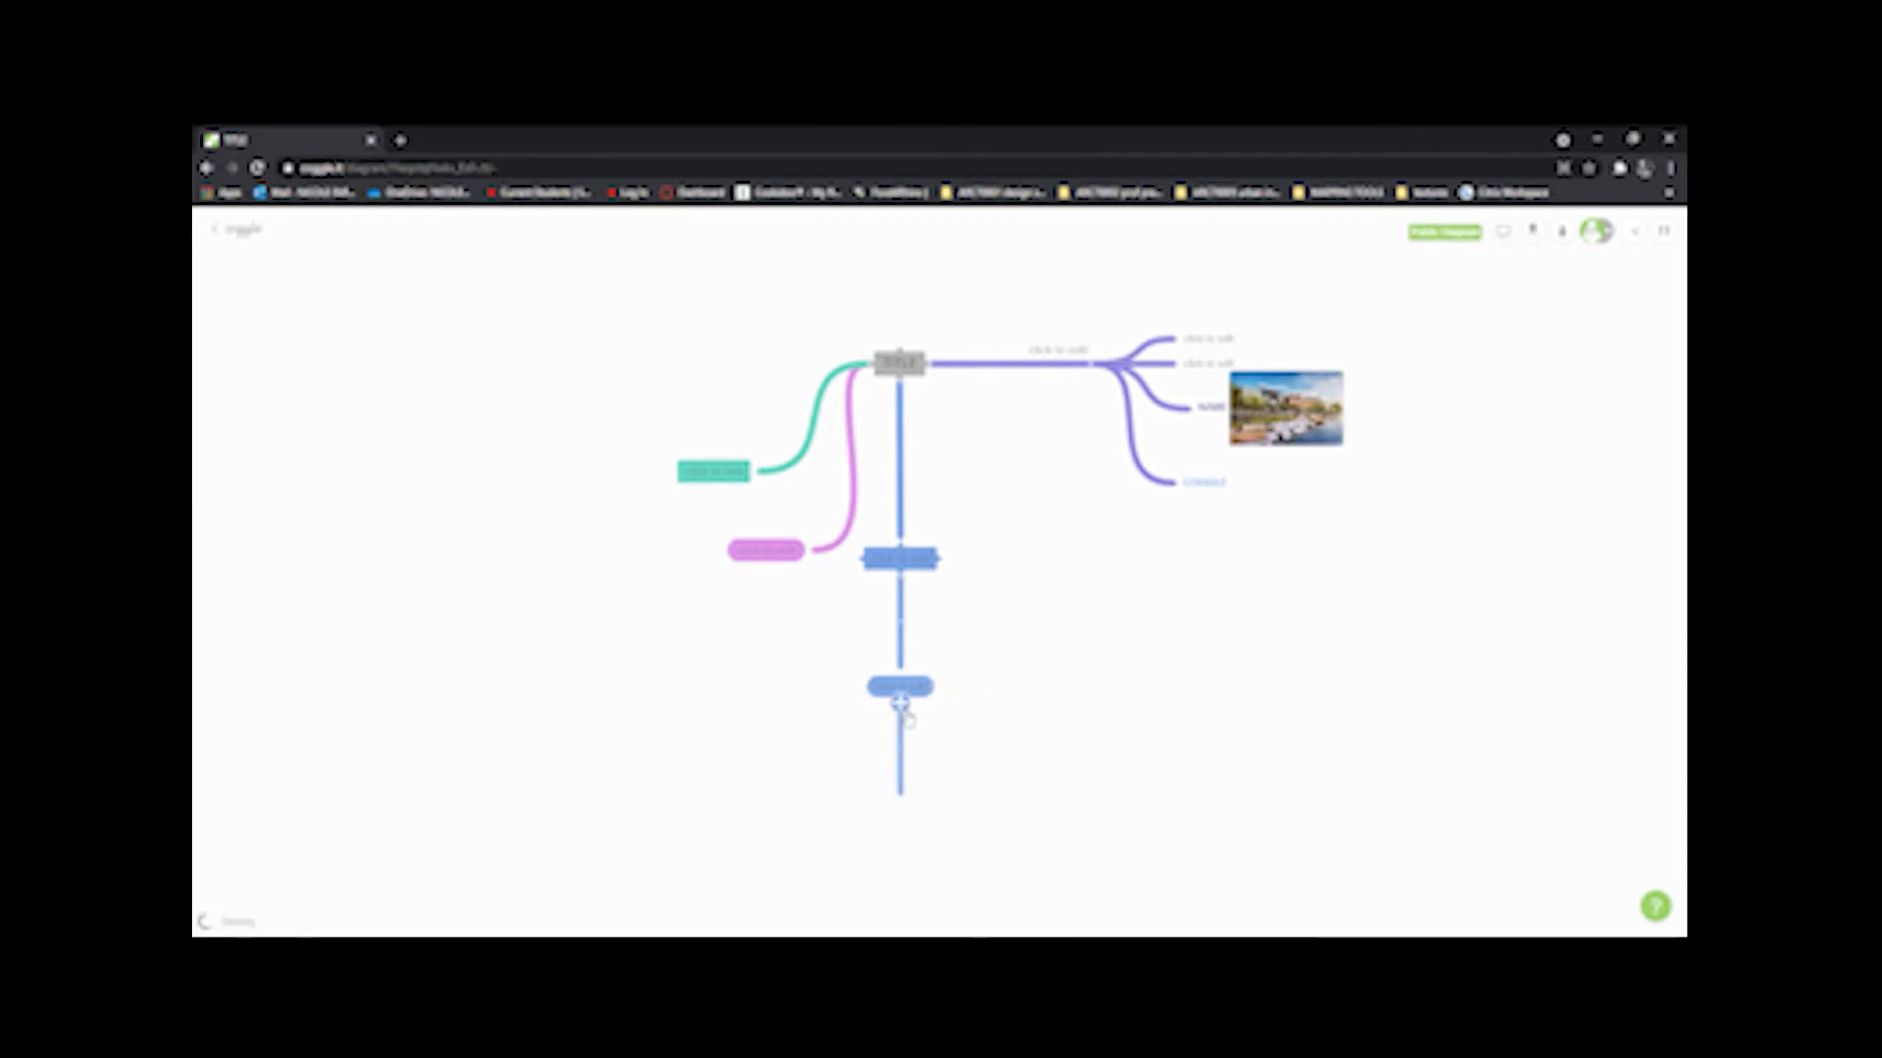
{"action": "left_click_drag", "start_coordinate": [976, 772], "coordinate": [971, 773]}
{"action": "right_click", "coordinate": [939, 786]}
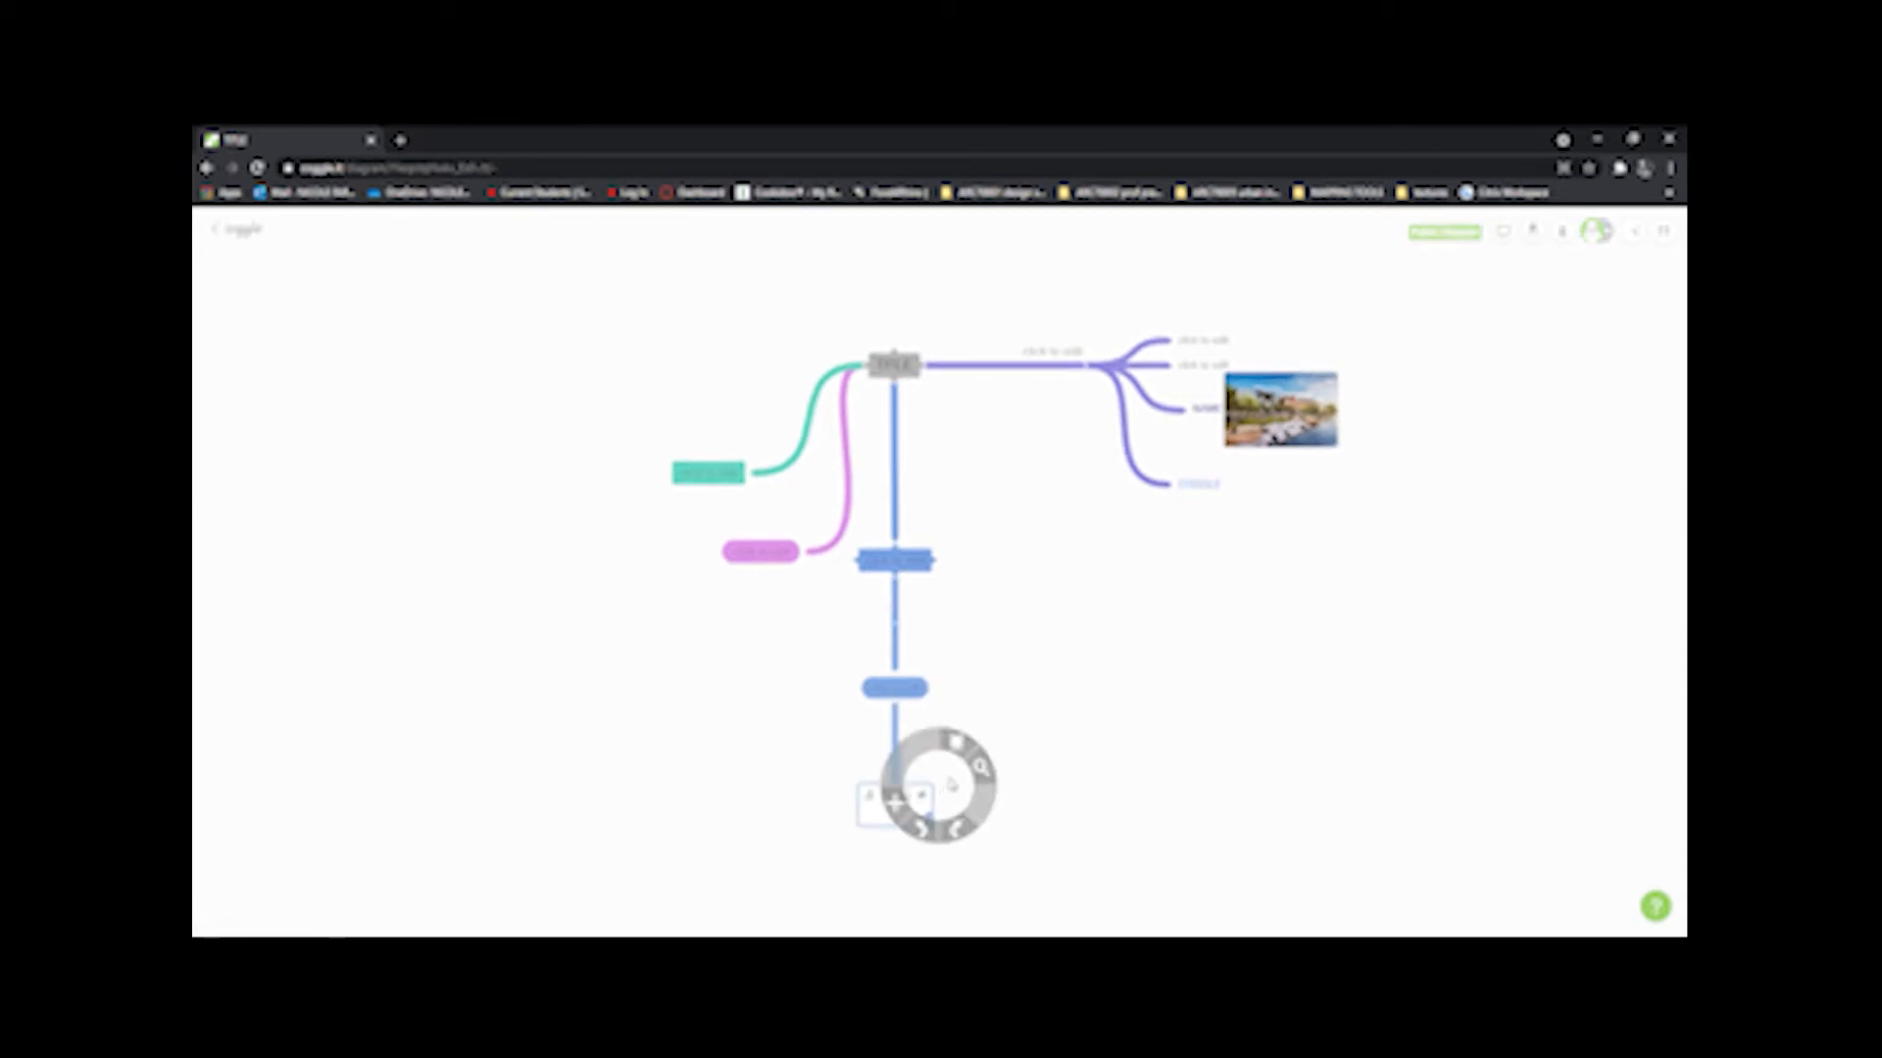
{"action": "left_click", "coordinate": [1067, 790]}
{"action": "right_click", "coordinate": [927, 815]}
{"action": "left_click", "coordinate": [897, 774]}
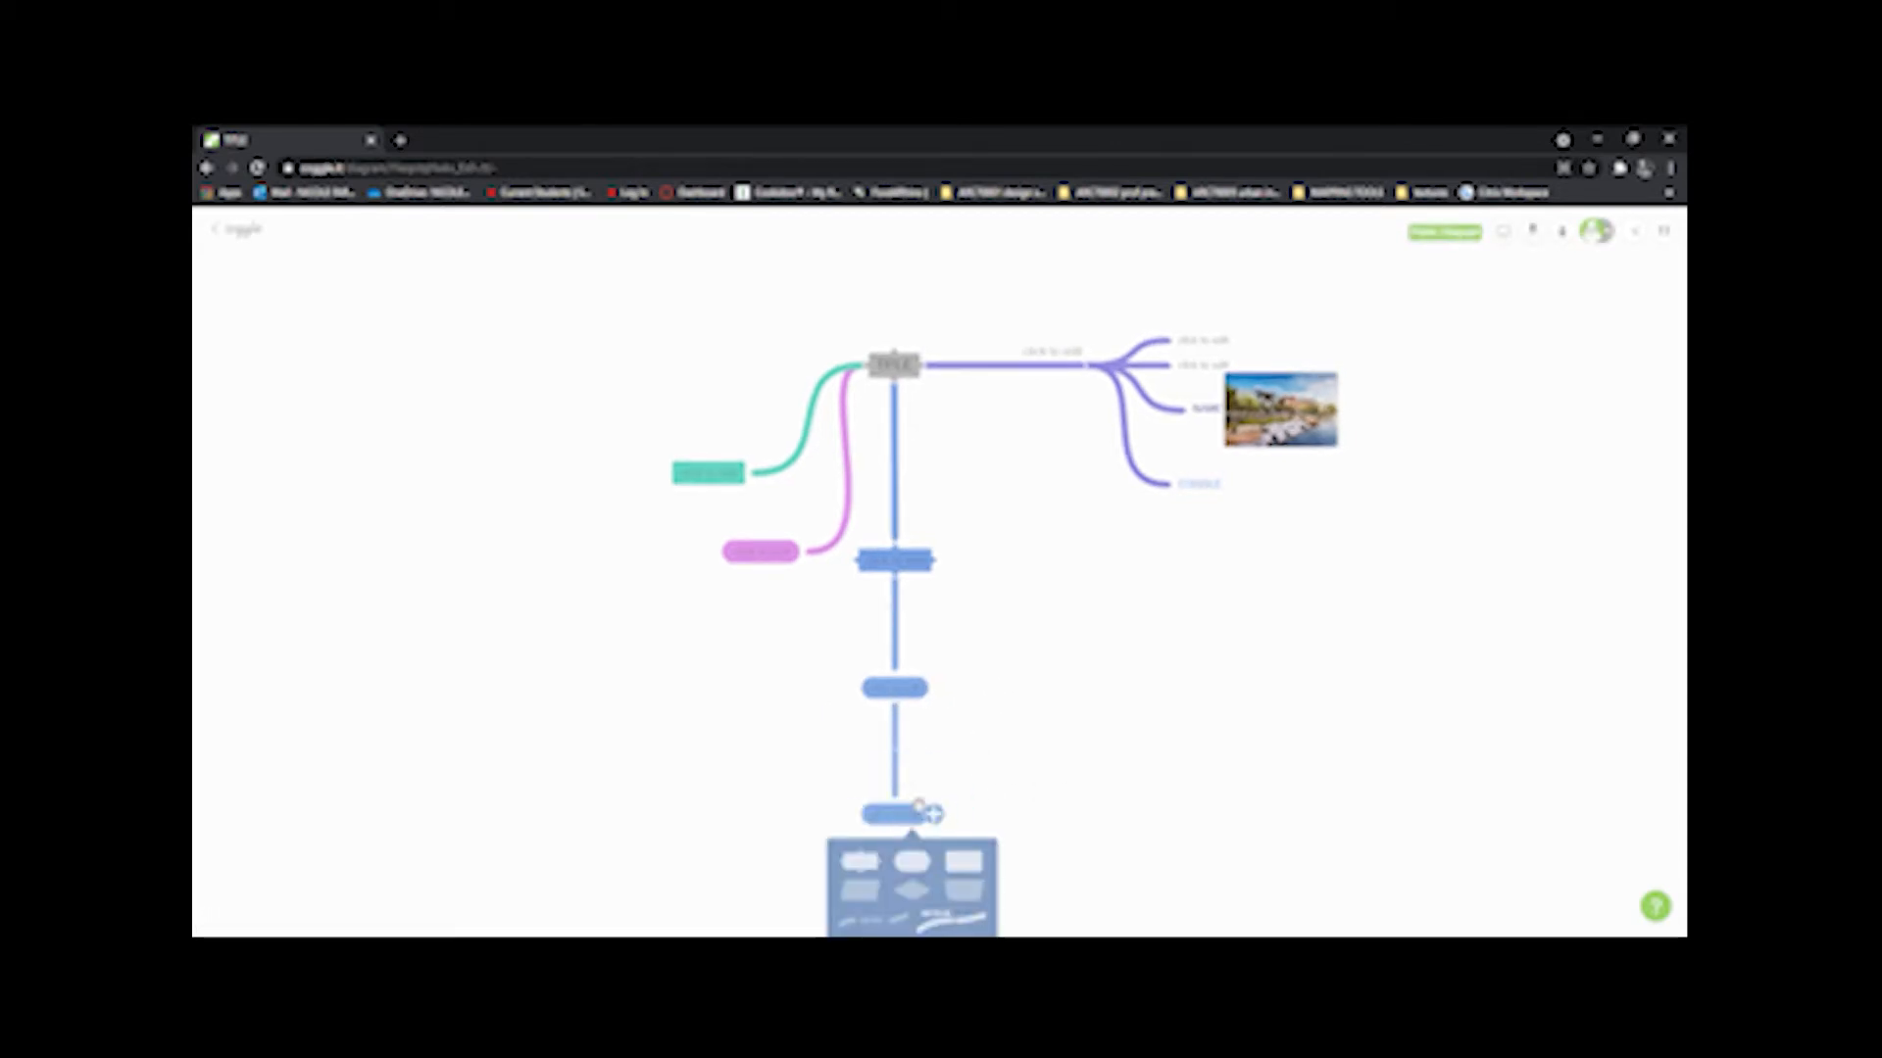
Step: Add a sub-branch to the right of the lowest blue rectangle and switch its item to the plain text line style
{"action": "left_click", "coordinate": [932, 814]}
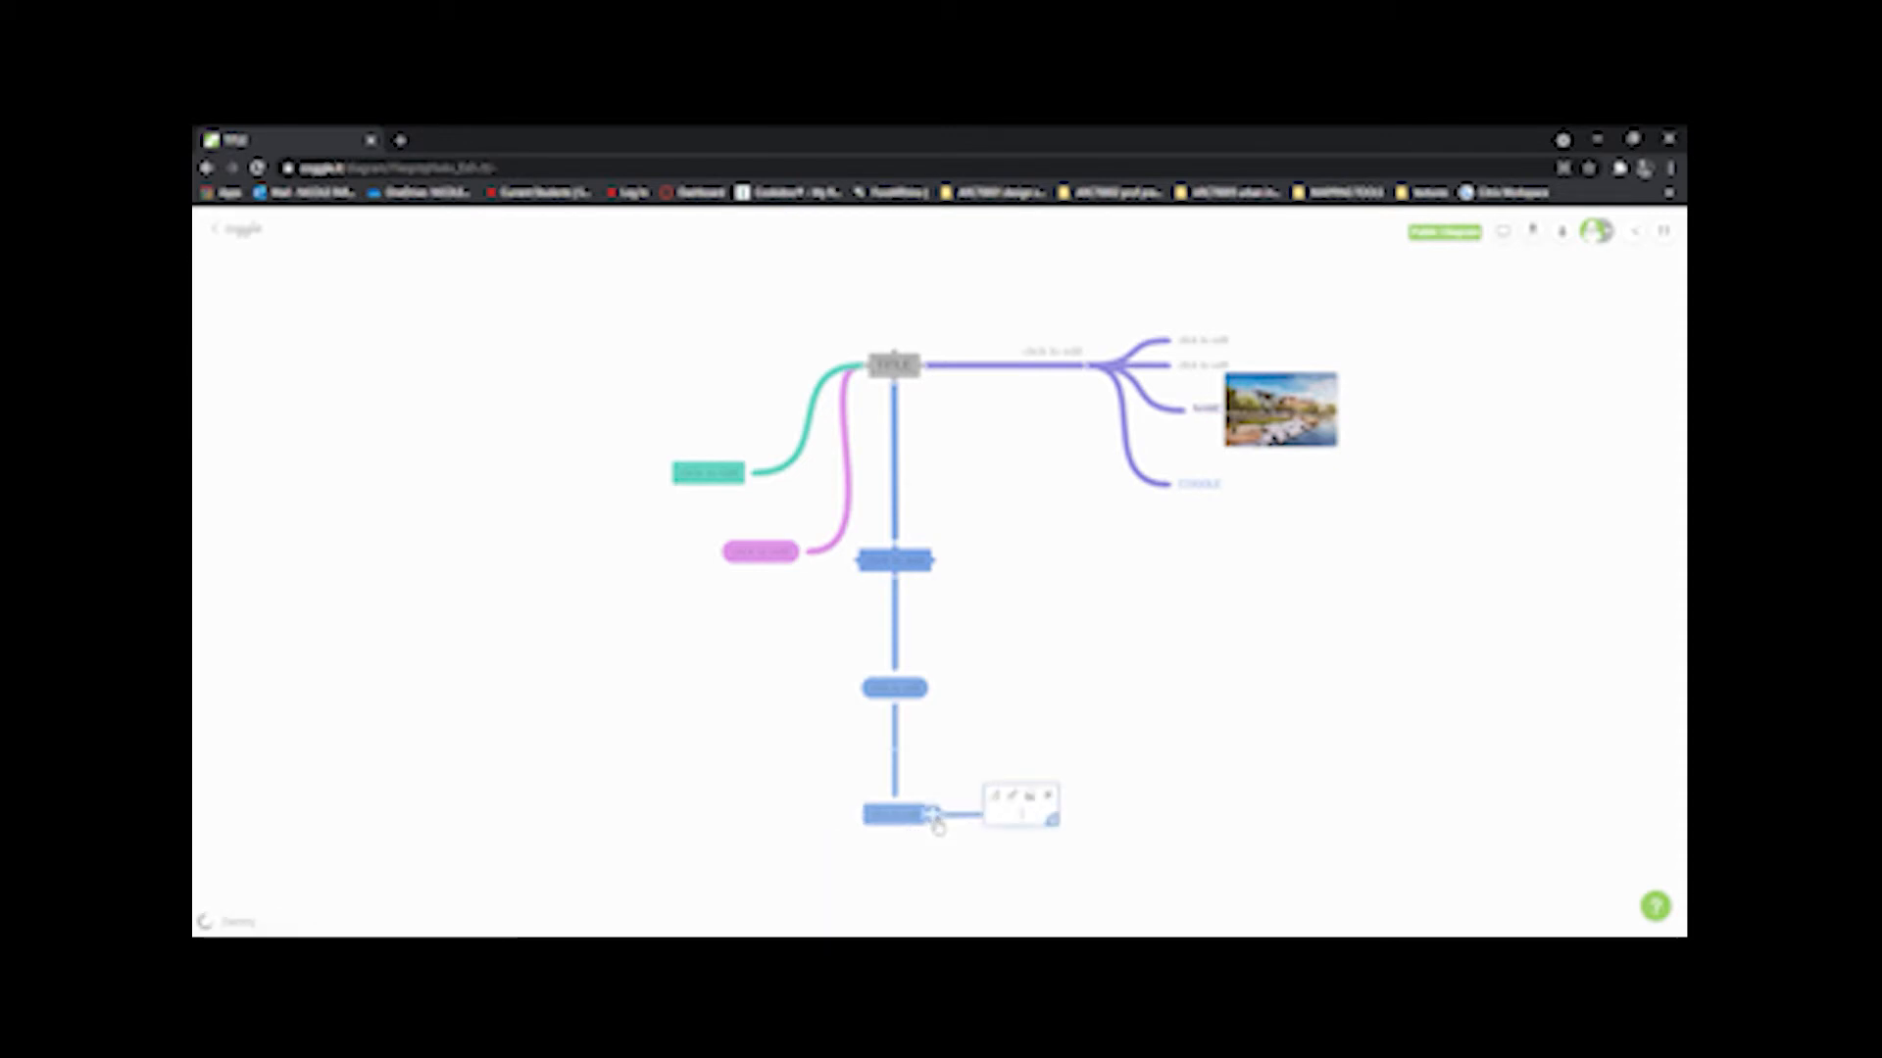
{"action": "right_click", "coordinate": [1019, 805]}
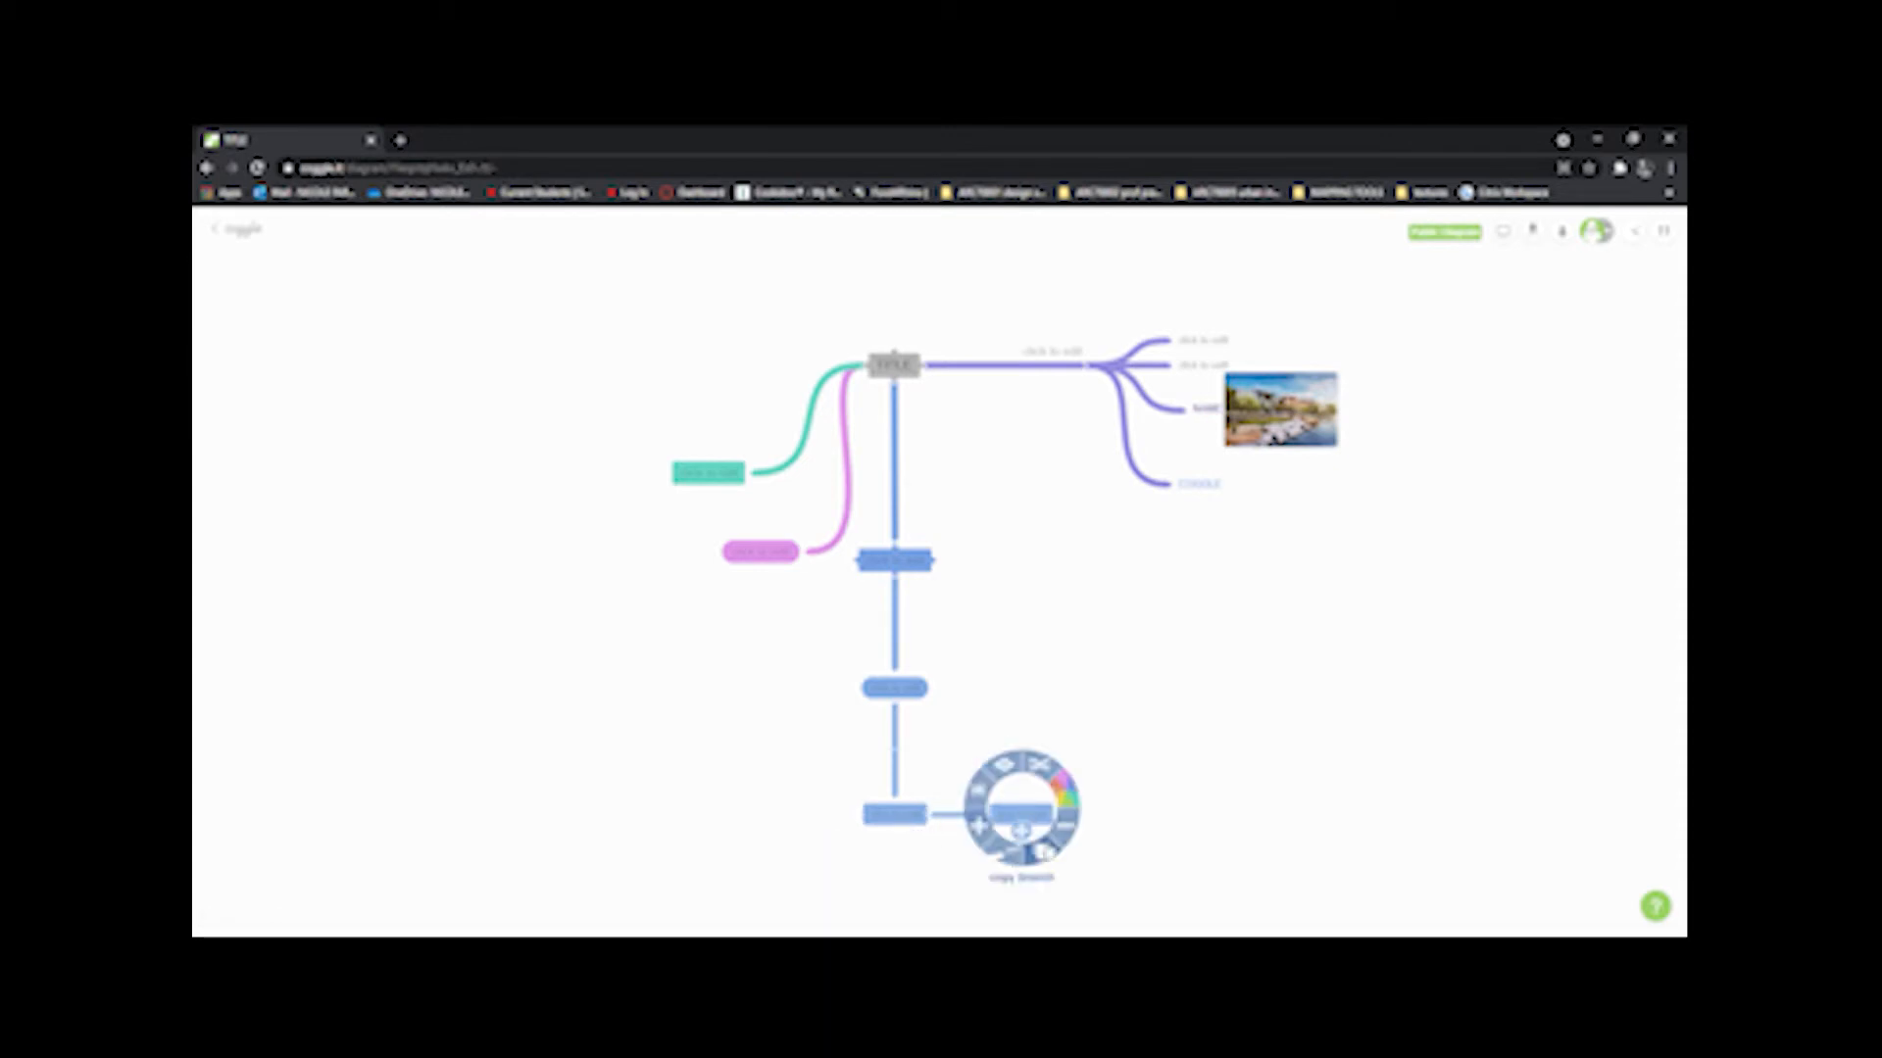
{"action": "left_click", "coordinate": [1008, 772]}
{"action": "left_click", "coordinate": [1062, 917]}
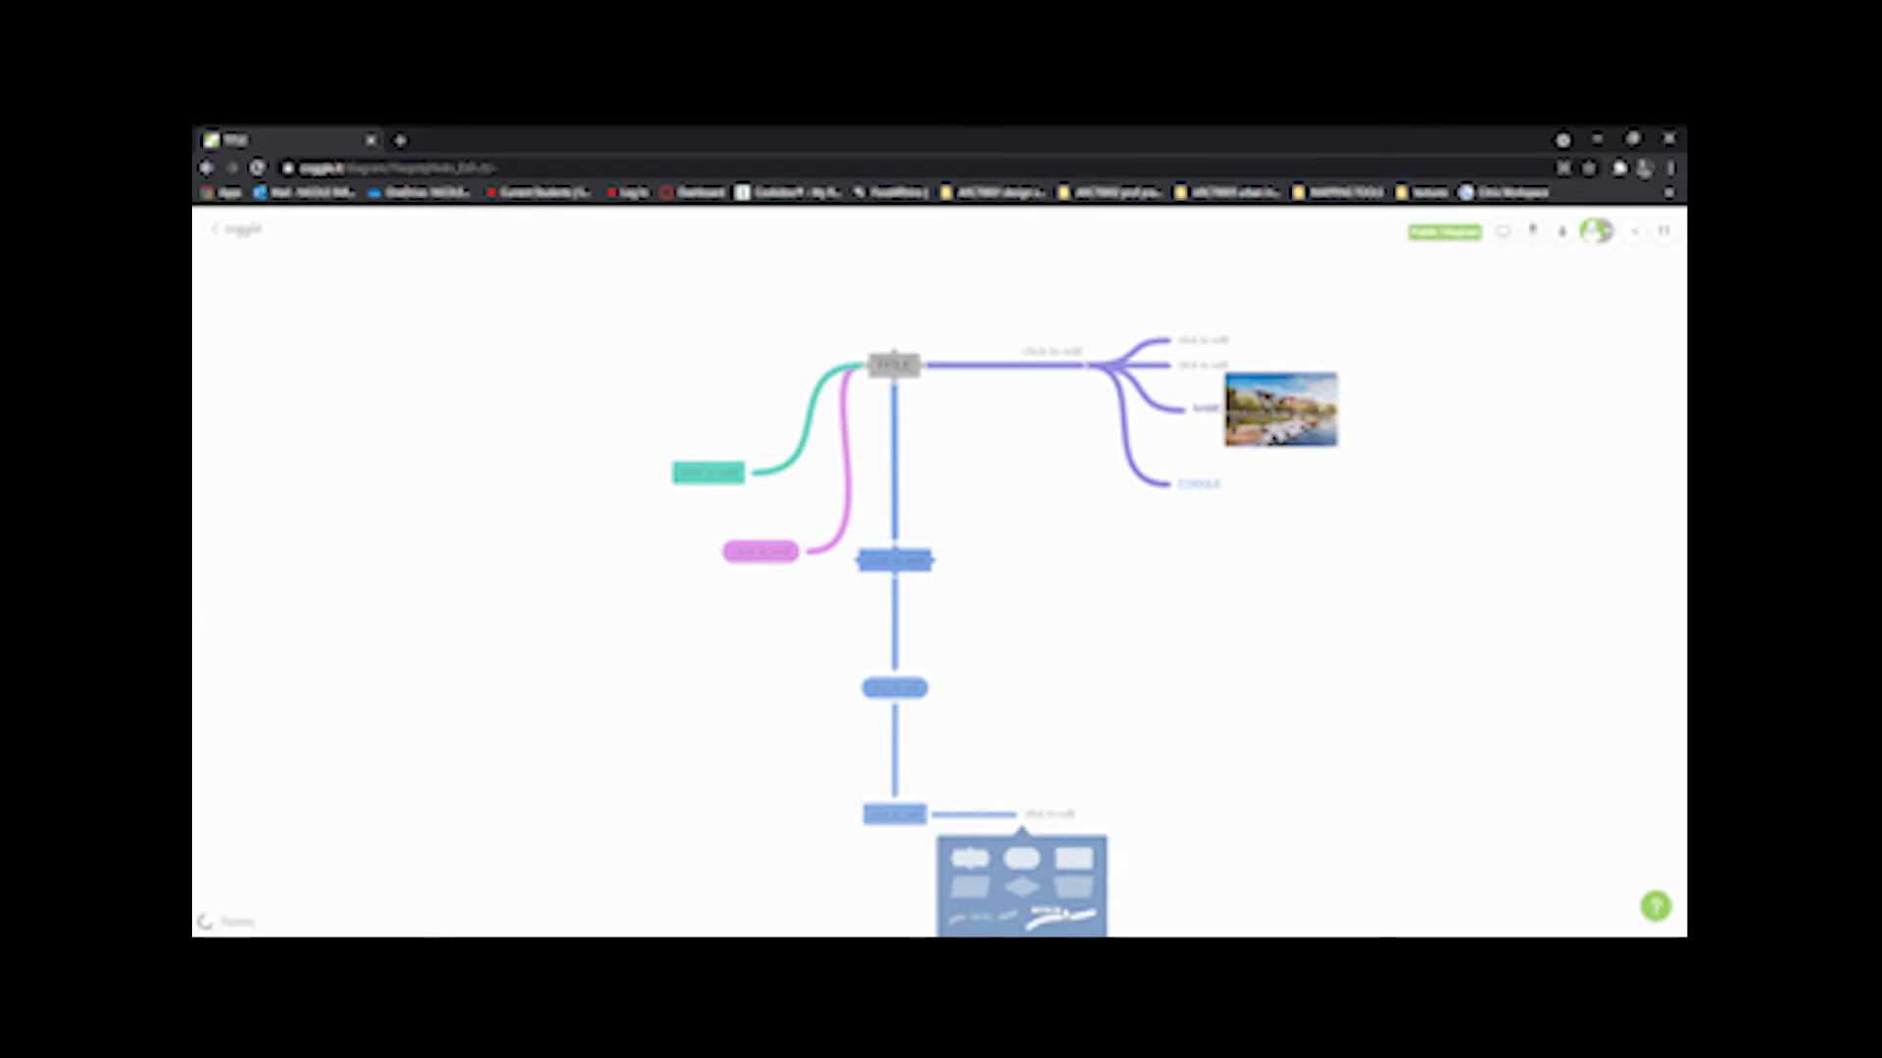
{"action": "left_click", "coordinate": [1121, 756]}
Step: Add two more plain text sub-branches to the right of the lowest blue rectangle
{"action": "left_click", "coordinate": [932, 814]}
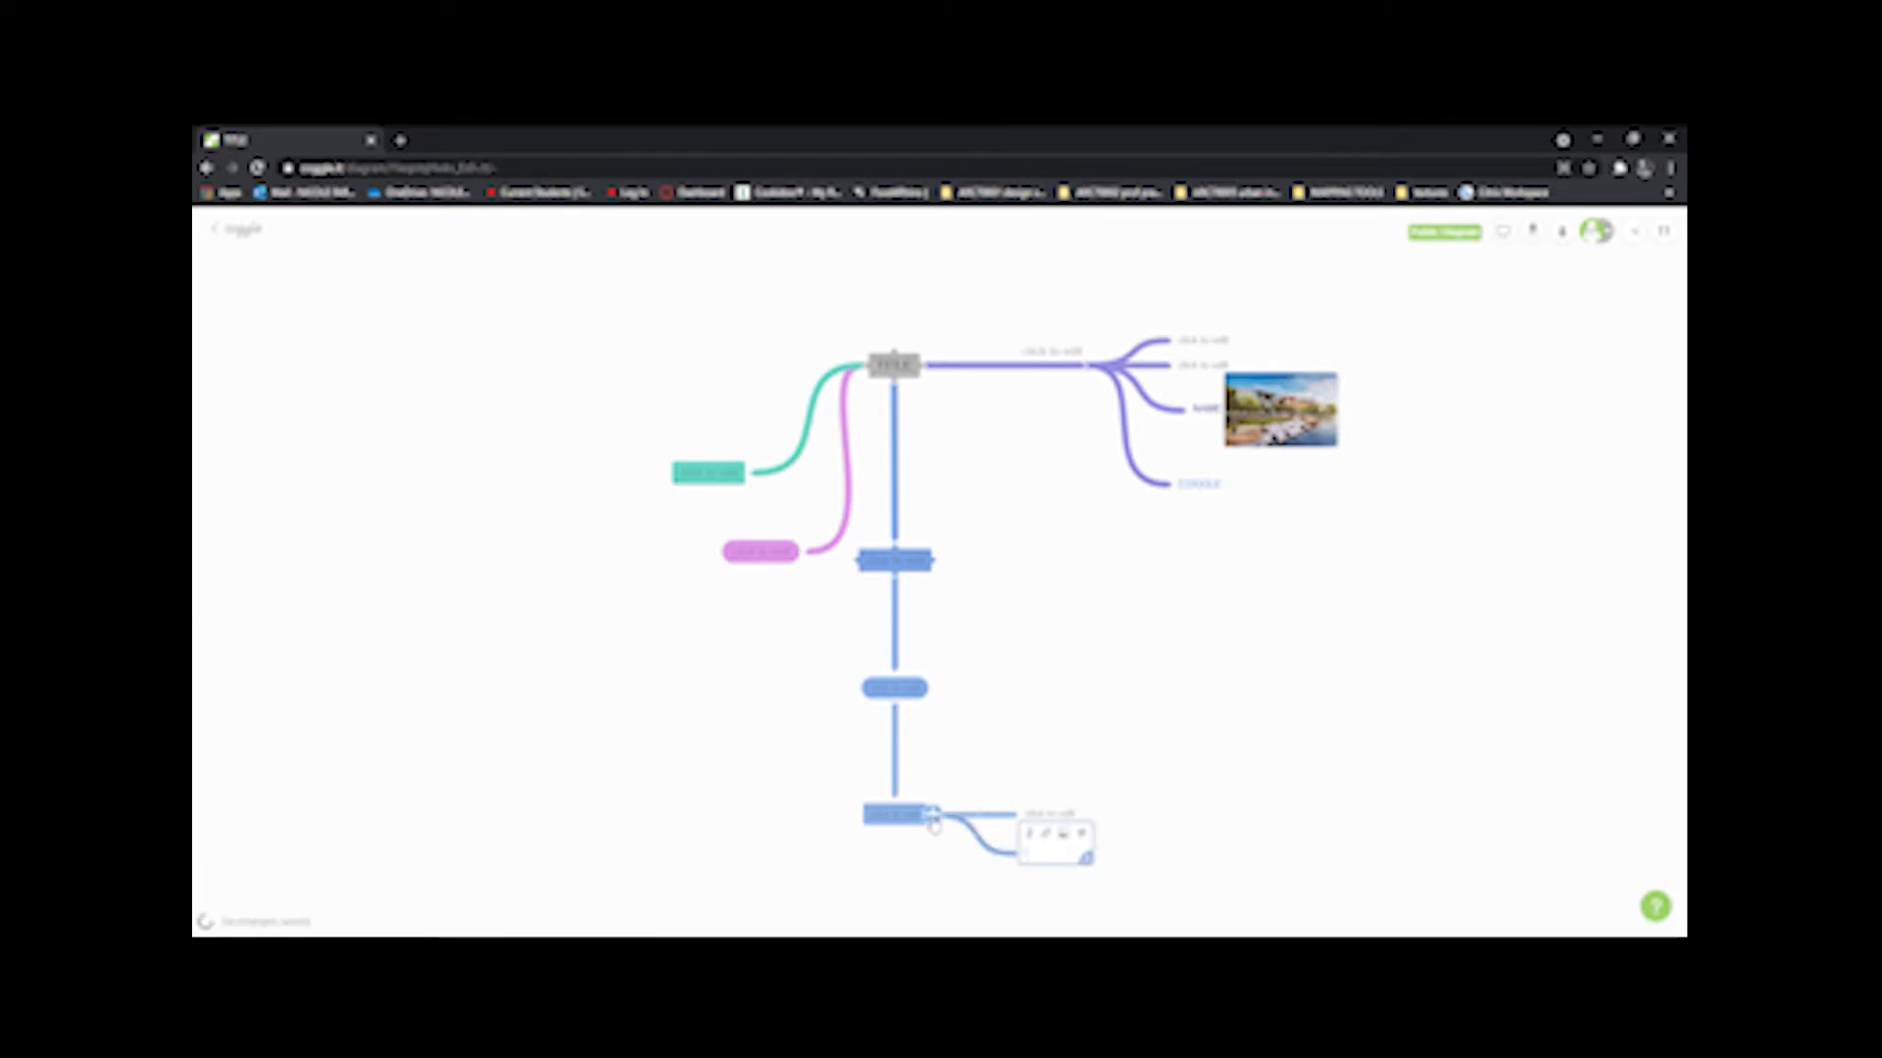
{"action": "left_click", "coordinate": [932, 816]}
{"action": "left_click", "coordinate": [1032, 727]}
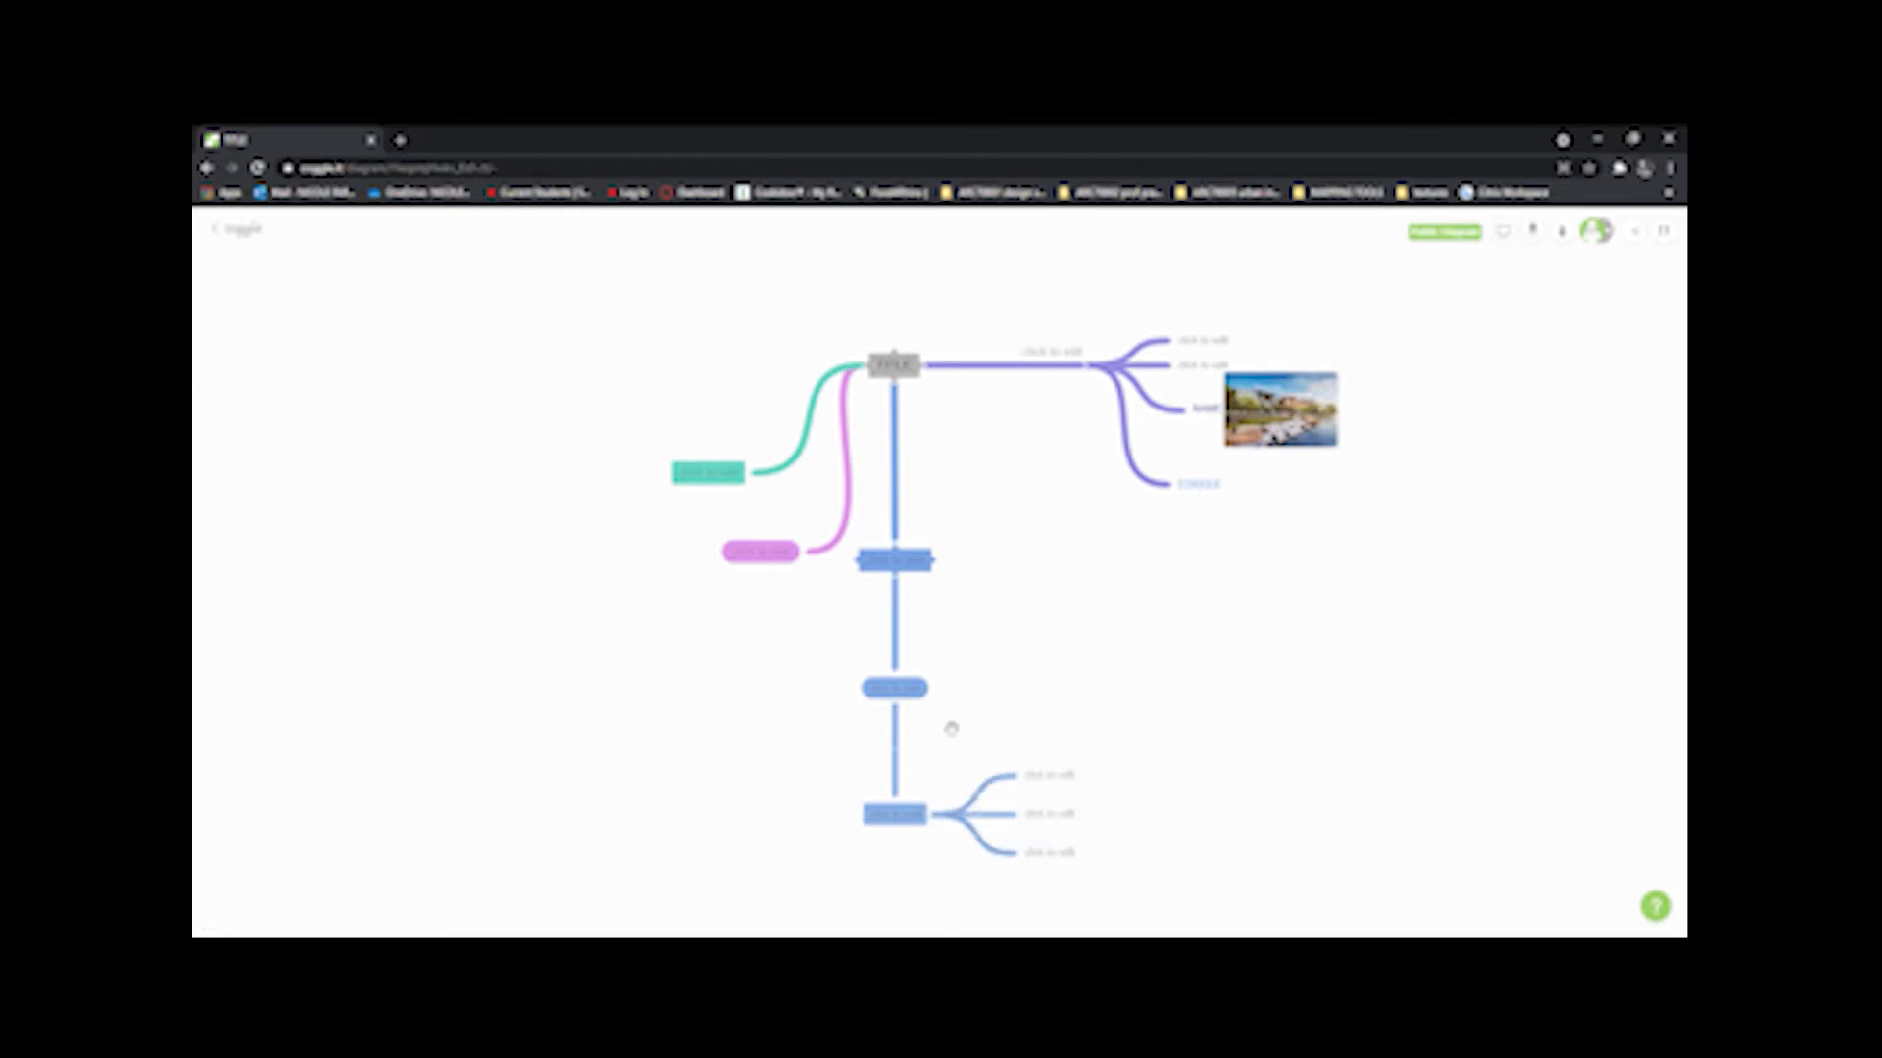
Step: Add a filled rectangle sub-branch to the right of the rounded blue item
{"action": "left_click", "coordinate": [934, 690]}
{"action": "left_click", "coordinate": [977, 666]}
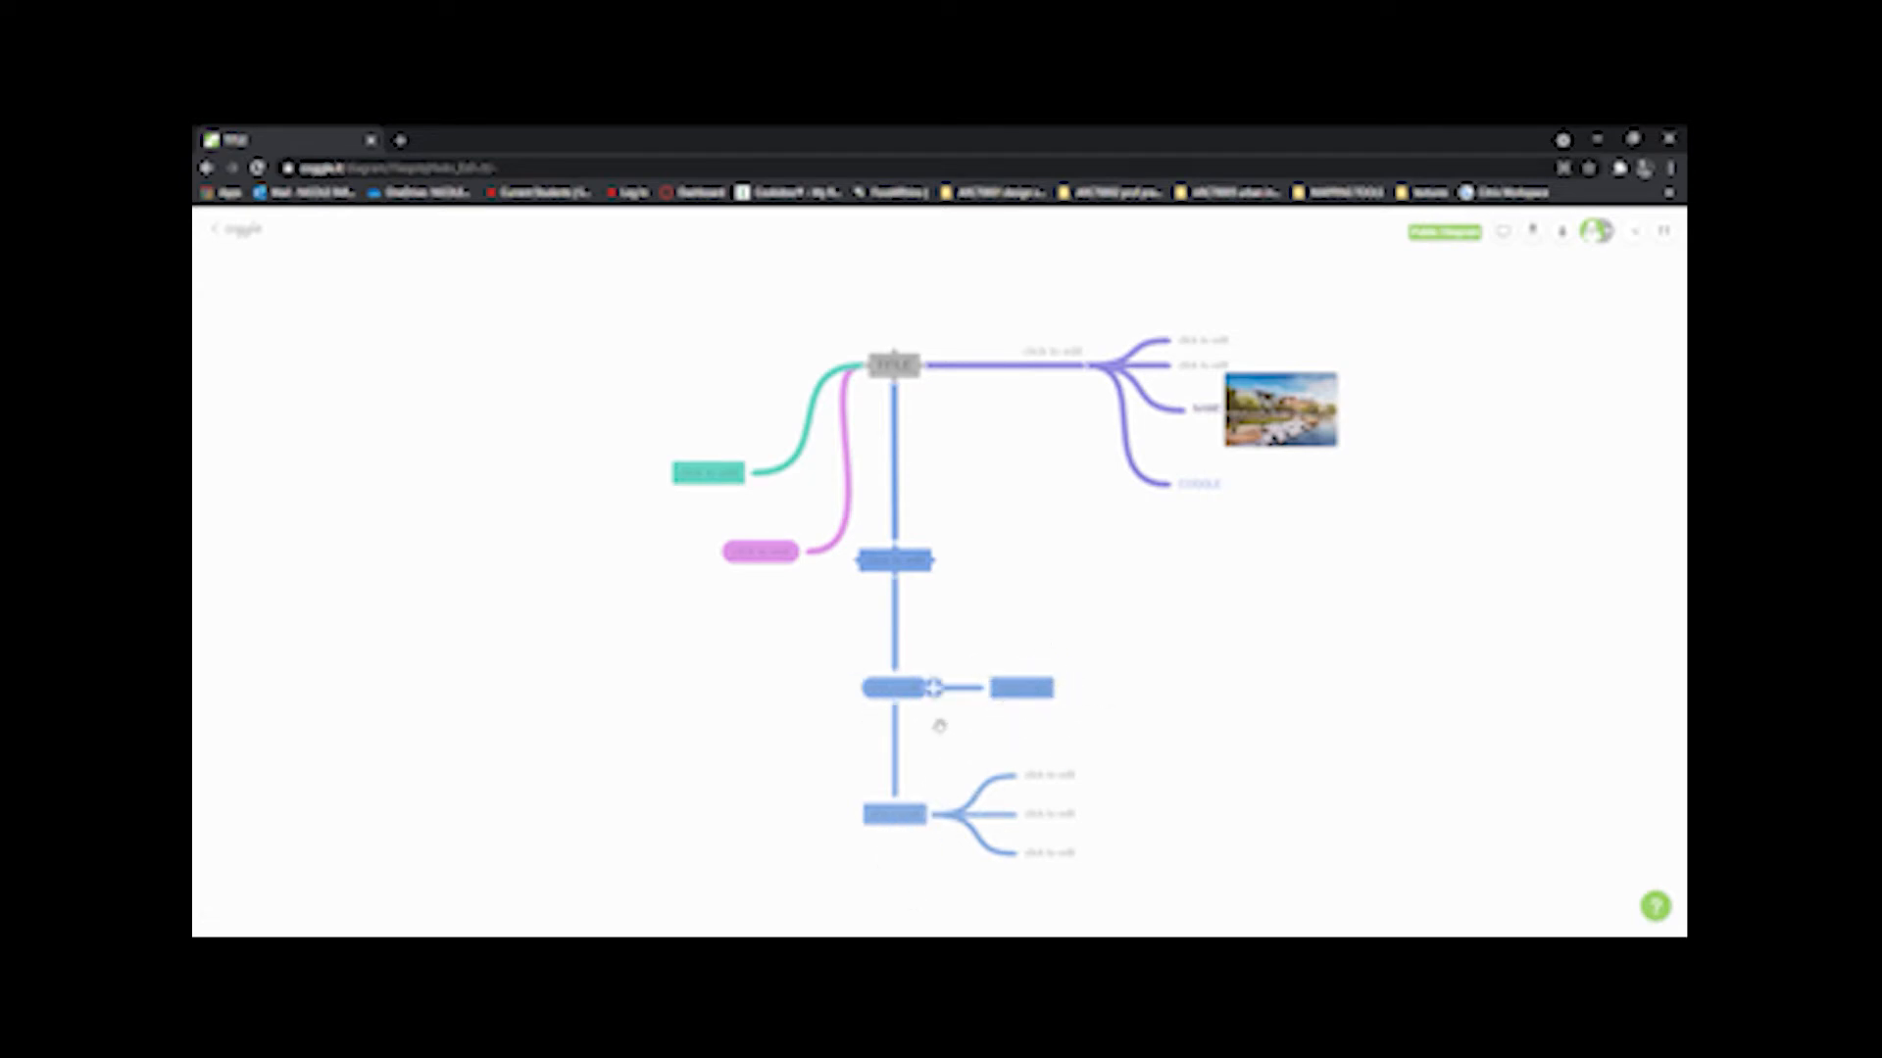
Step: Try to recolour the rectangle beside the rounded blue item with an outer-ring colour and dismiss the upgrade offer
{"action": "right_click", "coordinate": [1019, 676]}
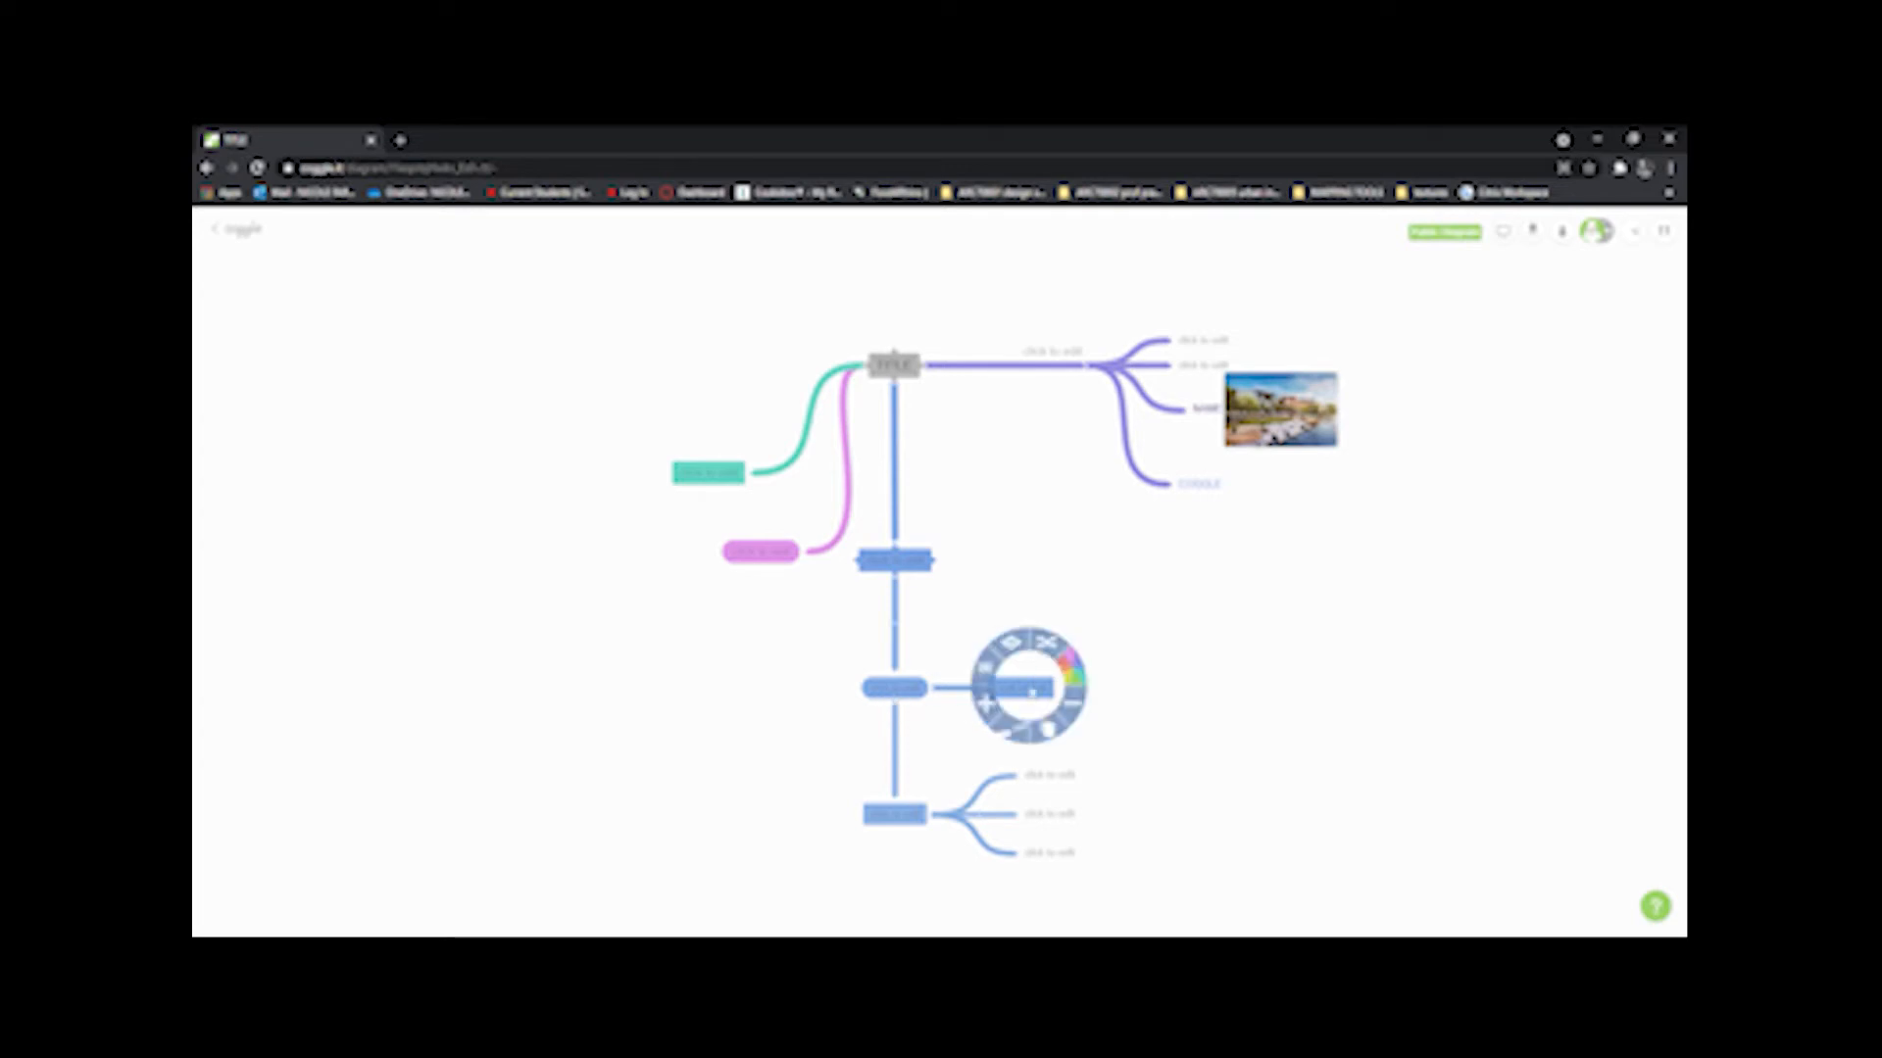
{"action": "left_click", "coordinate": [1075, 674]}
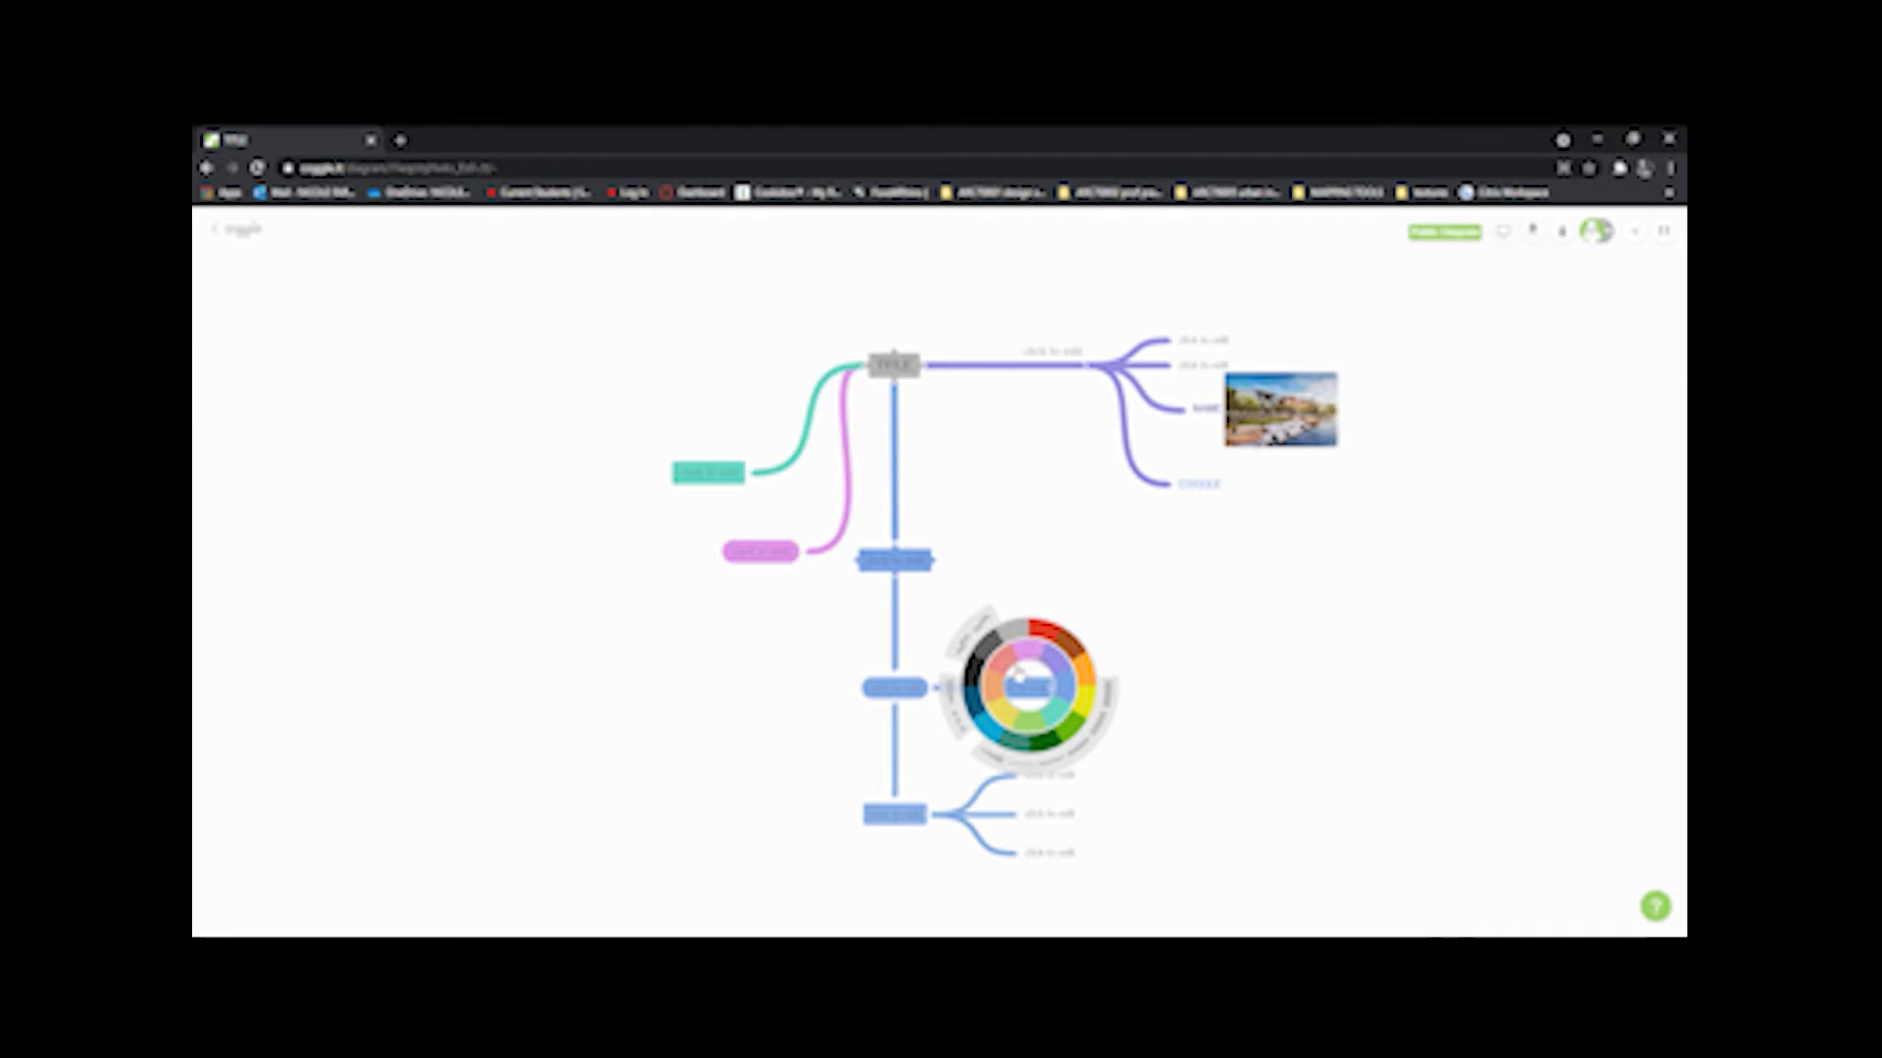
{"action": "left_click", "coordinate": [1034, 738]}
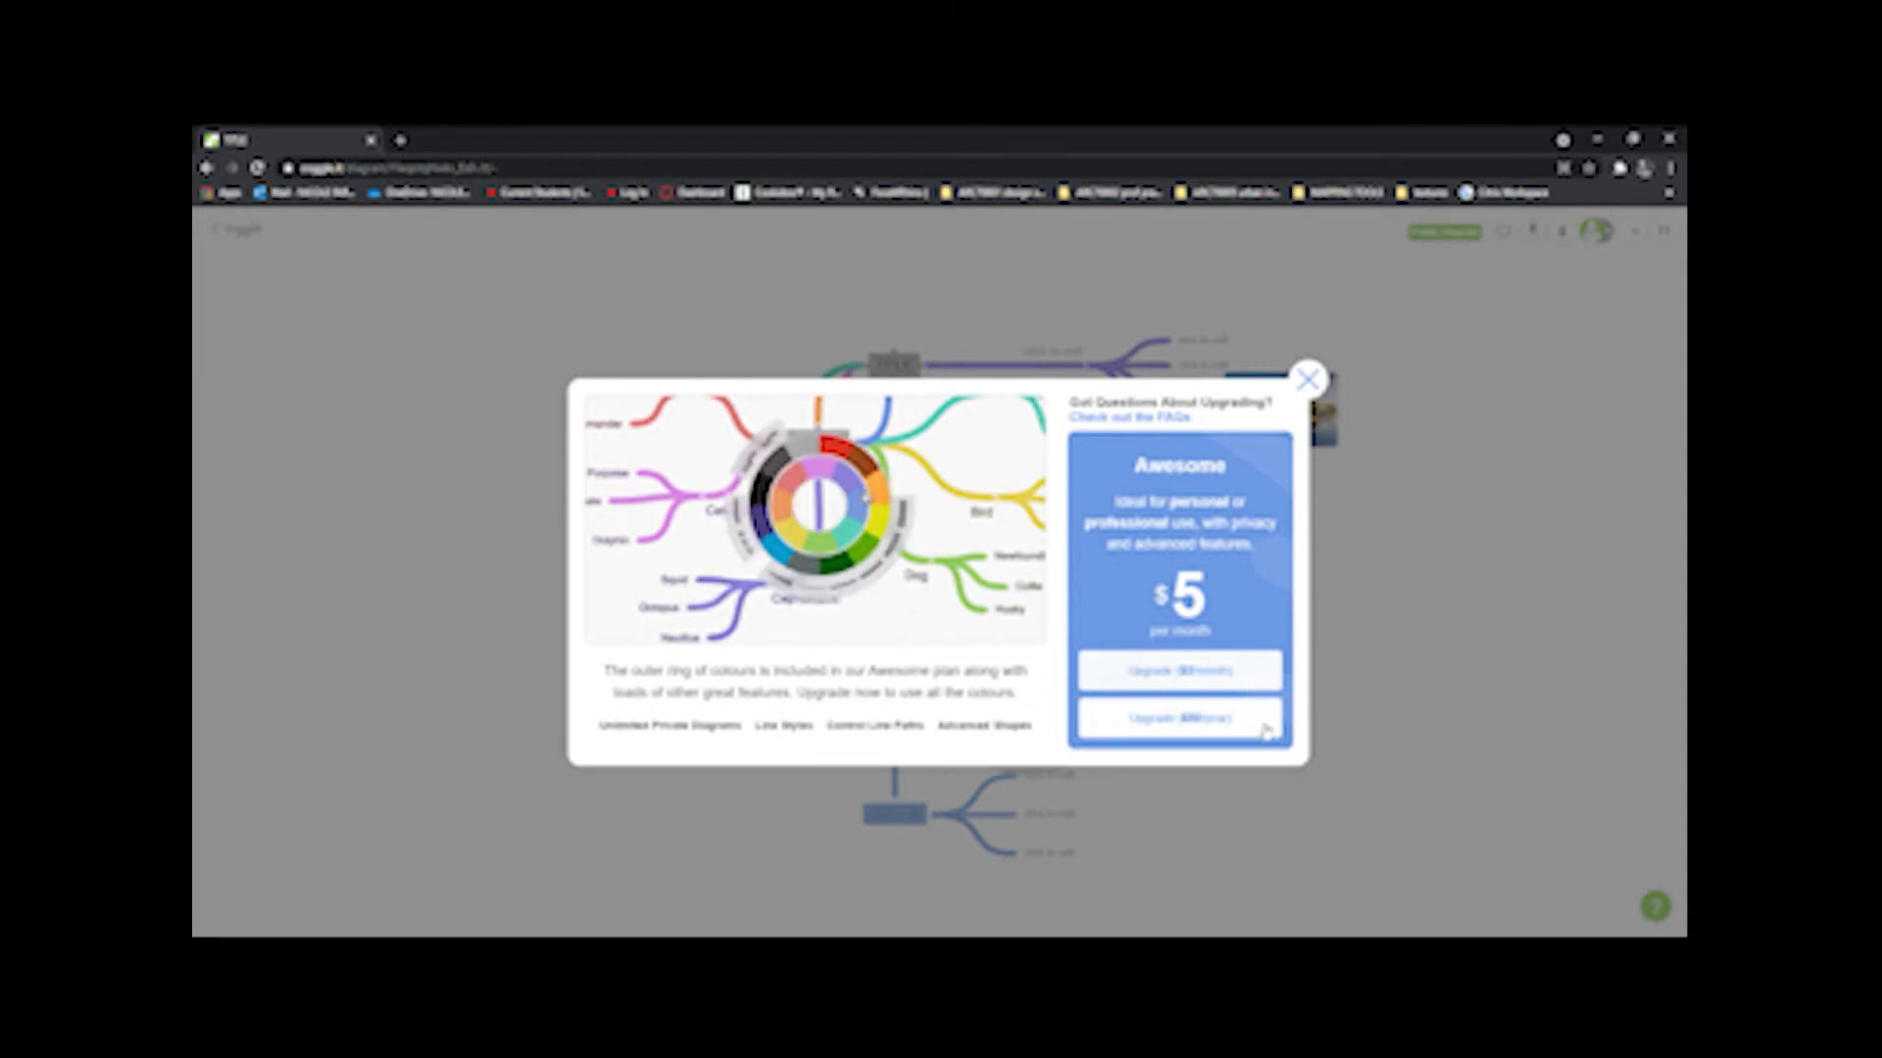
{"action": "left_click", "coordinate": [1314, 382]}
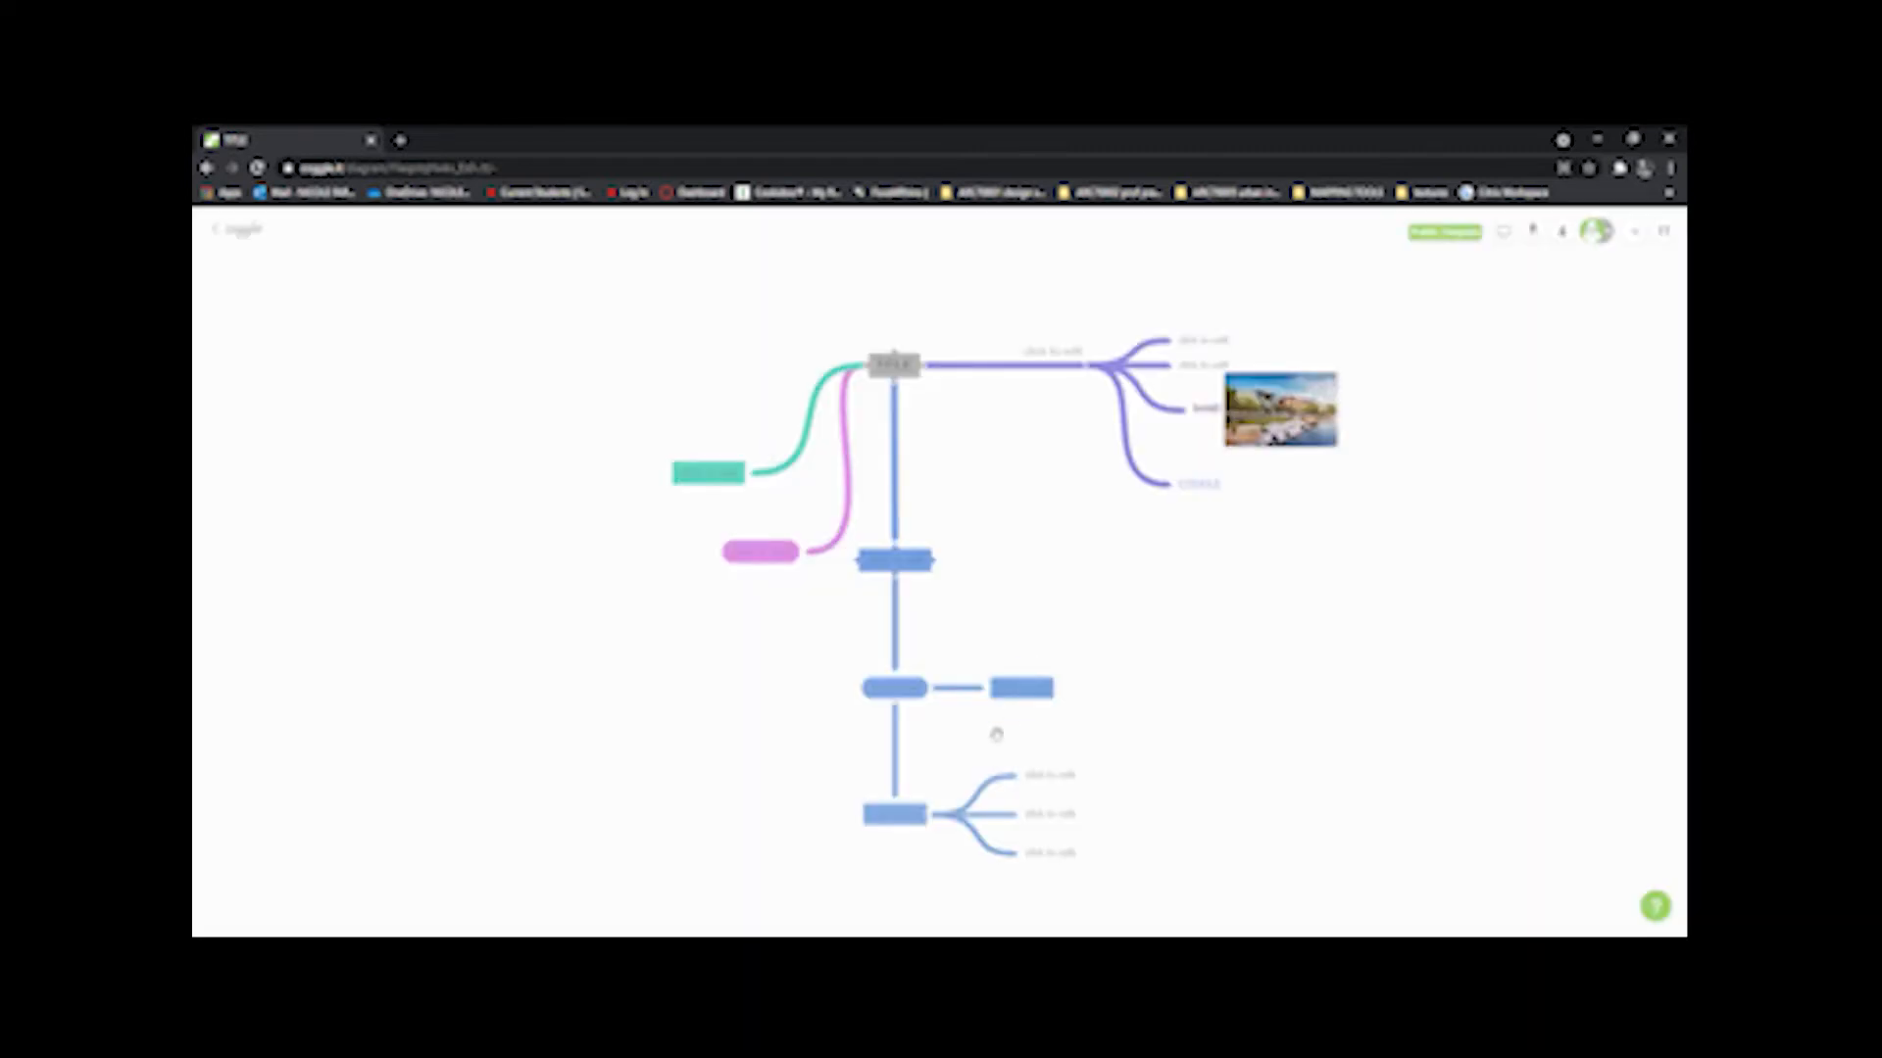
Step: Recolour the rectangle branch beside the rounded blue item light green and the branch directly below TITLE teal
{"action": "right_click", "coordinate": [1024, 697]}
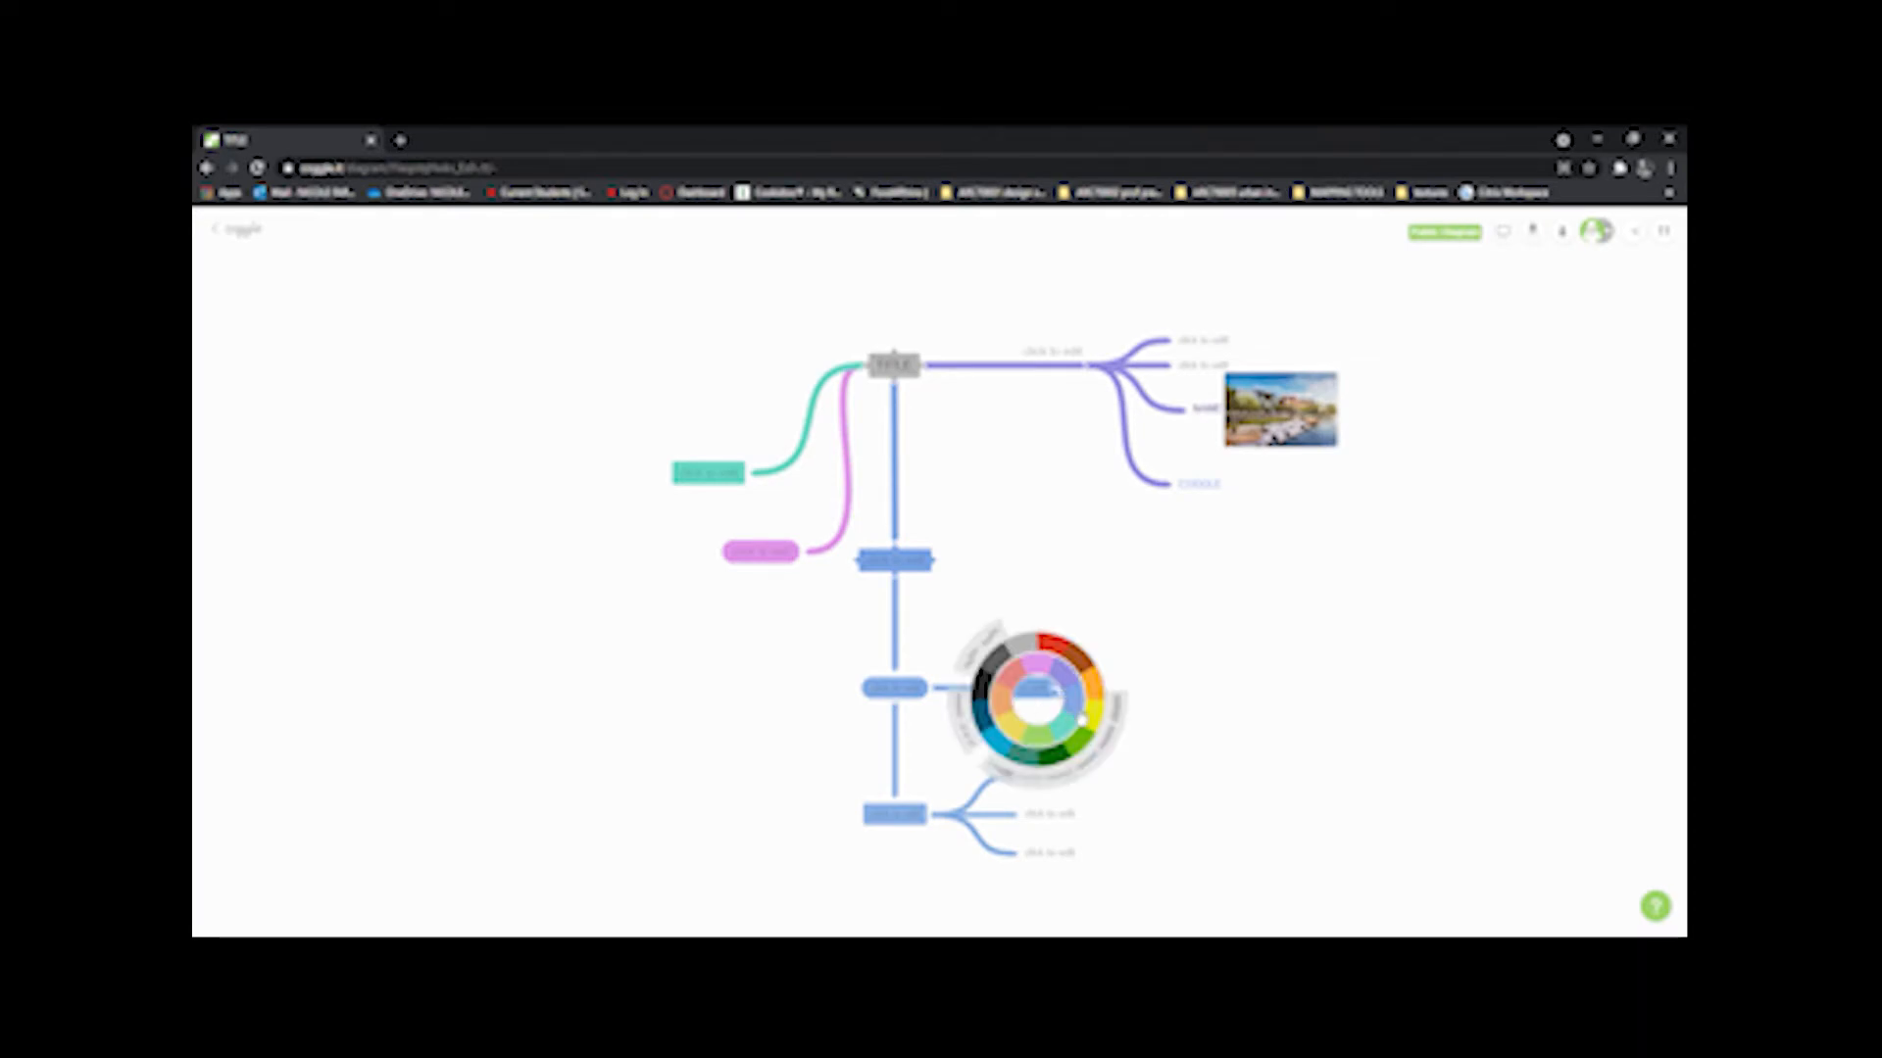
{"action": "left_click", "coordinate": [1052, 745]}
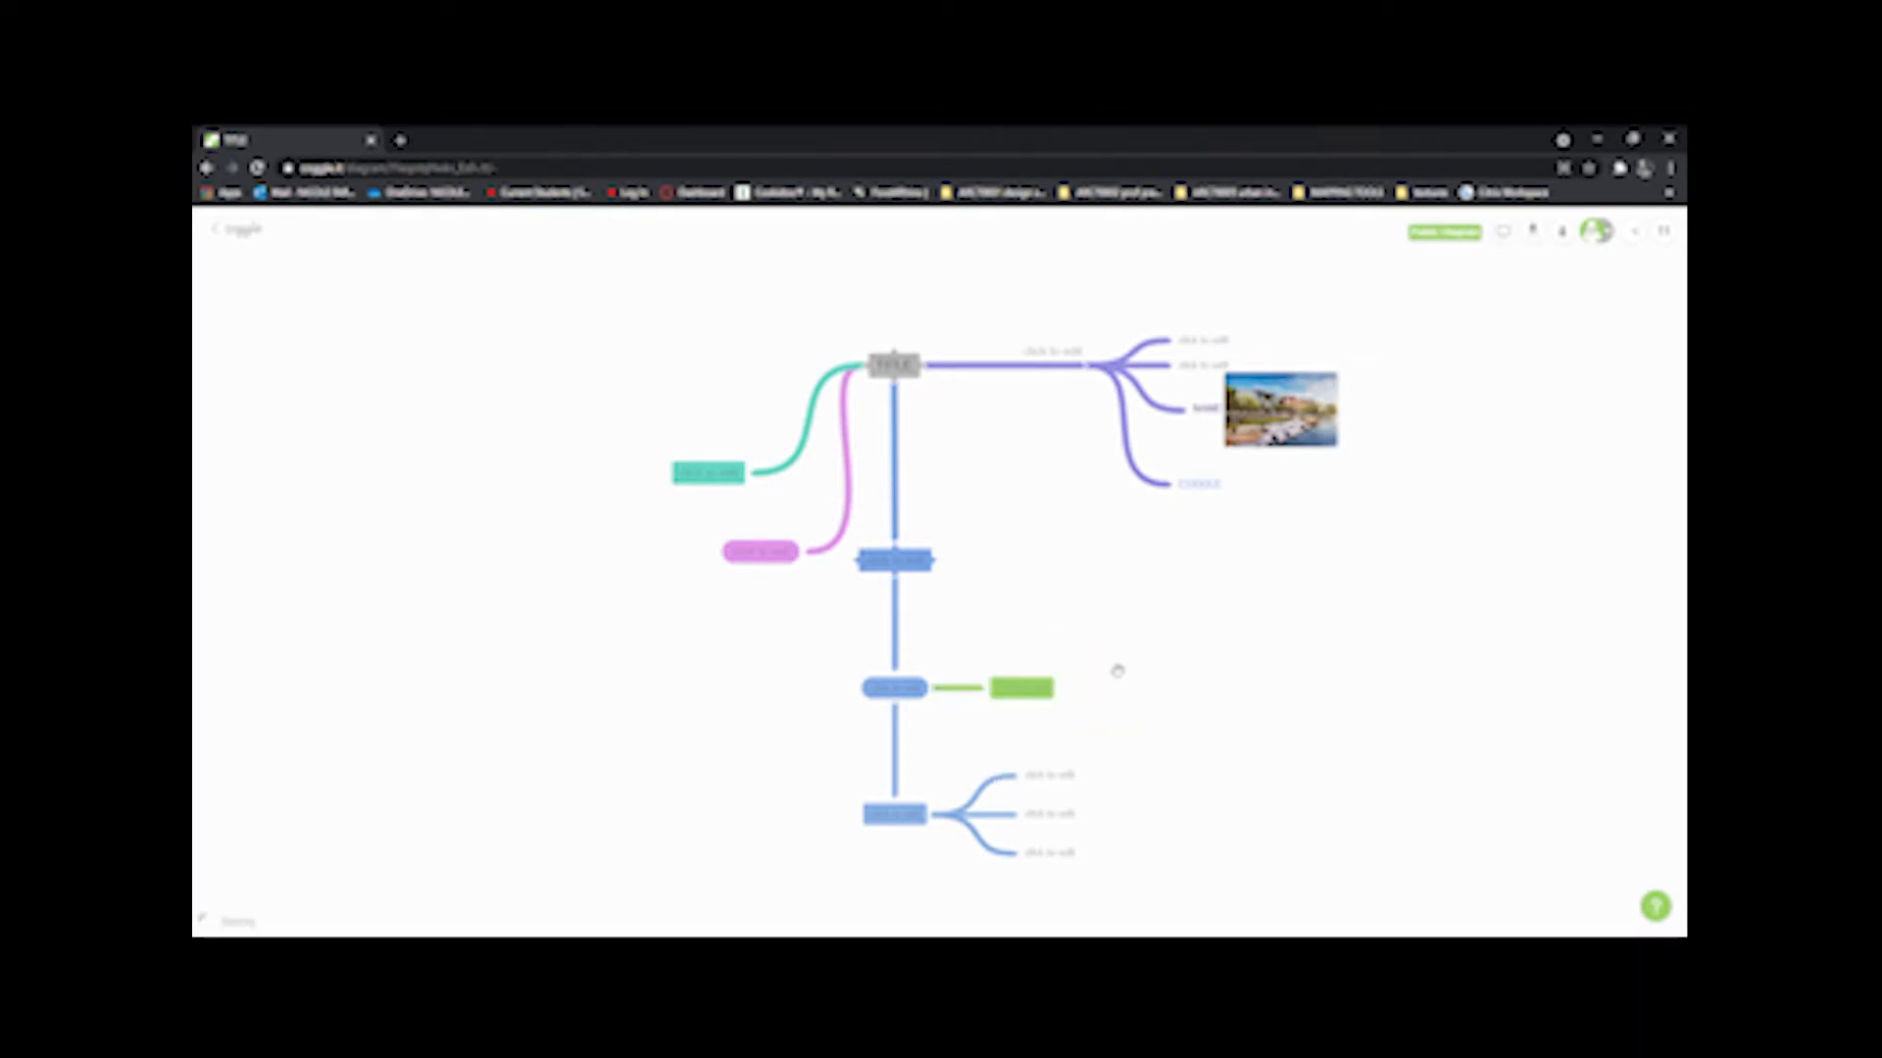
{"action": "right_click", "coordinate": [926, 573]}
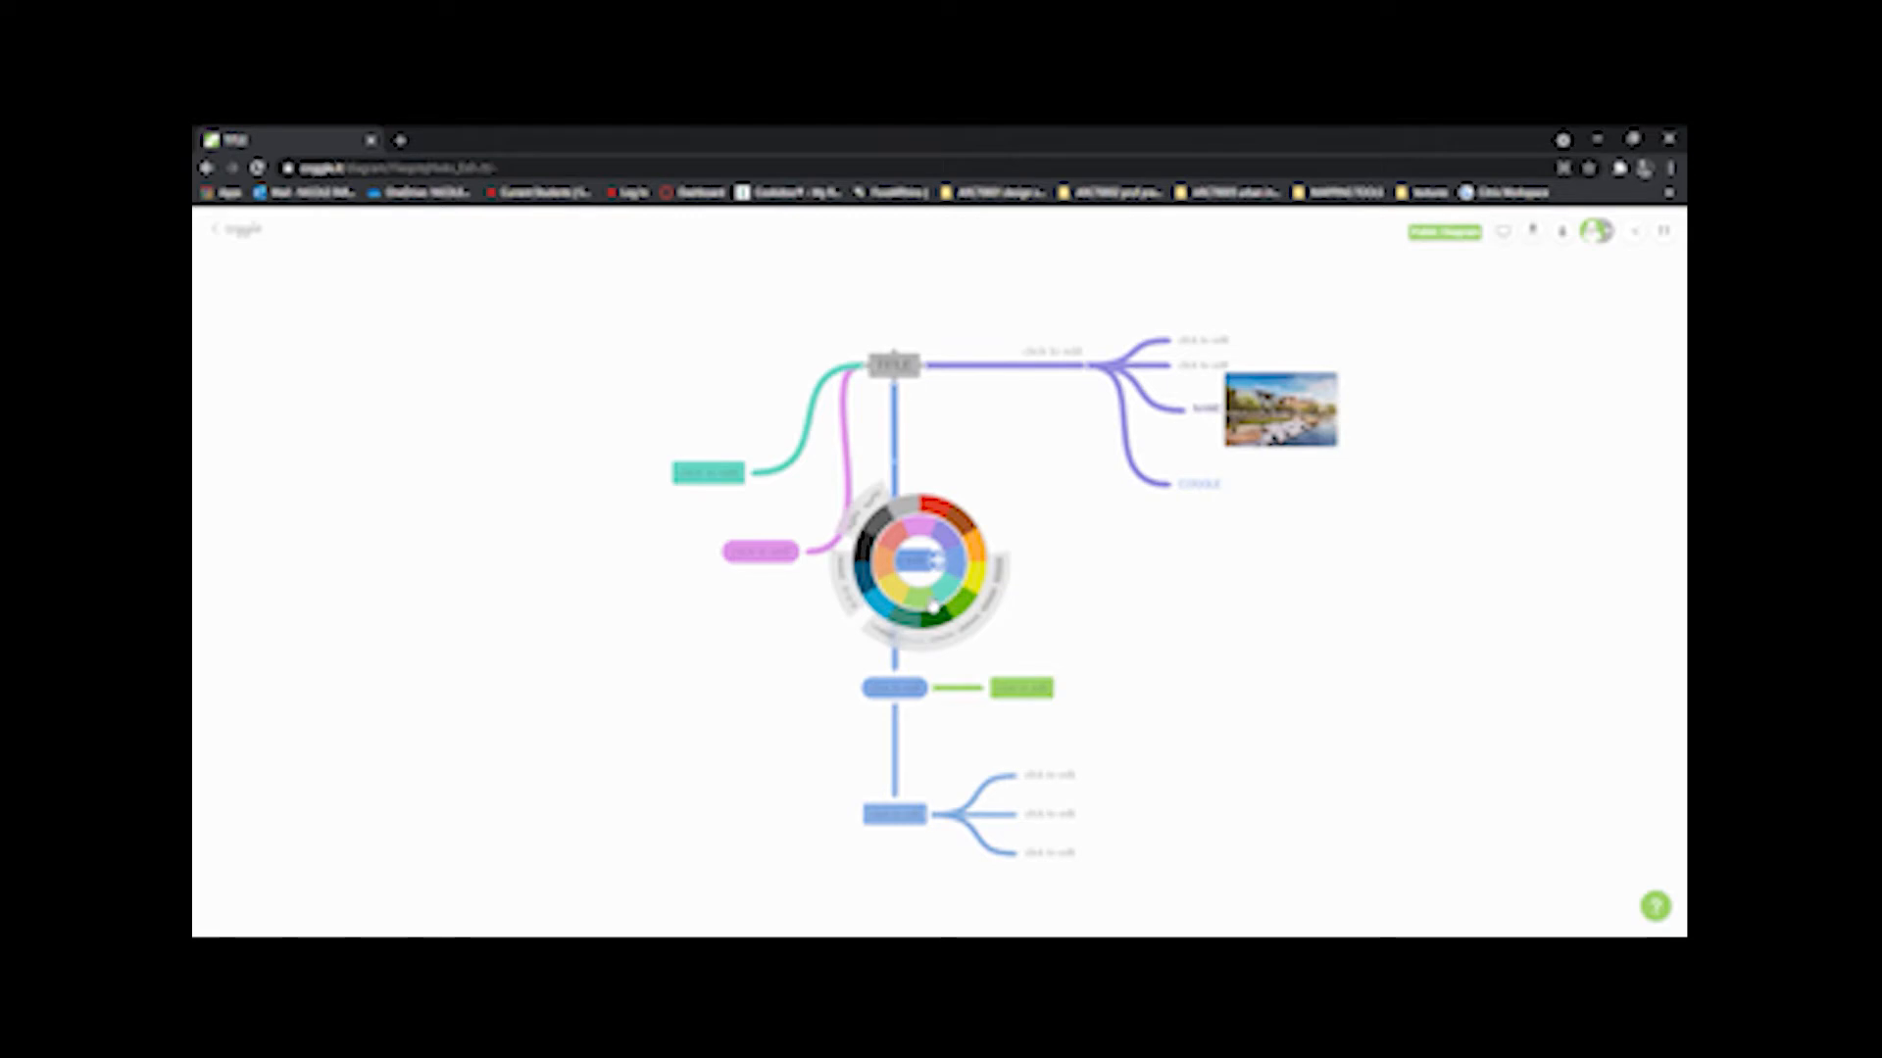
{"action": "left_click", "coordinate": [968, 594]}
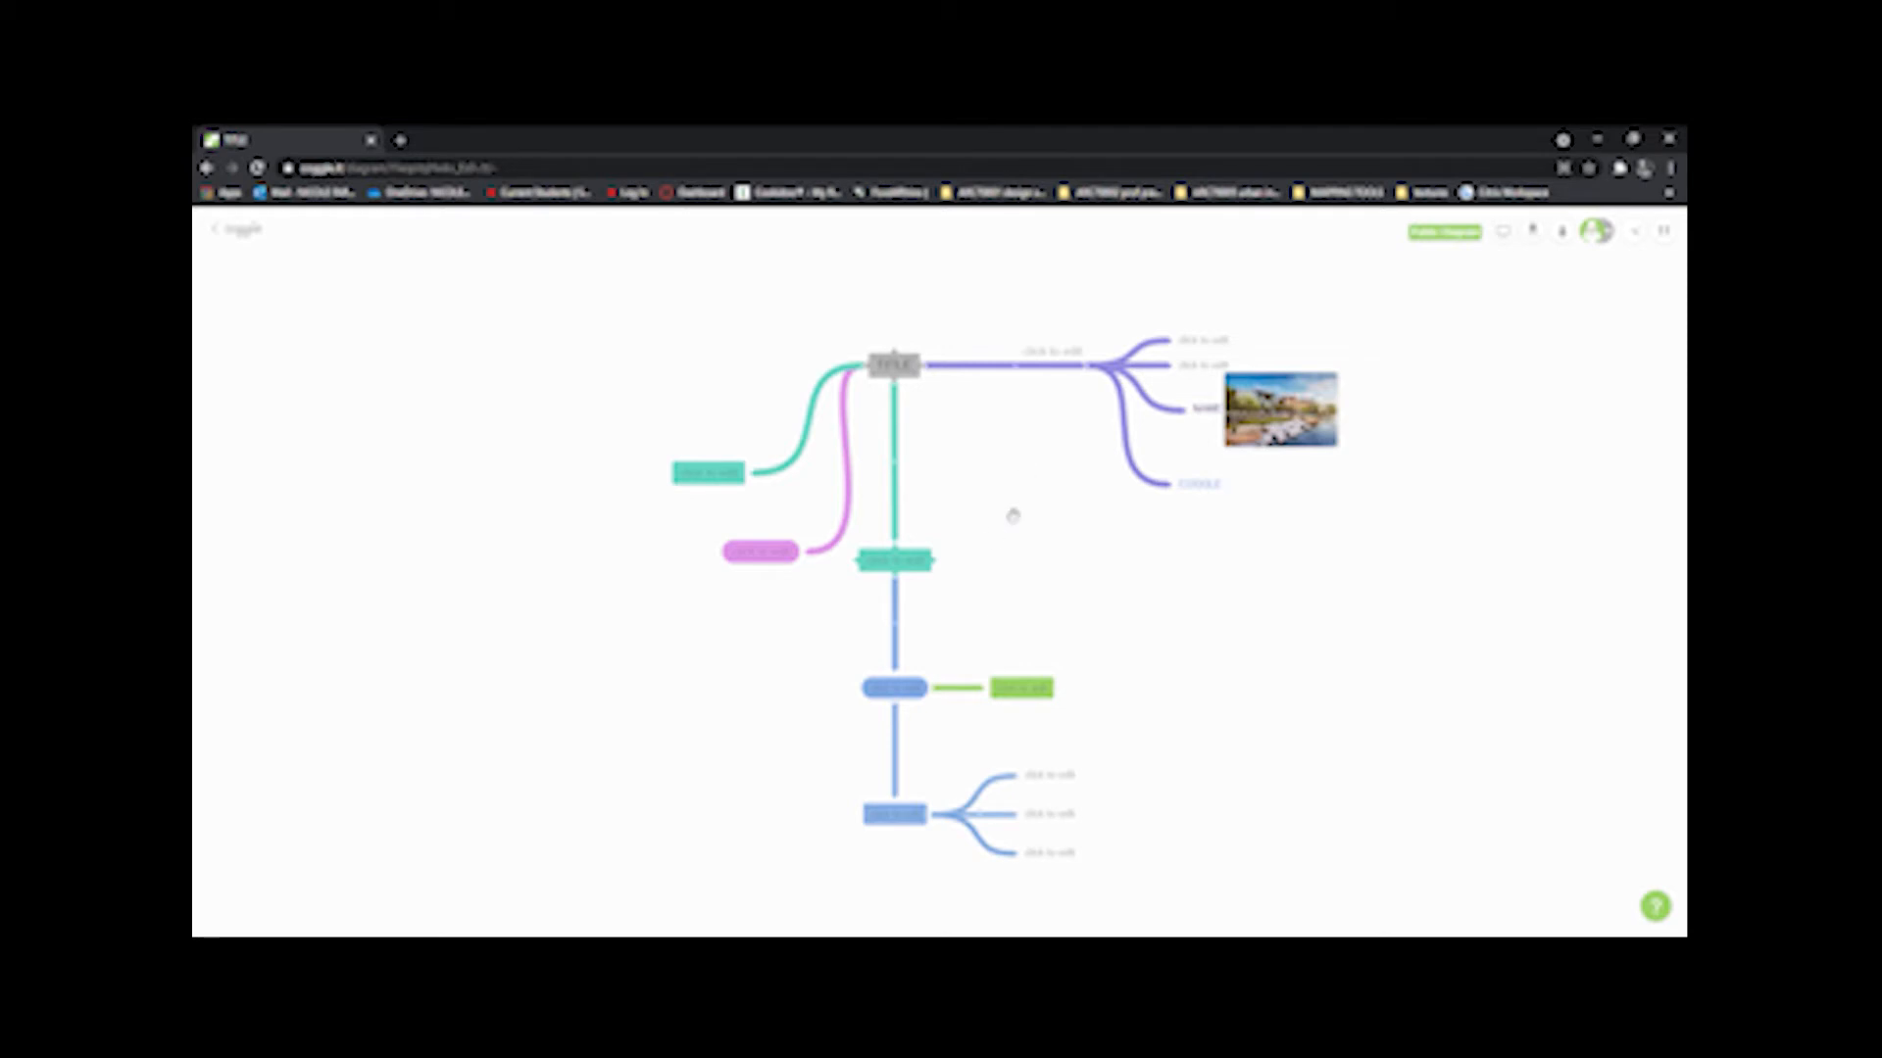
Step: Move the green branch onto the COGGLE link item and add a sub-branch to the right of the green item
{"action": "left_click", "coordinate": [1022, 691]}
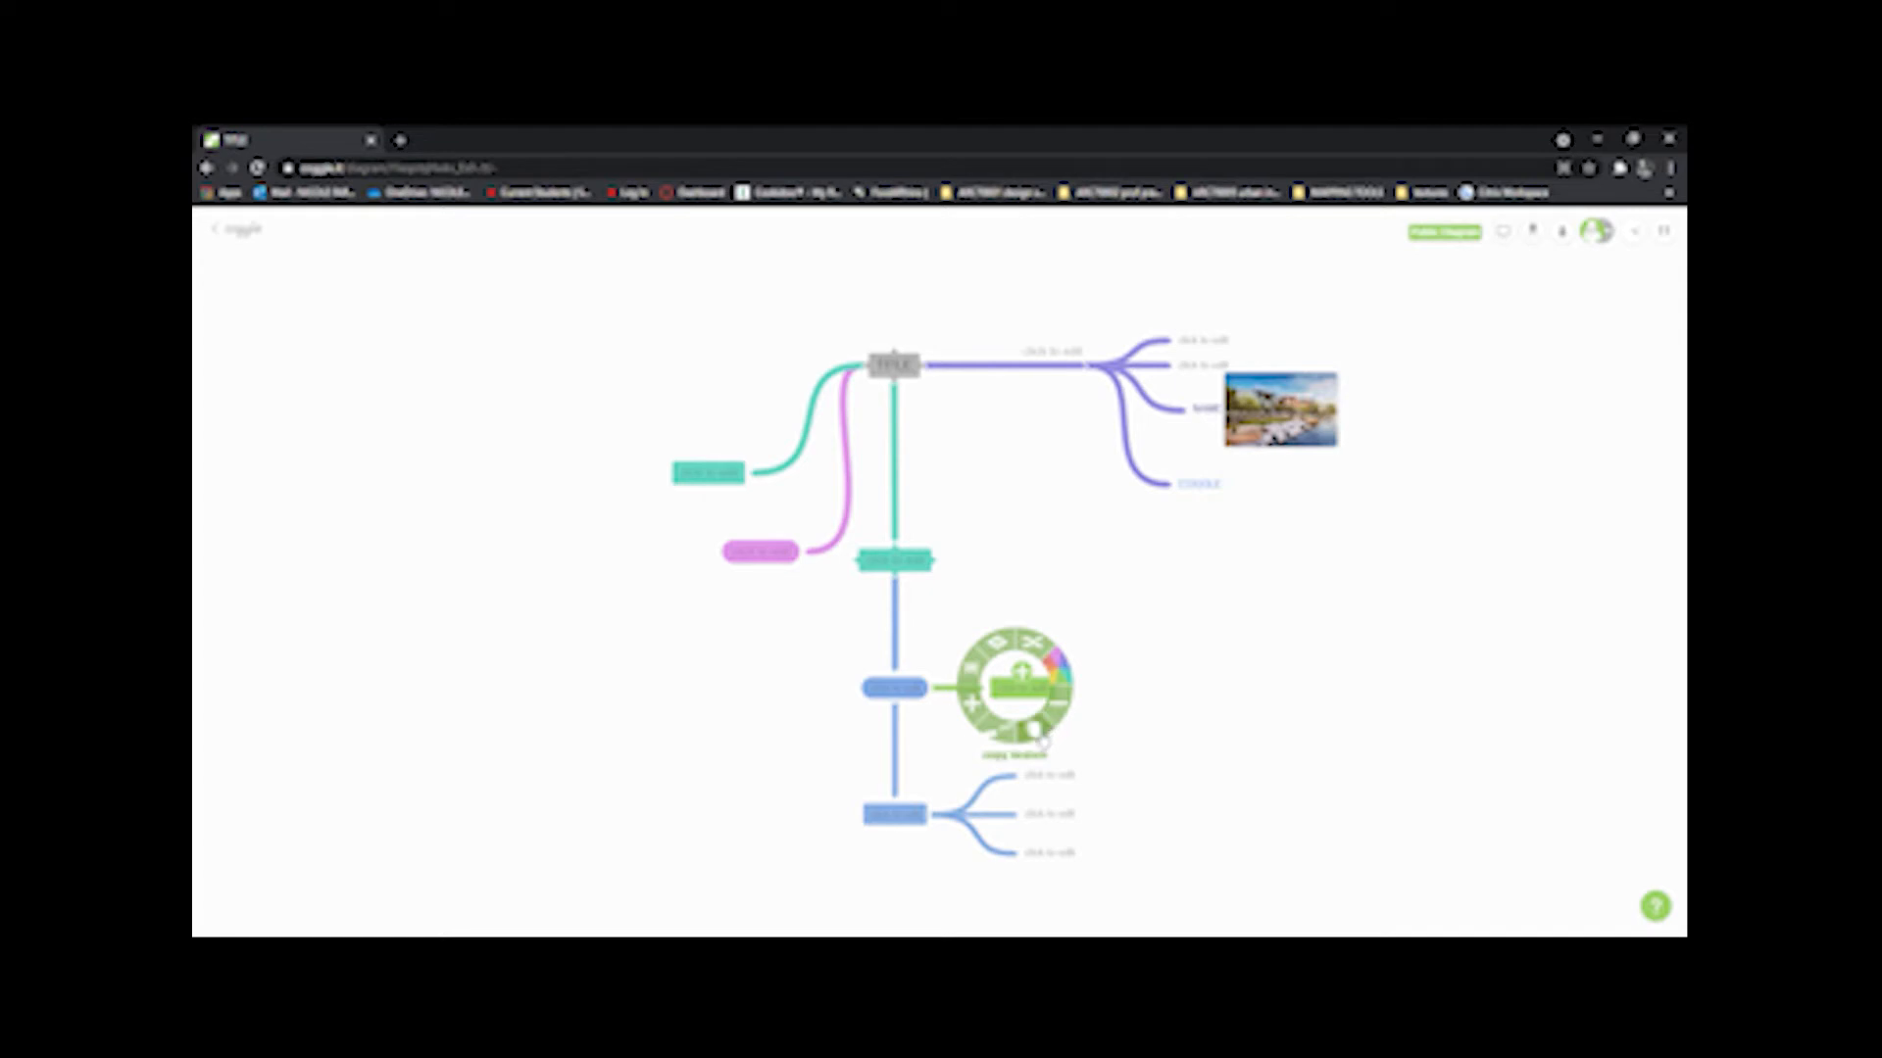
{"action": "left_click_drag", "start_coordinate": [1010, 733], "coordinate": [1280, 555]}
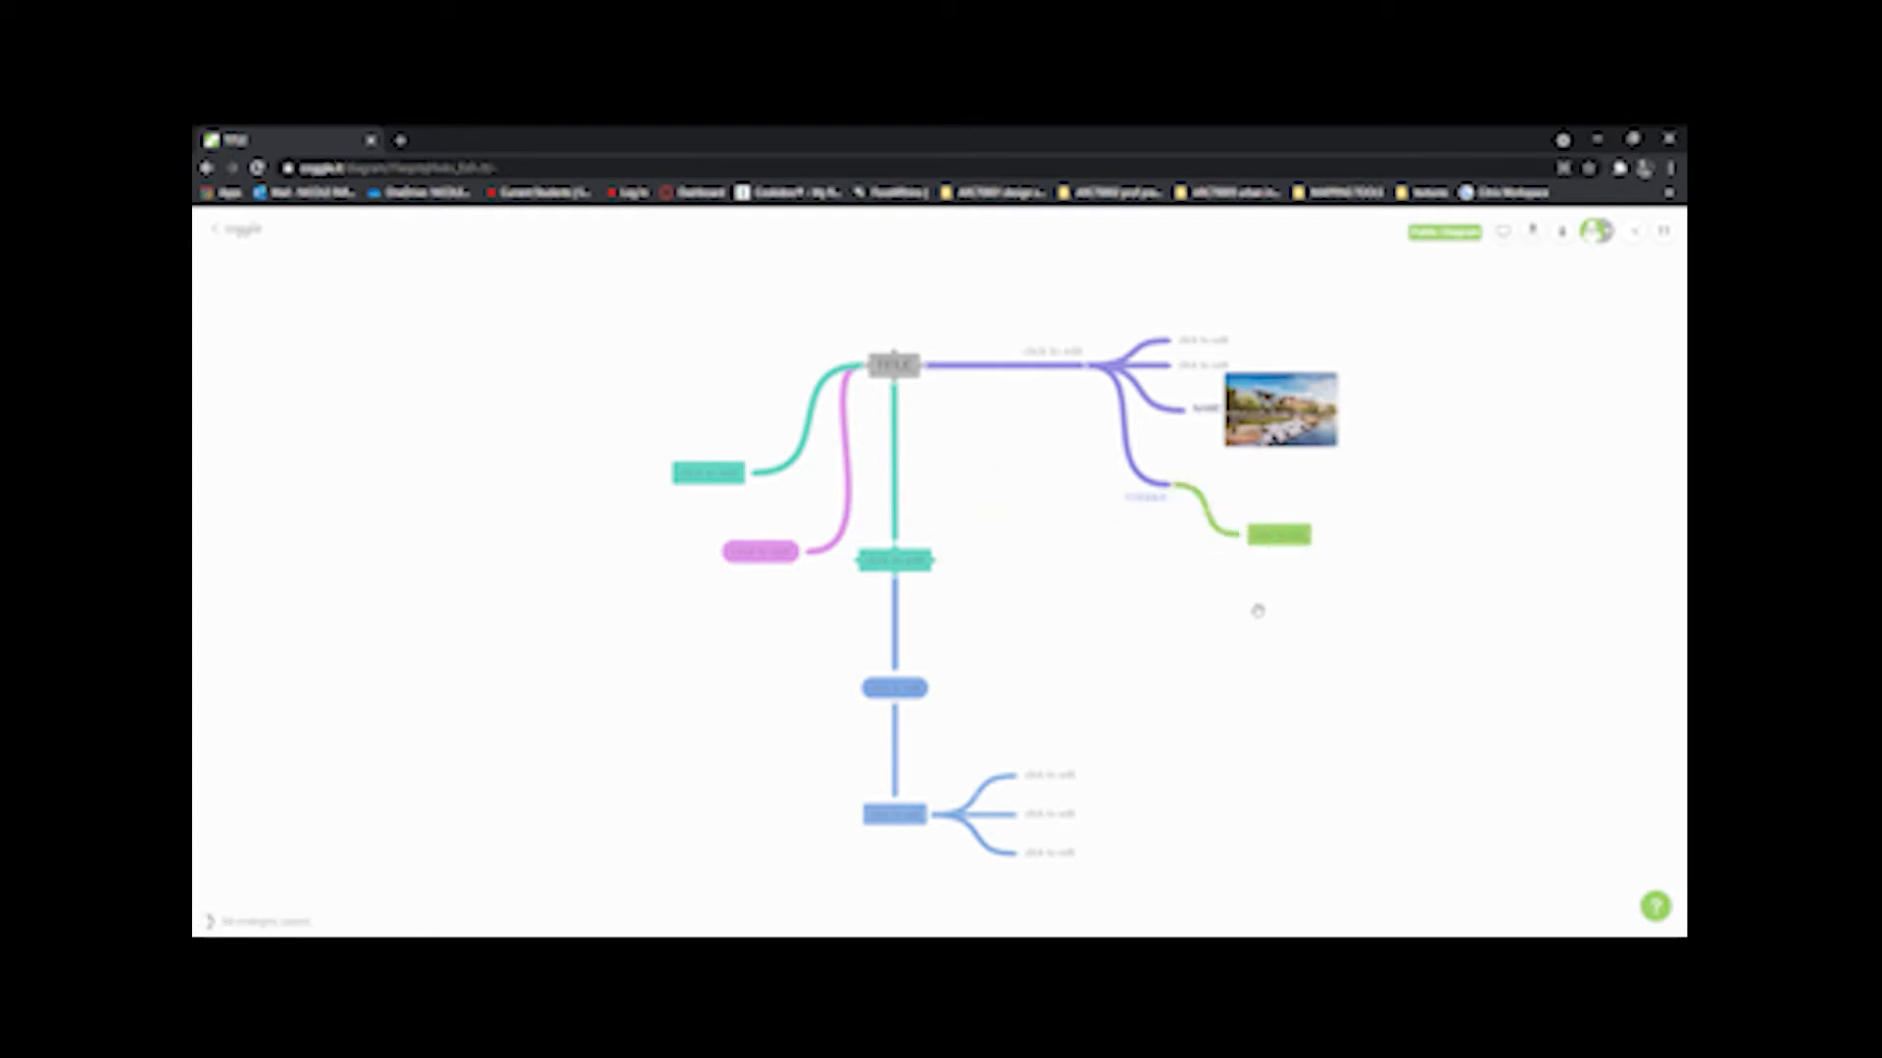
{"action": "left_click", "coordinate": [1291, 543]}
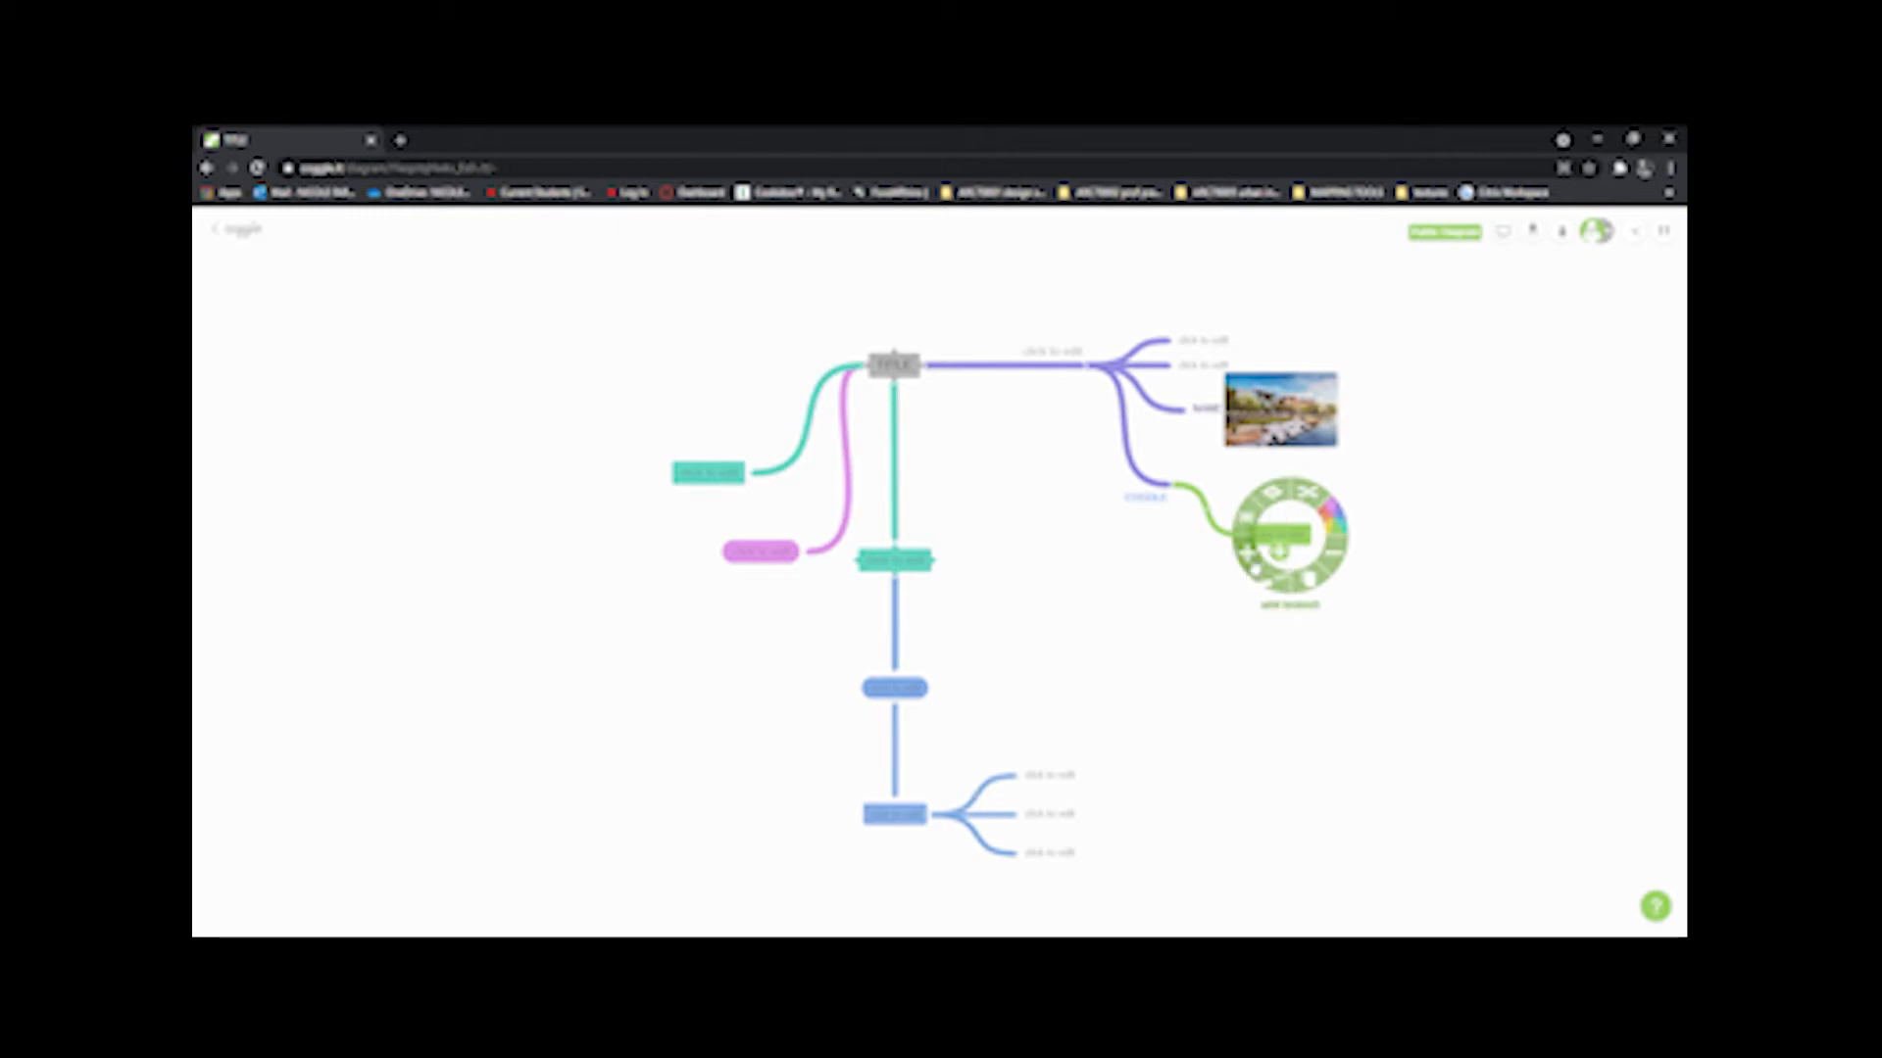
{"action": "left_click", "coordinate": [1253, 556]}
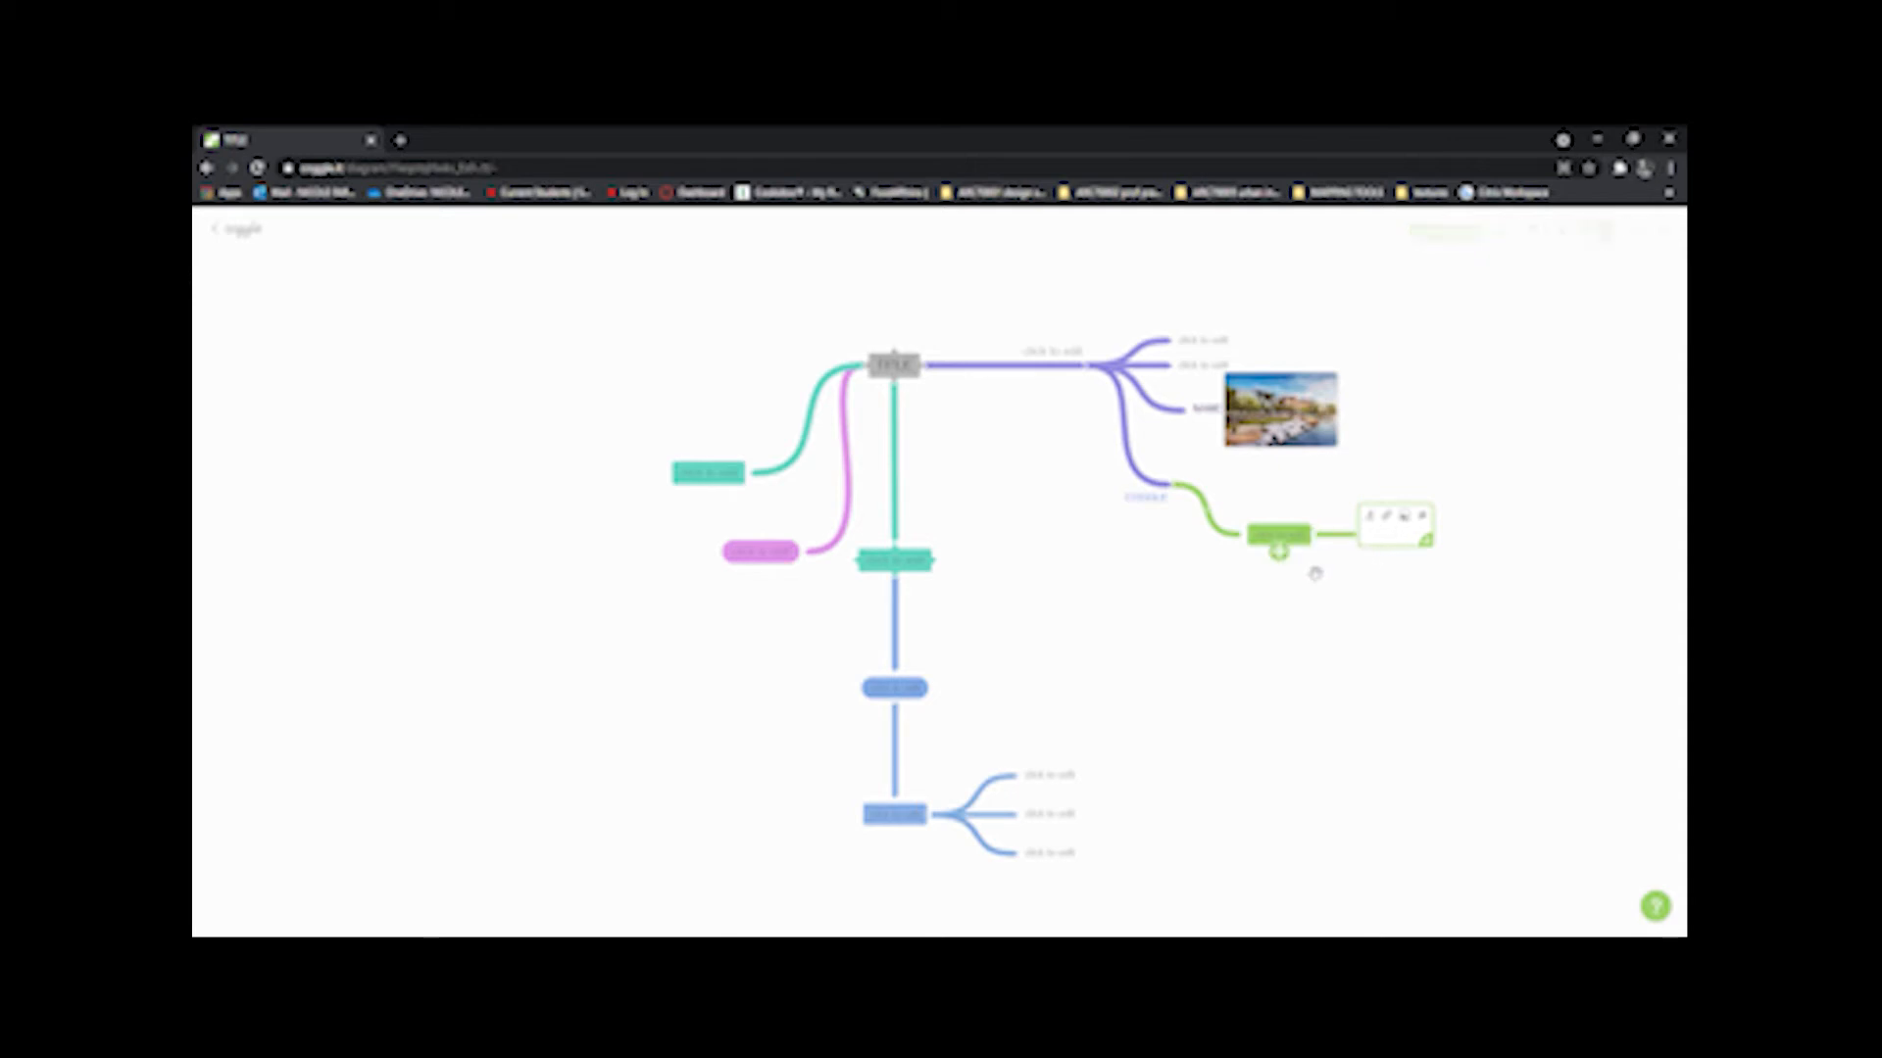
Step: Post the comment "COMMENT" on the green item attached to COGGLE and close the messages
{"action": "right_click", "coordinate": [1288, 542]}
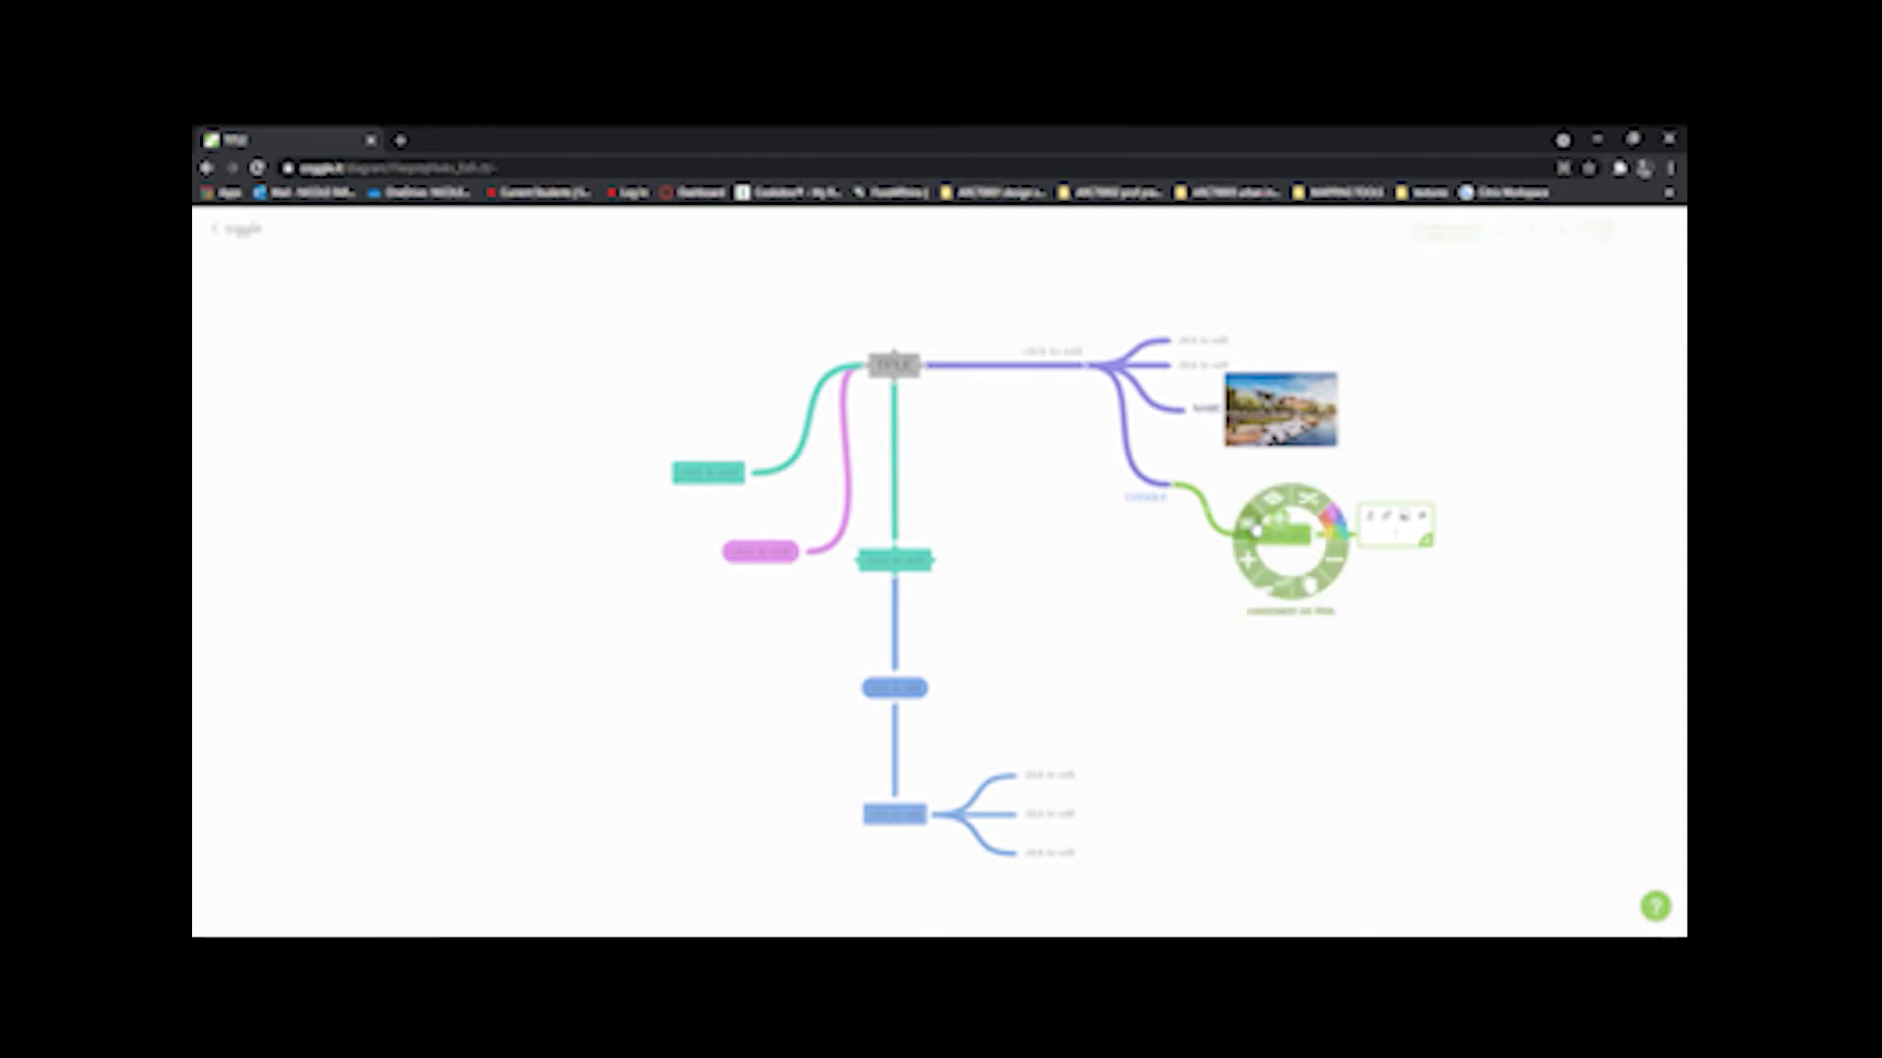
{"action": "left_click", "coordinate": [1309, 585]}
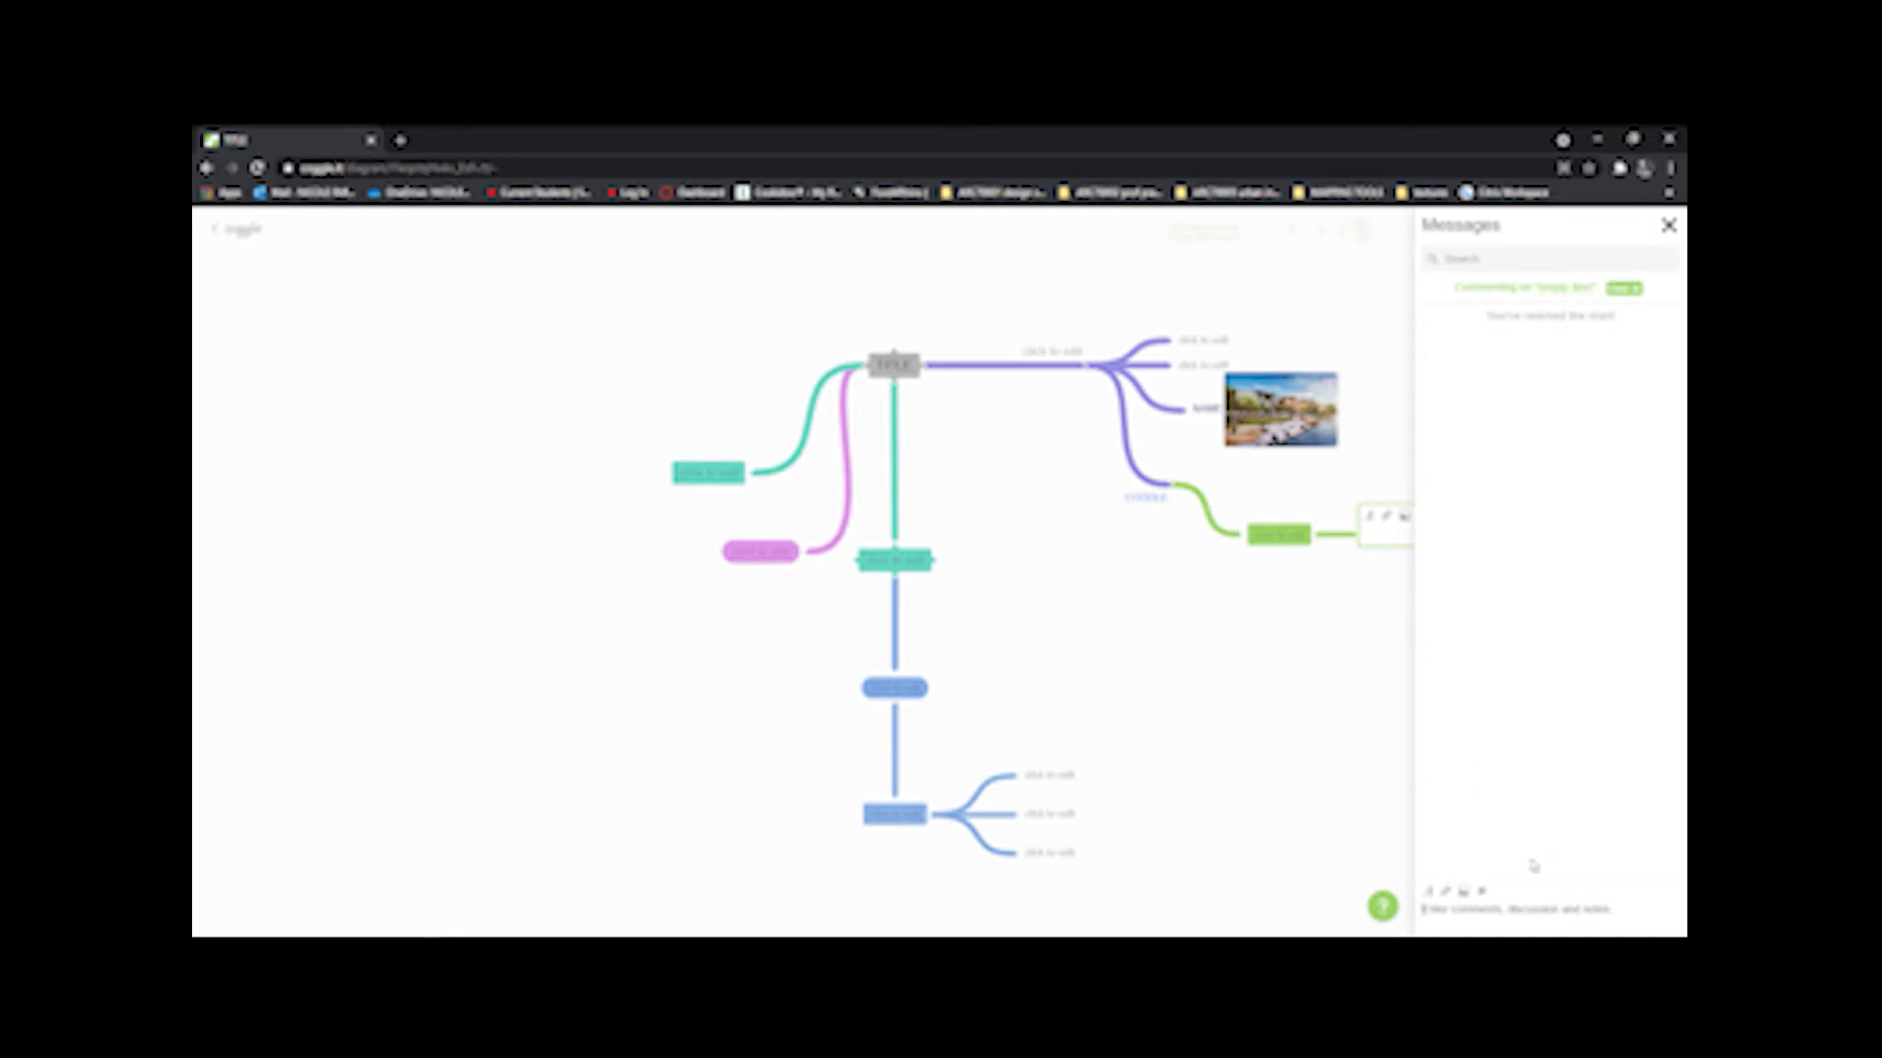
{"action": "left_click", "coordinate": [1491, 912]}
{"action": "type", "text": "comm"}
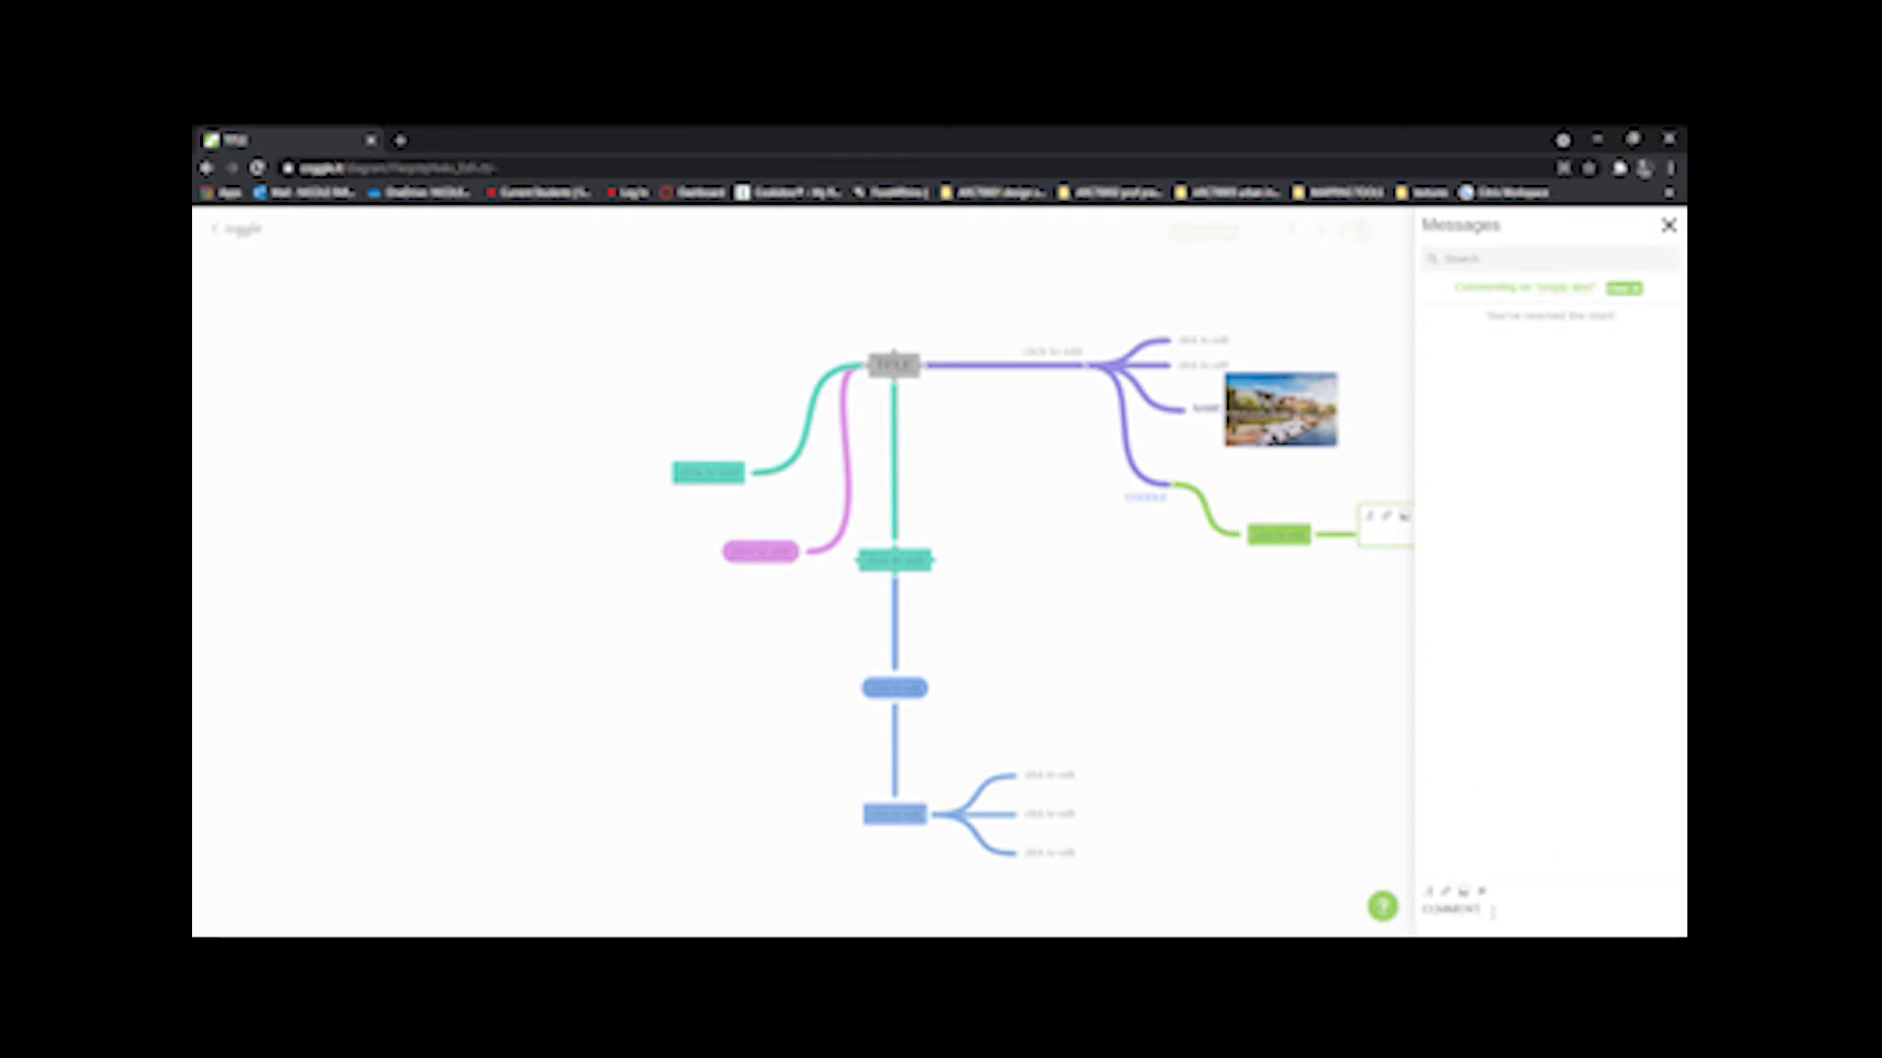
{"action": "left_click", "coordinate": [1264, 772]}
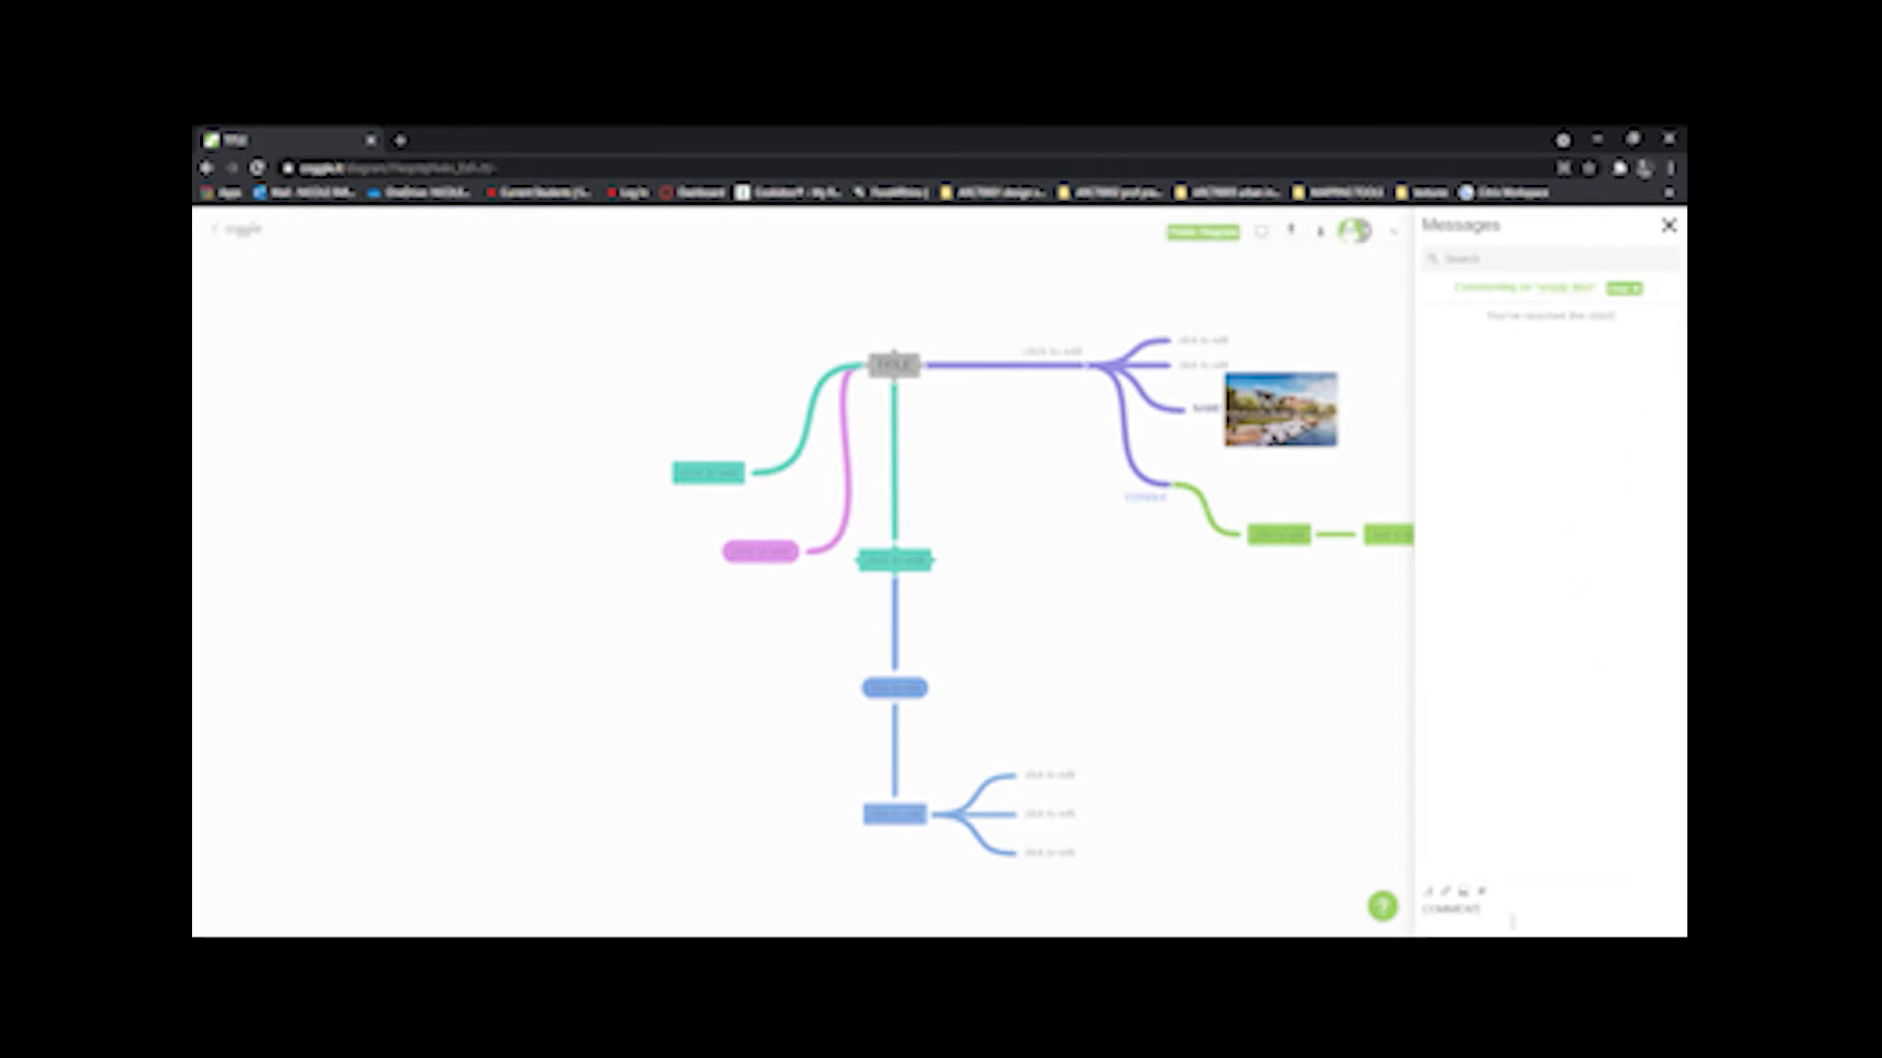
{"action": "key", "text": "Return"}
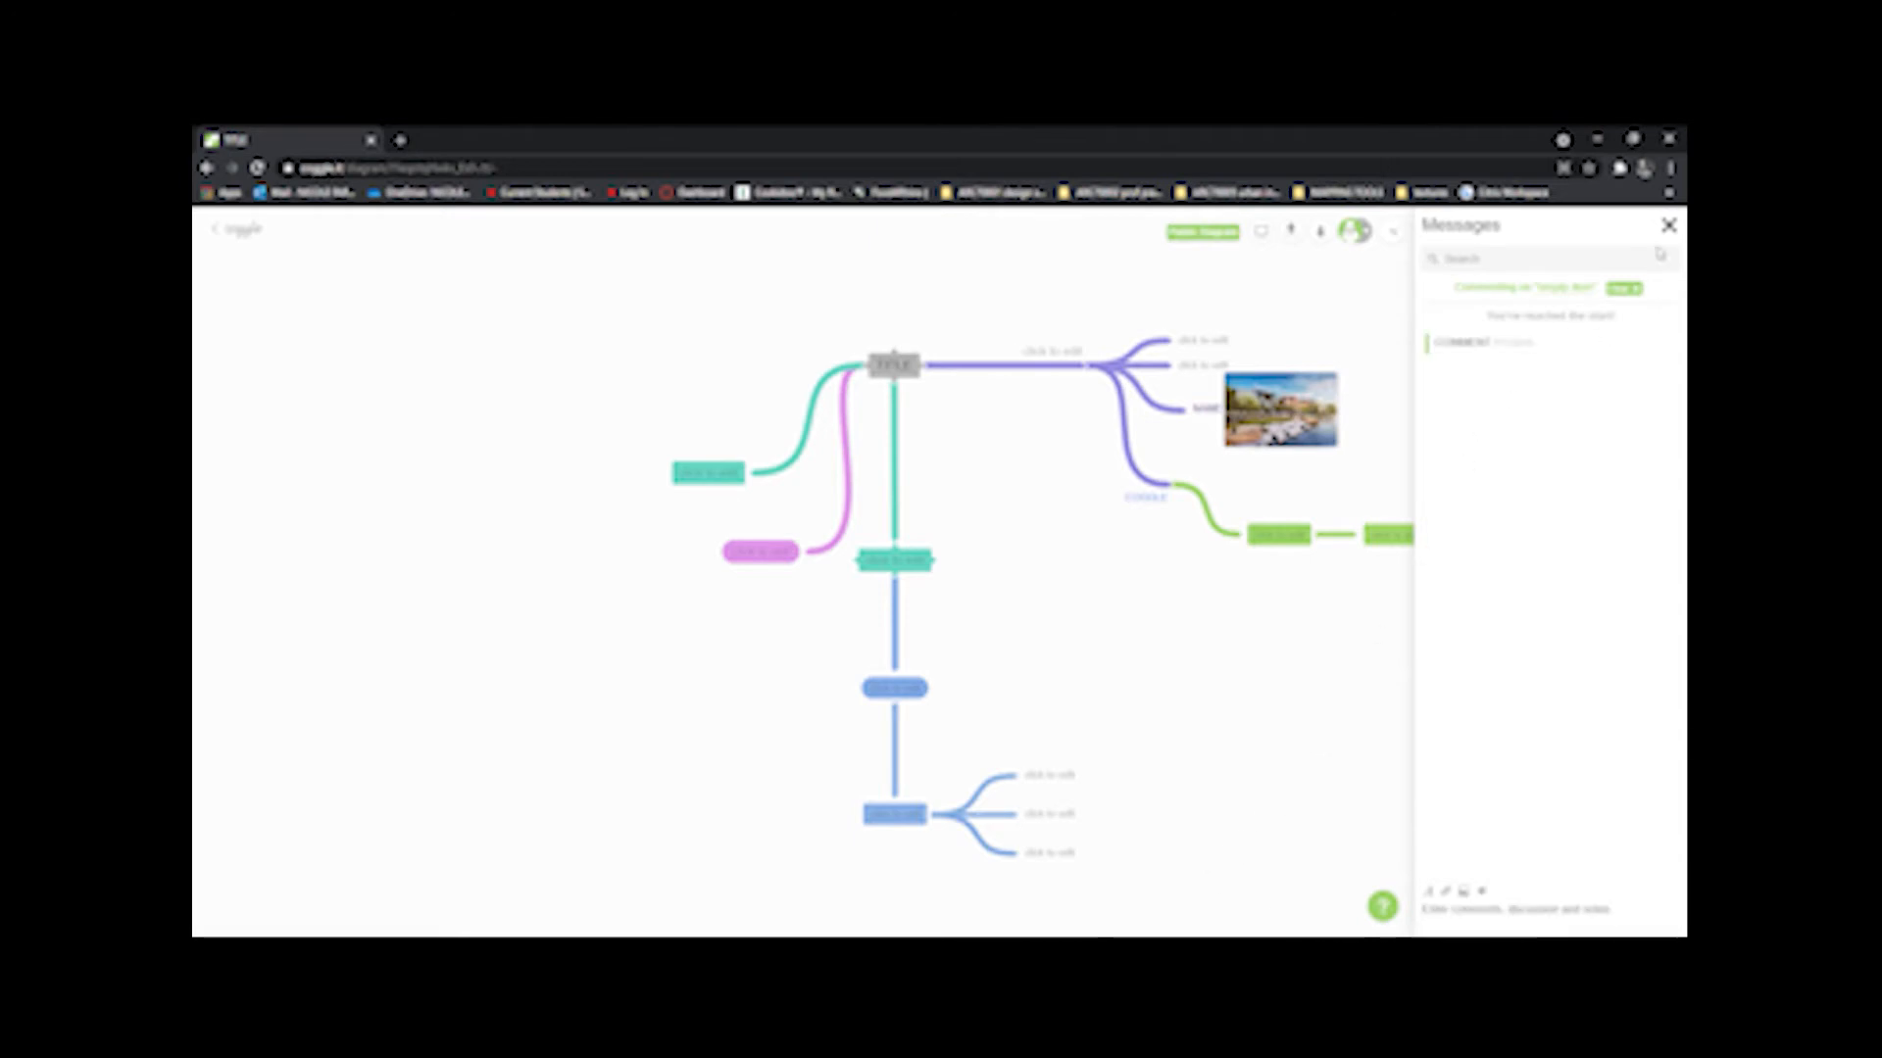
{"action": "left_click", "coordinate": [1667, 226]}
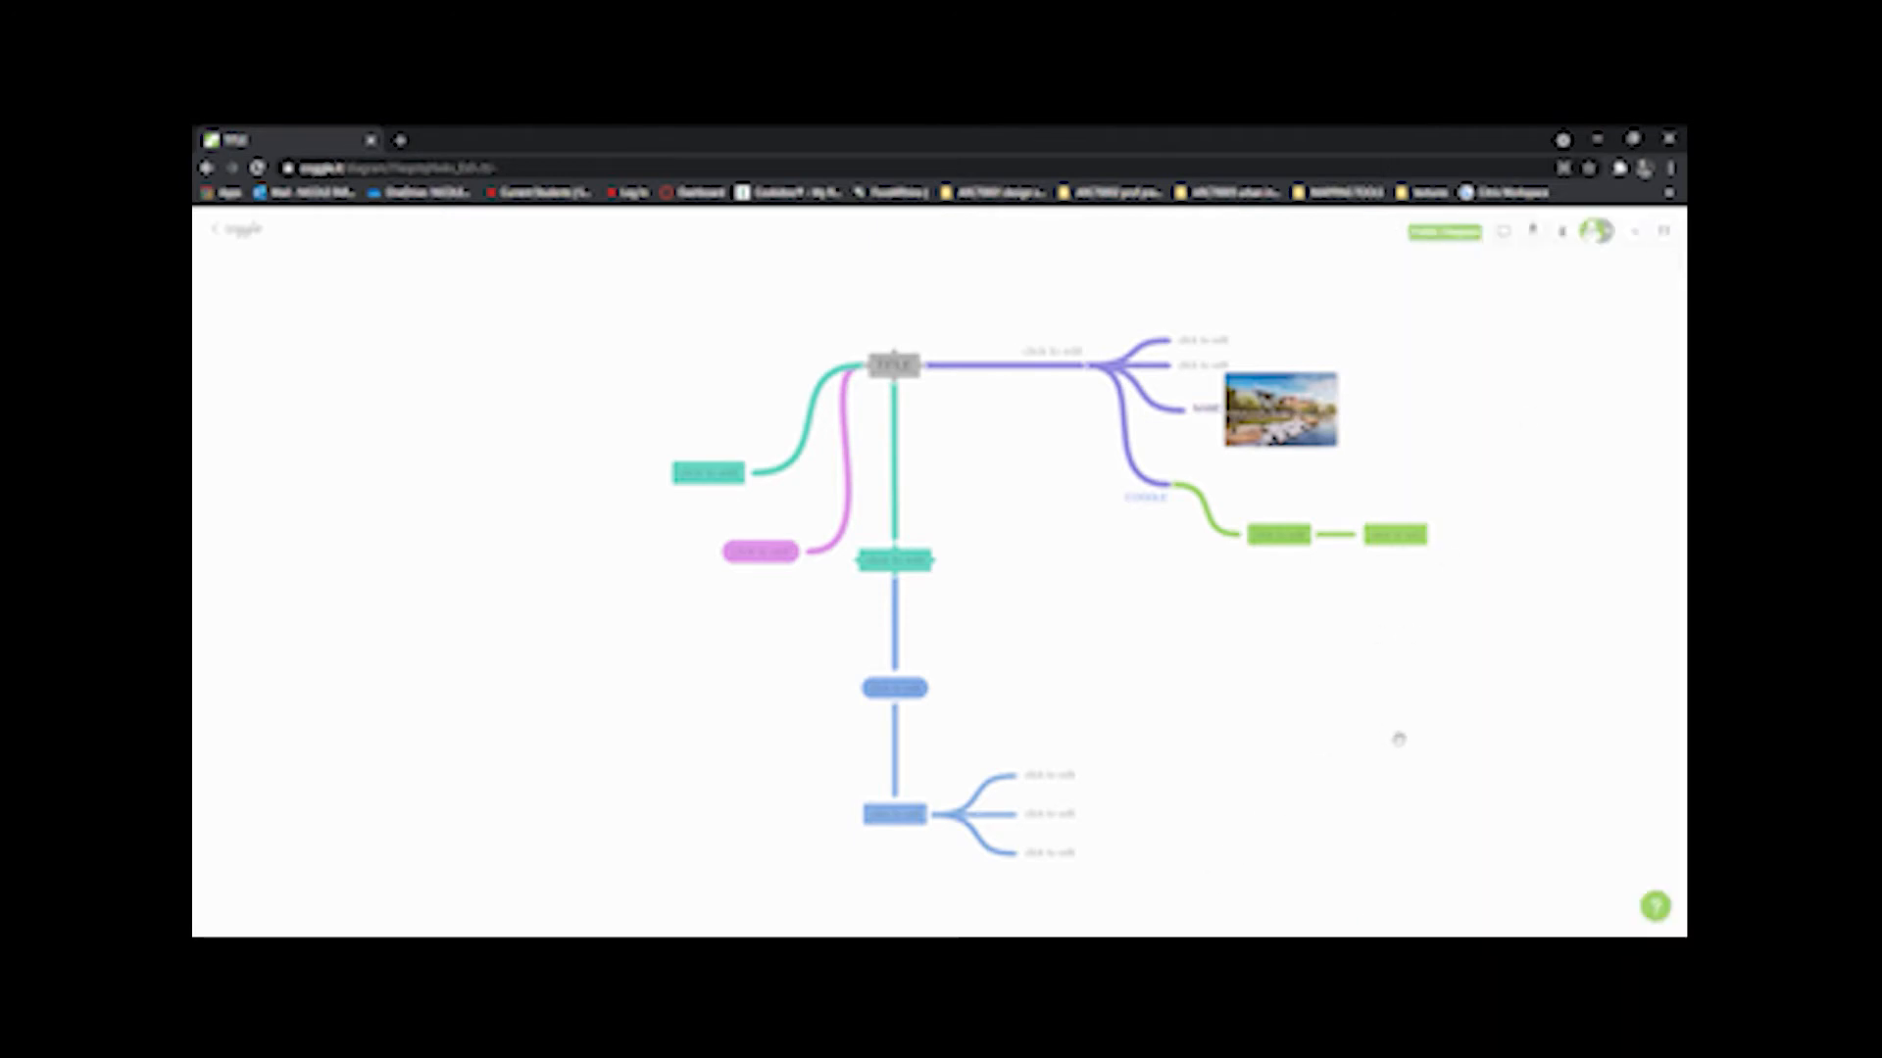
Step: Auto-arrange the branches of the green item attached to COGGLE
{"action": "mouse_move", "coordinate": [1368, 537]}
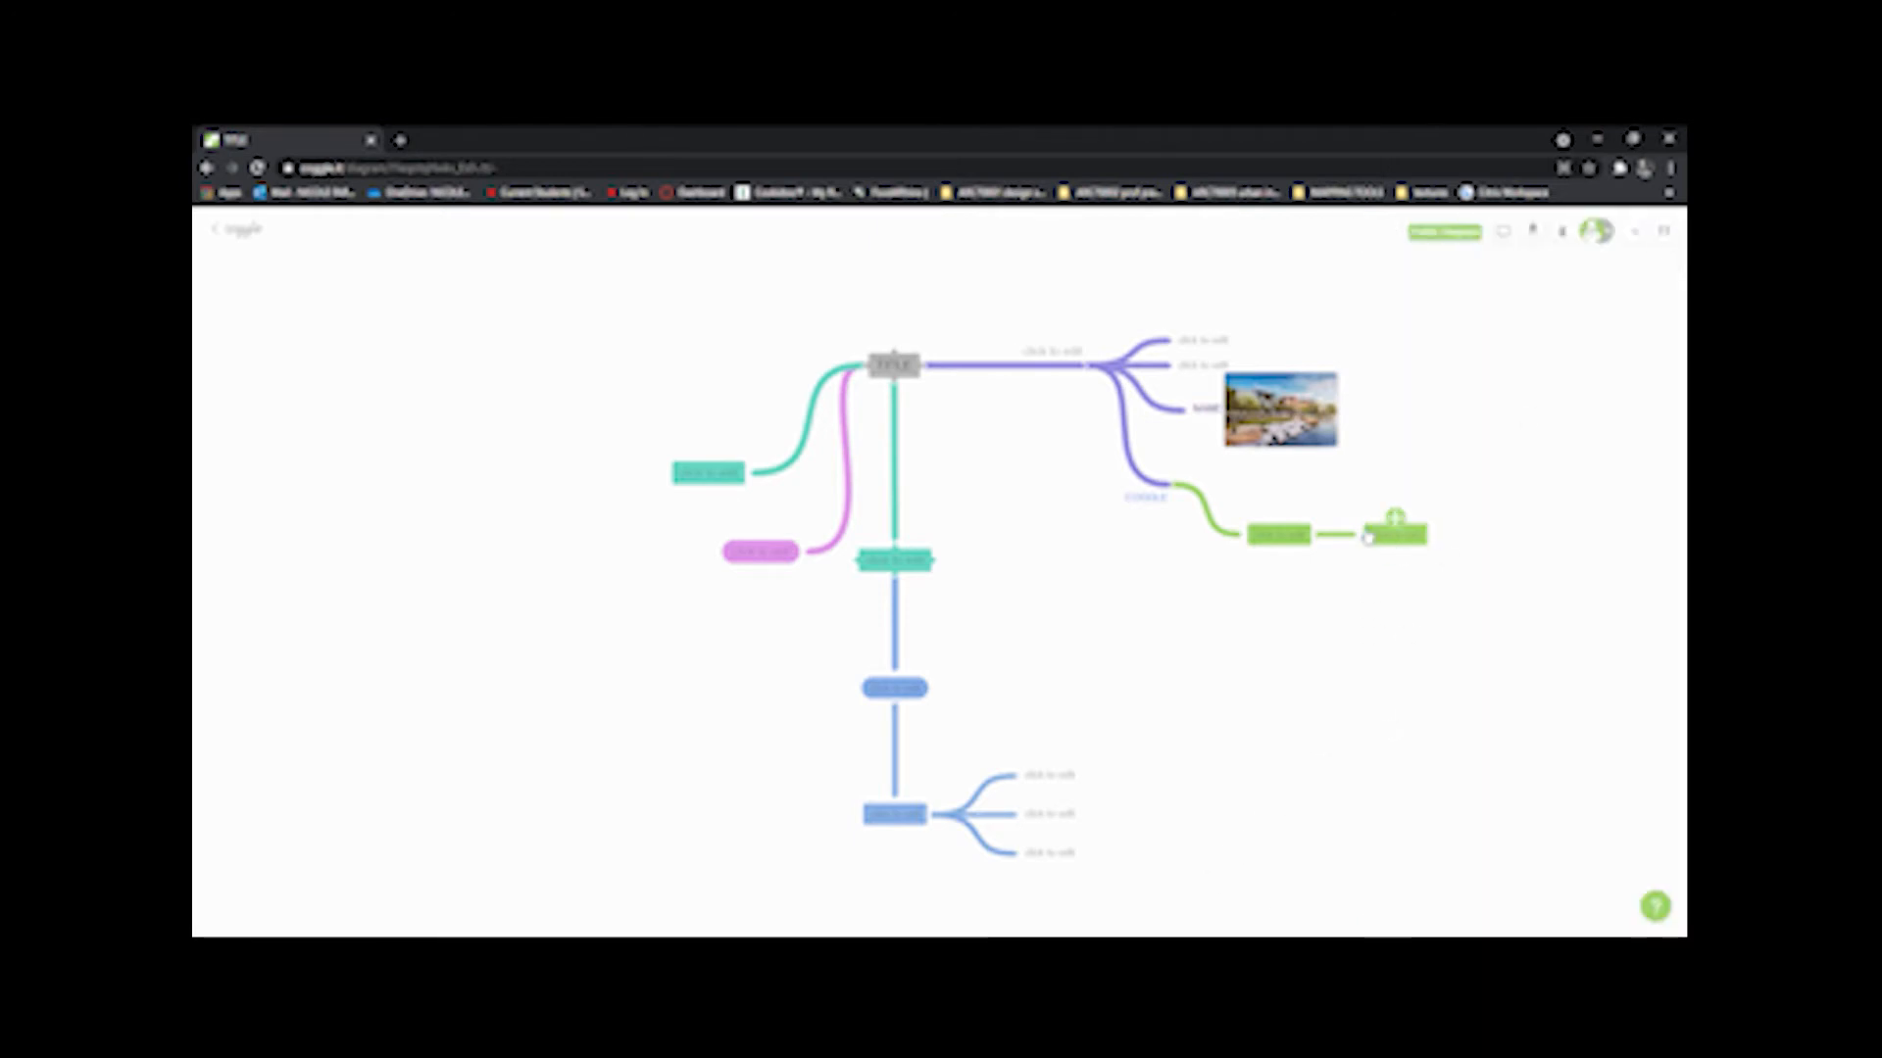
{"action": "right_click", "coordinate": [1298, 534]}
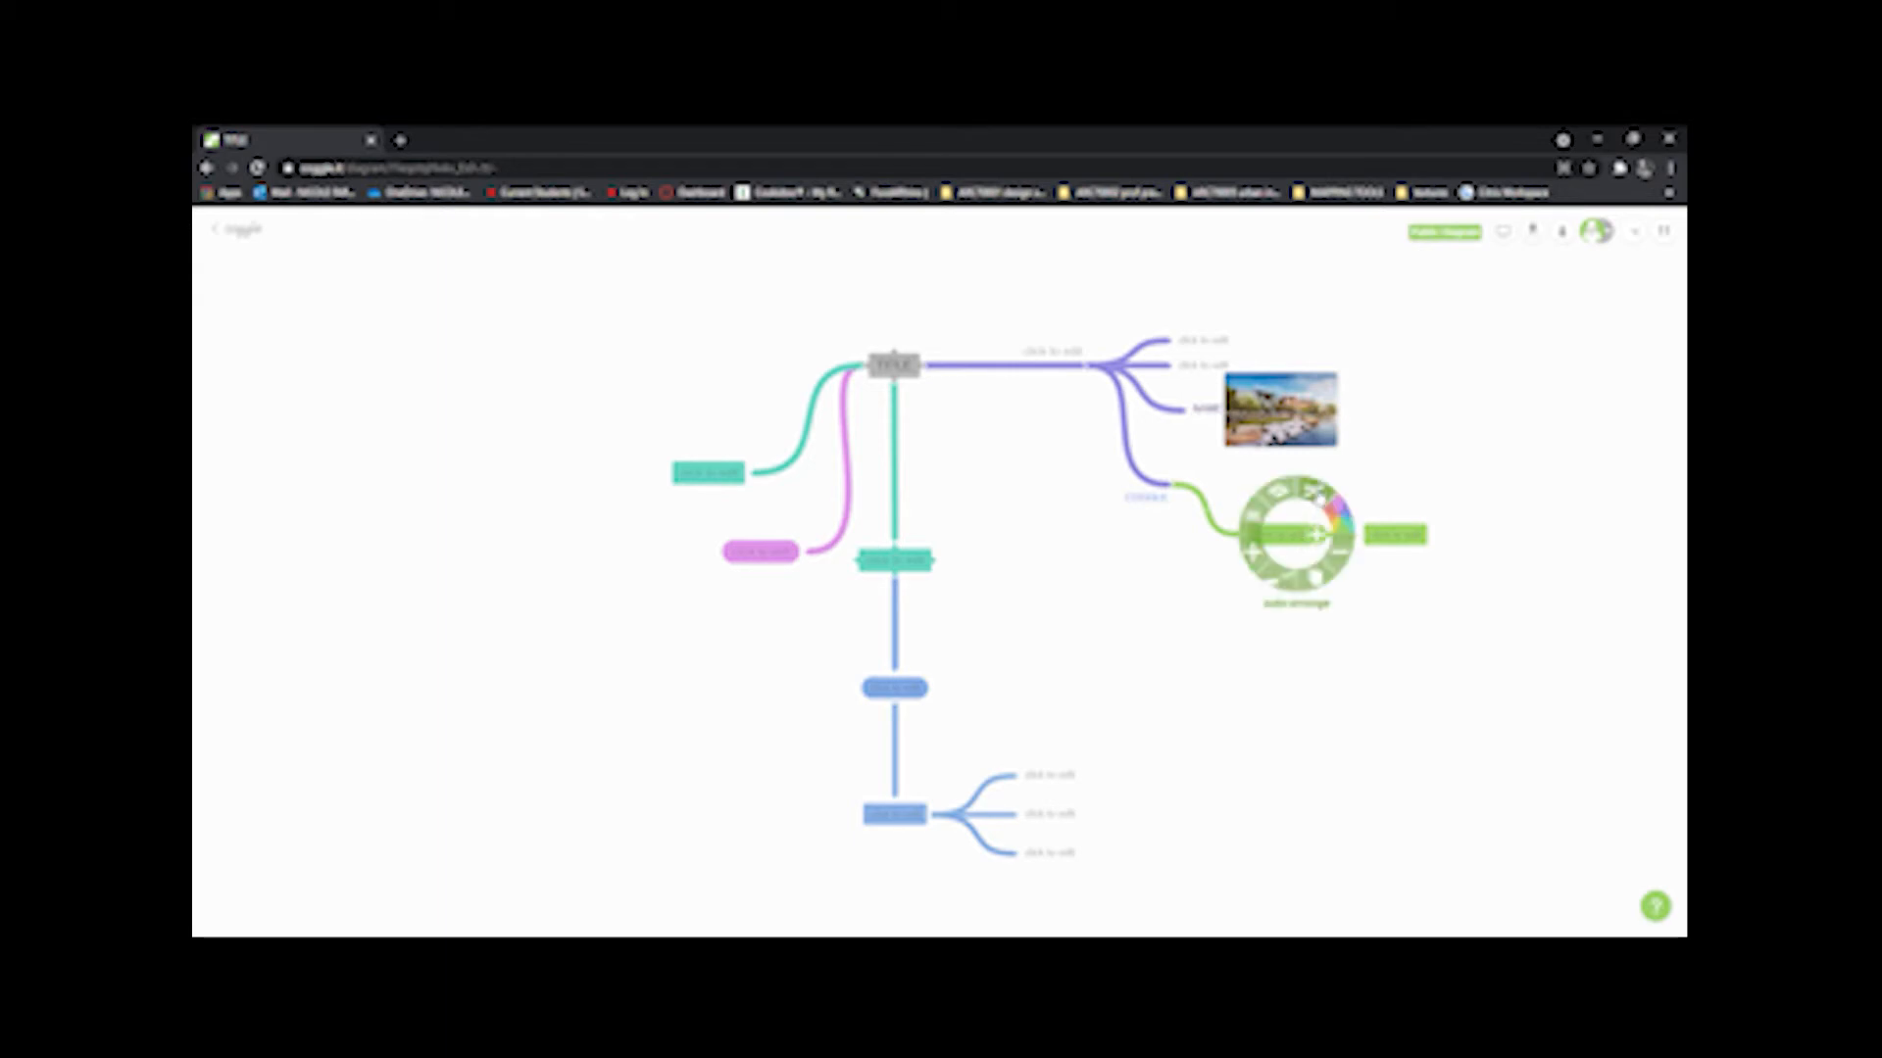
{"action": "left_click", "coordinate": [1318, 497]}
Step: Move the upper and middle sub-branches of the lowest blue rectangle in close, one above it and one below it
{"action": "left_click_drag", "start_coordinate": [1057, 779], "coordinate": [958, 756]}
{"action": "left_click_drag", "start_coordinate": [1046, 820], "coordinate": [921, 872]}
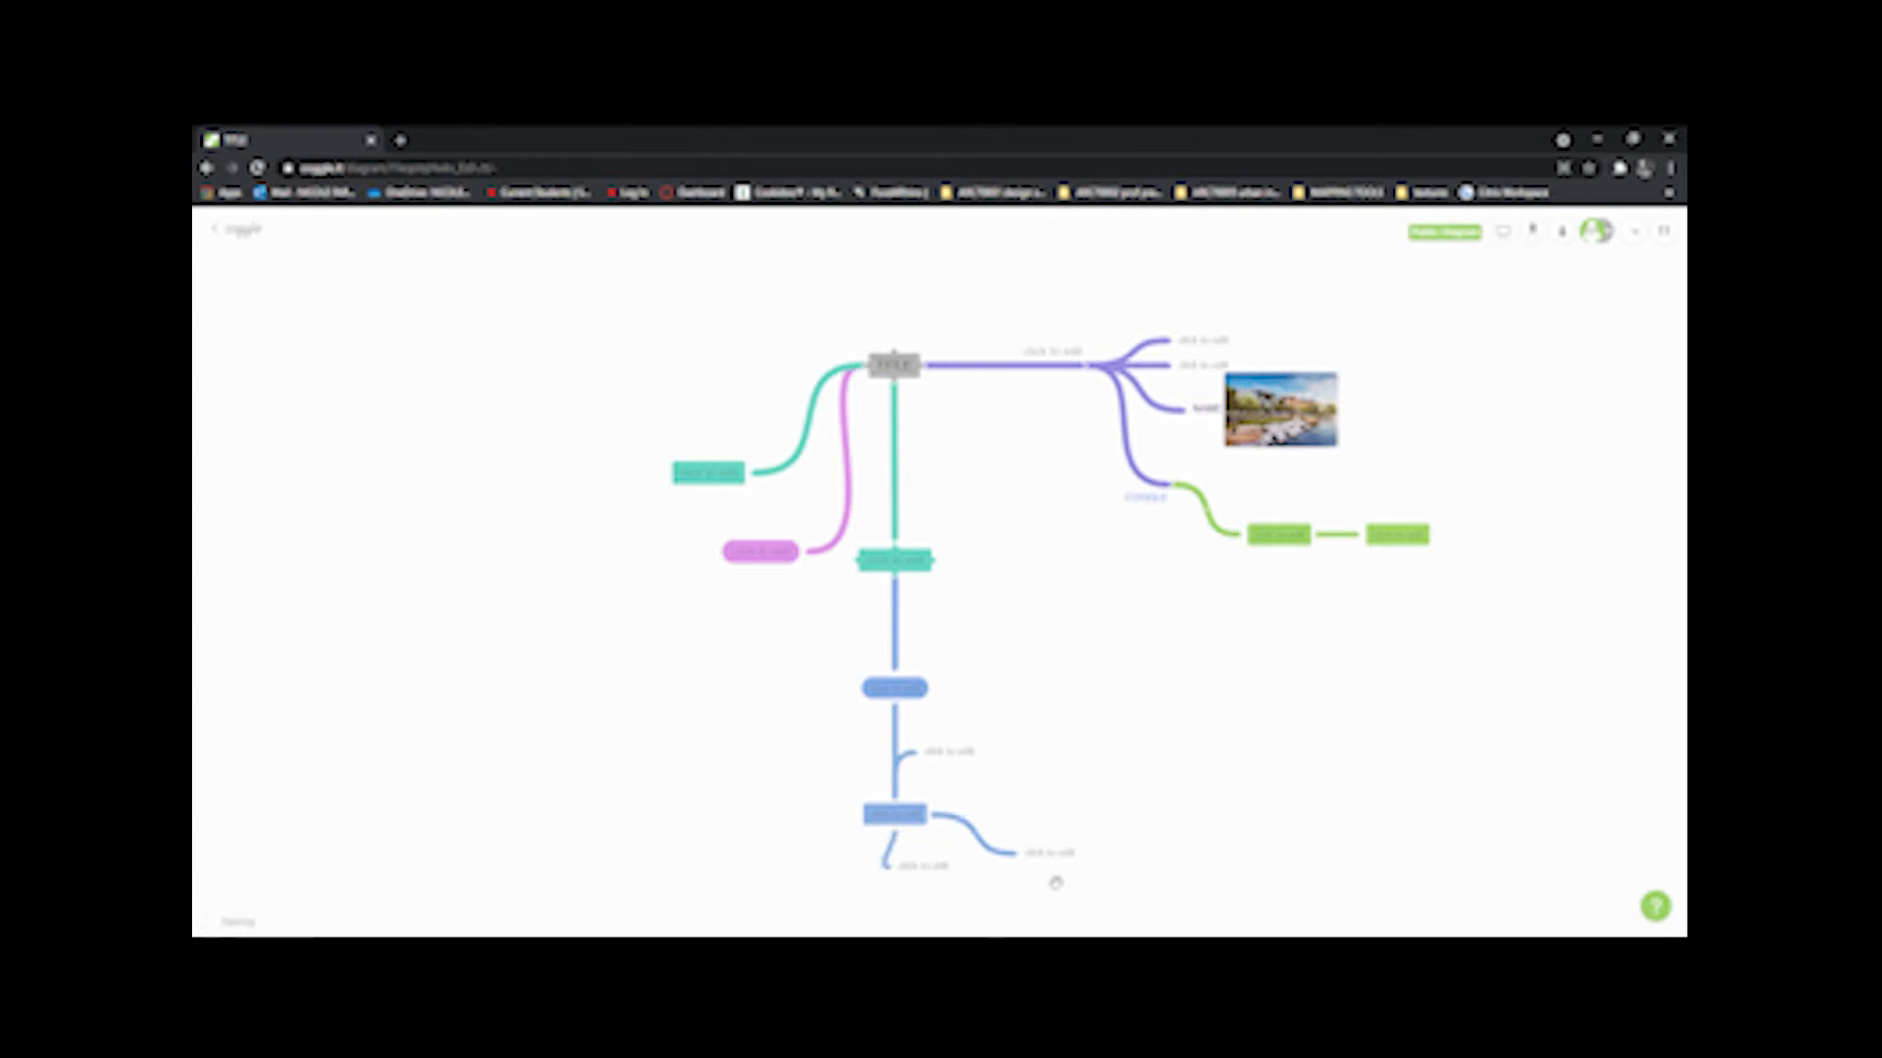
Step: Auto-arrange the sub-branches of the lowest blue rectangle and pull the middle one out to the right
{"action": "right_click", "coordinate": [911, 818]}
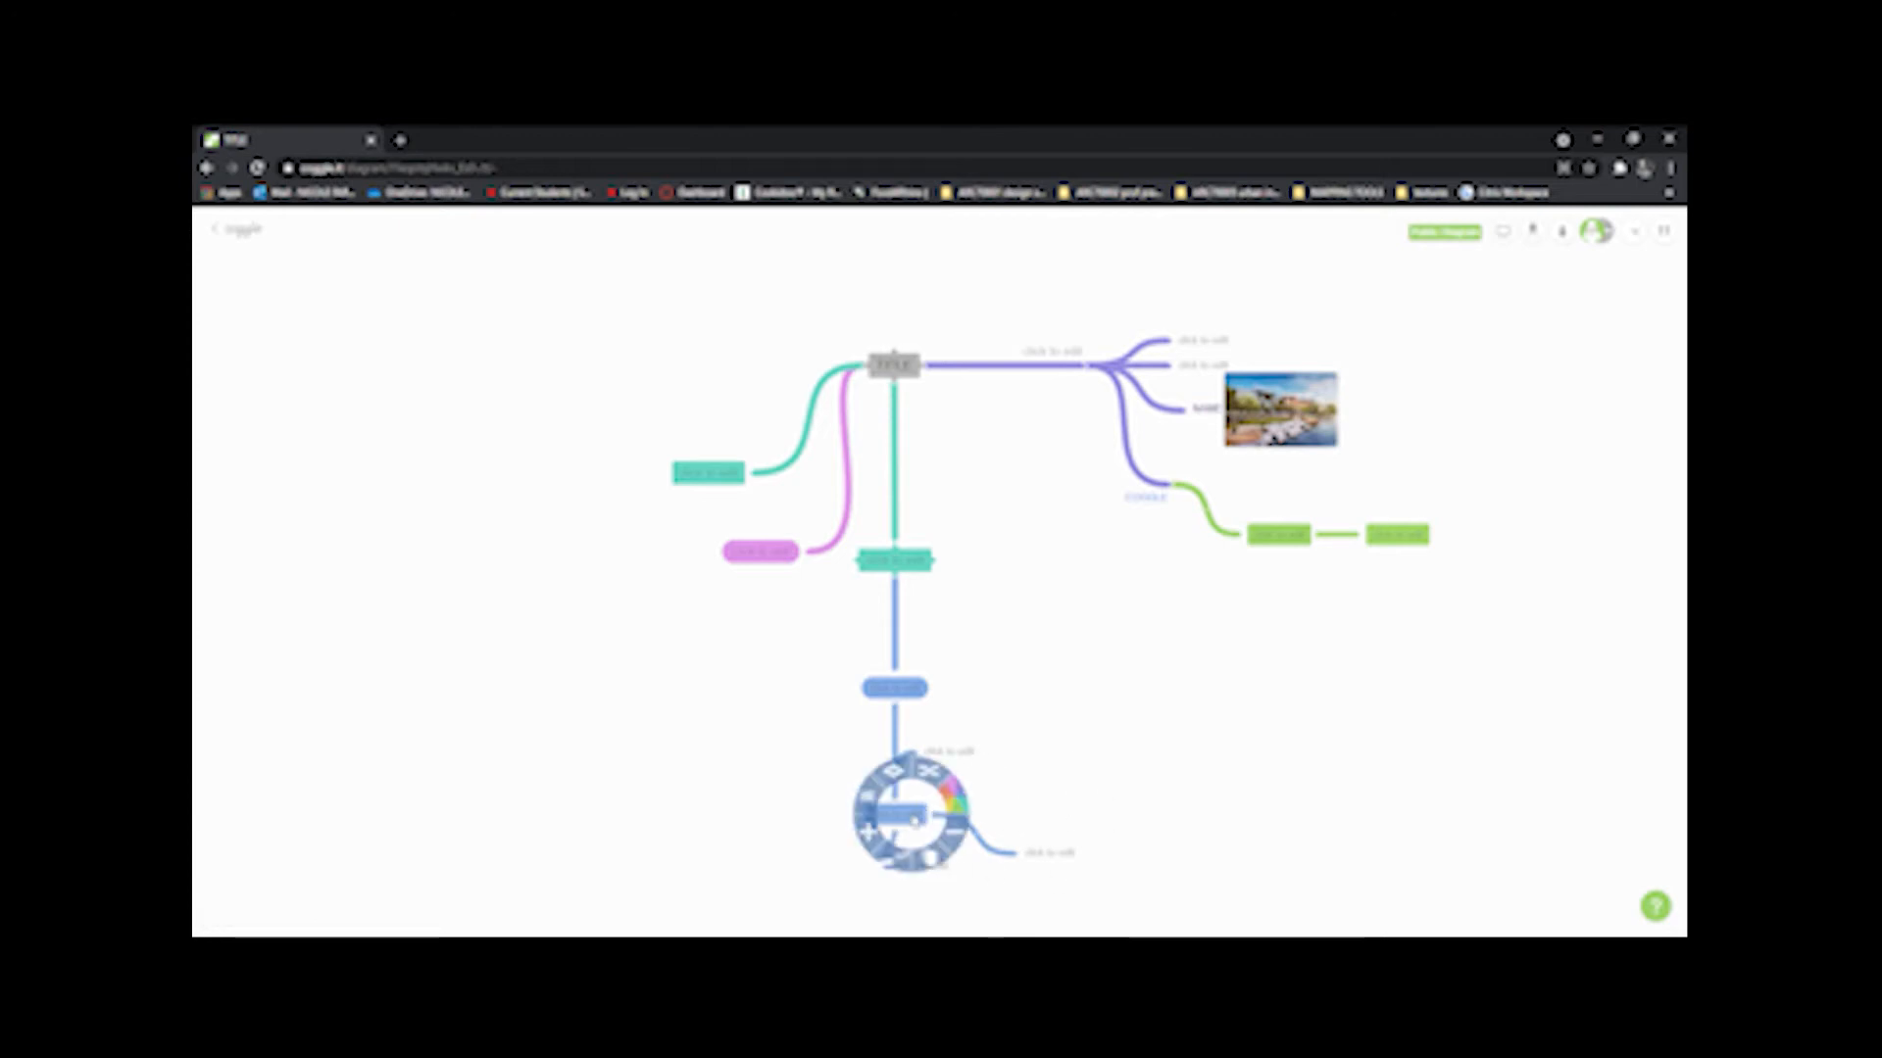
{"action": "left_click", "coordinate": [931, 775]}
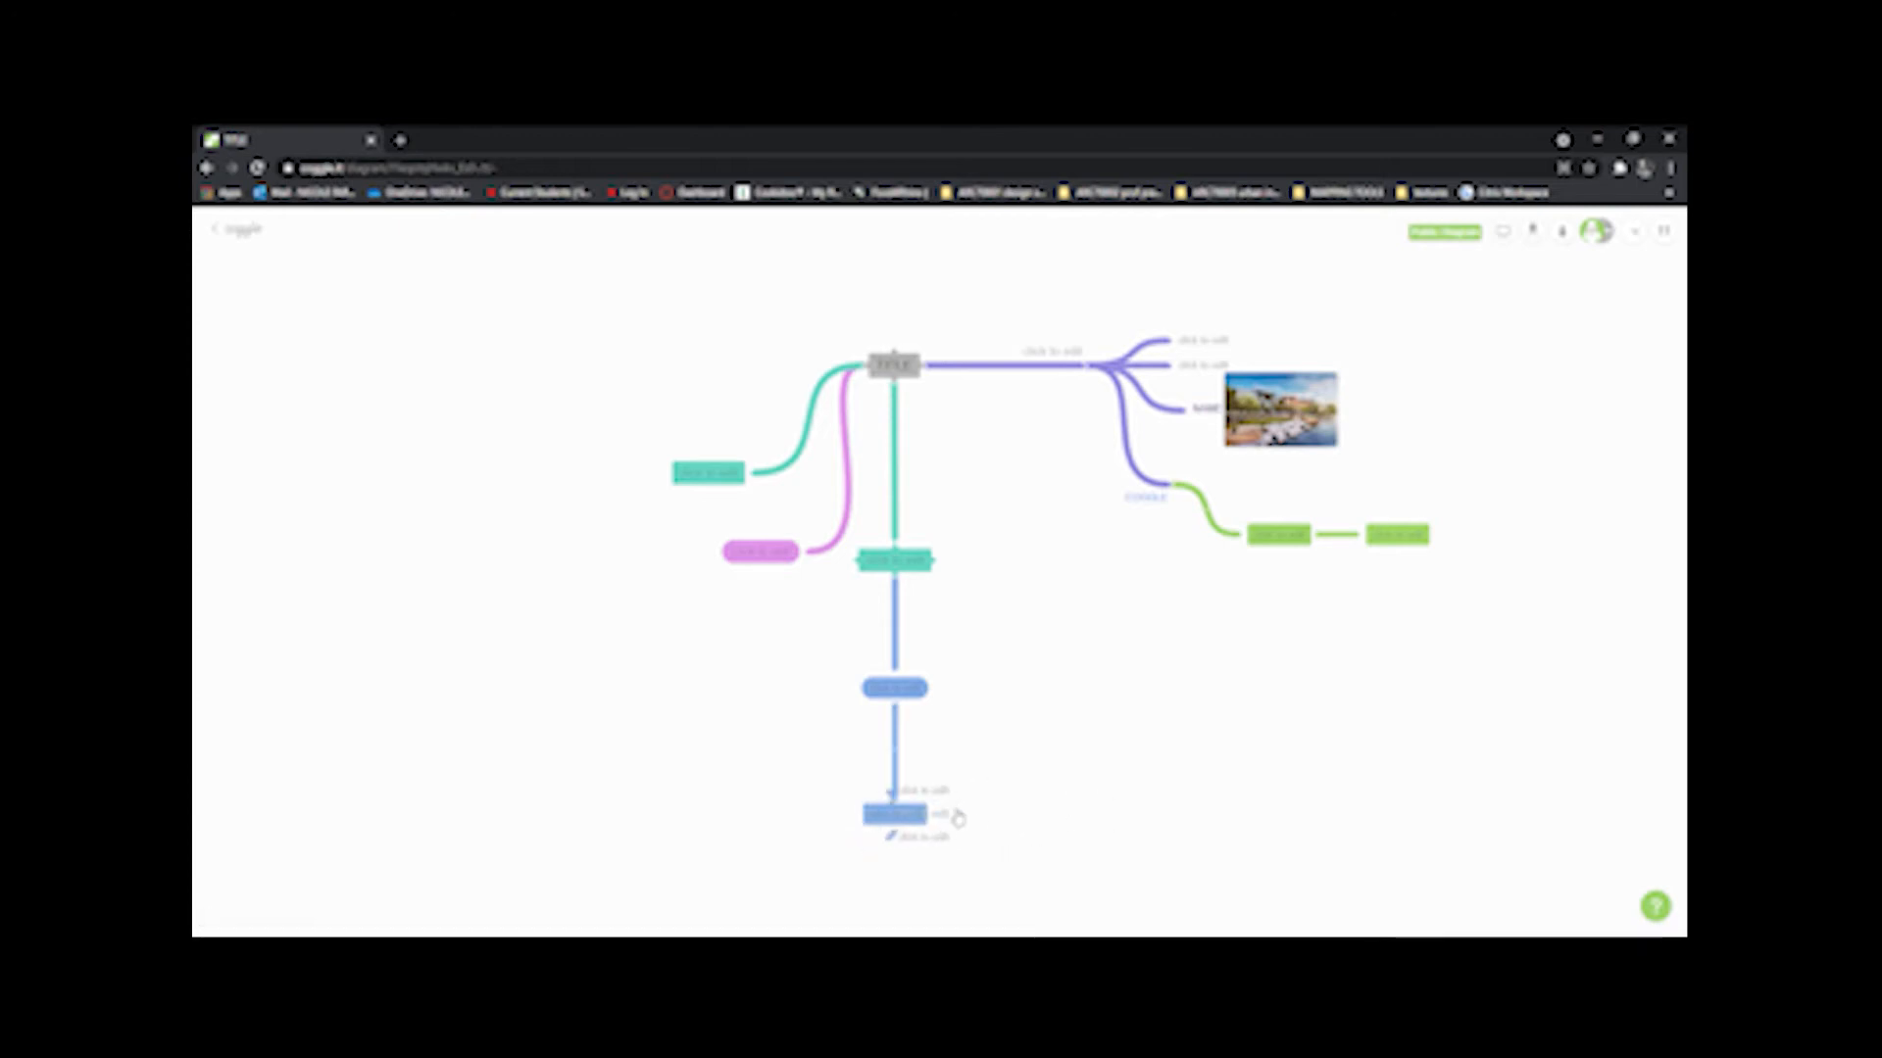
{"action": "left_click_drag", "start_coordinate": [941, 815], "coordinate": [1041, 809]}
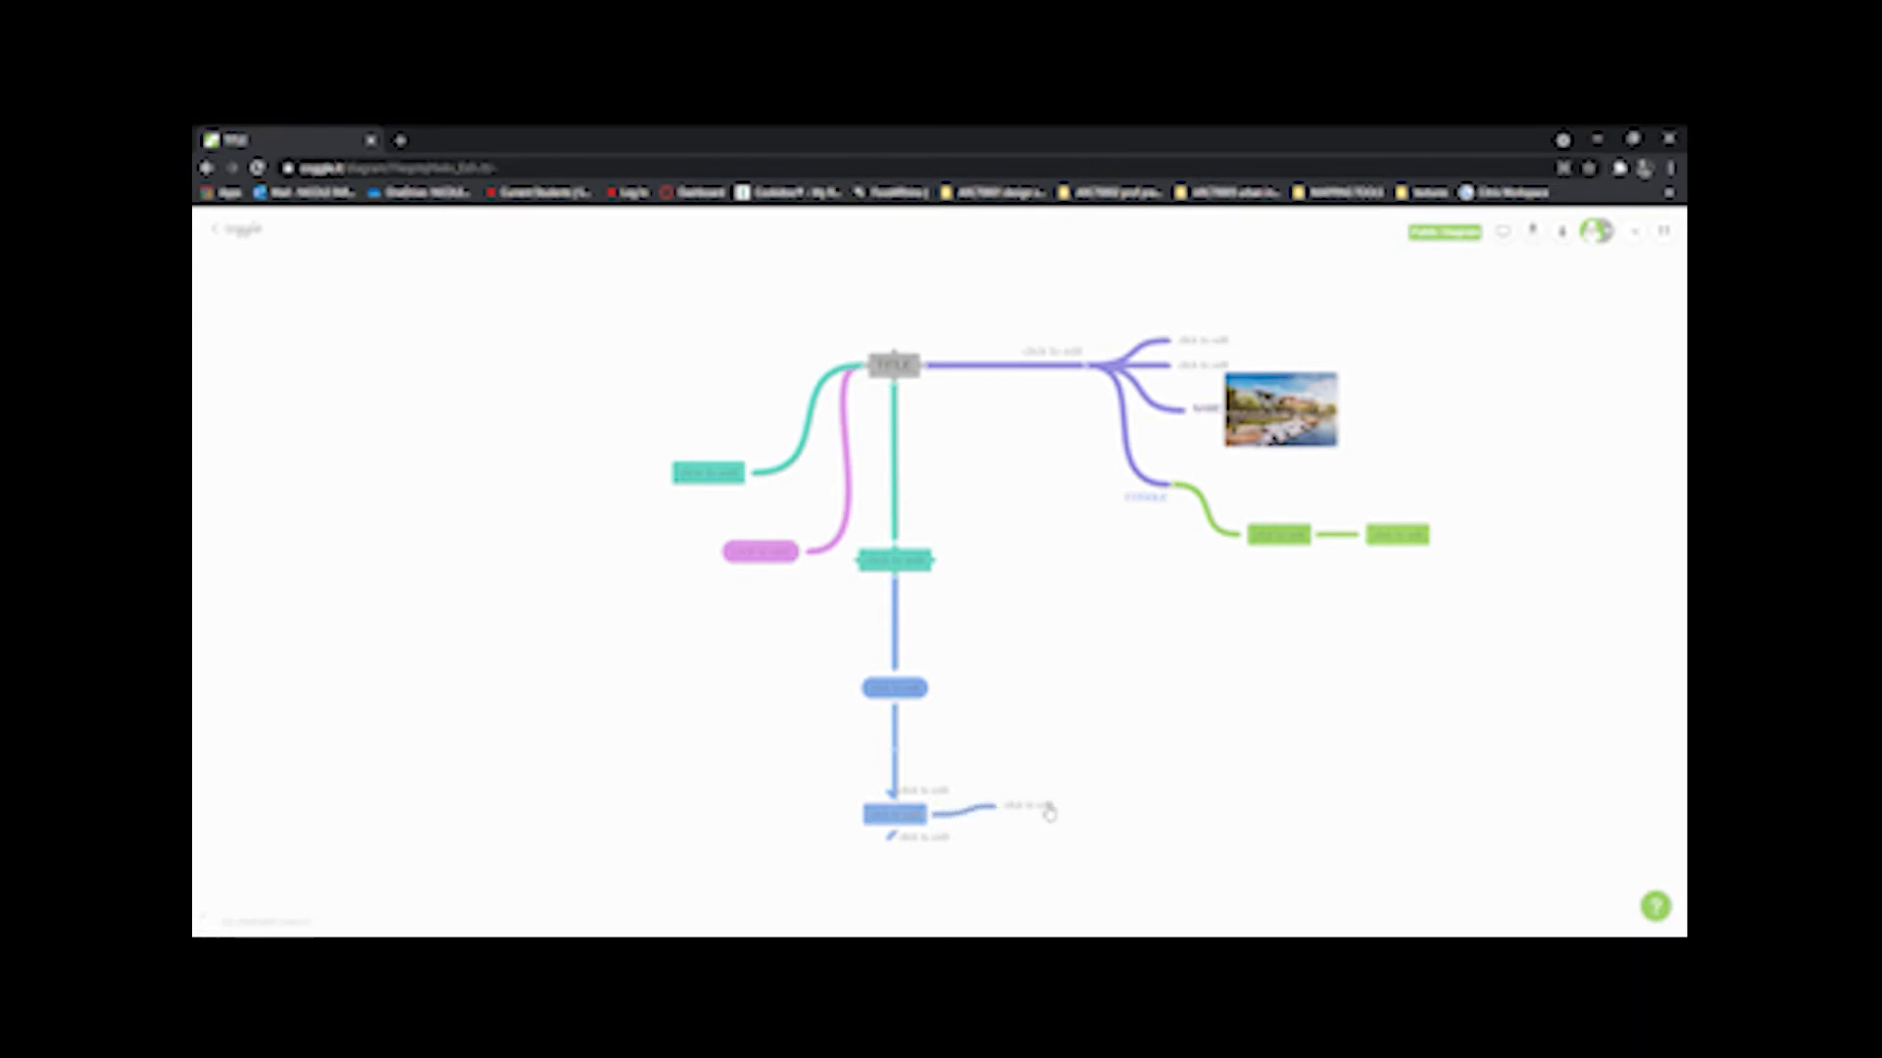
Step: Move the upper and lower sub-branches of the lowest blue rectangle outward, spreading them above and below the middle one
{"action": "right_click", "coordinate": [1049, 811]}
{"action": "left_click", "coordinate": [1113, 755]}
{"action": "left_click_drag", "start_coordinate": [957, 849], "coordinate": [1171, 877]}
{"action": "left_click_drag", "start_coordinate": [924, 790], "coordinate": [1021, 739]}
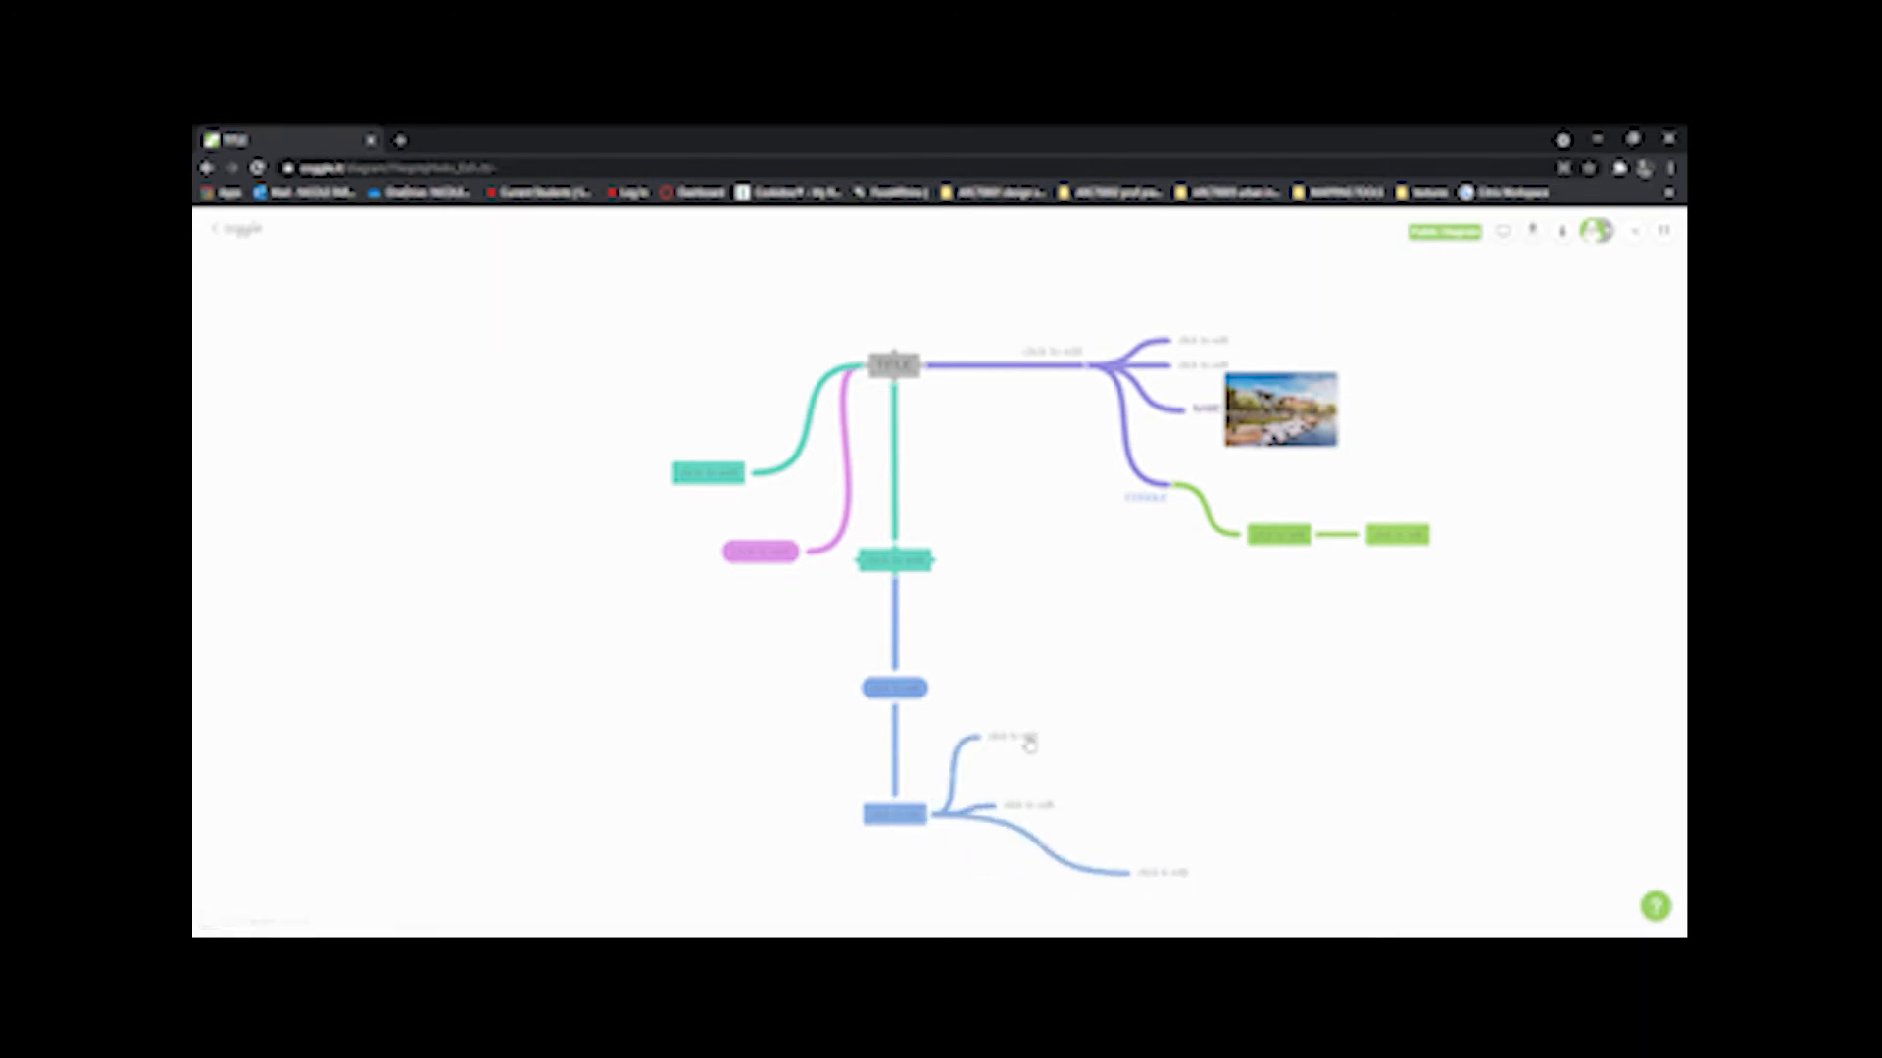
Step: Auto-arrange the three sub-branches of the lowest blue rectangle
{"action": "right_click", "coordinate": [1035, 806]}
{"action": "left_click", "coordinate": [1064, 773]}
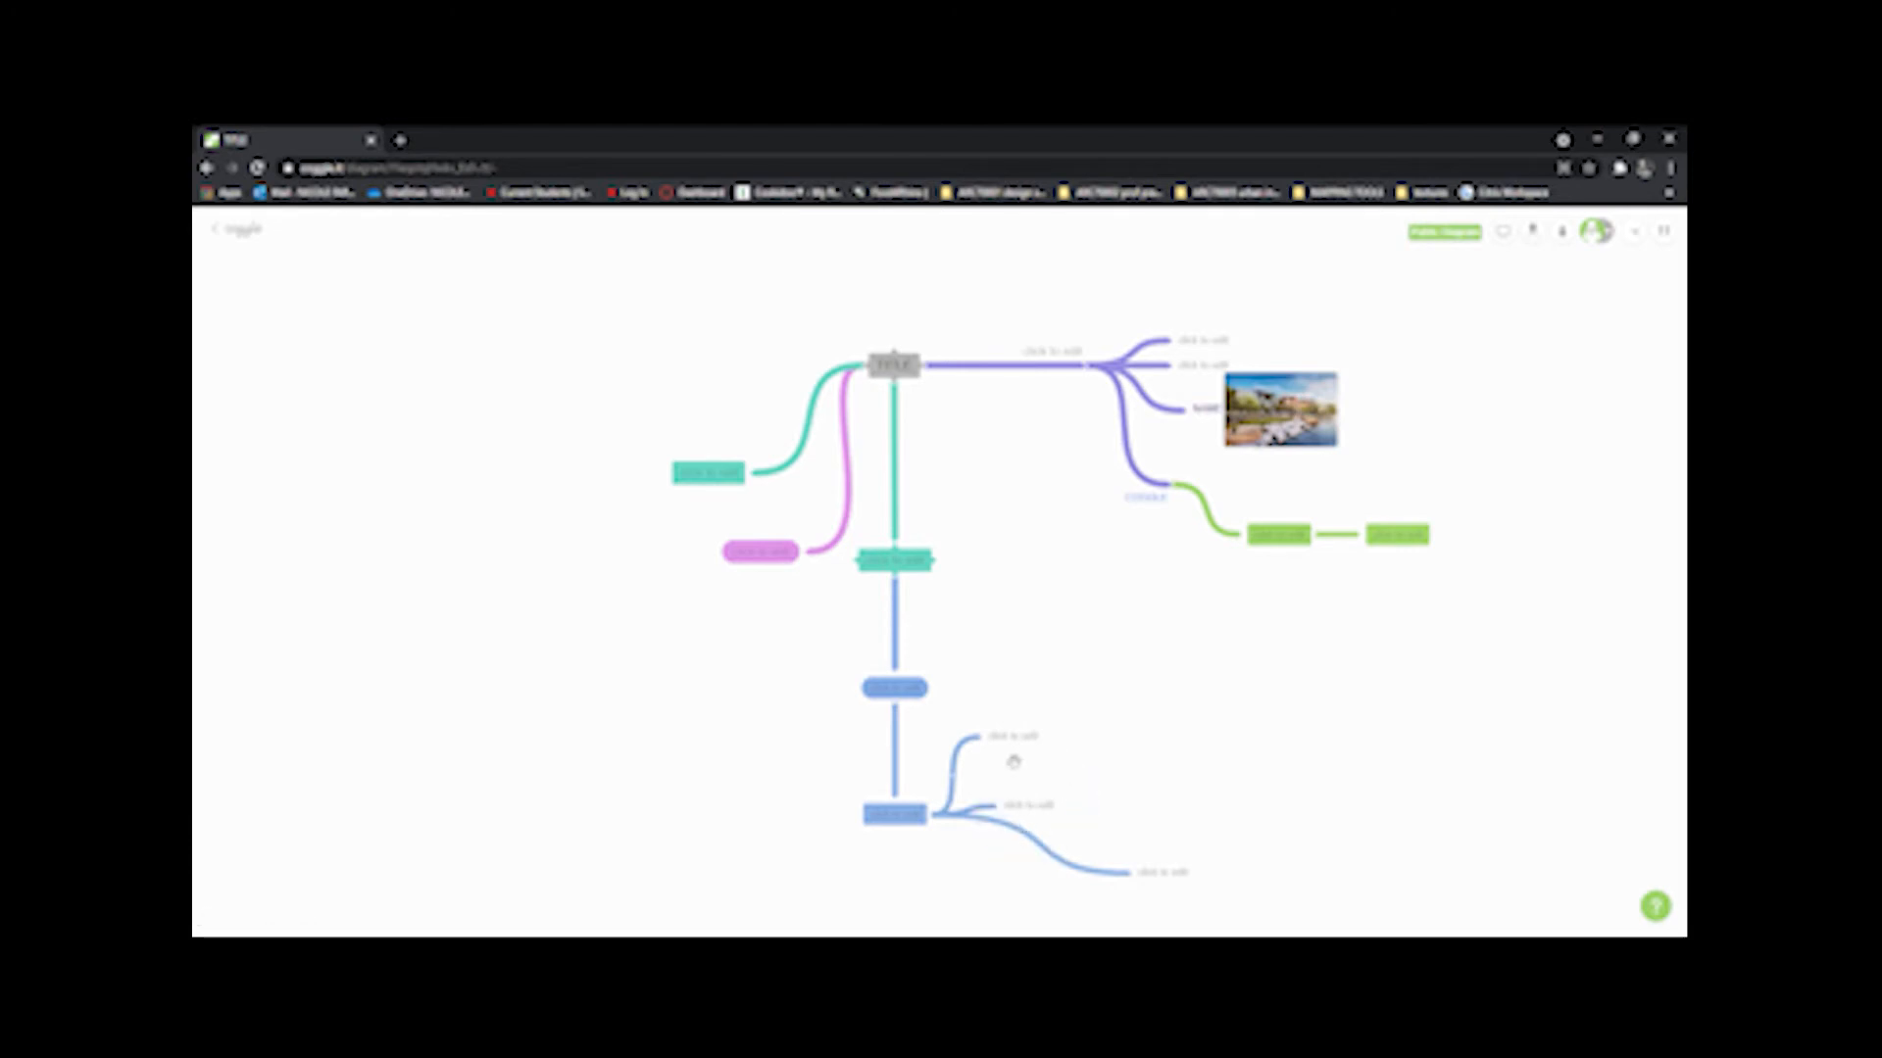
{"action": "right_click", "coordinate": [917, 824]}
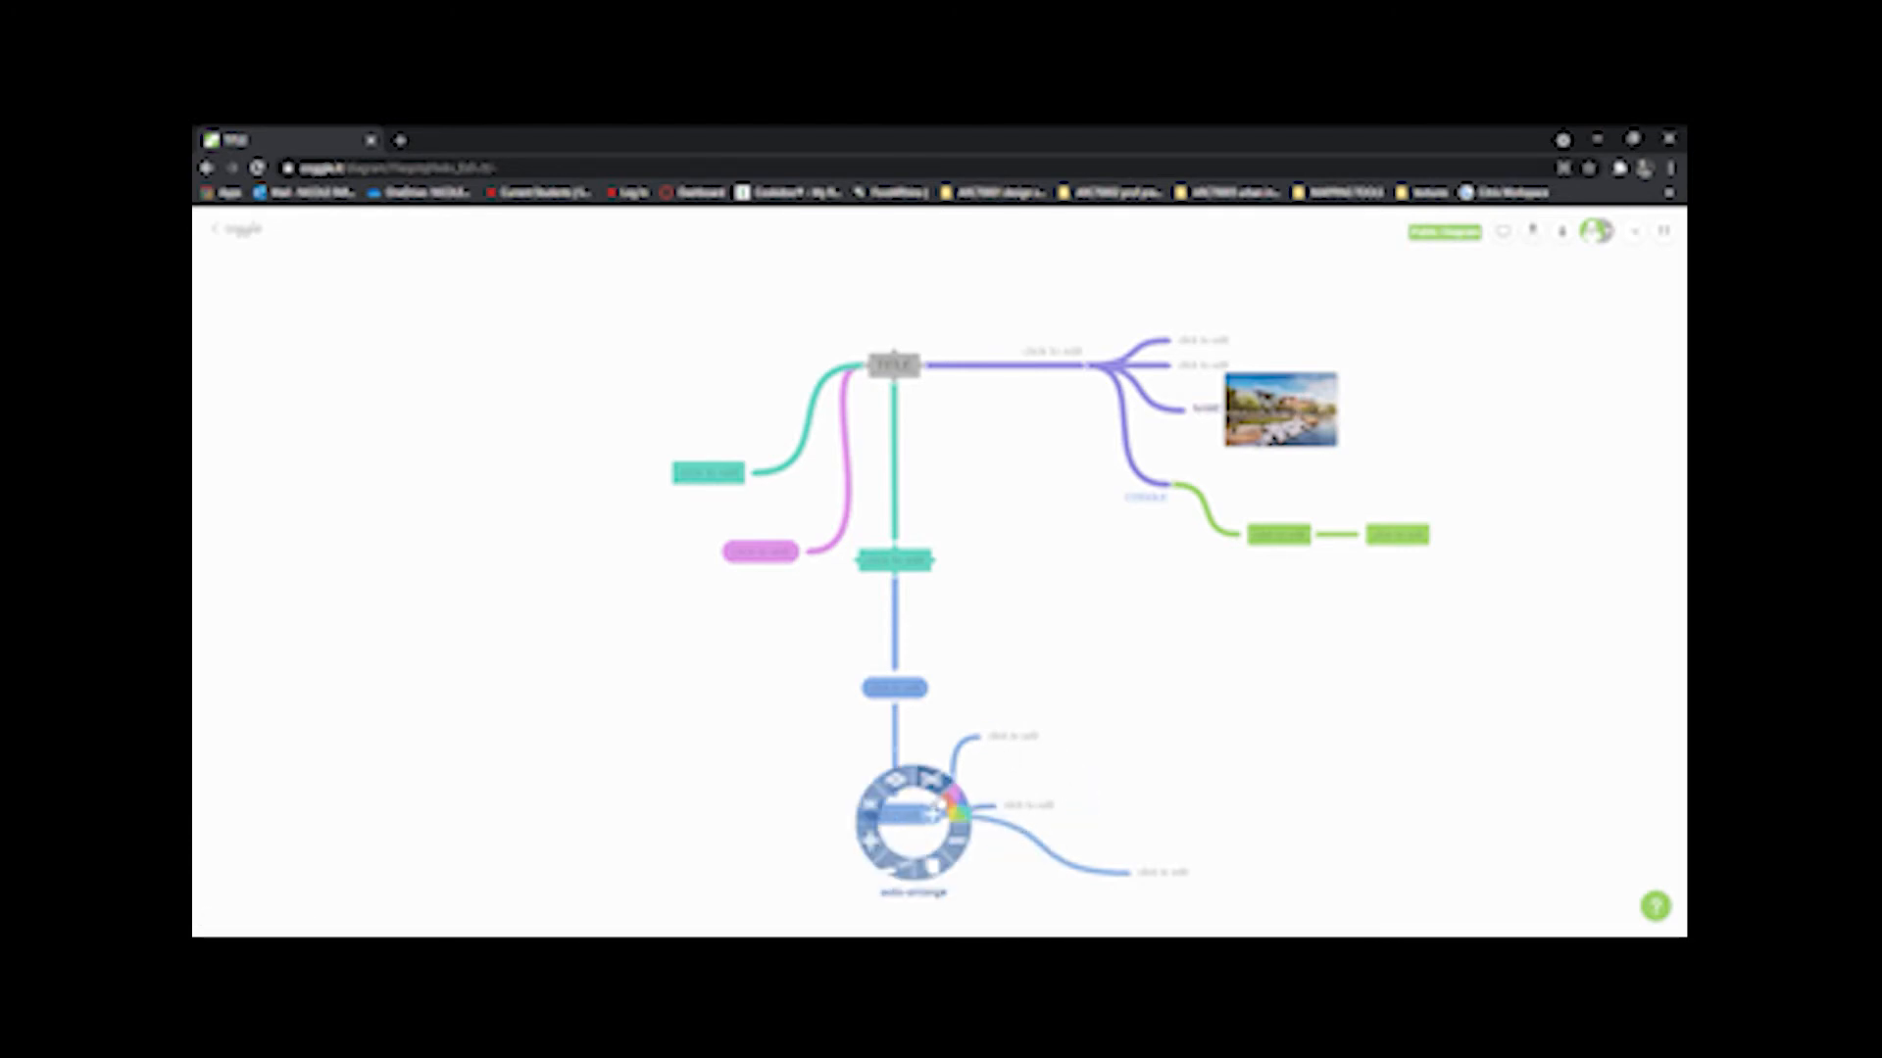
{"action": "left_click", "coordinate": [945, 789]}
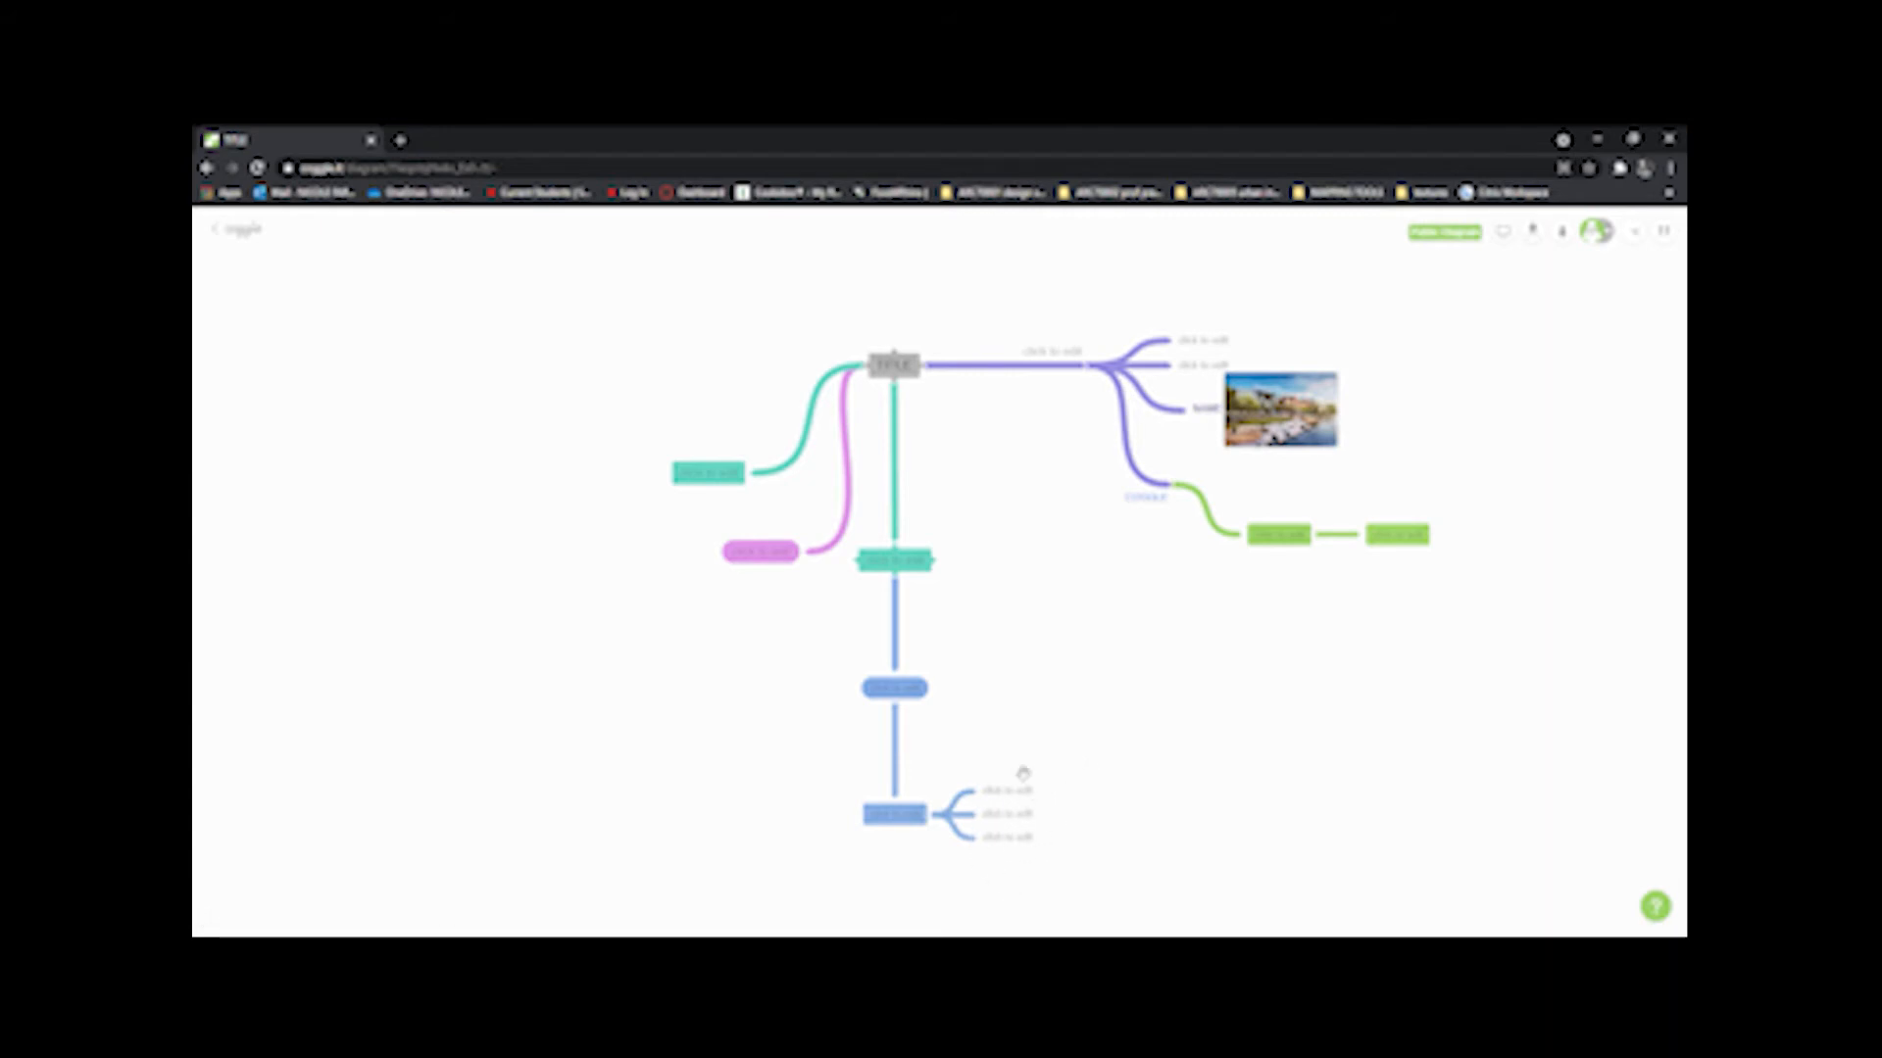
Step: Link the lowest blue rectangle to the first green item attached to COGGLE and enter "AM" as the rectangle's text
{"action": "right_click", "coordinate": [916, 823]}
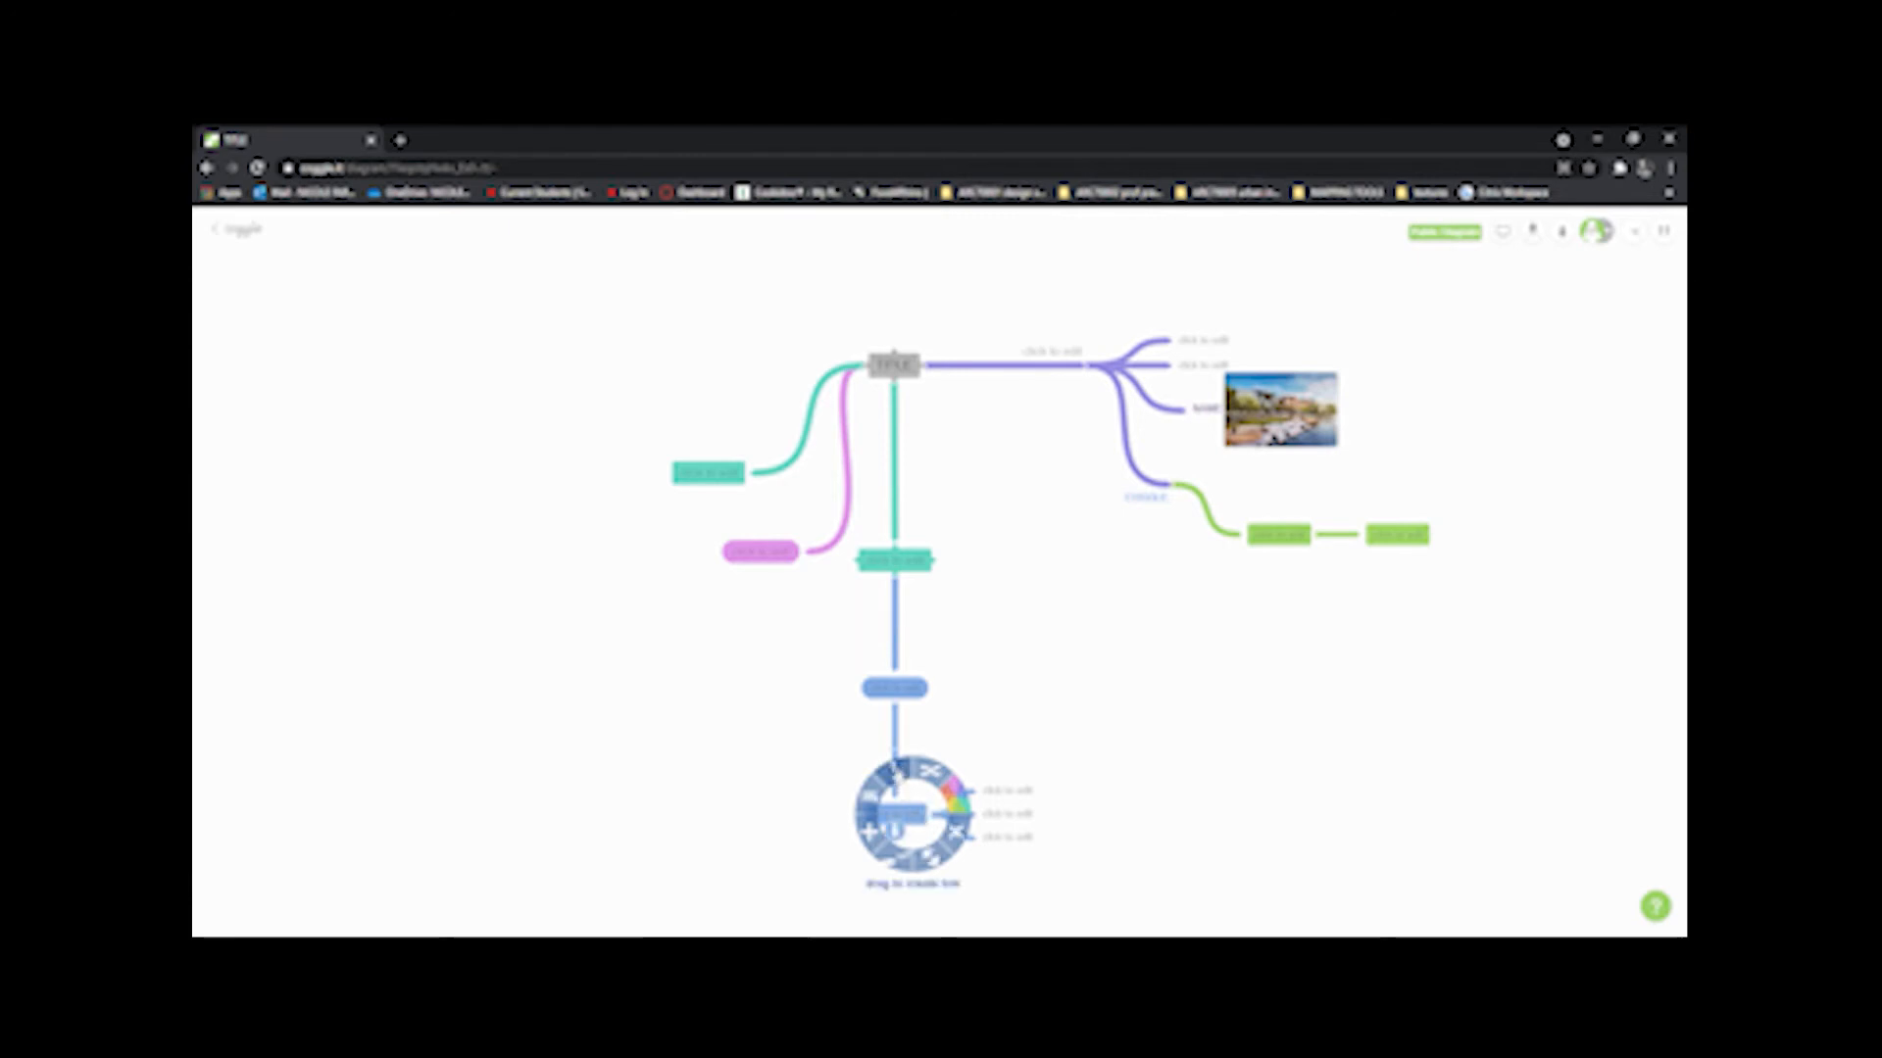
{"action": "left_click_drag", "start_coordinate": [896, 779], "coordinate": [1270, 531]}
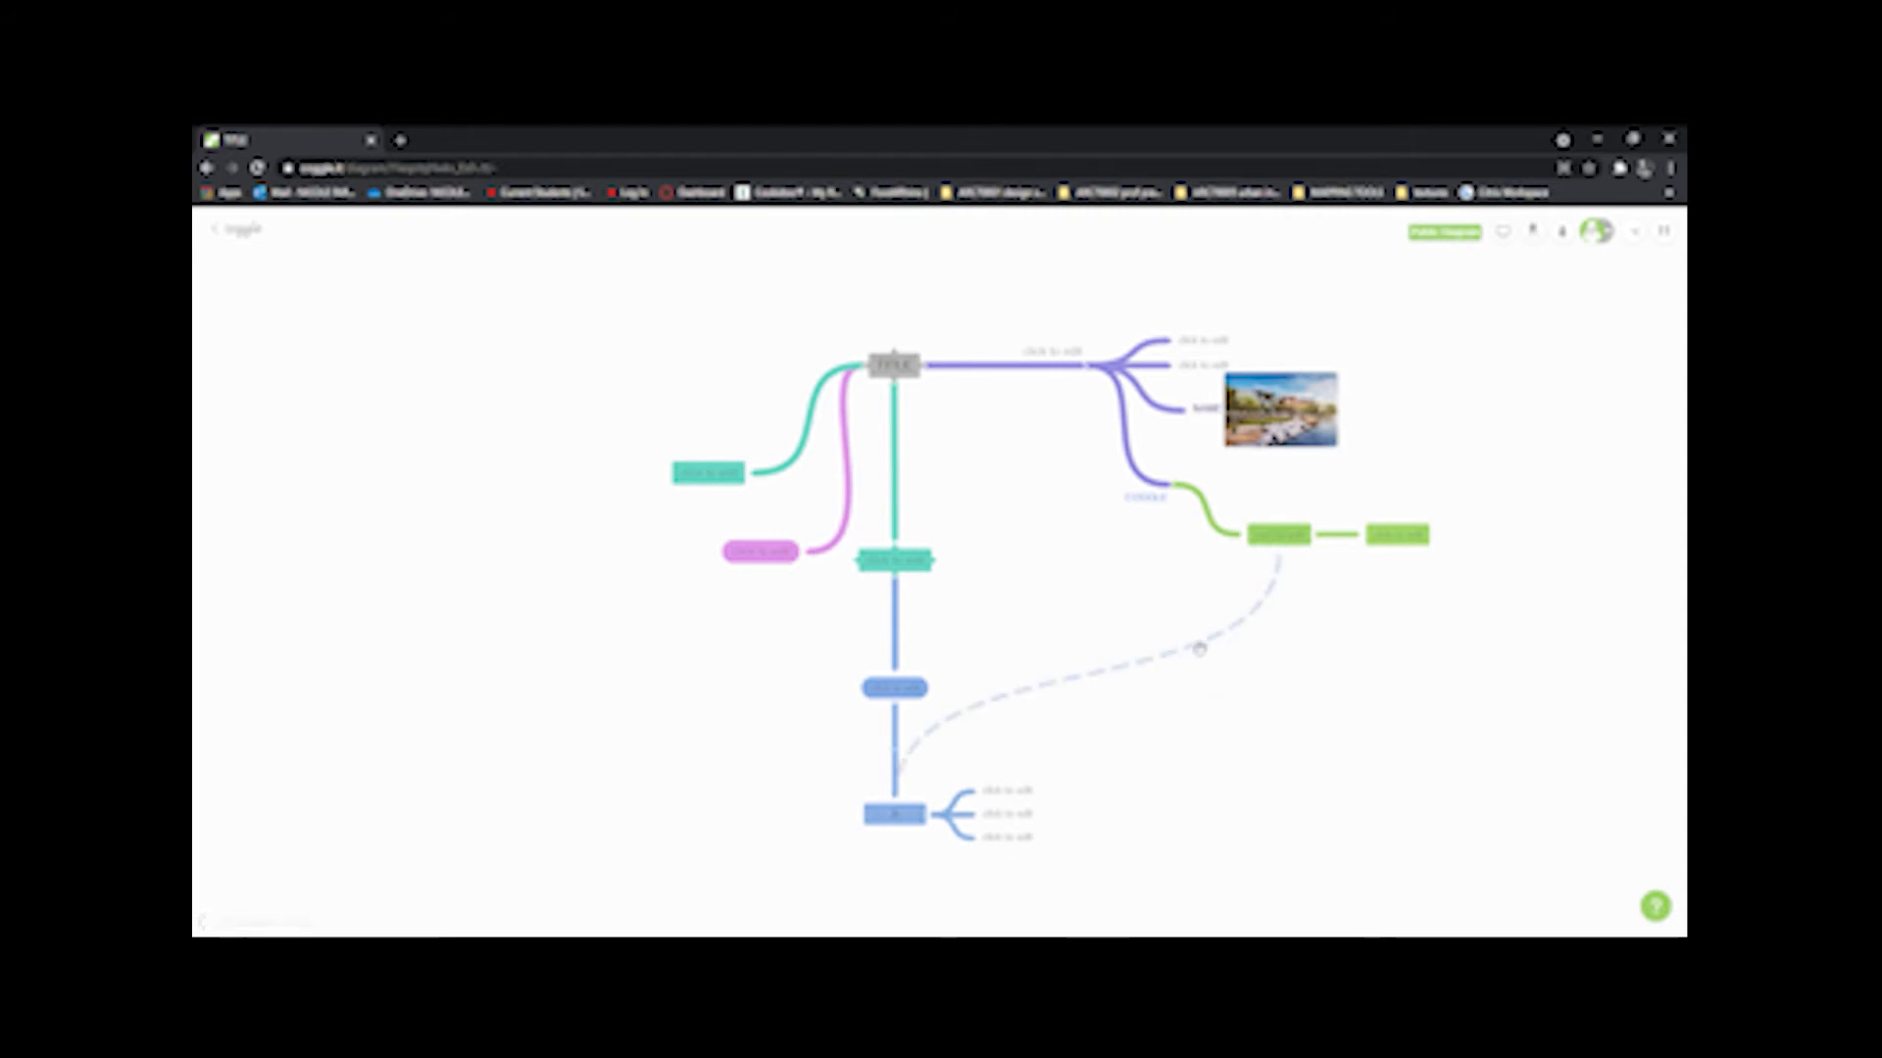
{"action": "left_click", "coordinate": [893, 821]}
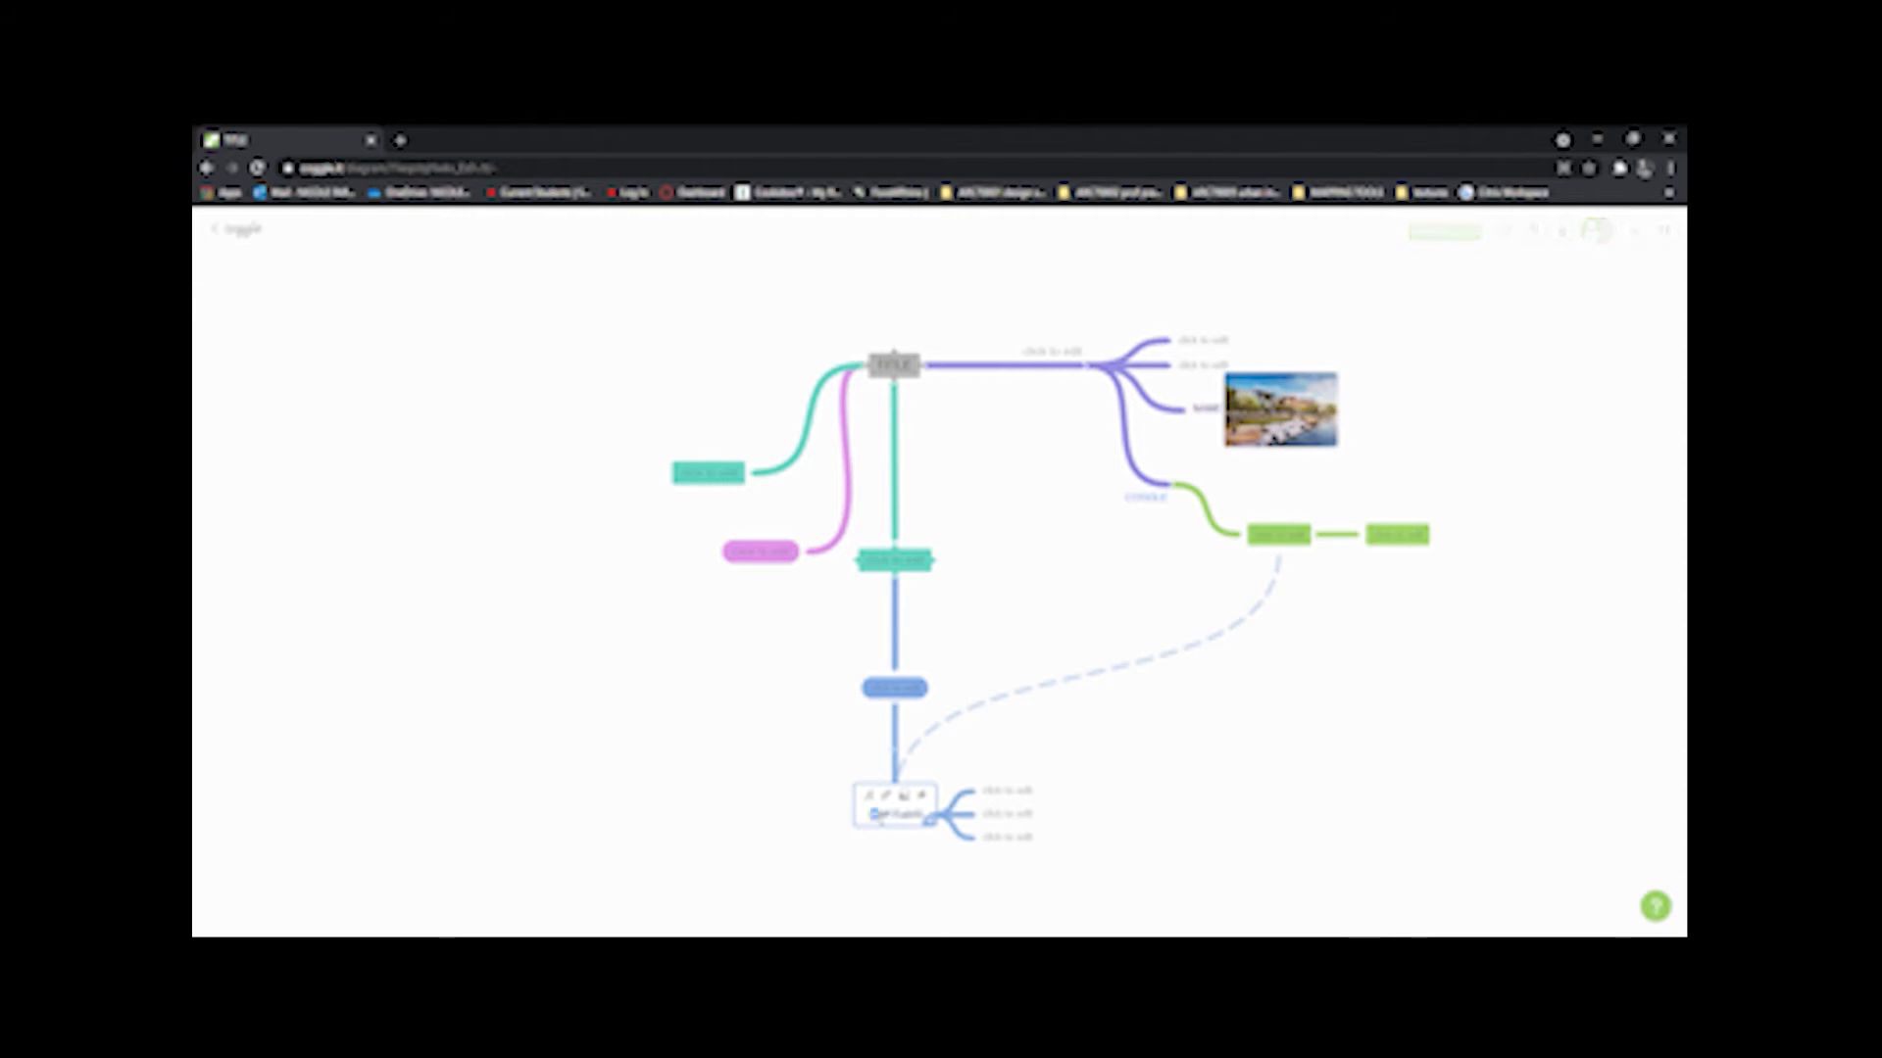
{"action": "type", "text": "AM"}
{"action": "left_click", "coordinate": [1060, 852]}
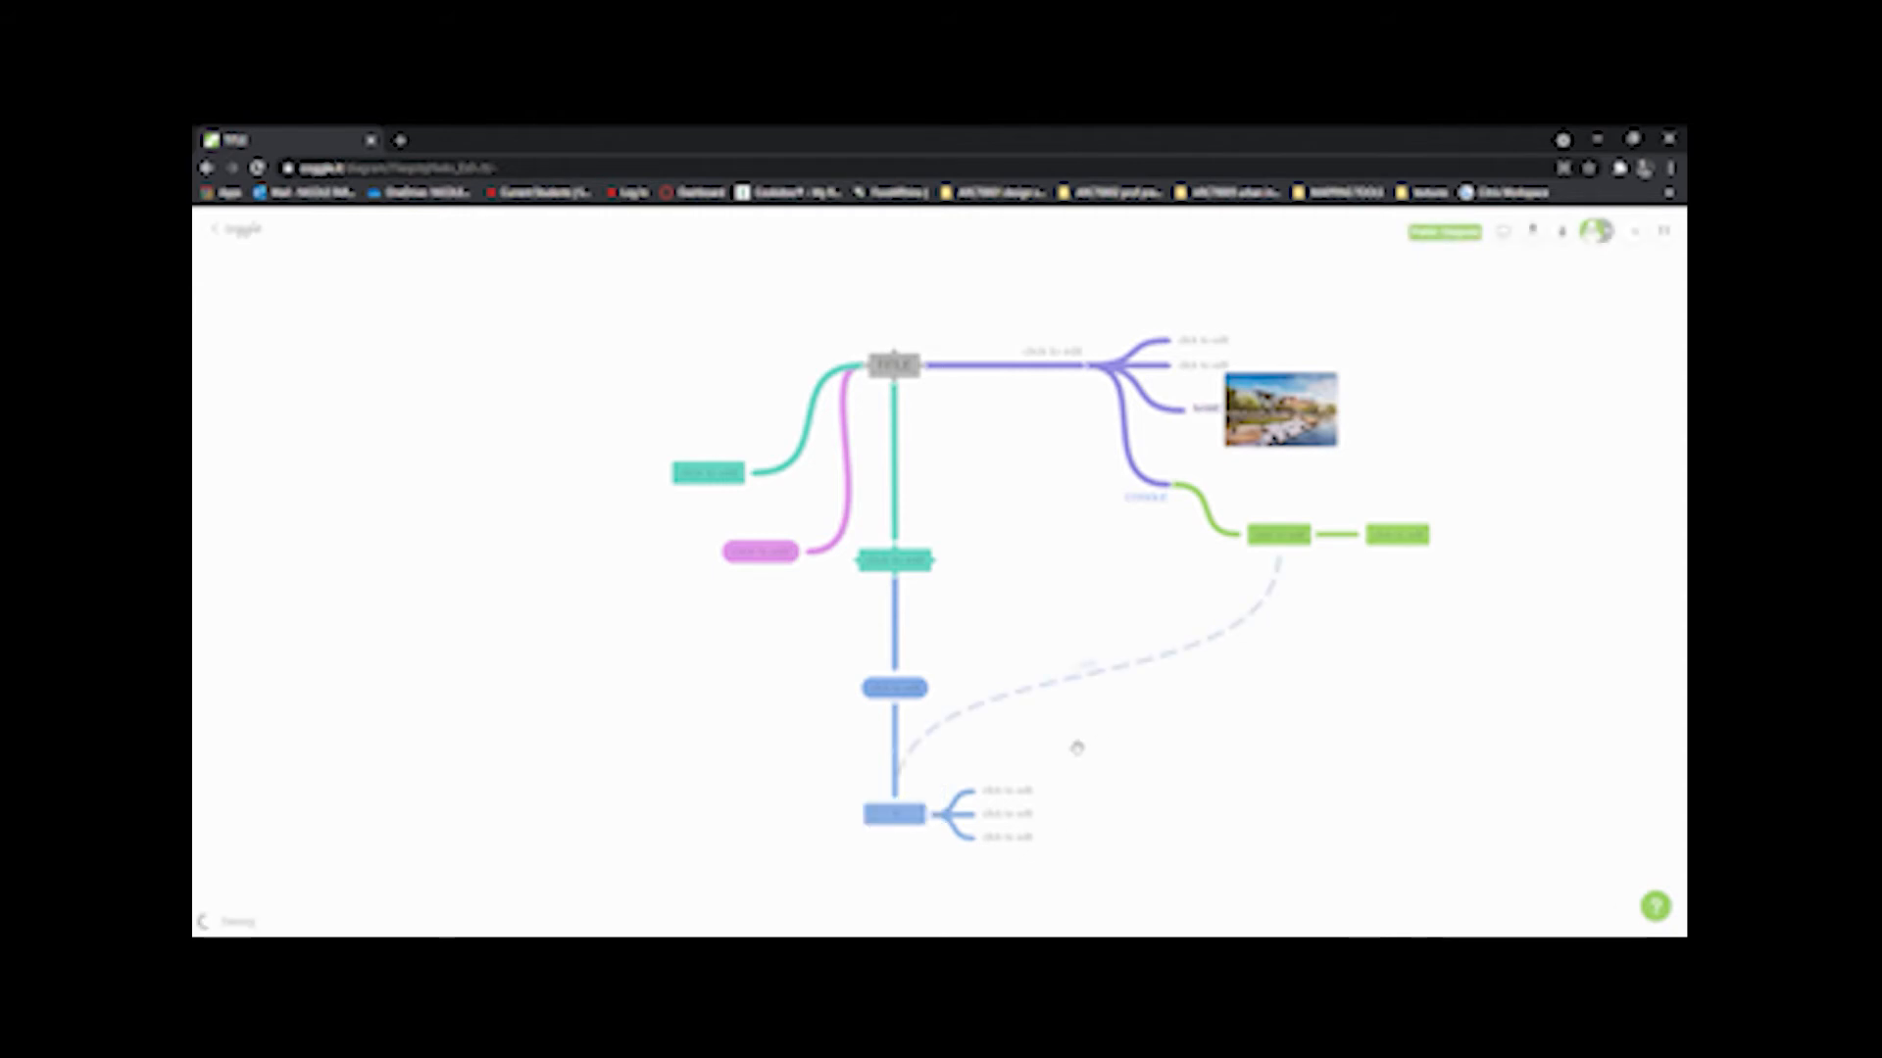
Step: Label the dashed link between the blue rectangle and the green item "LINK"
{"action": "left_click", "coordinate": [1095, 683]}
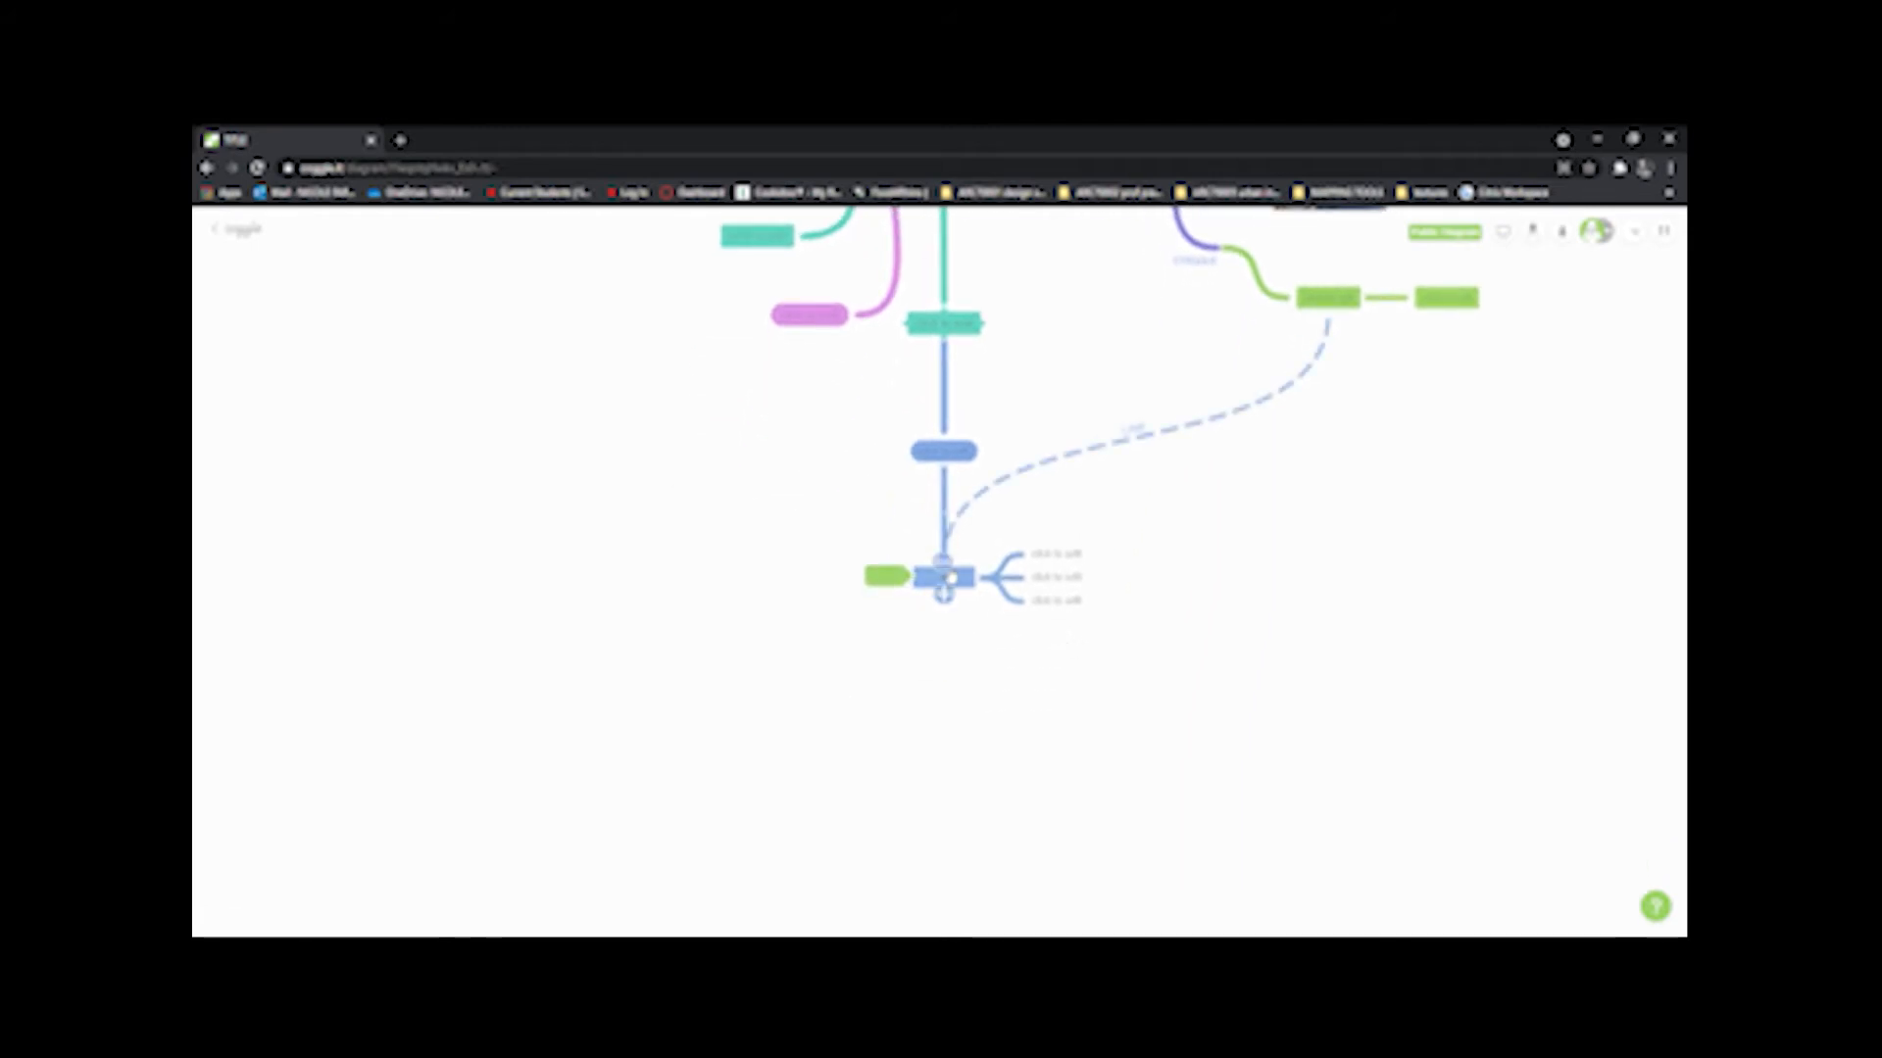
{"action": "scroll", "coordinate": [944, 588], "scroll_direction": "up", "scroll_amount": 4}
{"action": "scroll", "coordinate": [955, 888], "scroll_direction": "down", "scroll_amount": 1}
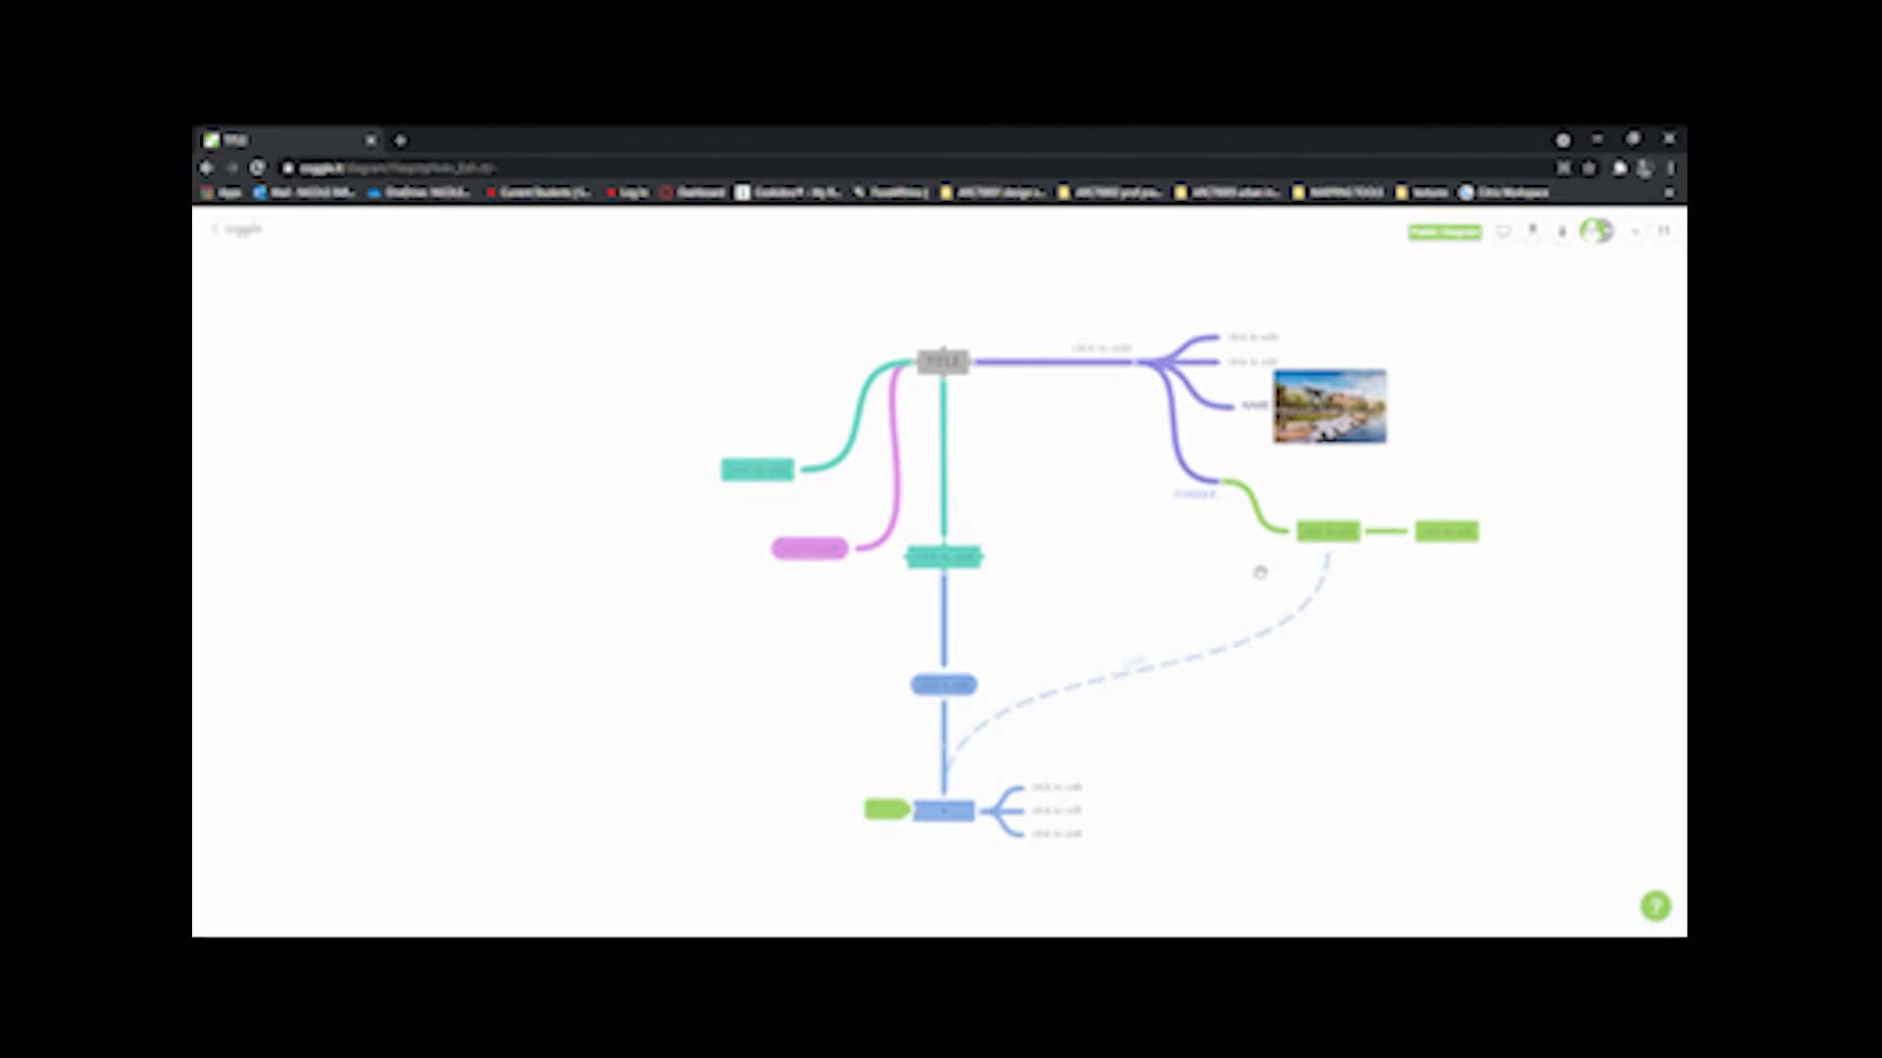
Step: View the options available for the rounded blue item, dismiss them and open the help with the list of shortcuts
{"action": "right_click", "coordinate": [945, 692]}
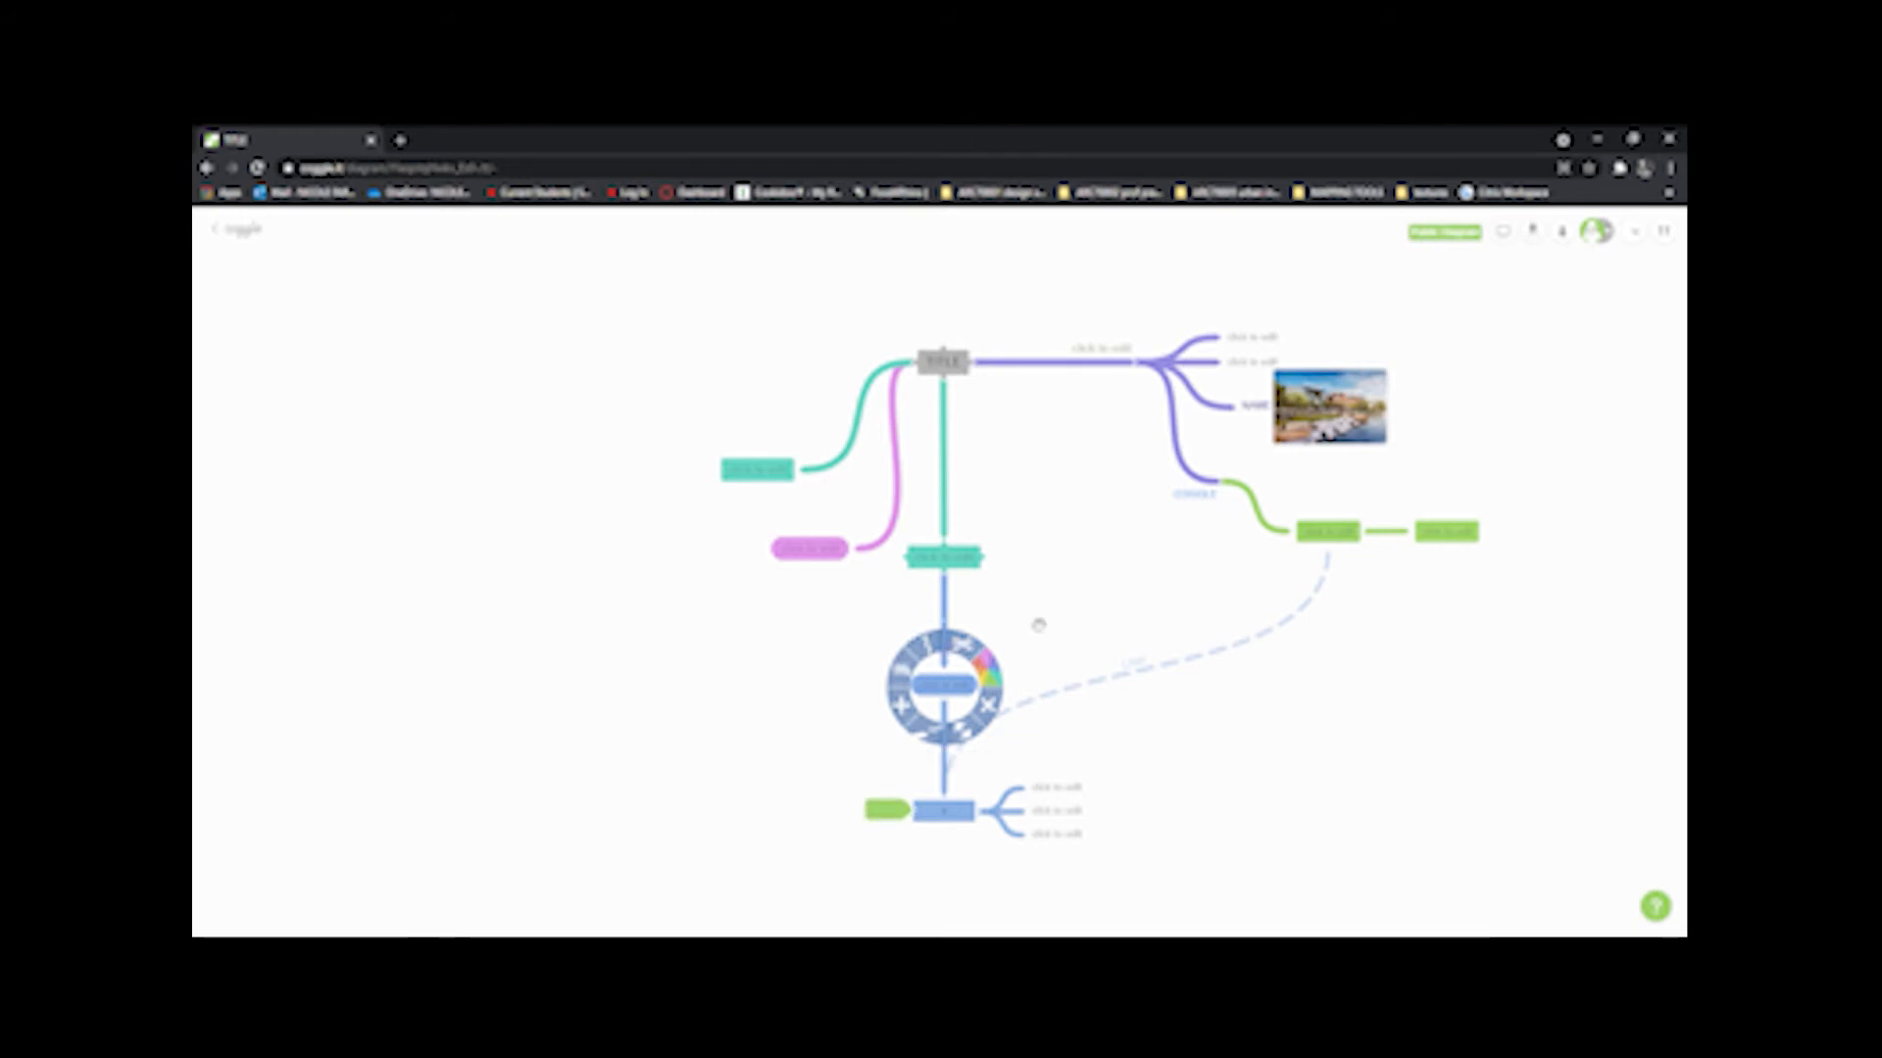
{"action": "left_click", "coordinate": [1007, 742]}
{"action": "left_click", "coordinate": [1655, 906]}
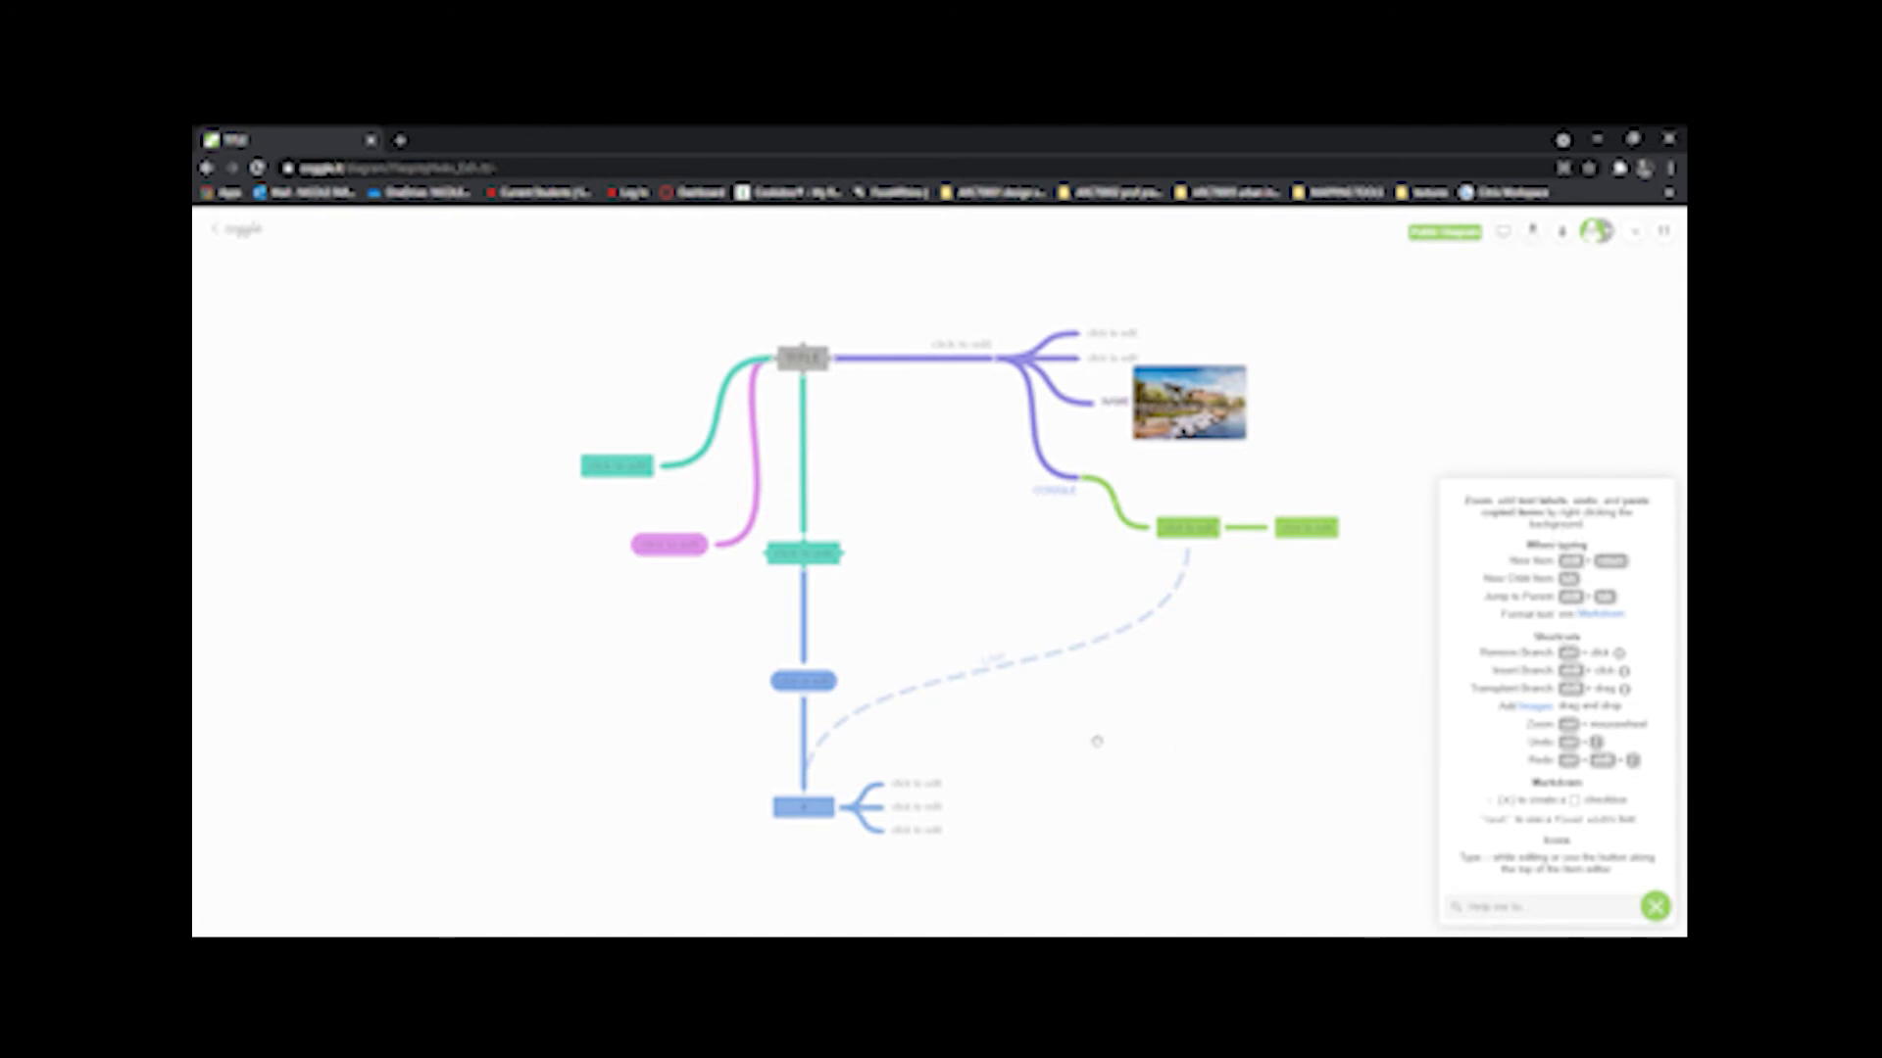
Step: Move the COGGLE branch with its green items further down the map
{"action": "left_click_drag", "start_coordinate": [1002, 567], "coordinate": [977, 696]}
{"action": "left_click_drag", "start_coordinate": [1113, 588], "coordinate": [1019, 537]}
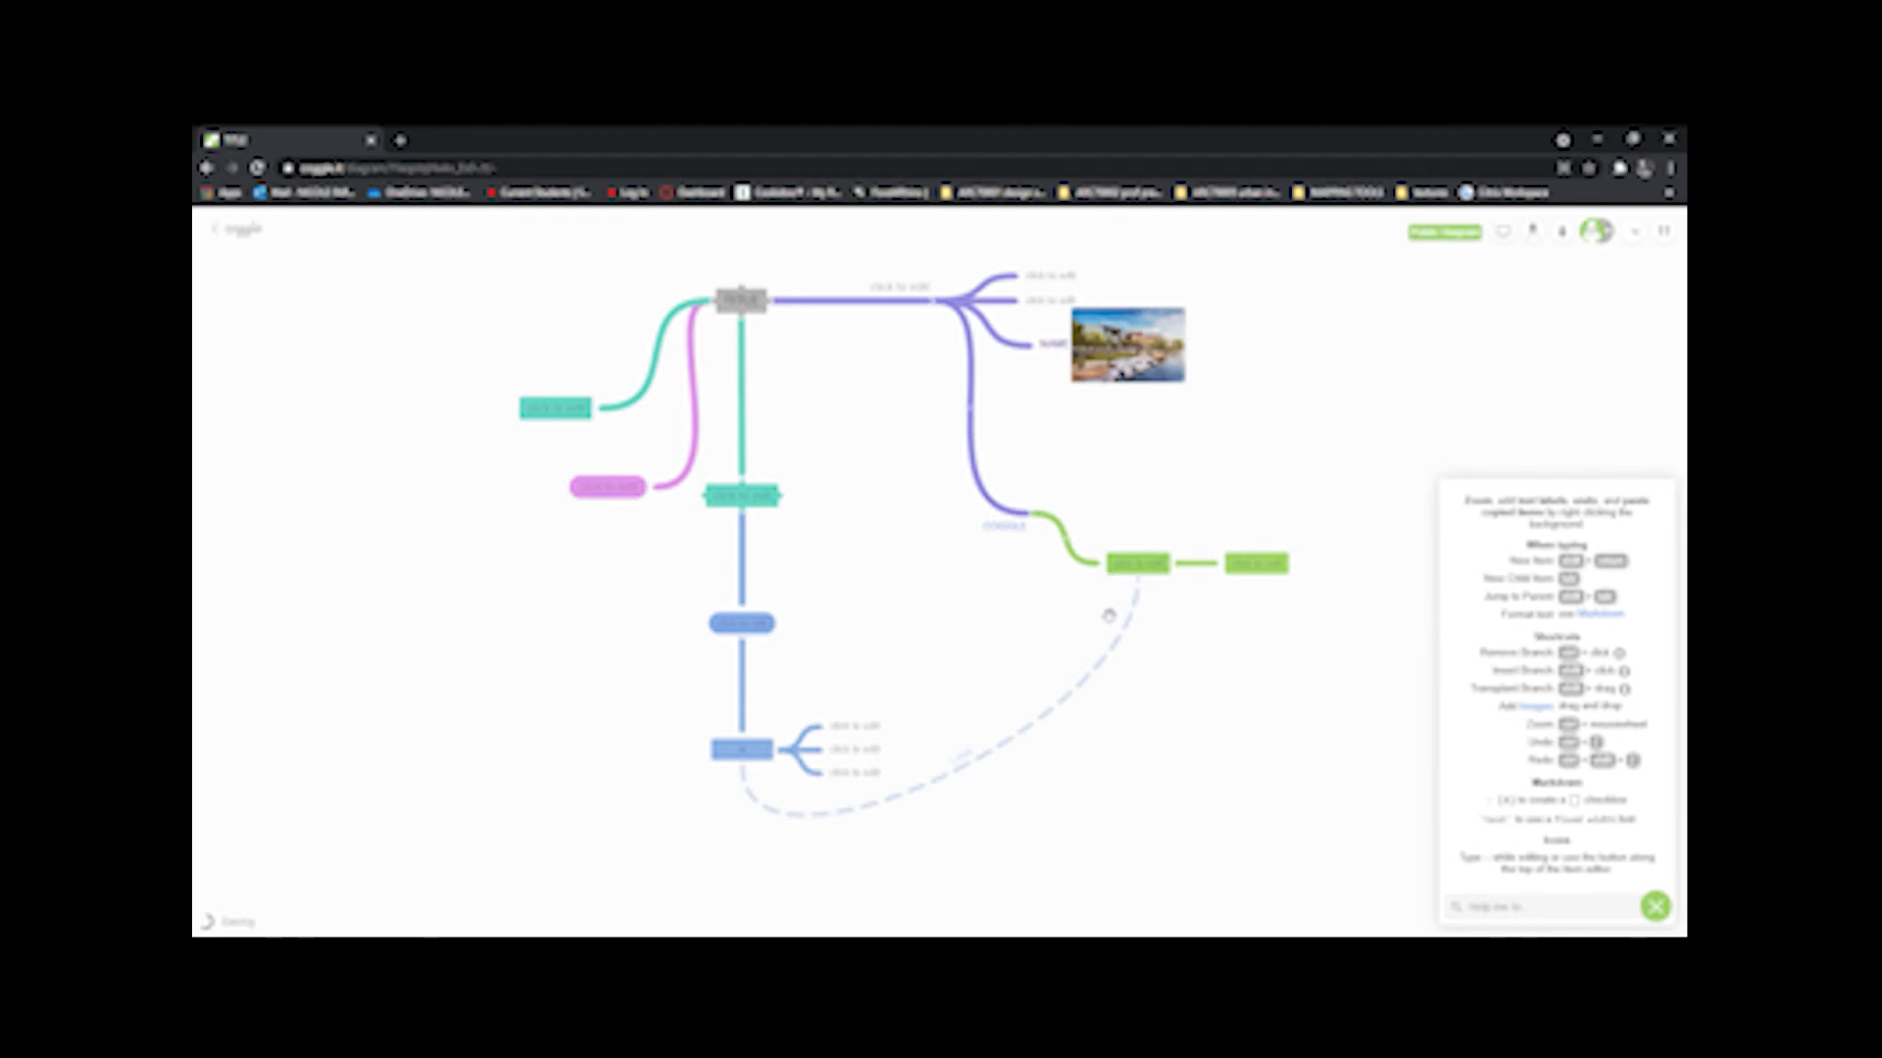
Step: View the options available on the empty background and inspect the whole mind map at different zoom levels
{"action": "right_click", "coordinate": [1128, 722]}
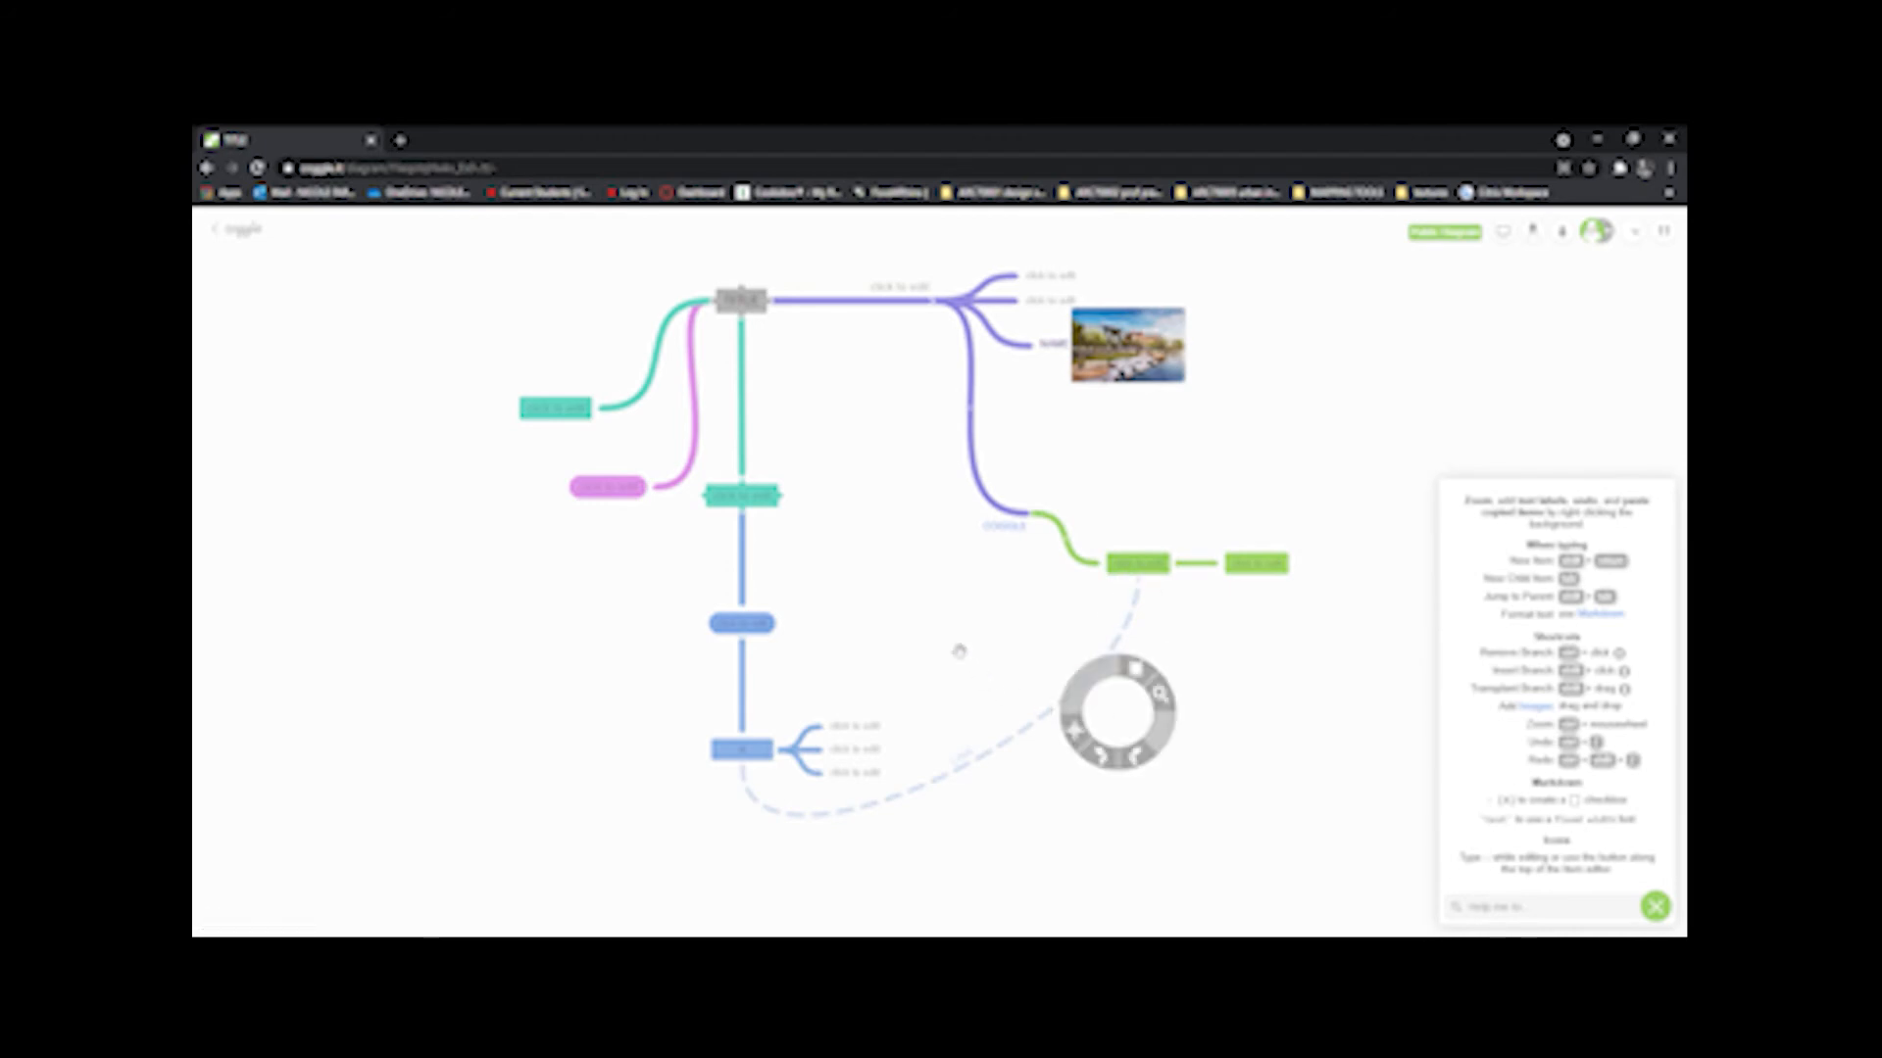
{"action": "right_click", "coordinate": [954, 649]}
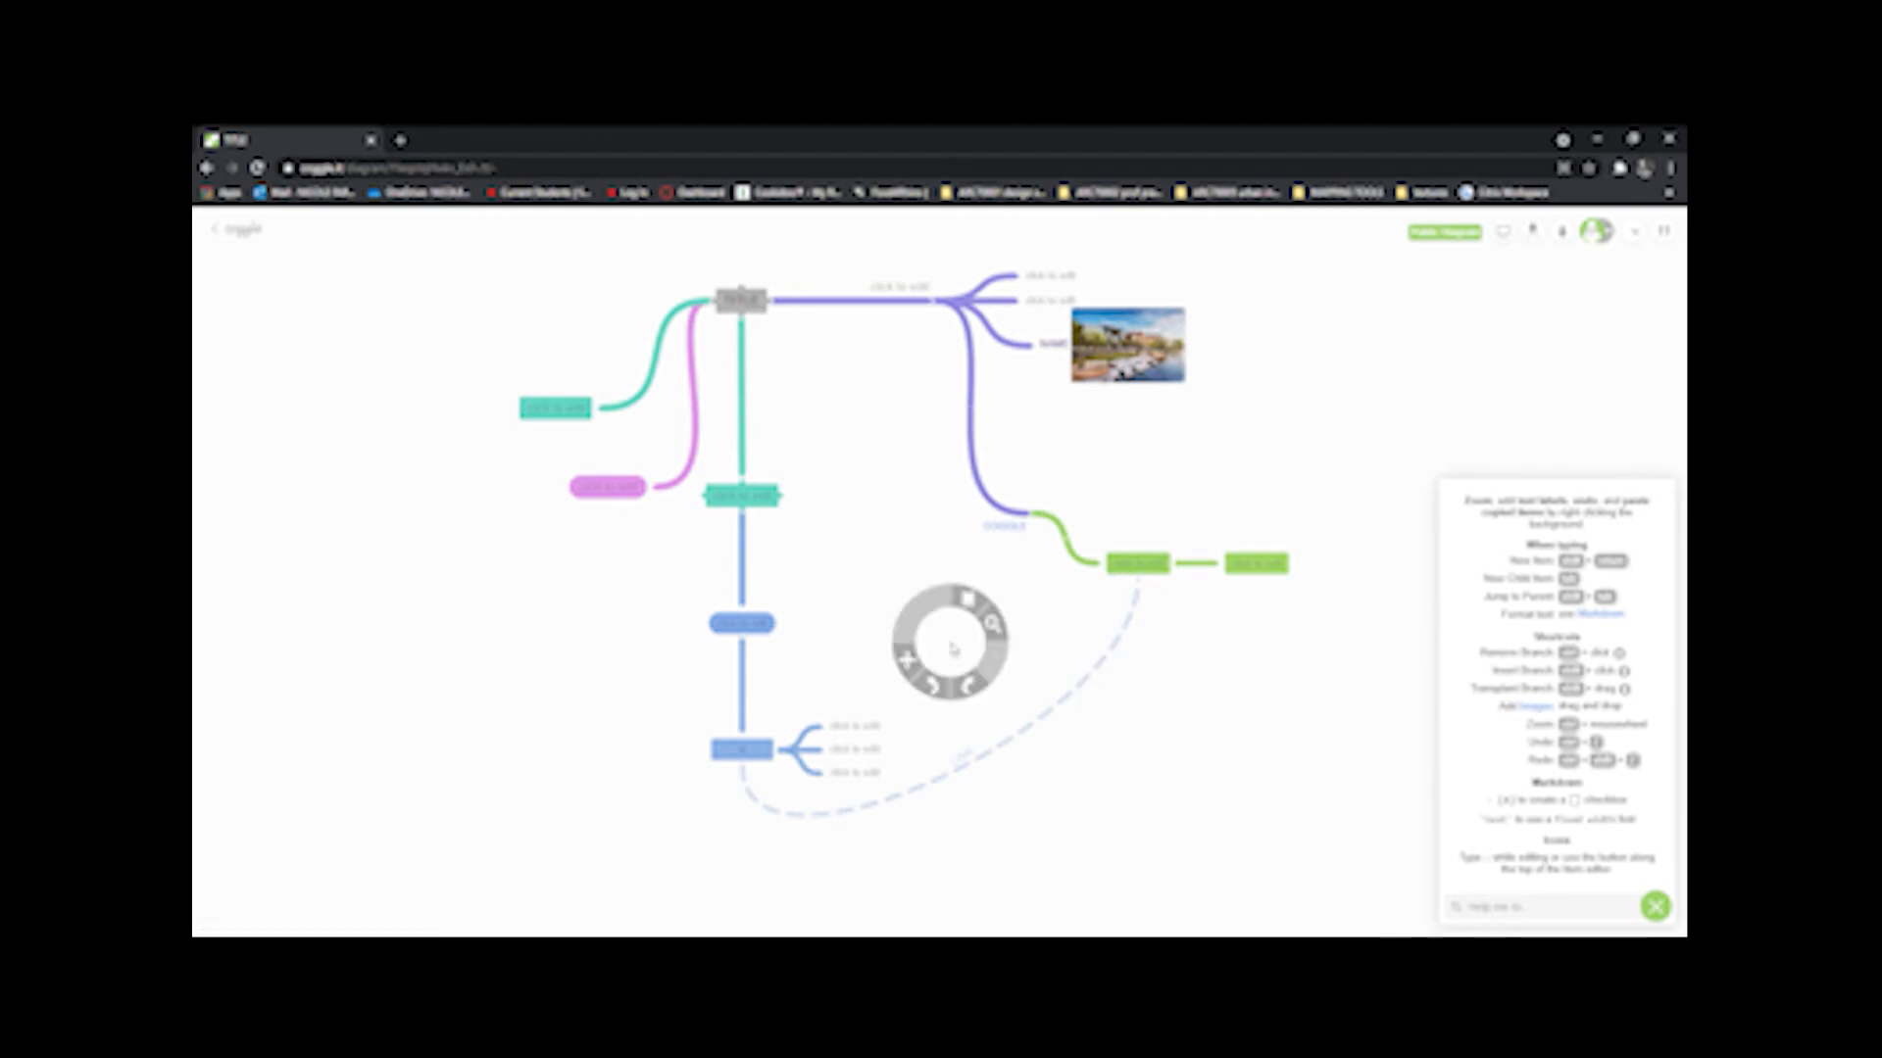
{"action": "scroll", "coordinate": [956, 648], "scroll_direction": "up", "scroll_amount": 2}
{"action": "scroll", "coordinate": [969, 652], "scroll_direction": "down", "scroll_amount": 4}
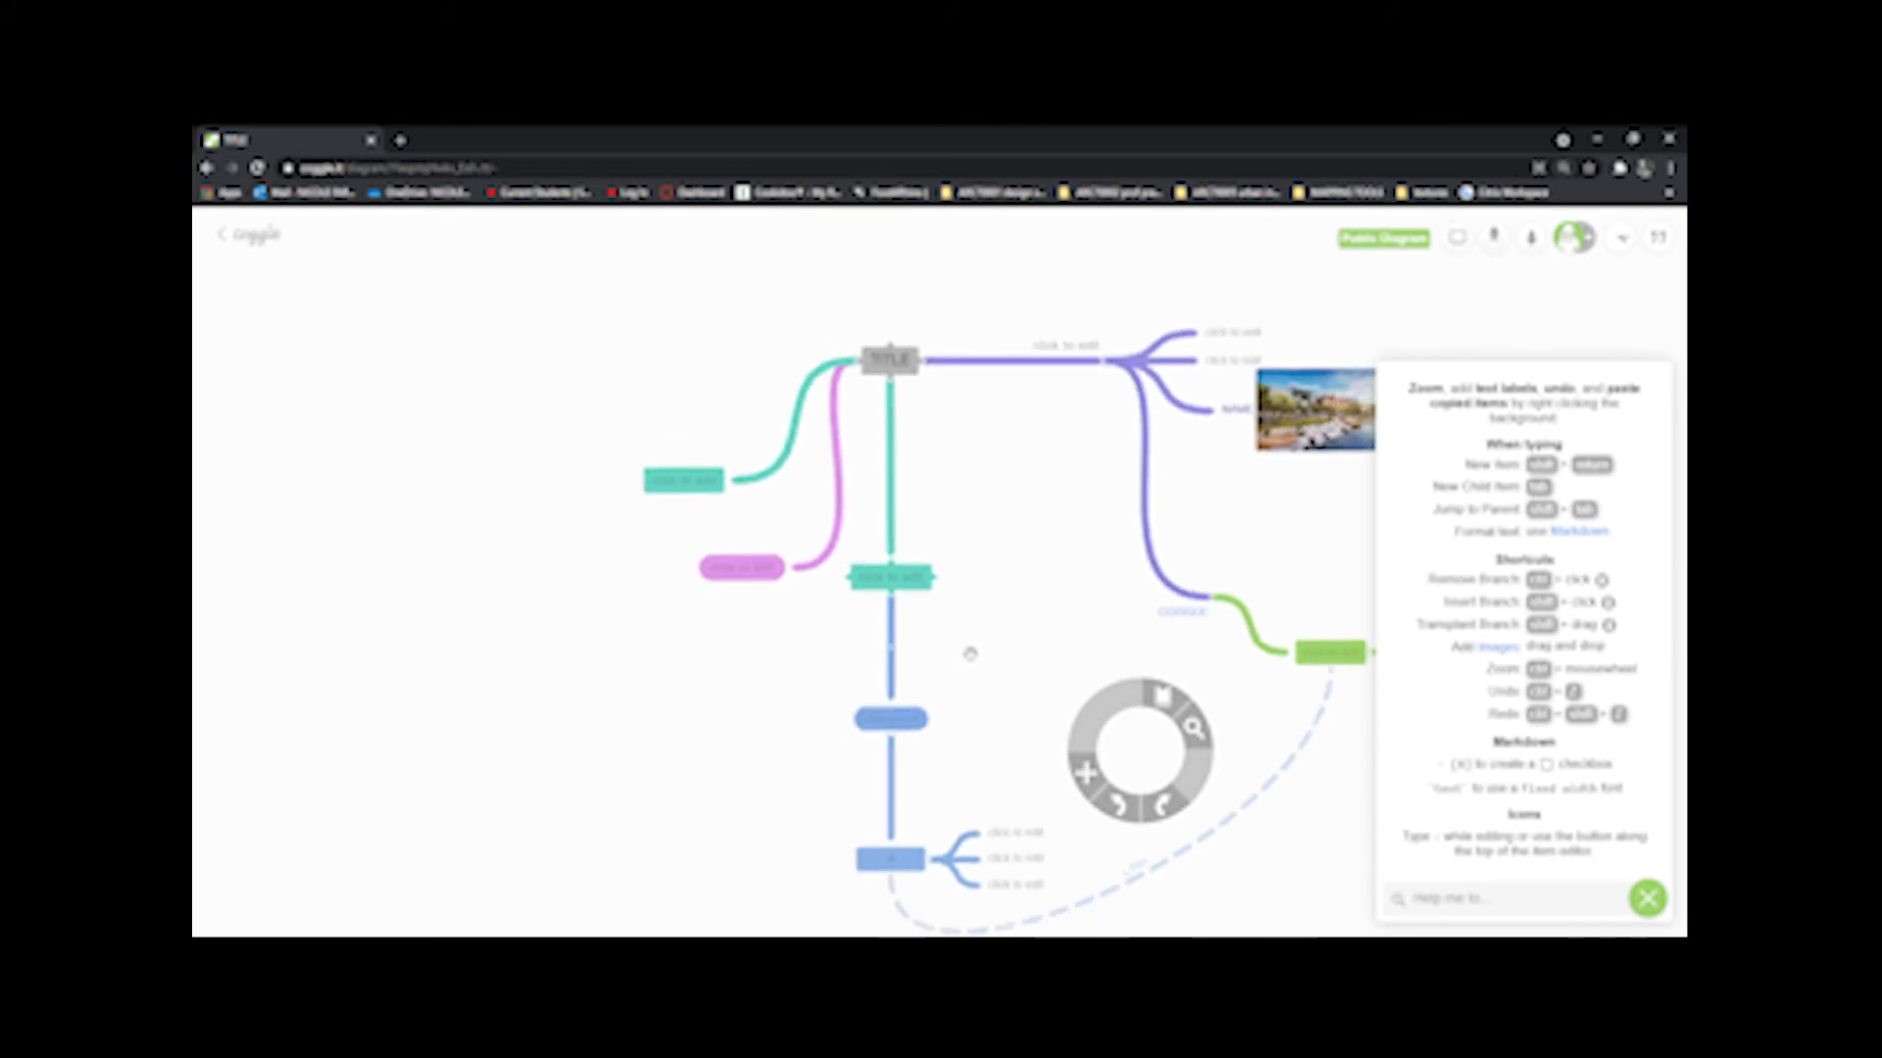
{"action": "scroll", "coordinate": [970, 651], "scroll_direction": "down", "scroll_amount": 3}
{"action": "scroll", "coordinate": [975, 659], "scroll_direction": "up", "scroll_amount": 6}
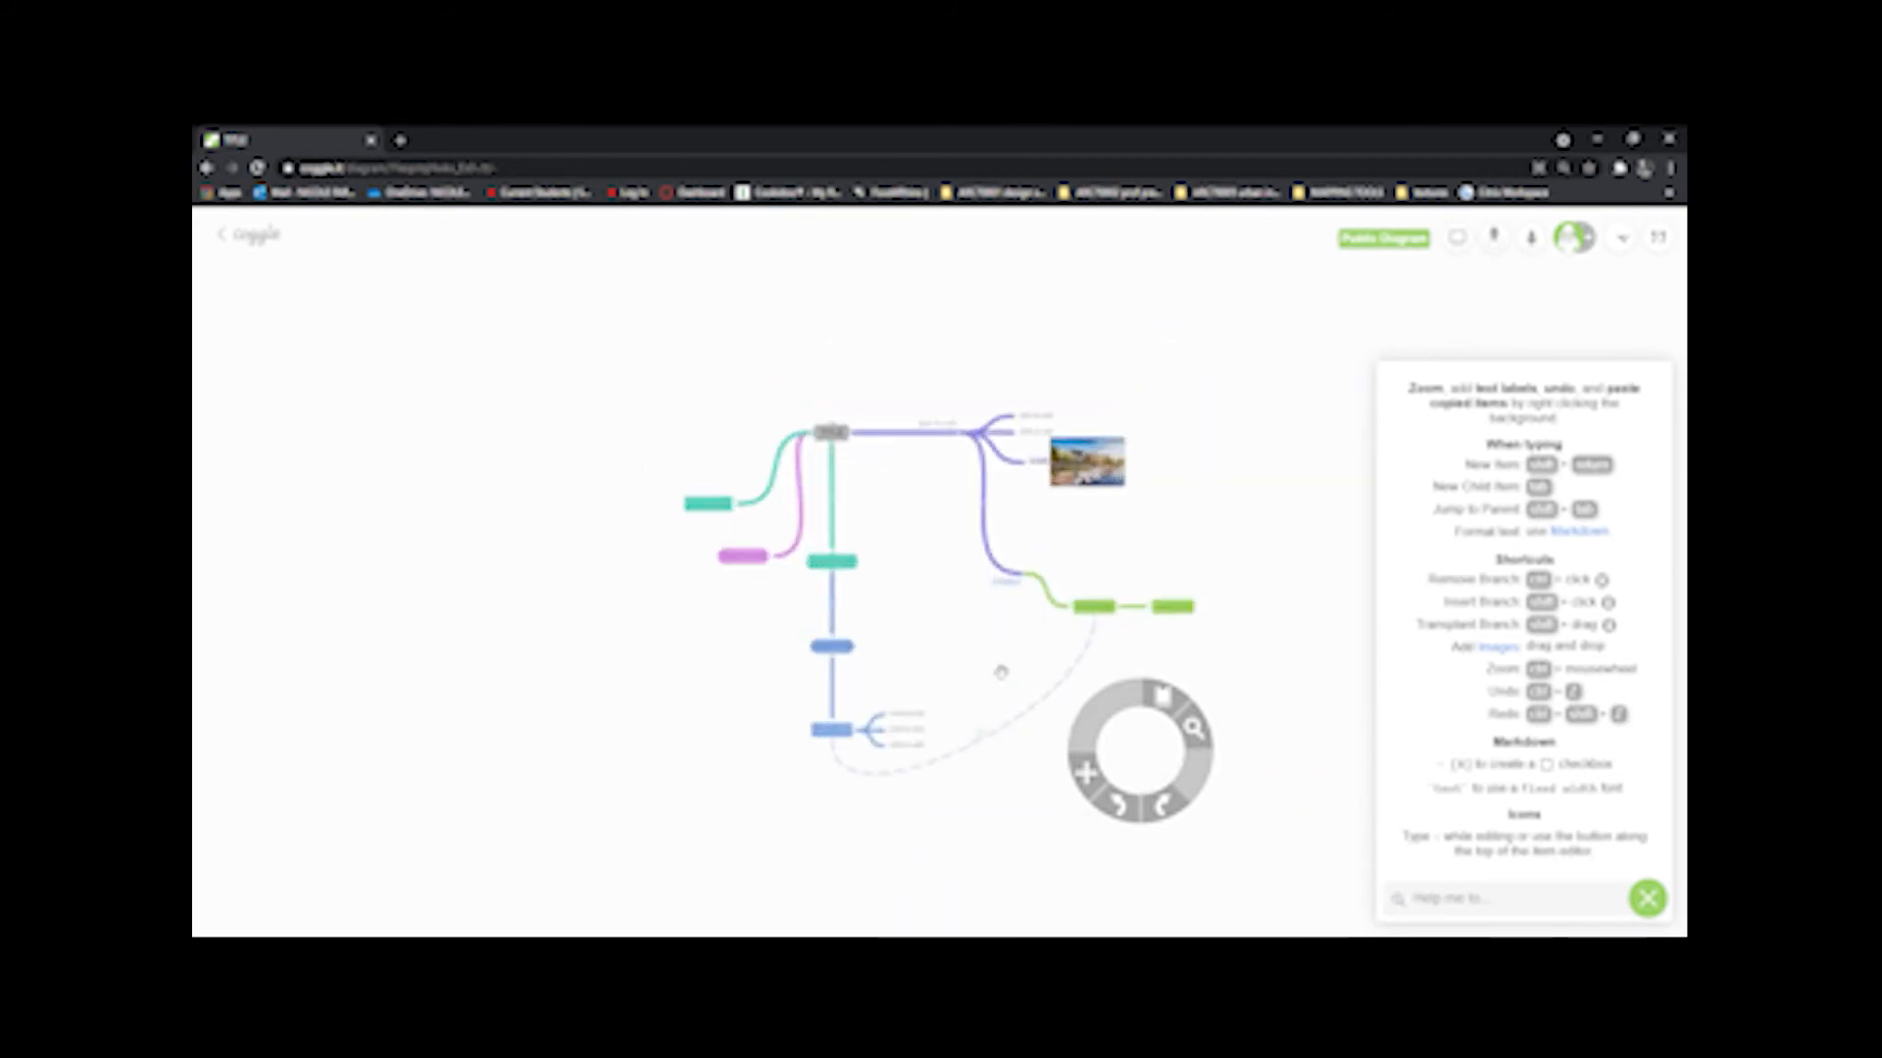
{"action": "scroll", "coordinate": [977, 656], "scroll_direction": "down", "scroll_amount": 4}
{"action": "scroll", "coordinate": [978, 647], "scroll_direction": "up", "scroll_amount": 3}
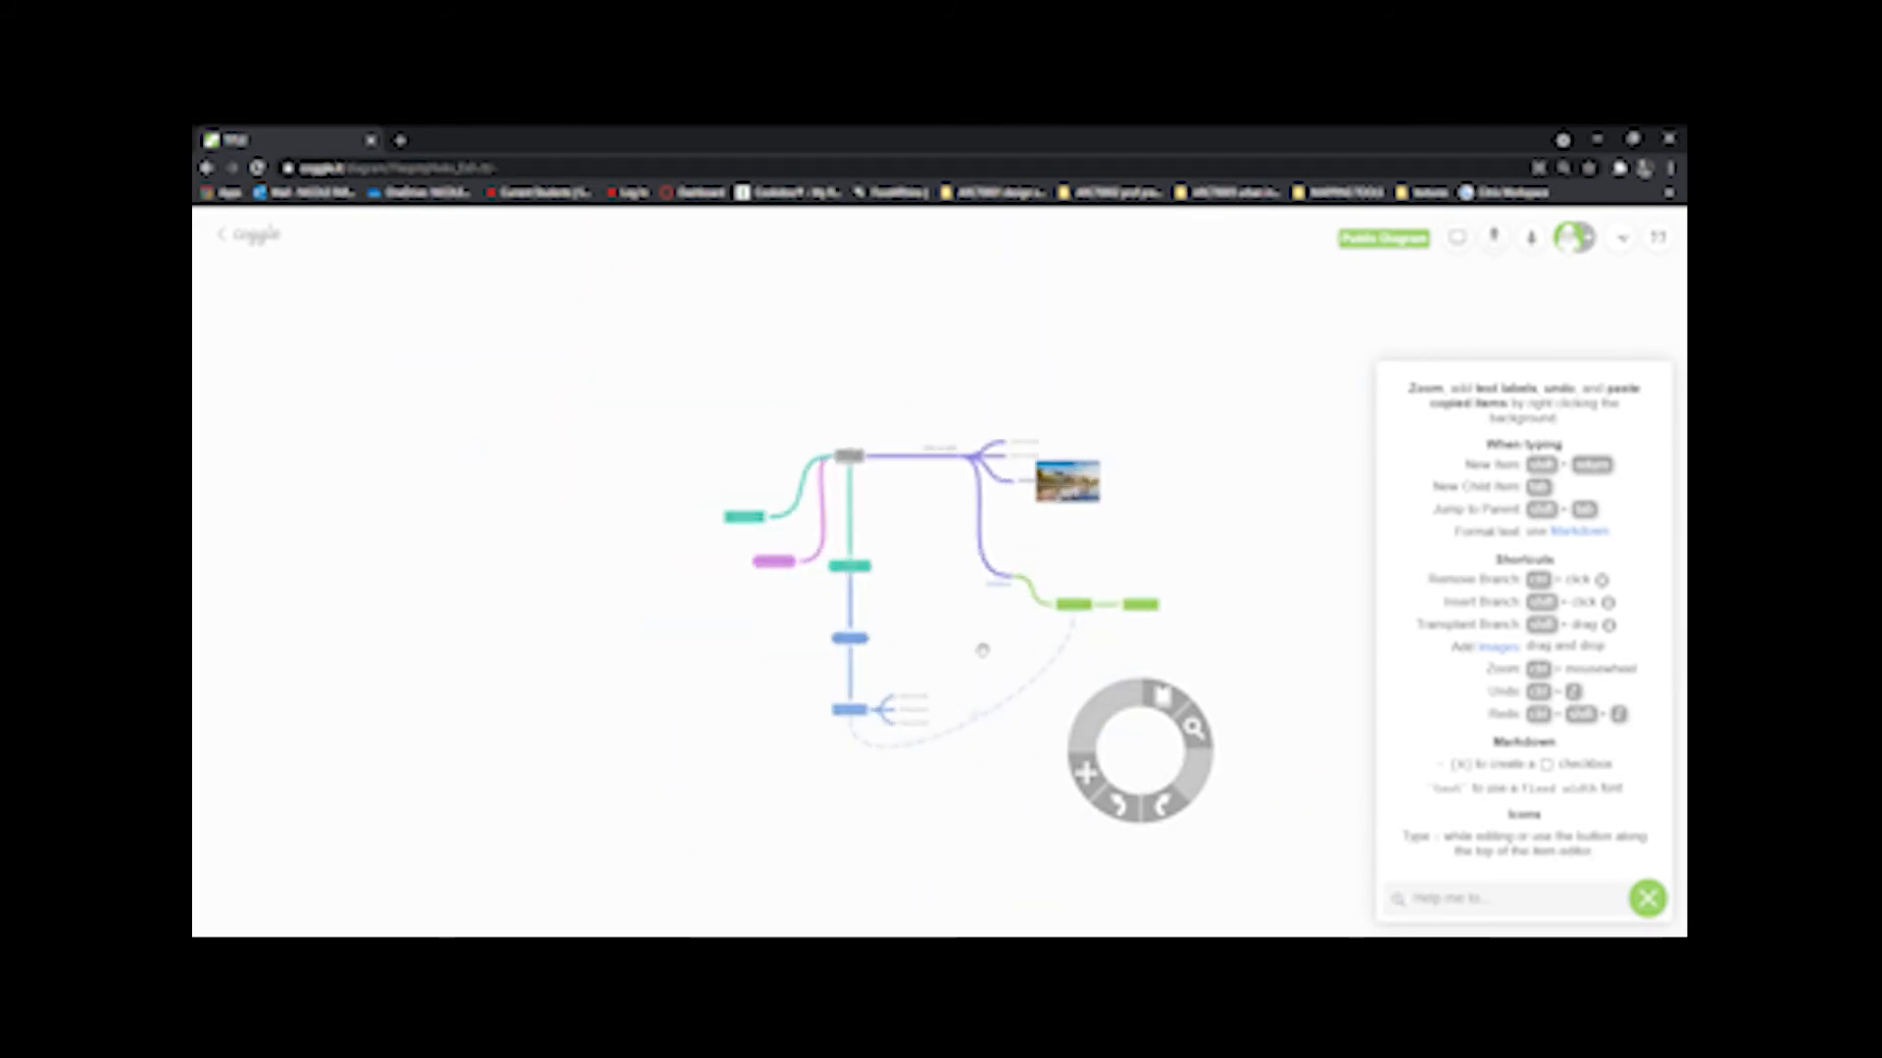
{"action": "left_click_drag", "start_coordinate": [885, 447], "coordinate": [912, 628]}
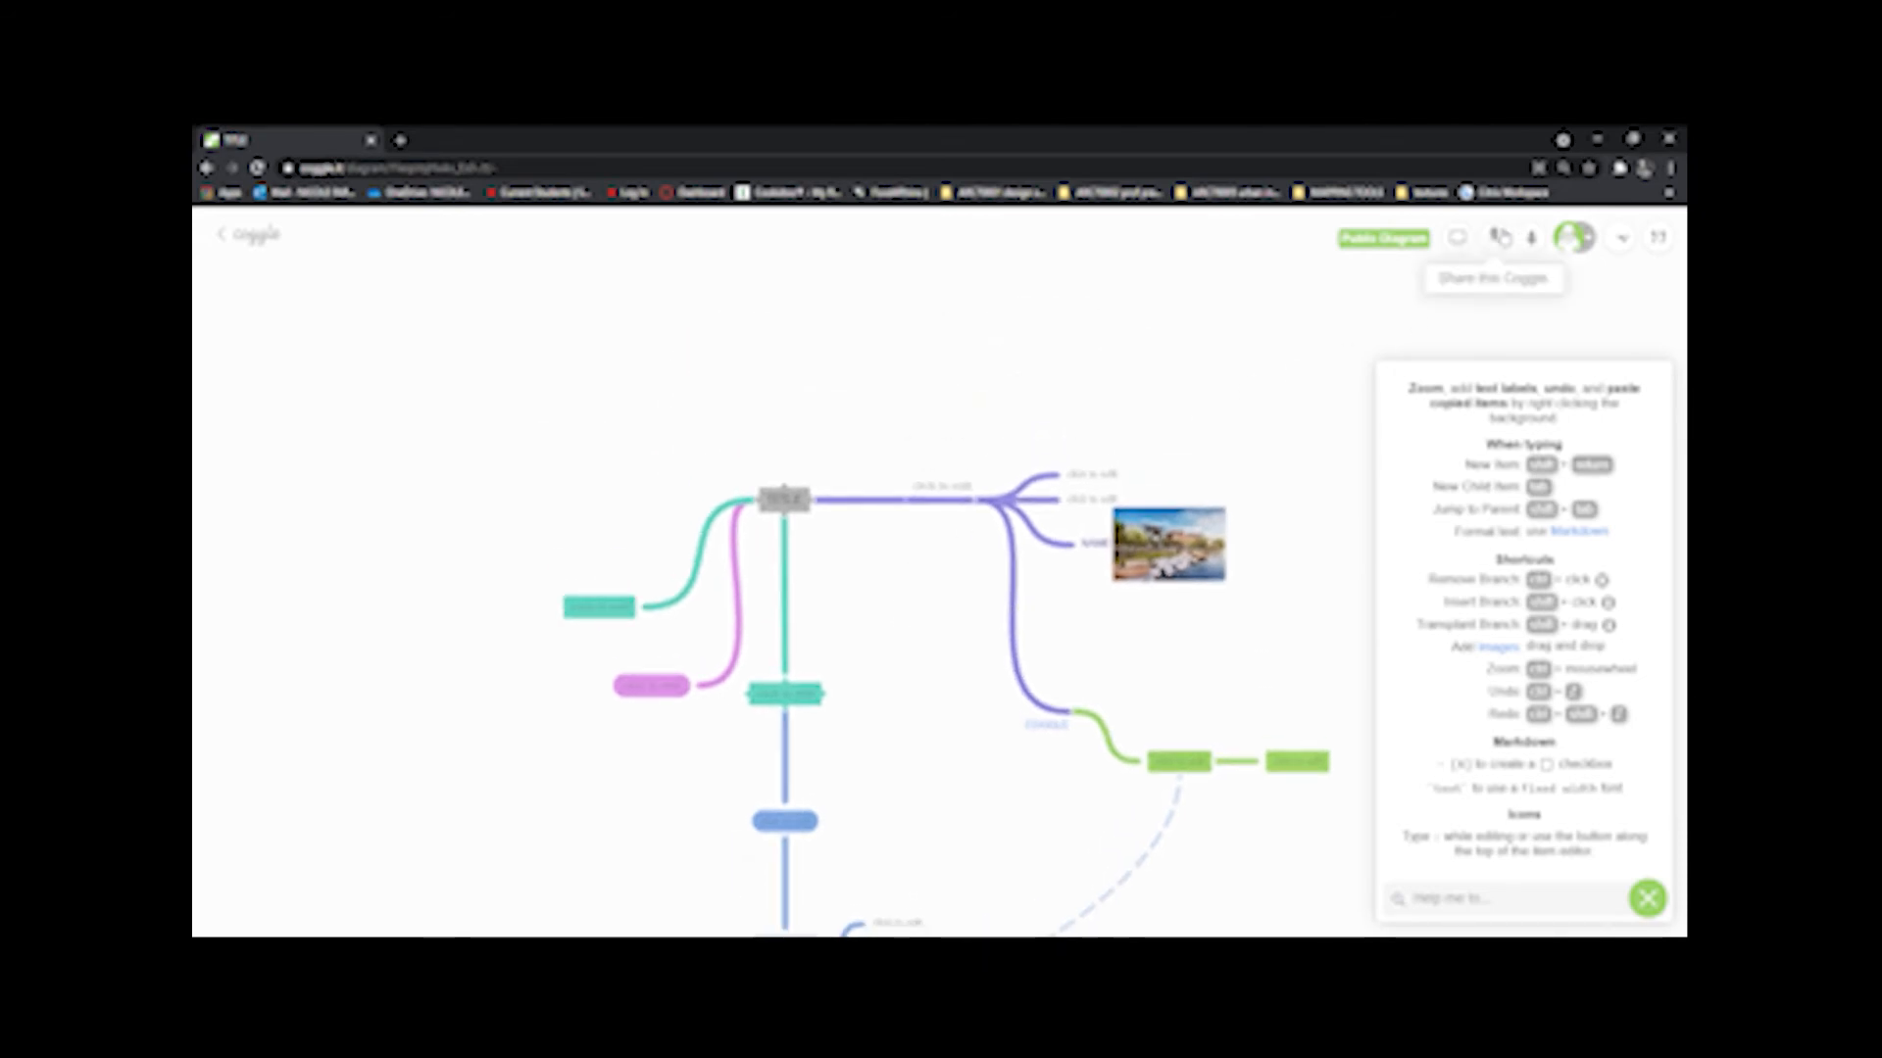
Step: Review the diagram's download formats and its sharing settings, then close them
{"action": "left_click", "coordinate": [1531, 237]}
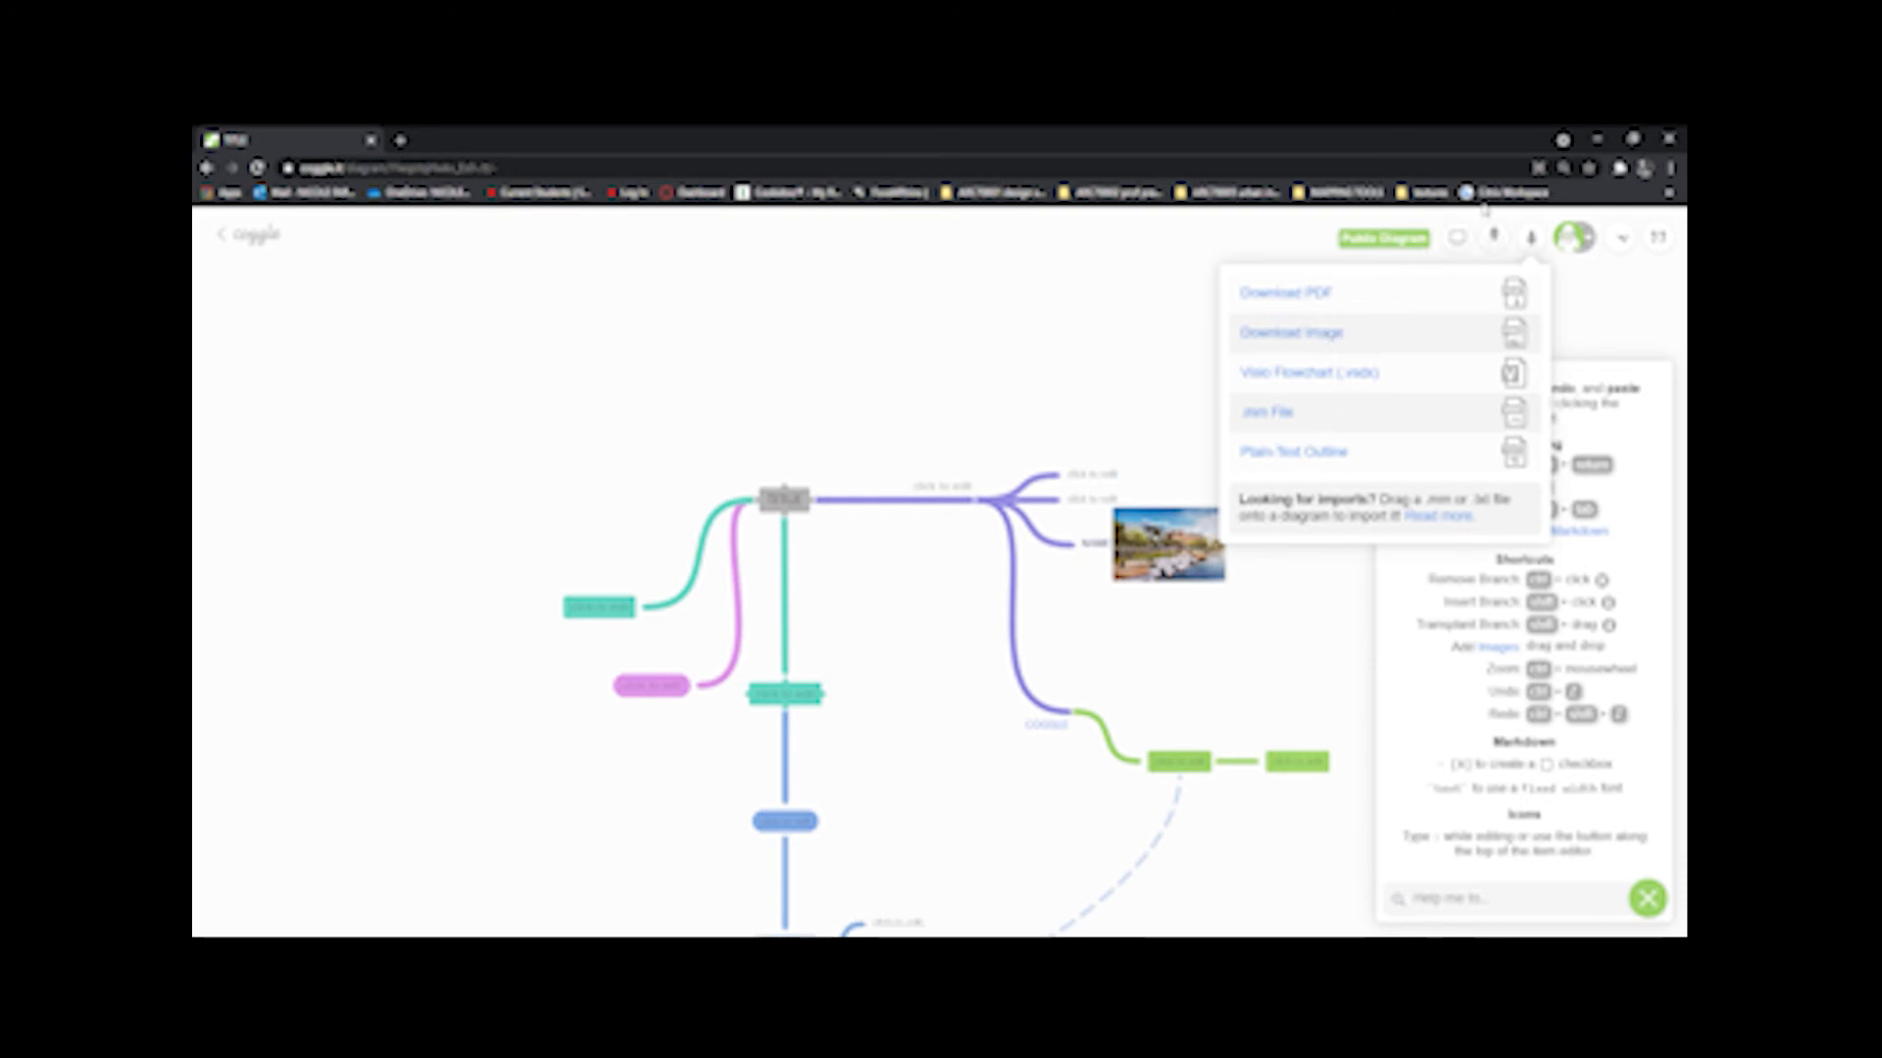
{"action": "left_click", "coordinate": [1493, 236]}
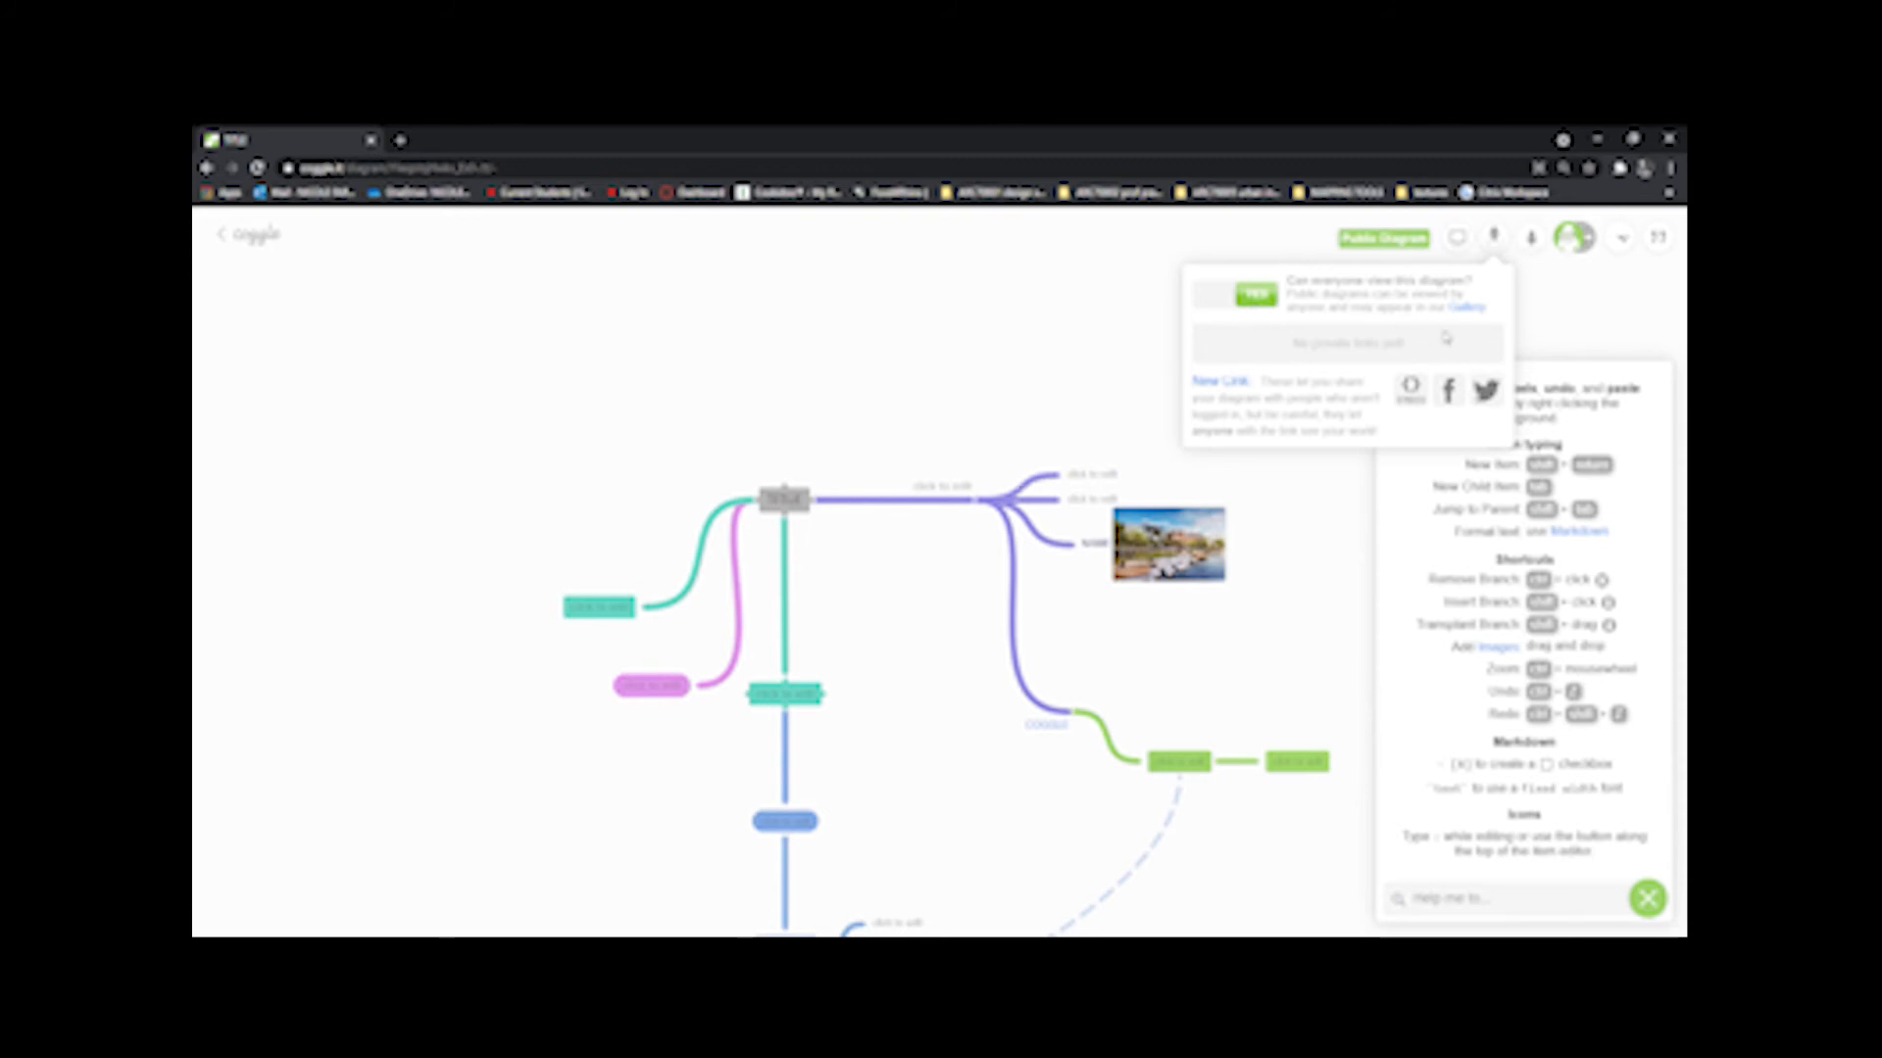
{"action": "left_click", "coordinate": [1588, 338]}
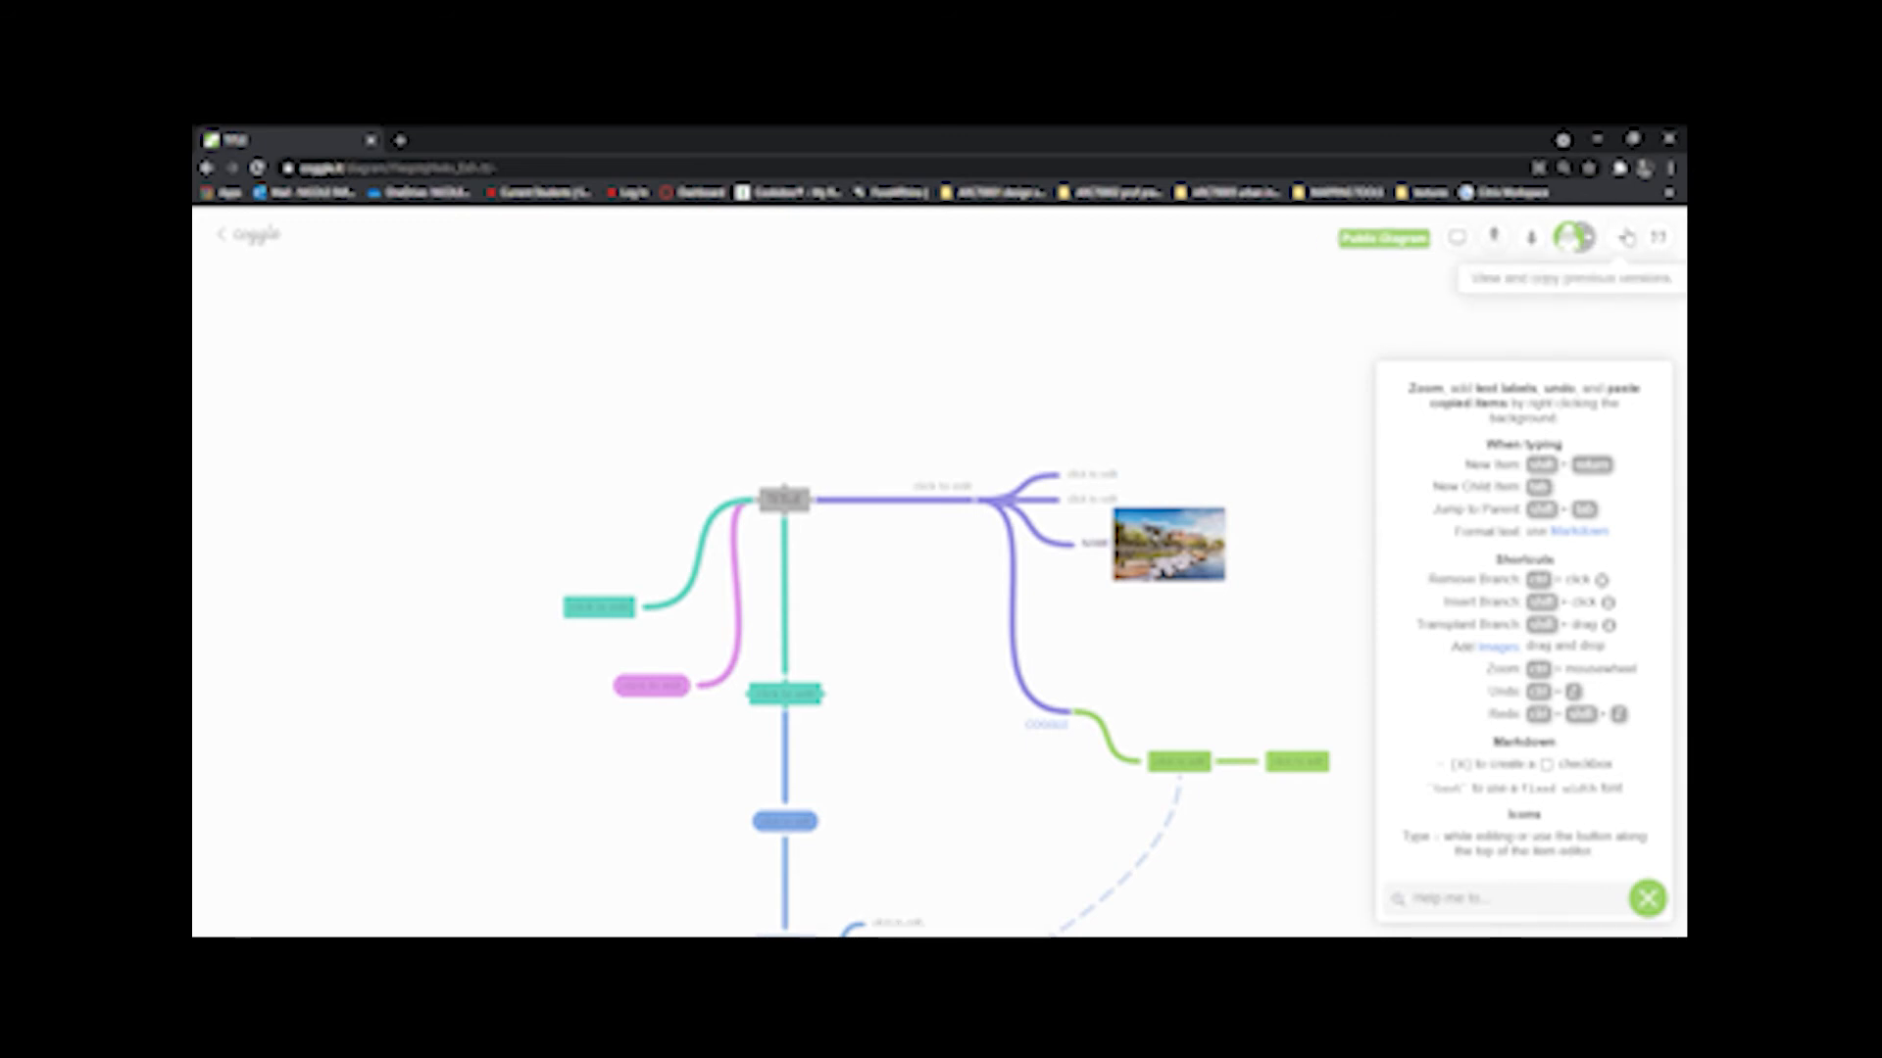
Step: Show the diagram's version history and check the posted messages
{"action": "left_click", "coordinate": [1637, 238]}
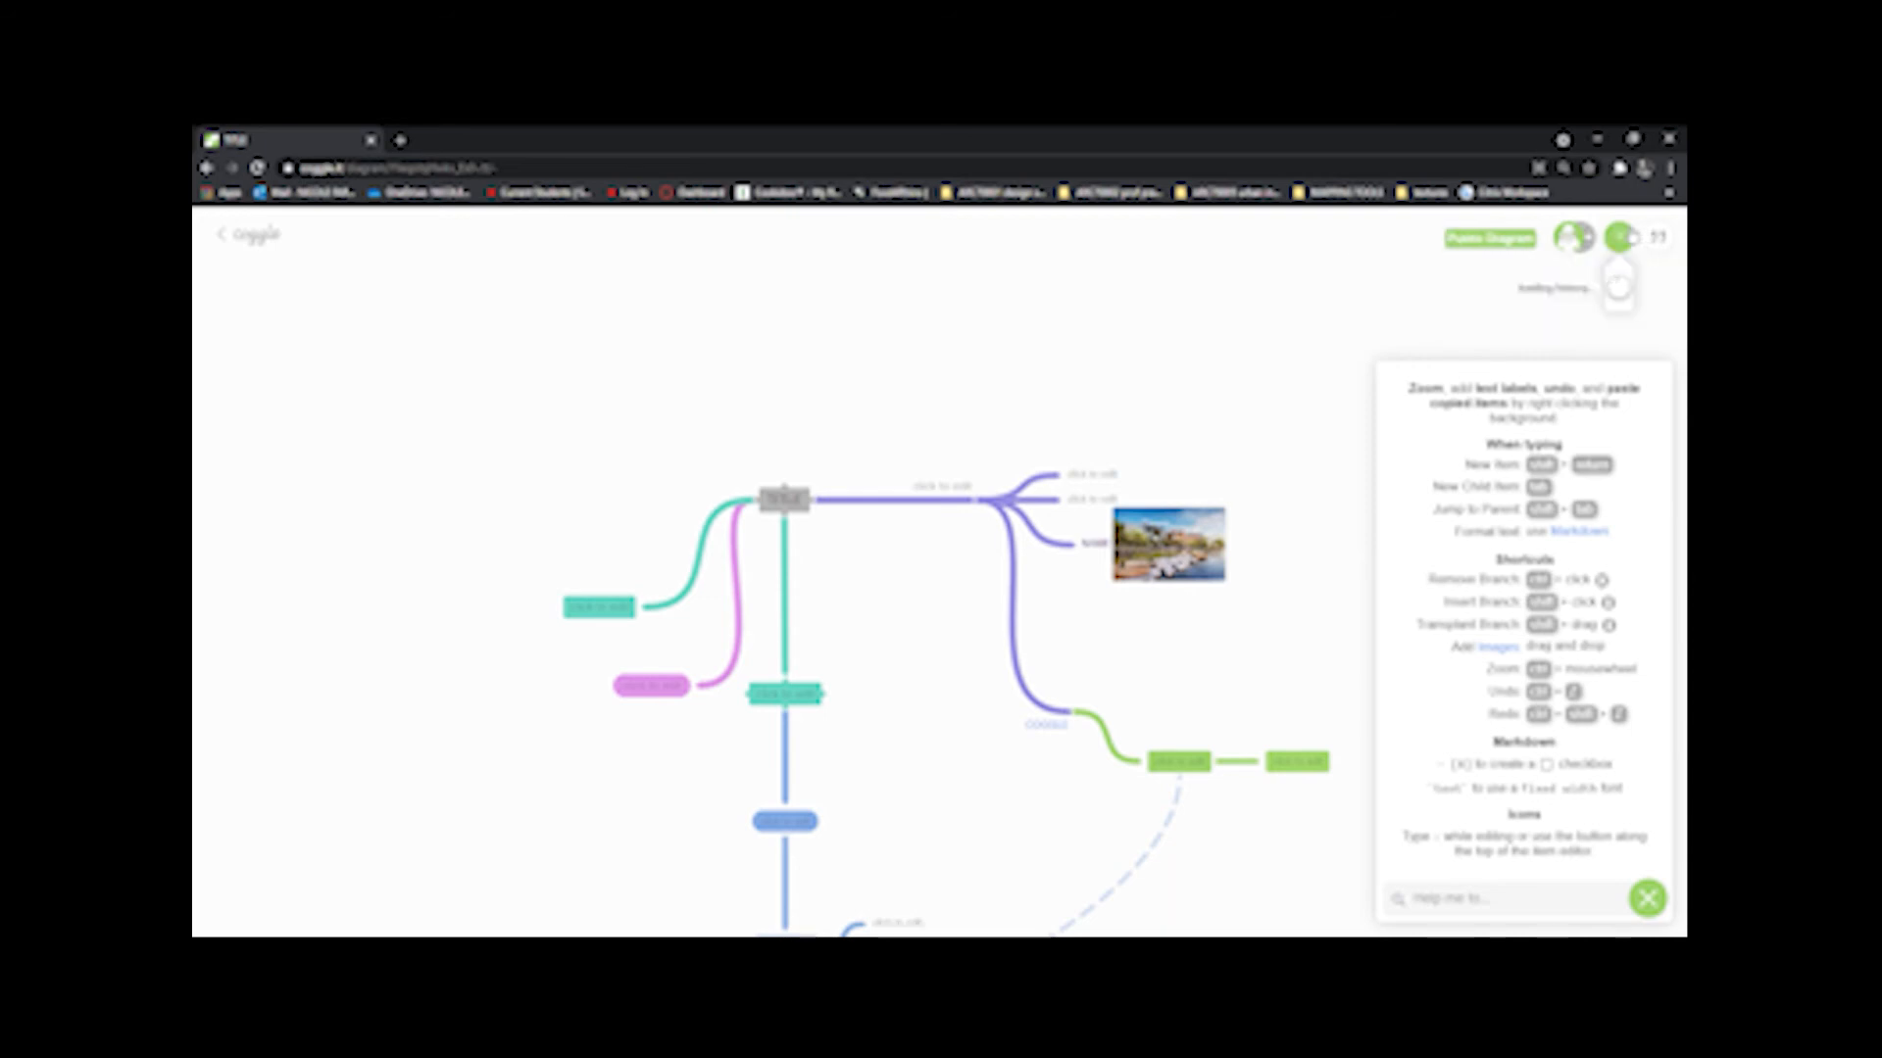
{"action": "mouse_move", "coordinate": [1619, 814]}
{"action": "left_mouse_down"}
{"action": "mouse_move", "coordinate": [1622, 392]}
{"action": "mouse_move", "coordinate": [1619, 532]}
{"action": "mouse_move", "coordinate": [1658, 657]}
{"action": "mouse_move", "coordinate": [1622, 756]}
{"action": "mouse_move", "coordinate": [1624, 822]}
{"action": "left_mouse_up"}
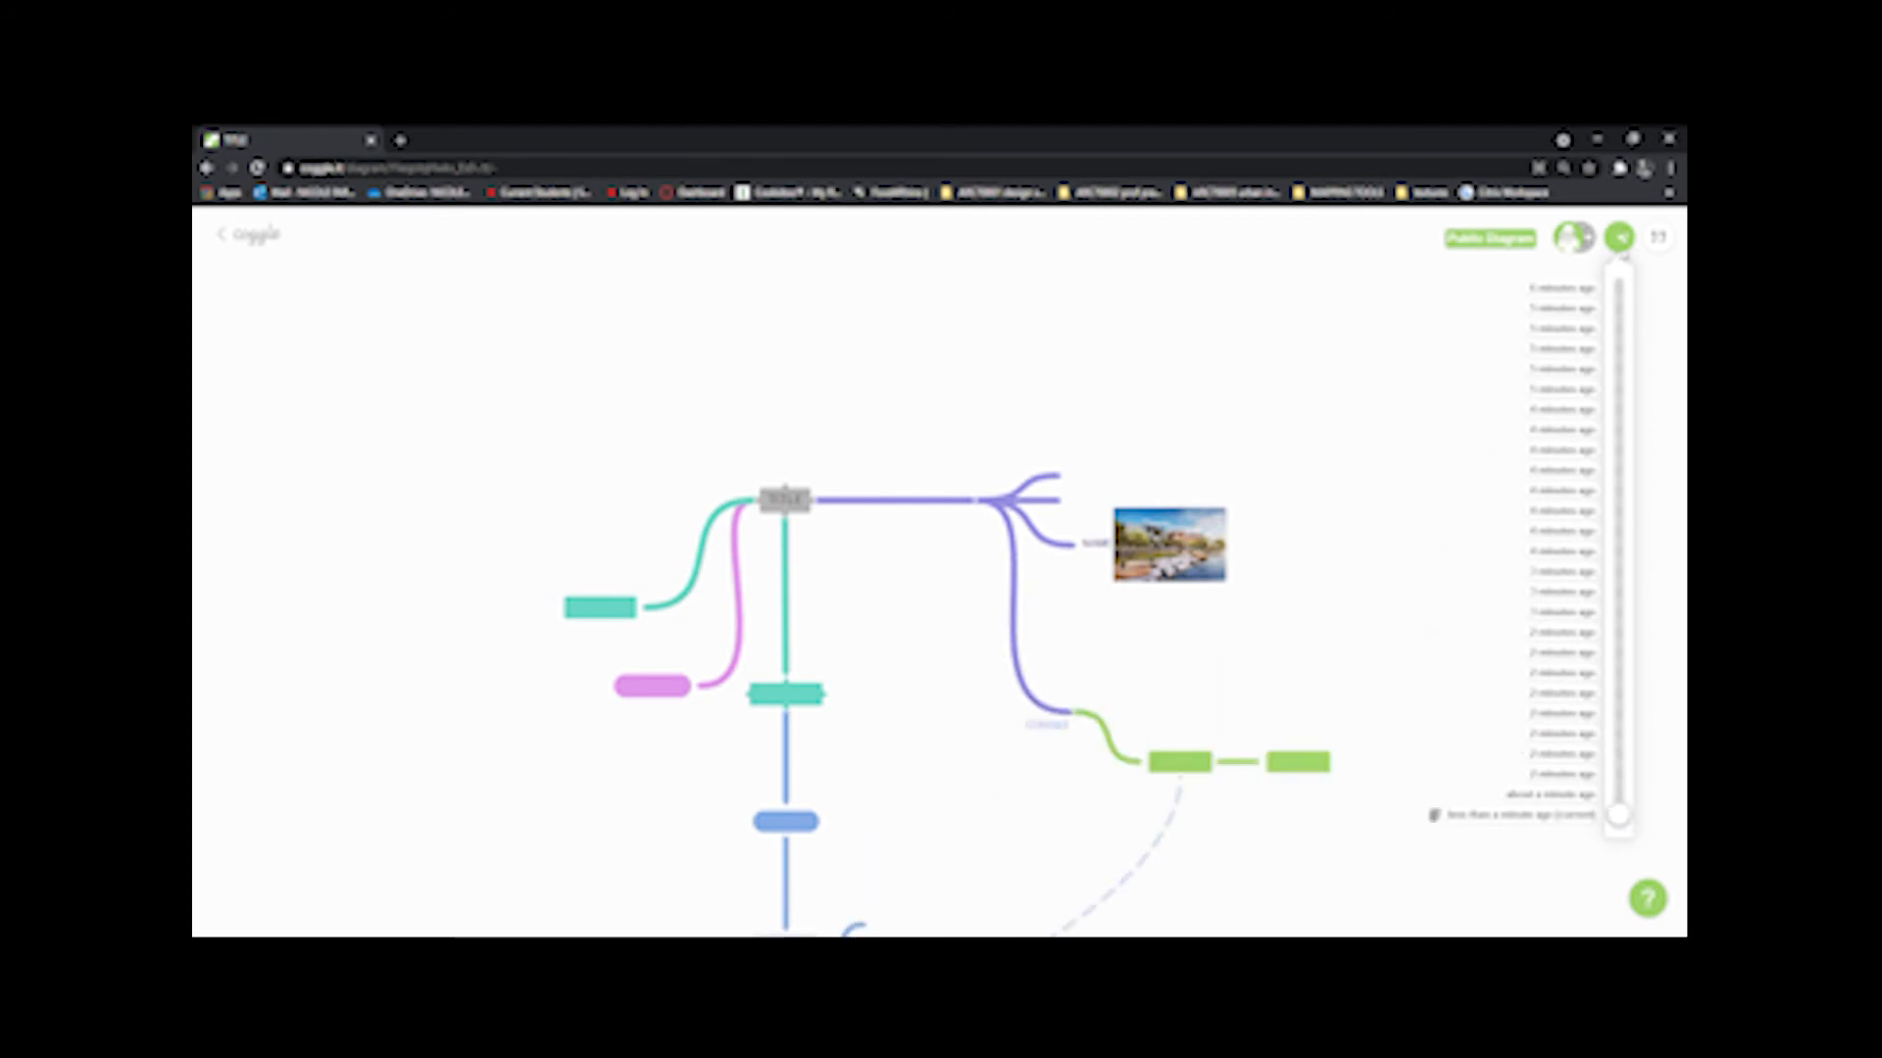
{"action": "left_click", "coordinate": [1663, 240]}
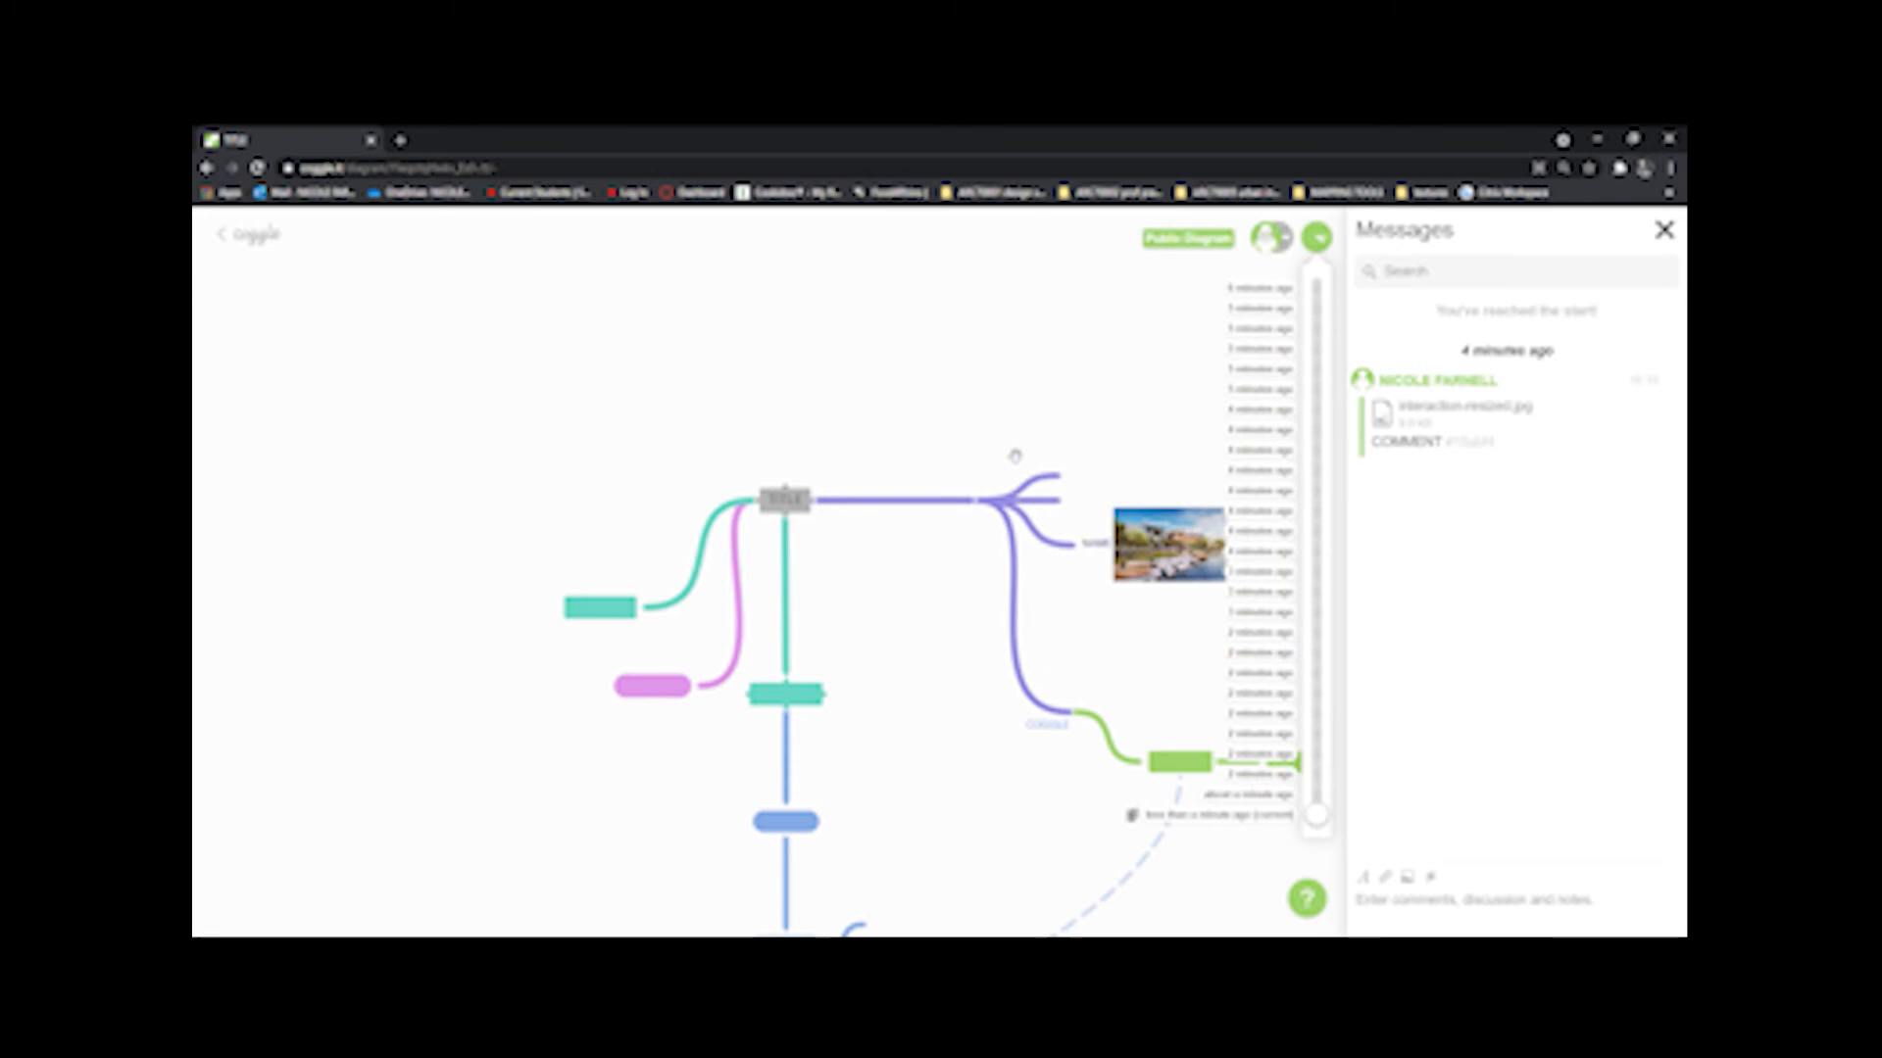
{"action": "left_click", "coordinate": [1665, 232]}
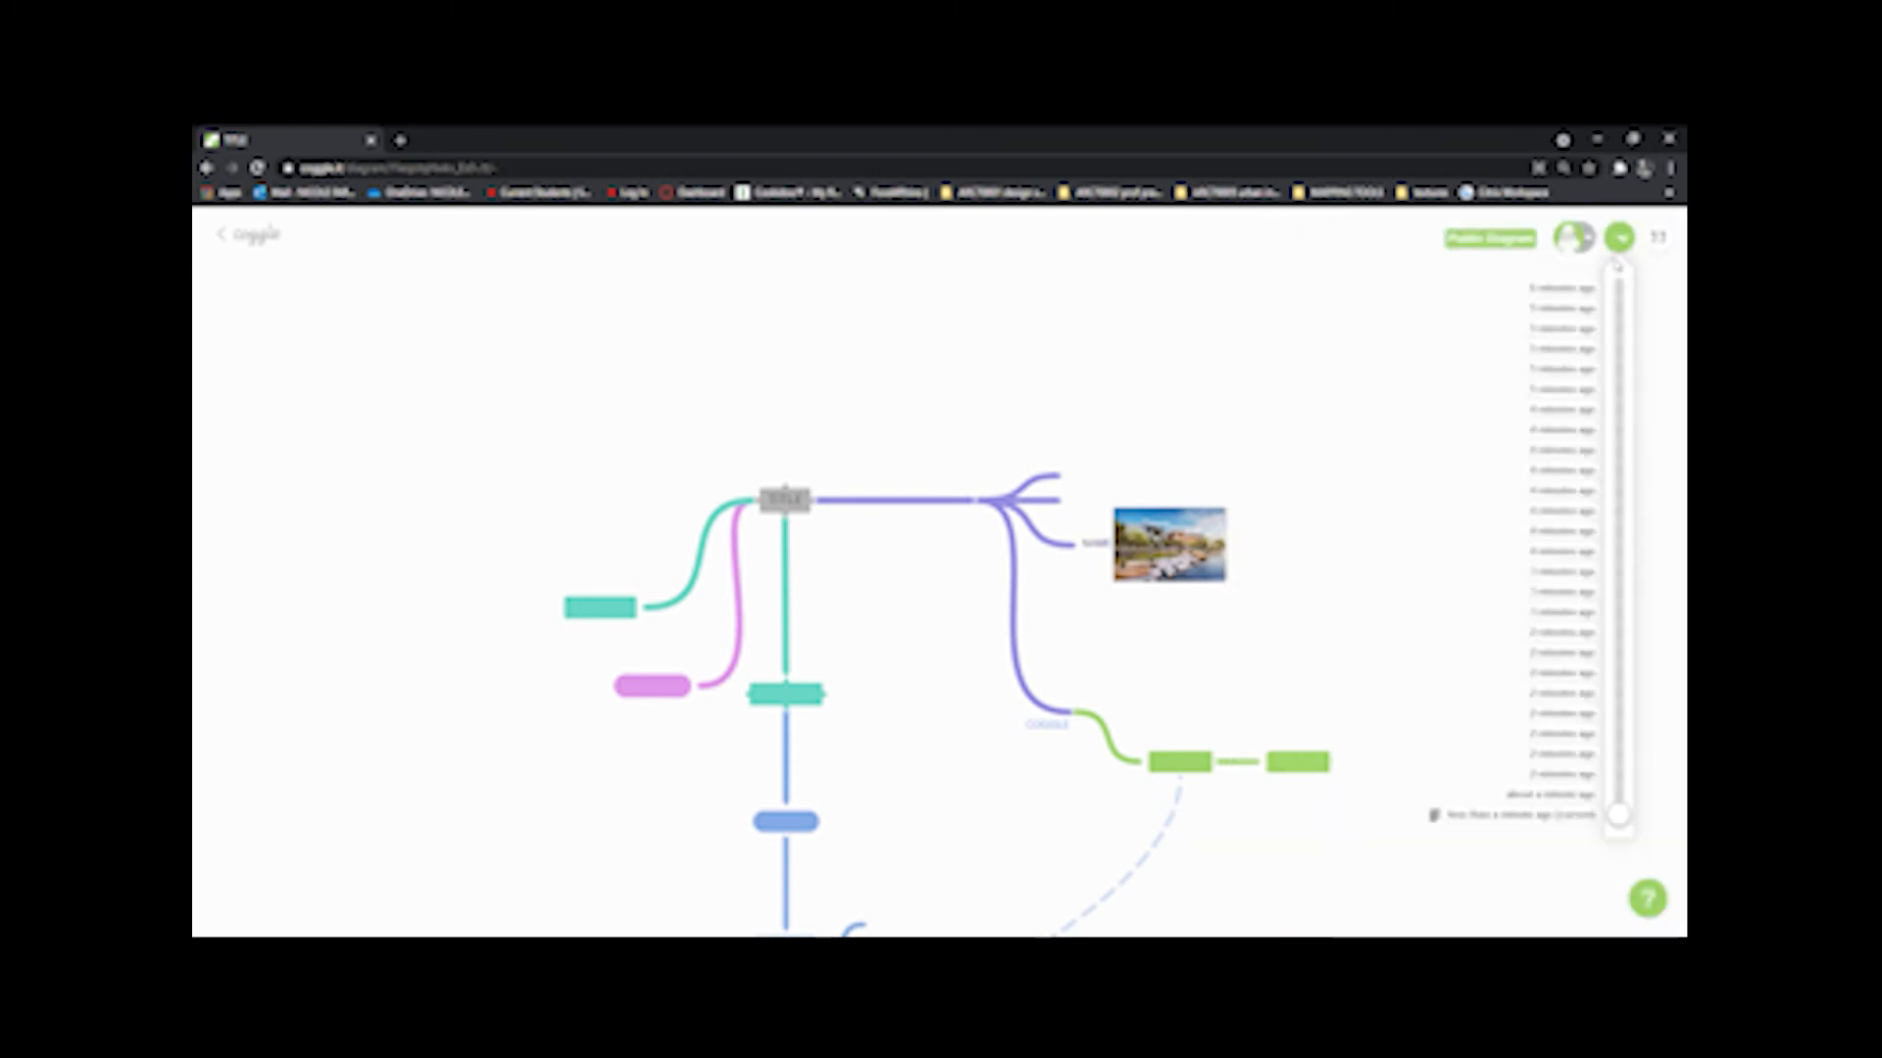
{"action": "left_click_drag", "start_coordinate": [1013, 439], "coordinate": [1107, 394]}
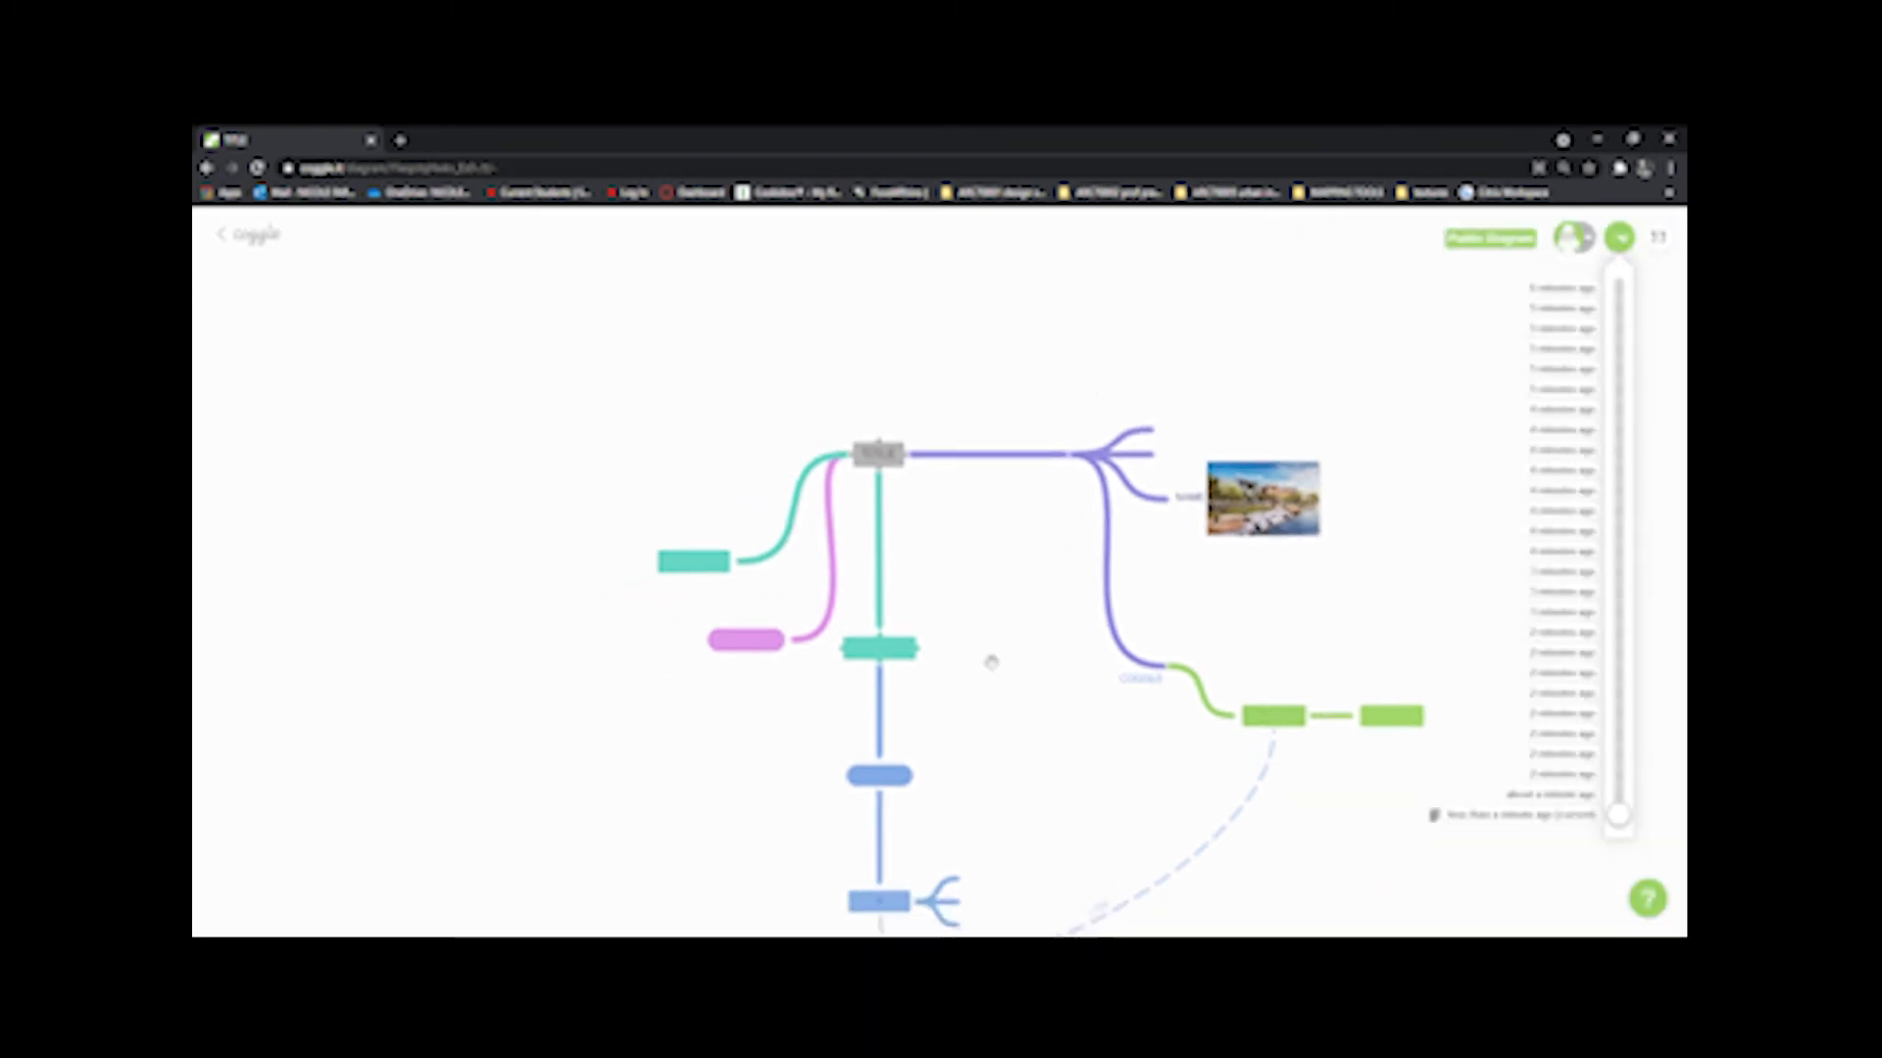
{"action": "scroll", "coordinate": [991, 663], "scroll_direction": "down", "scroll_amount": 2}
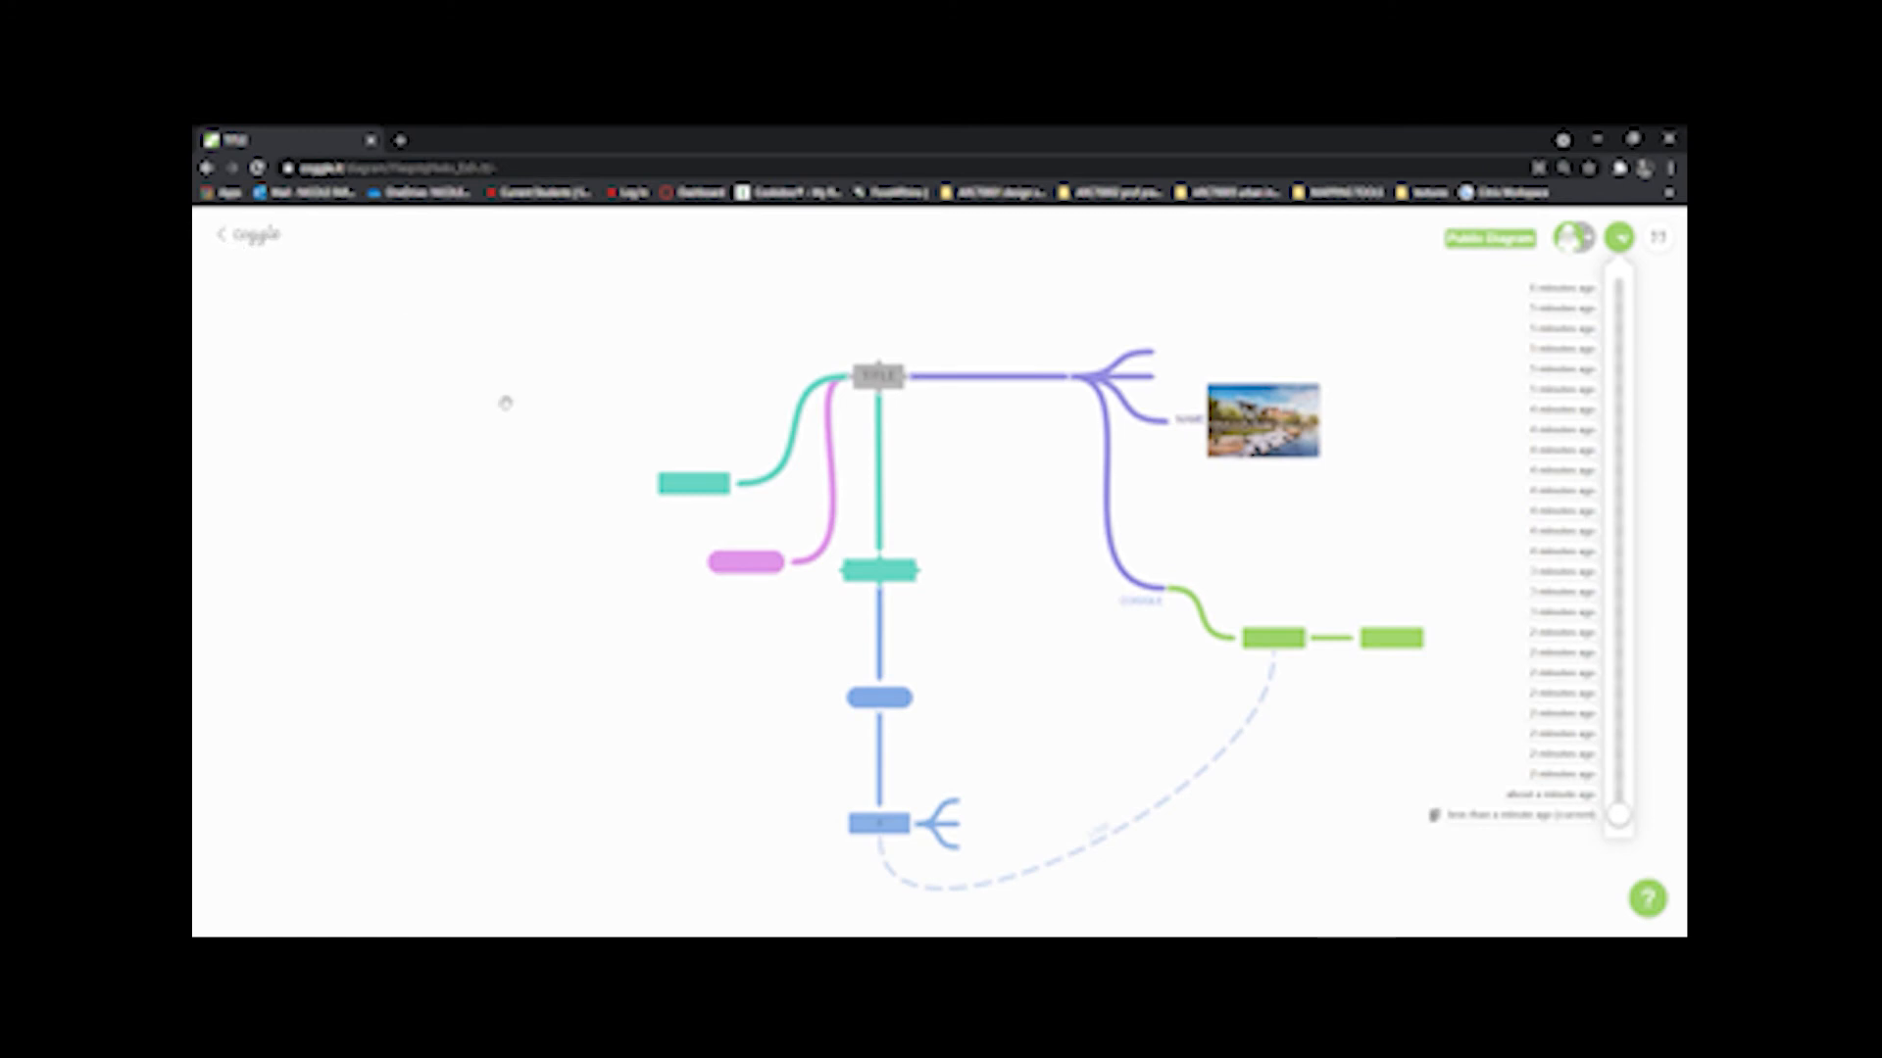
Step: Go back to the list of diagrams, open Sustainable Land Management and examine its overall layout and branches
{"action": "left_click", "coordinate": [251, 234]}
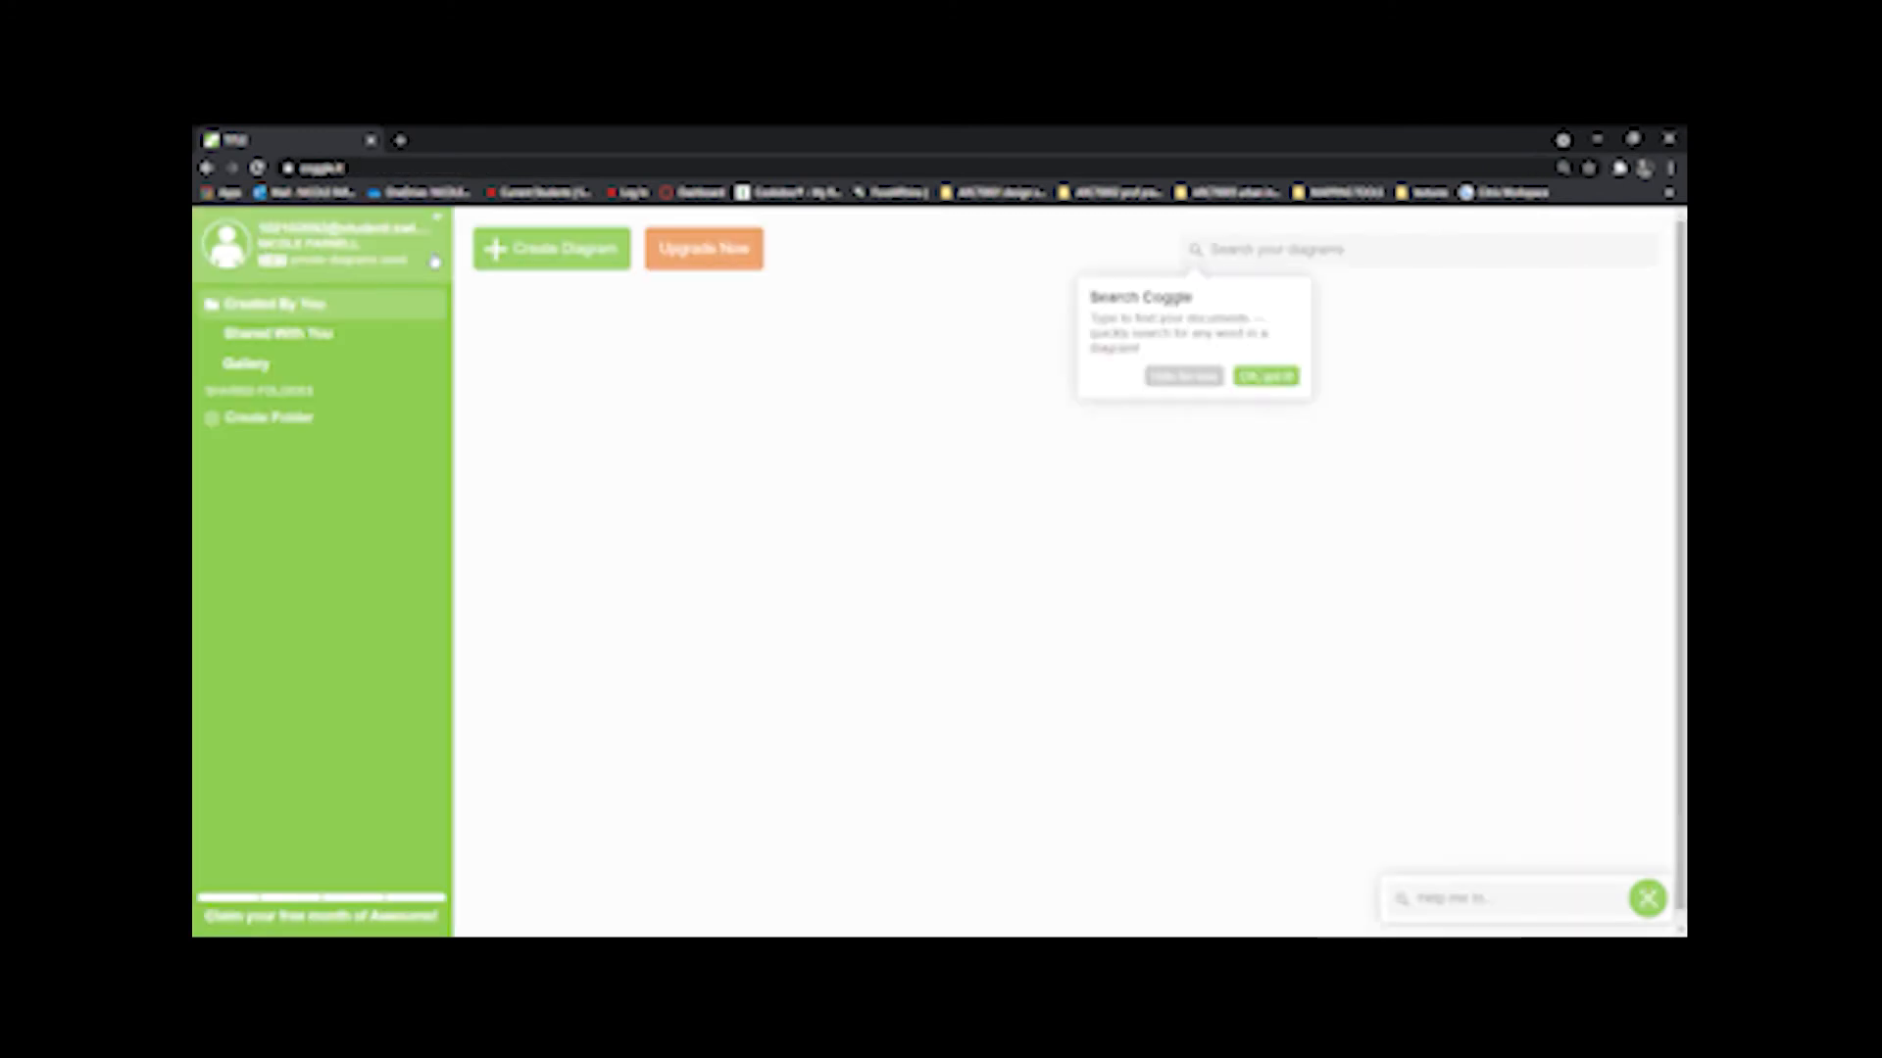
{"action": "left_click", "coordinate": [1086, 389]}
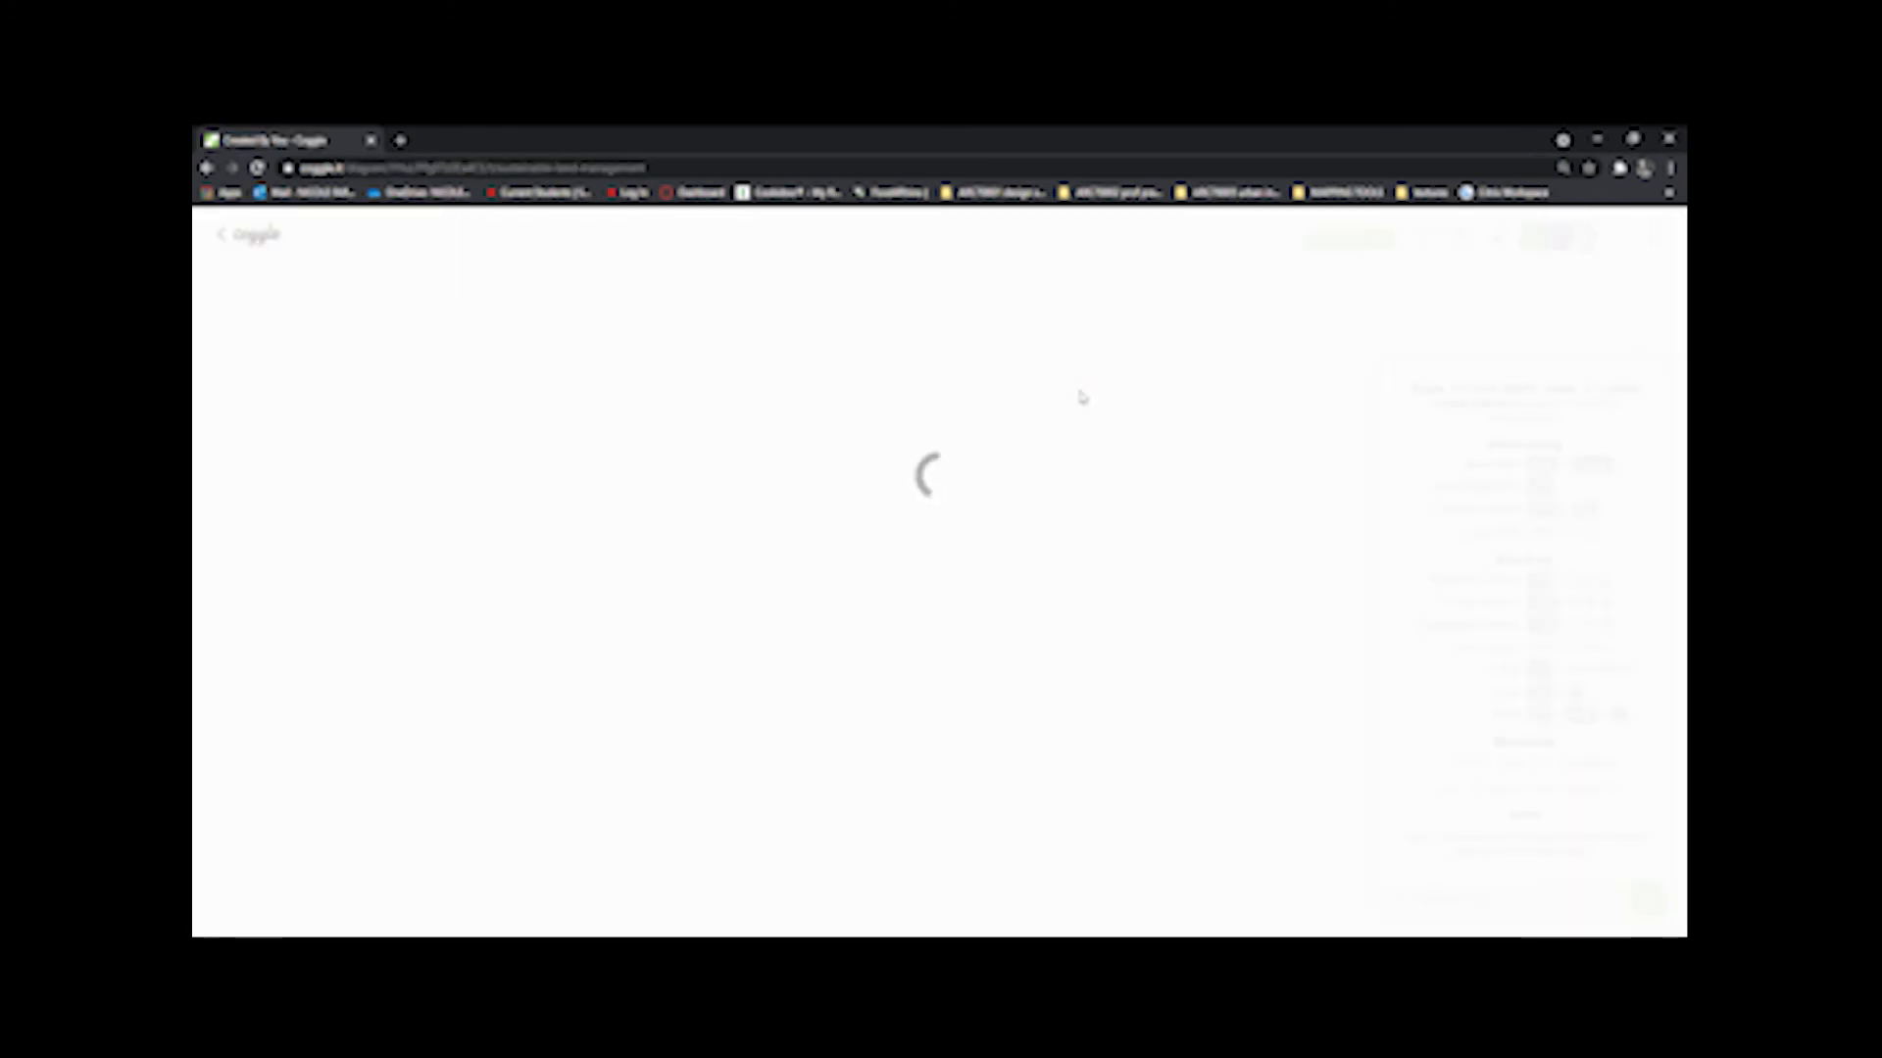
{"action": "left_click_drag", "start_coordinate": [1133, 509], "coordinate": [1021, 416]}
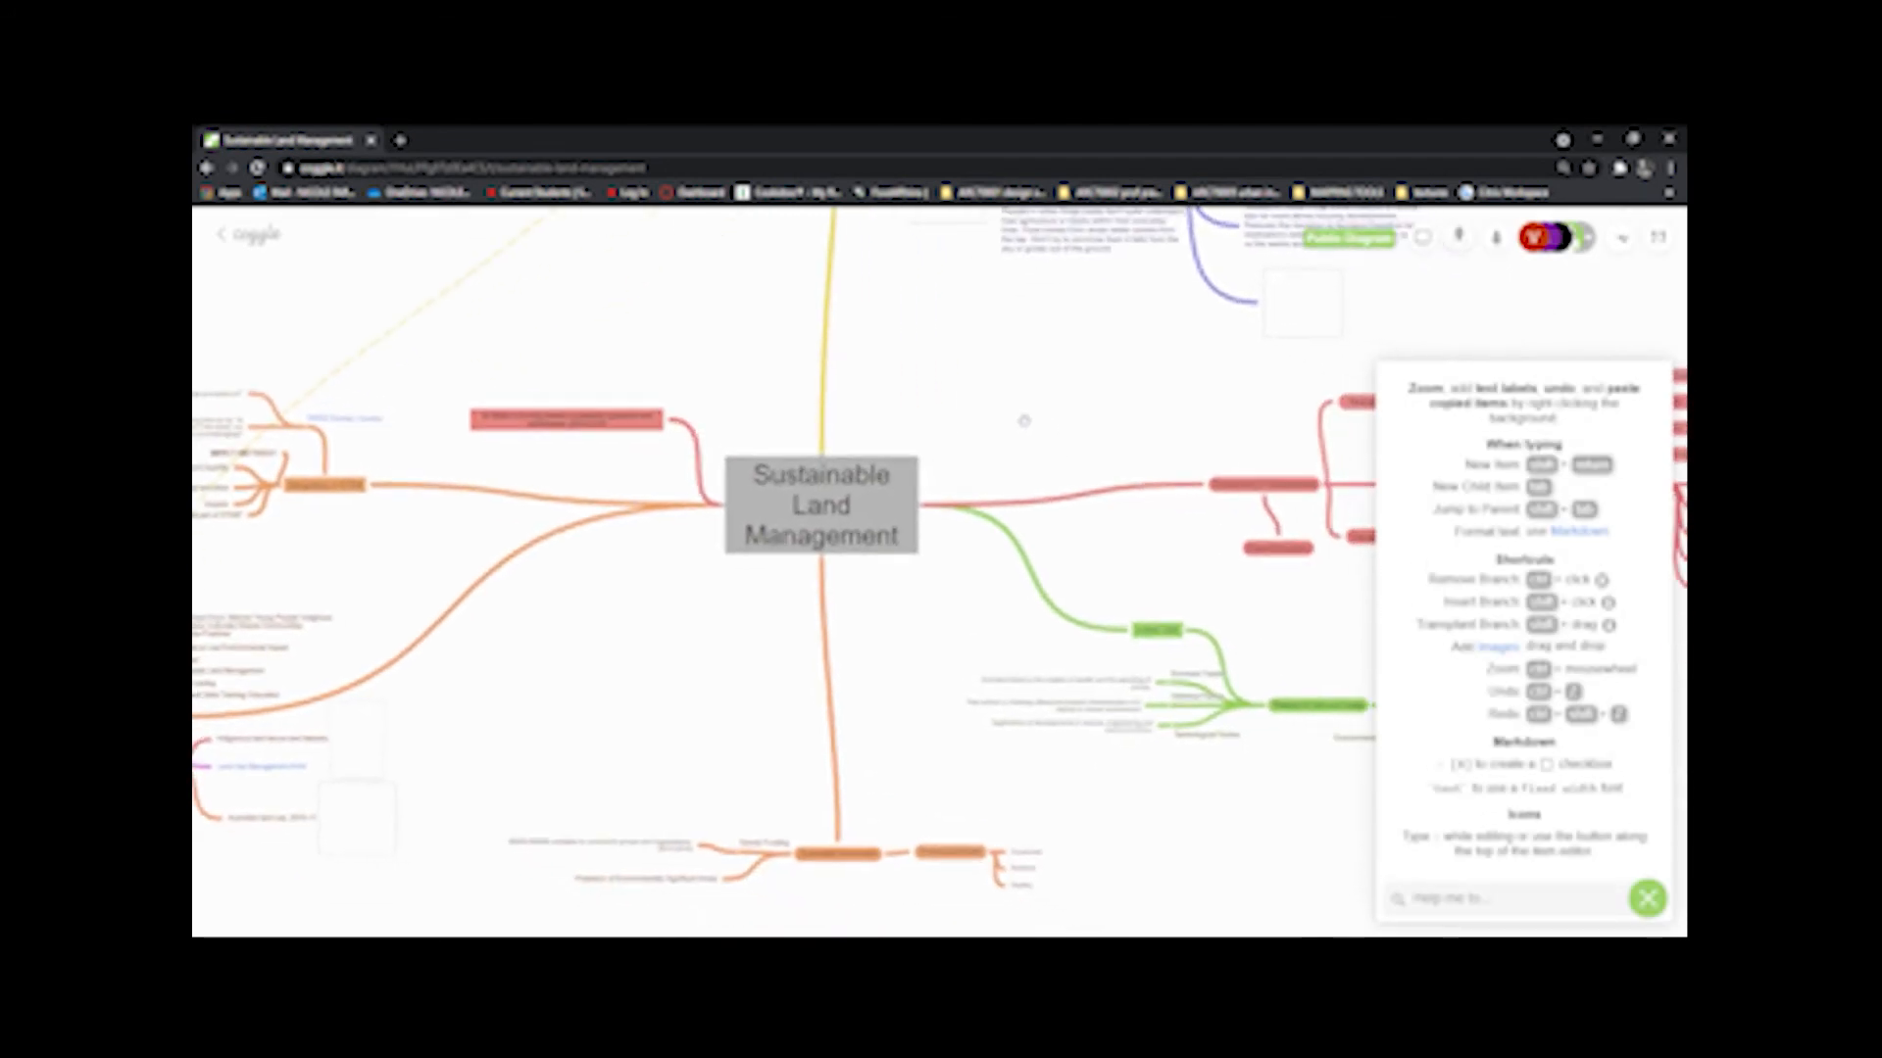
{"action": "left_click_drag", "start_coordinate": [941, 664], "coordinate": [922, 655]}
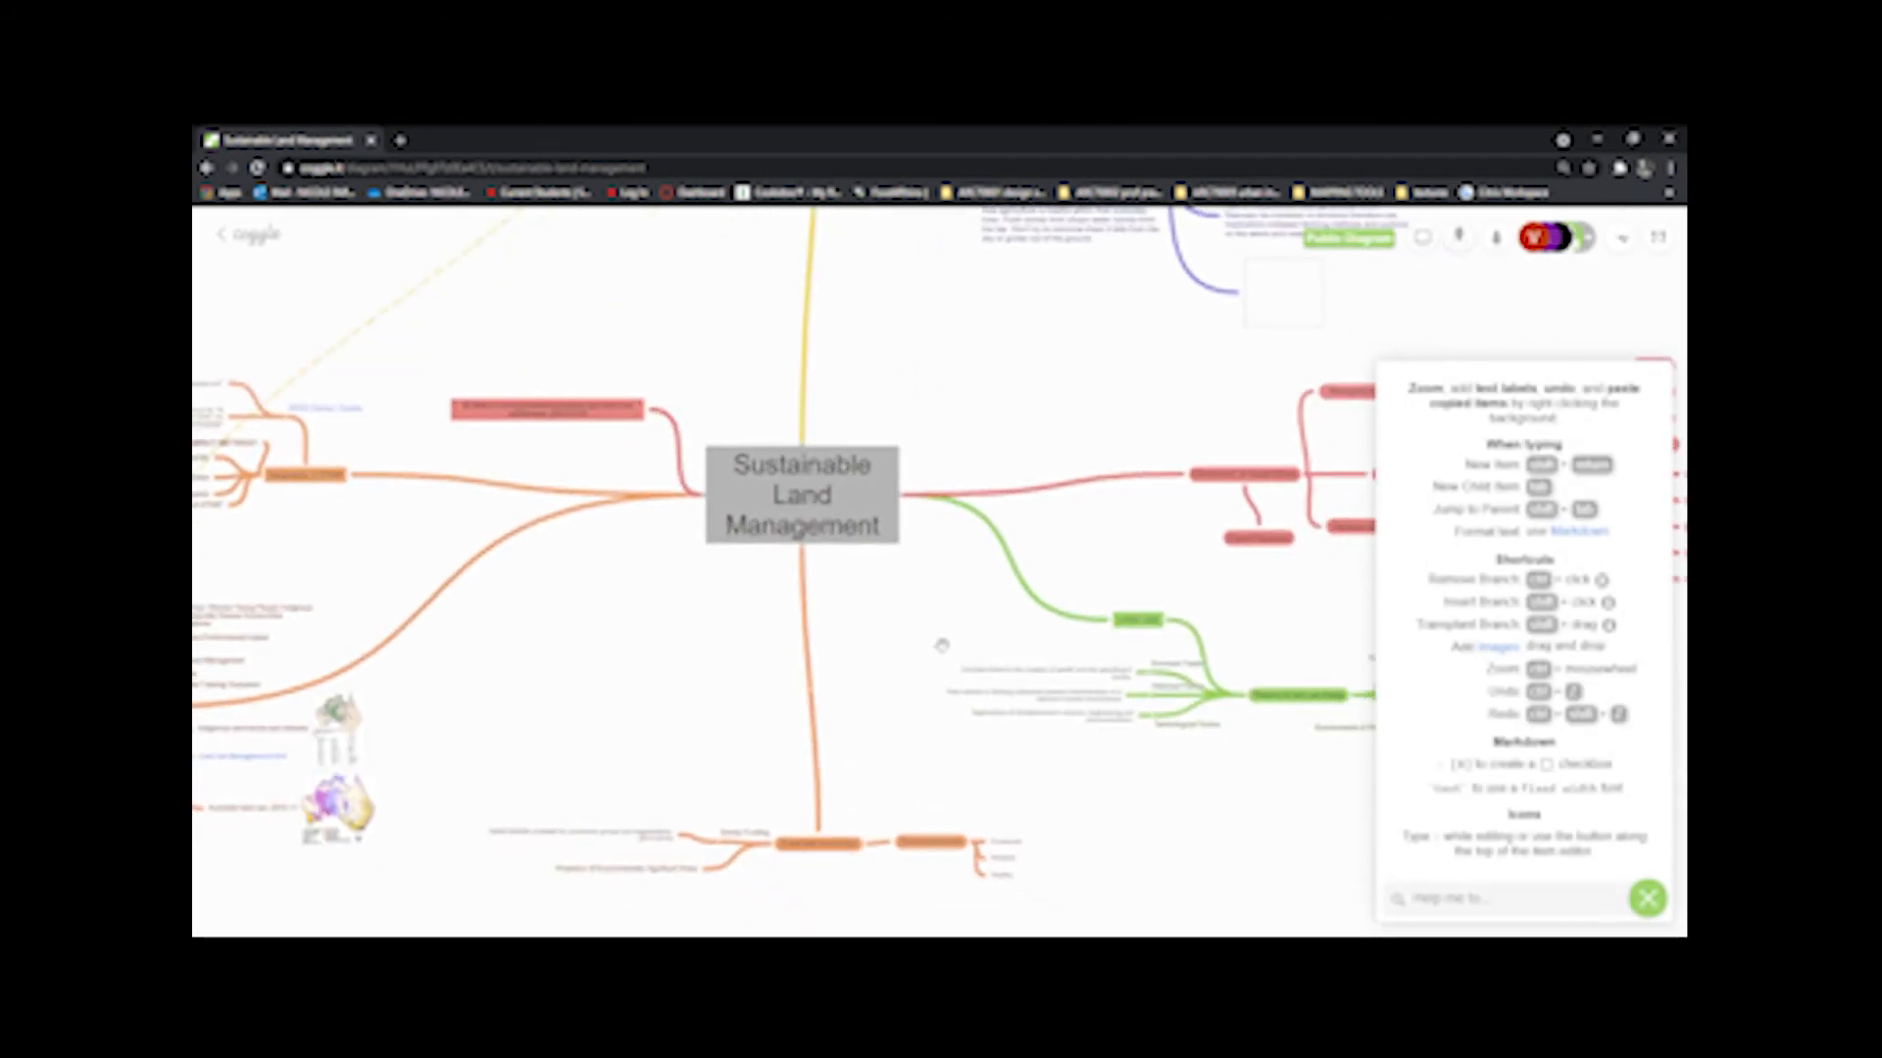
{"action": "scroll", "coordinate": [941, 644], "scroll_direction": "down", "scroll_amount": 5}
{"action": "left_click_drag", "start_coordinate": [965, 618], "coordinate": [928, 710]}
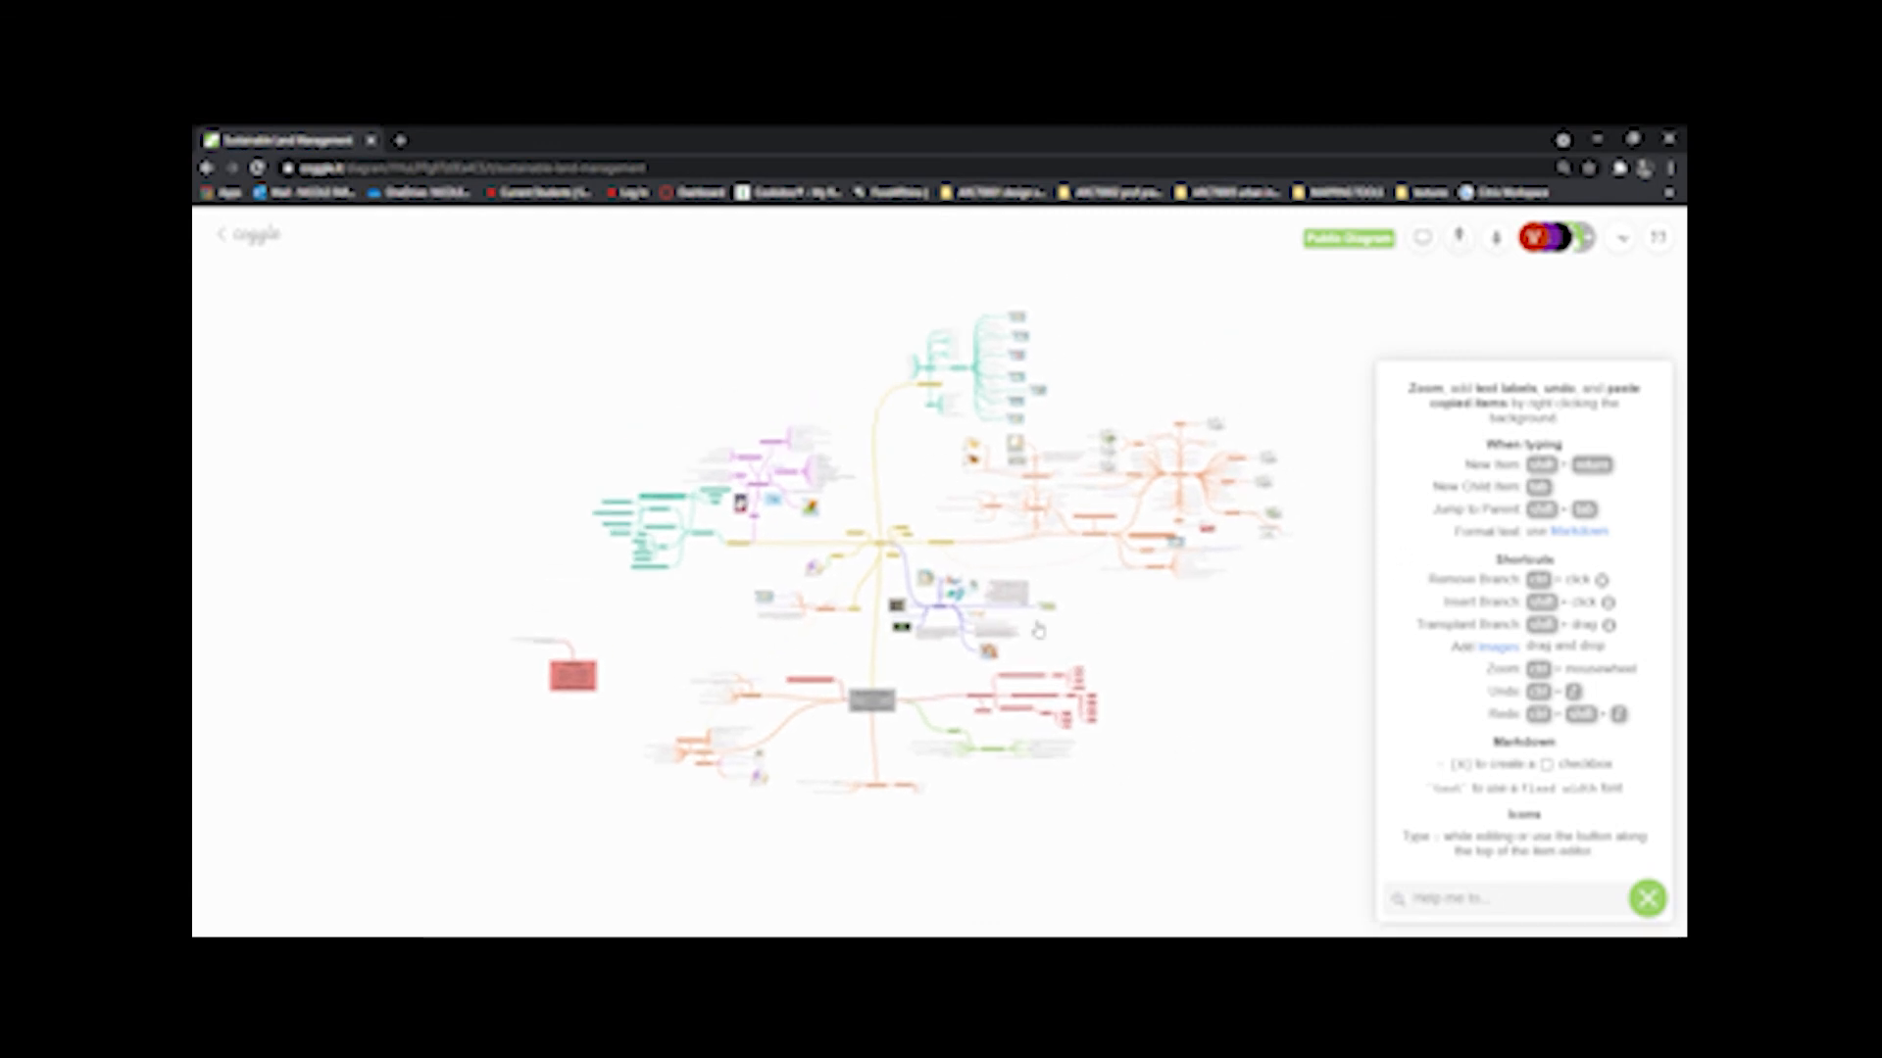
{"action": "scroll", "coordinate": [1245, 495], "scroll_direction": "up", "scroll_amount": 5}
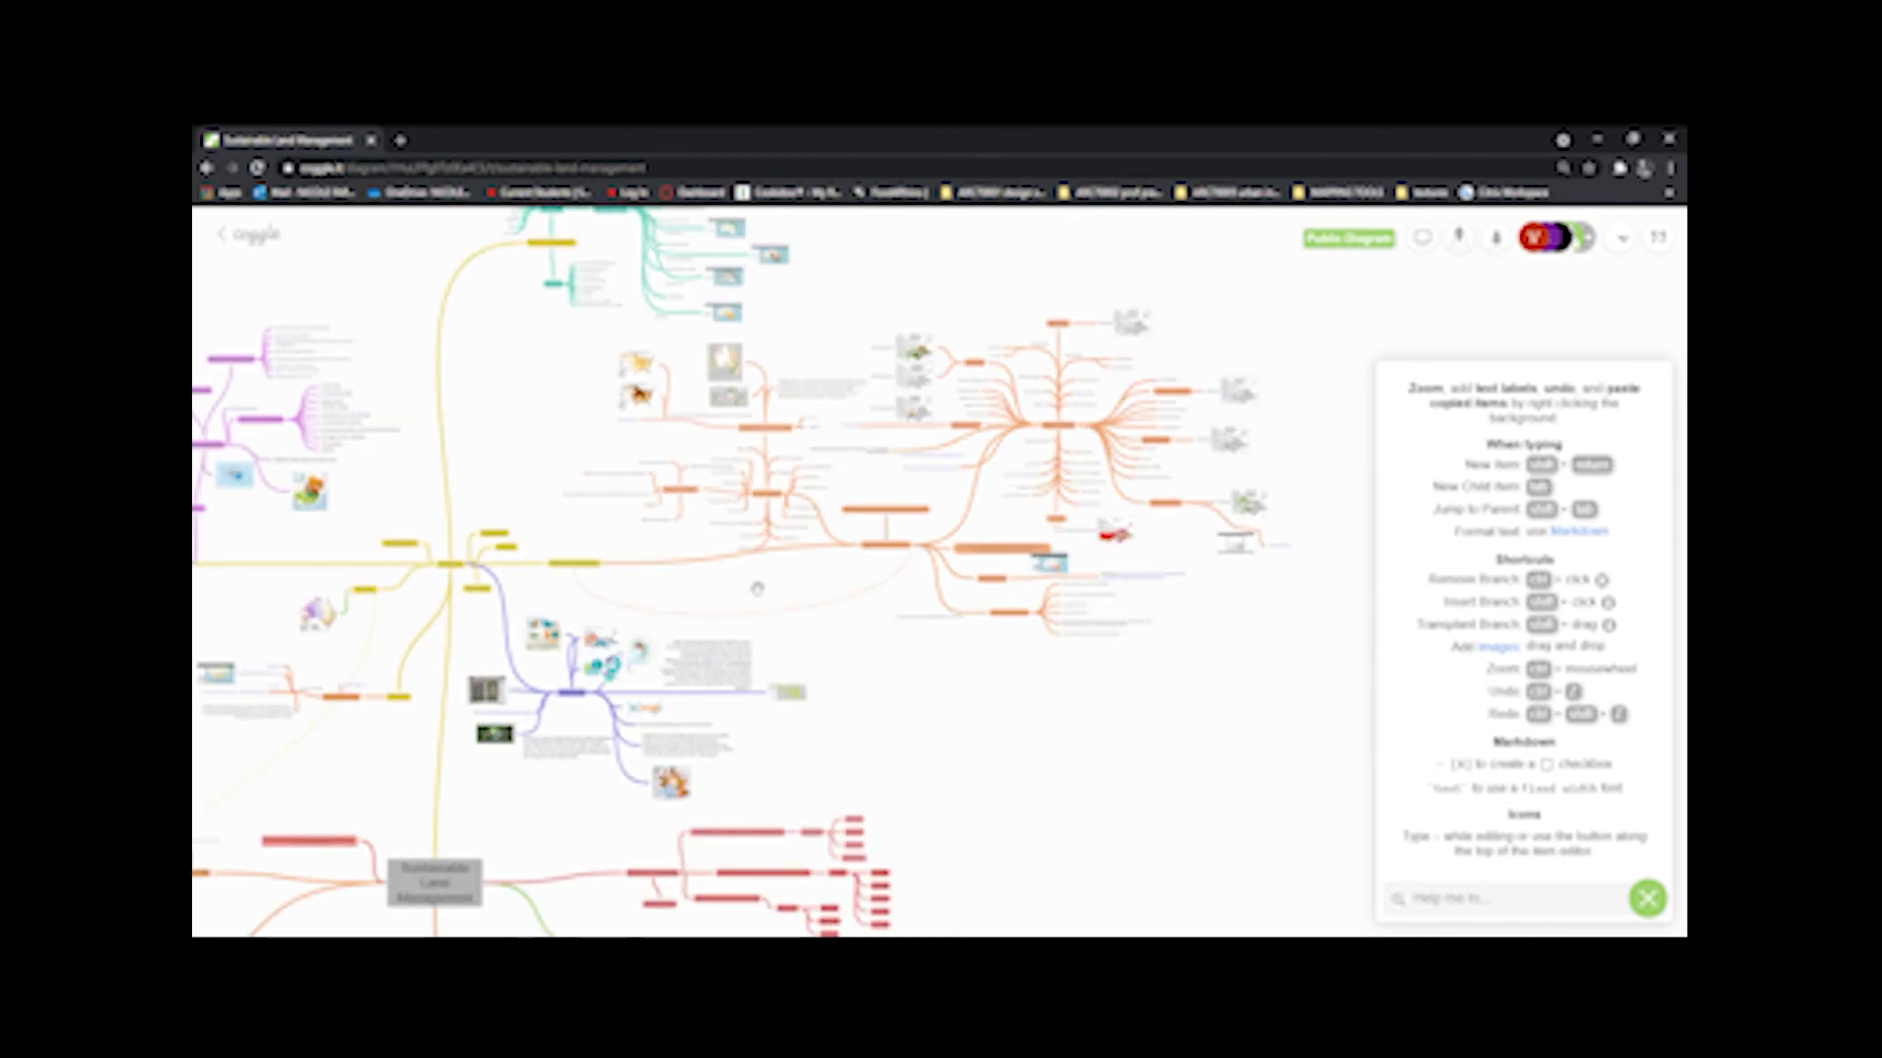
{"action": "scroll", "coordinate": [759, 588], "scroll_direction": "down", "scroll_amount": 2}
{"action": "scroll", "coordinate": [770, 608], "scroll_direction": "down", "scroll_amount": 1}
{"action": "scroll", "coordinate": [778, 609], "scroll_direction": "down", "scroll_amount": 3}
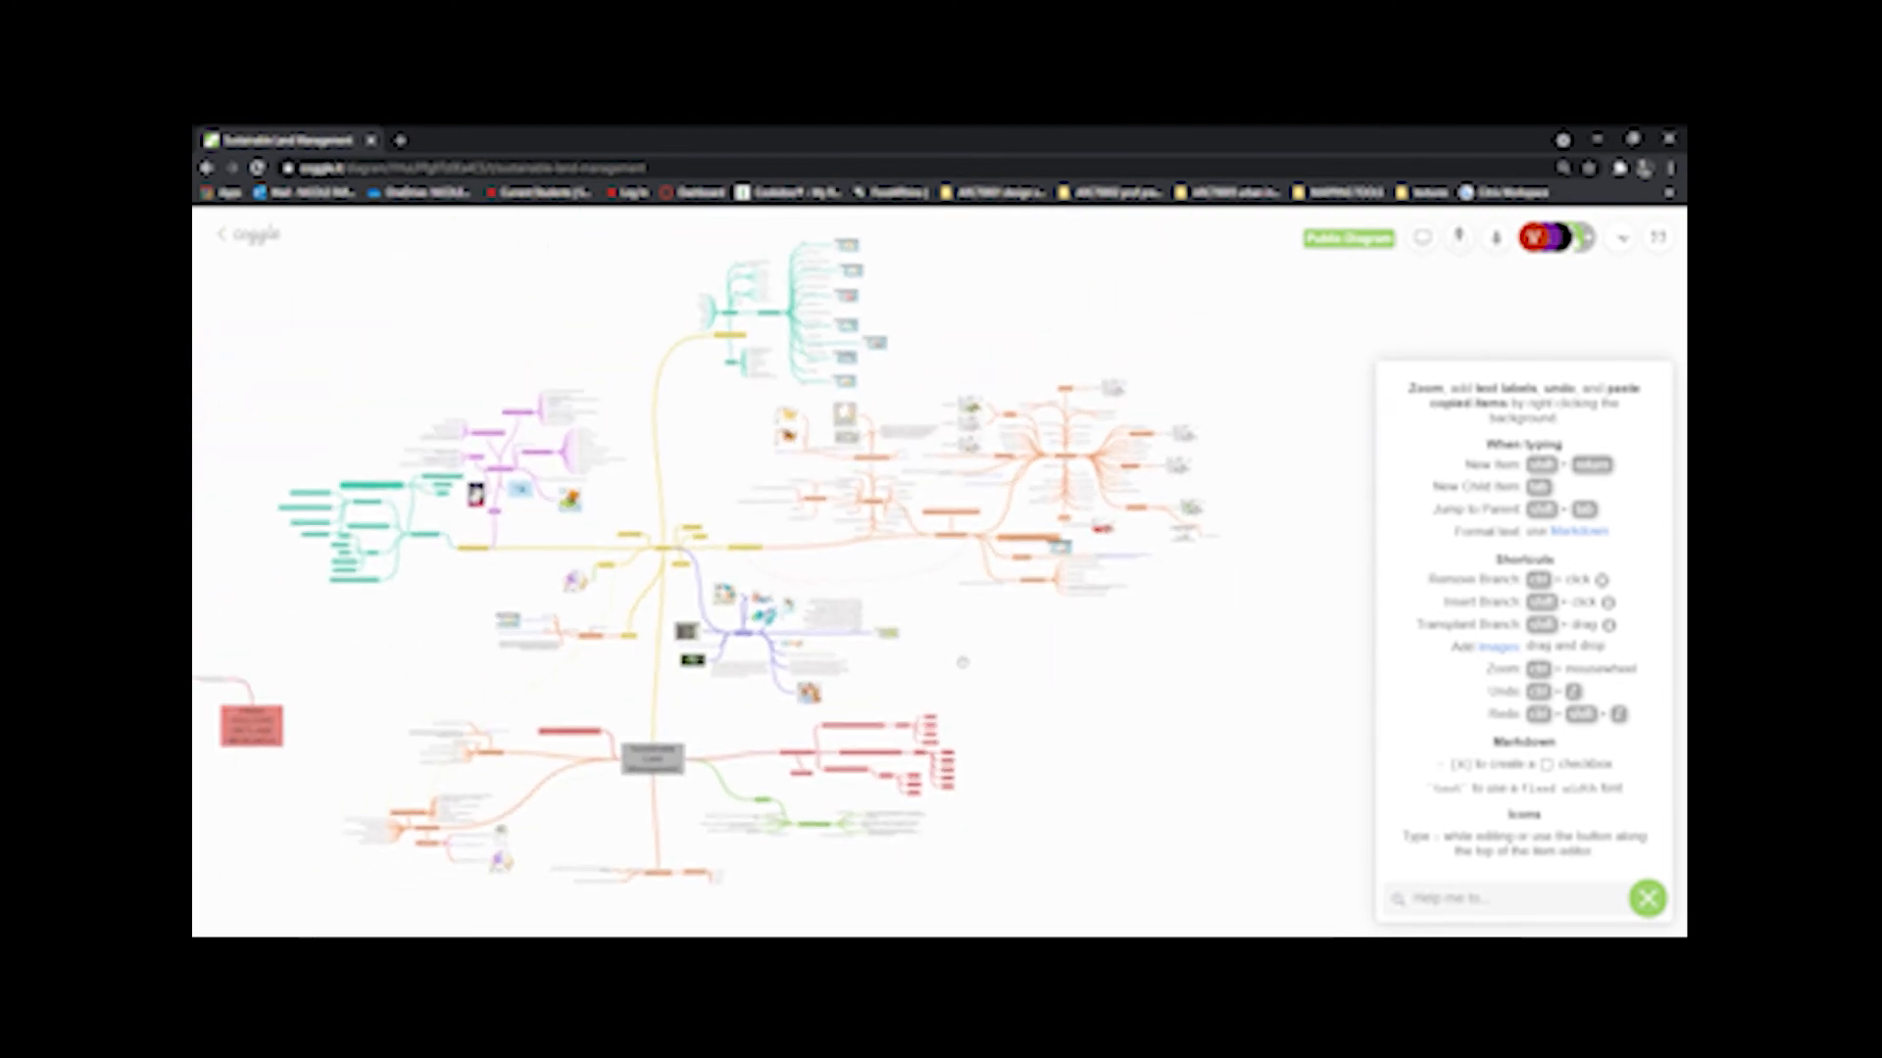
Step: Return to the list of diagrams, open CARING FOR OUR COUNTRY and examine its overall layout and cross-links
{"action": "left_click", "coordinate": [250, 233]}
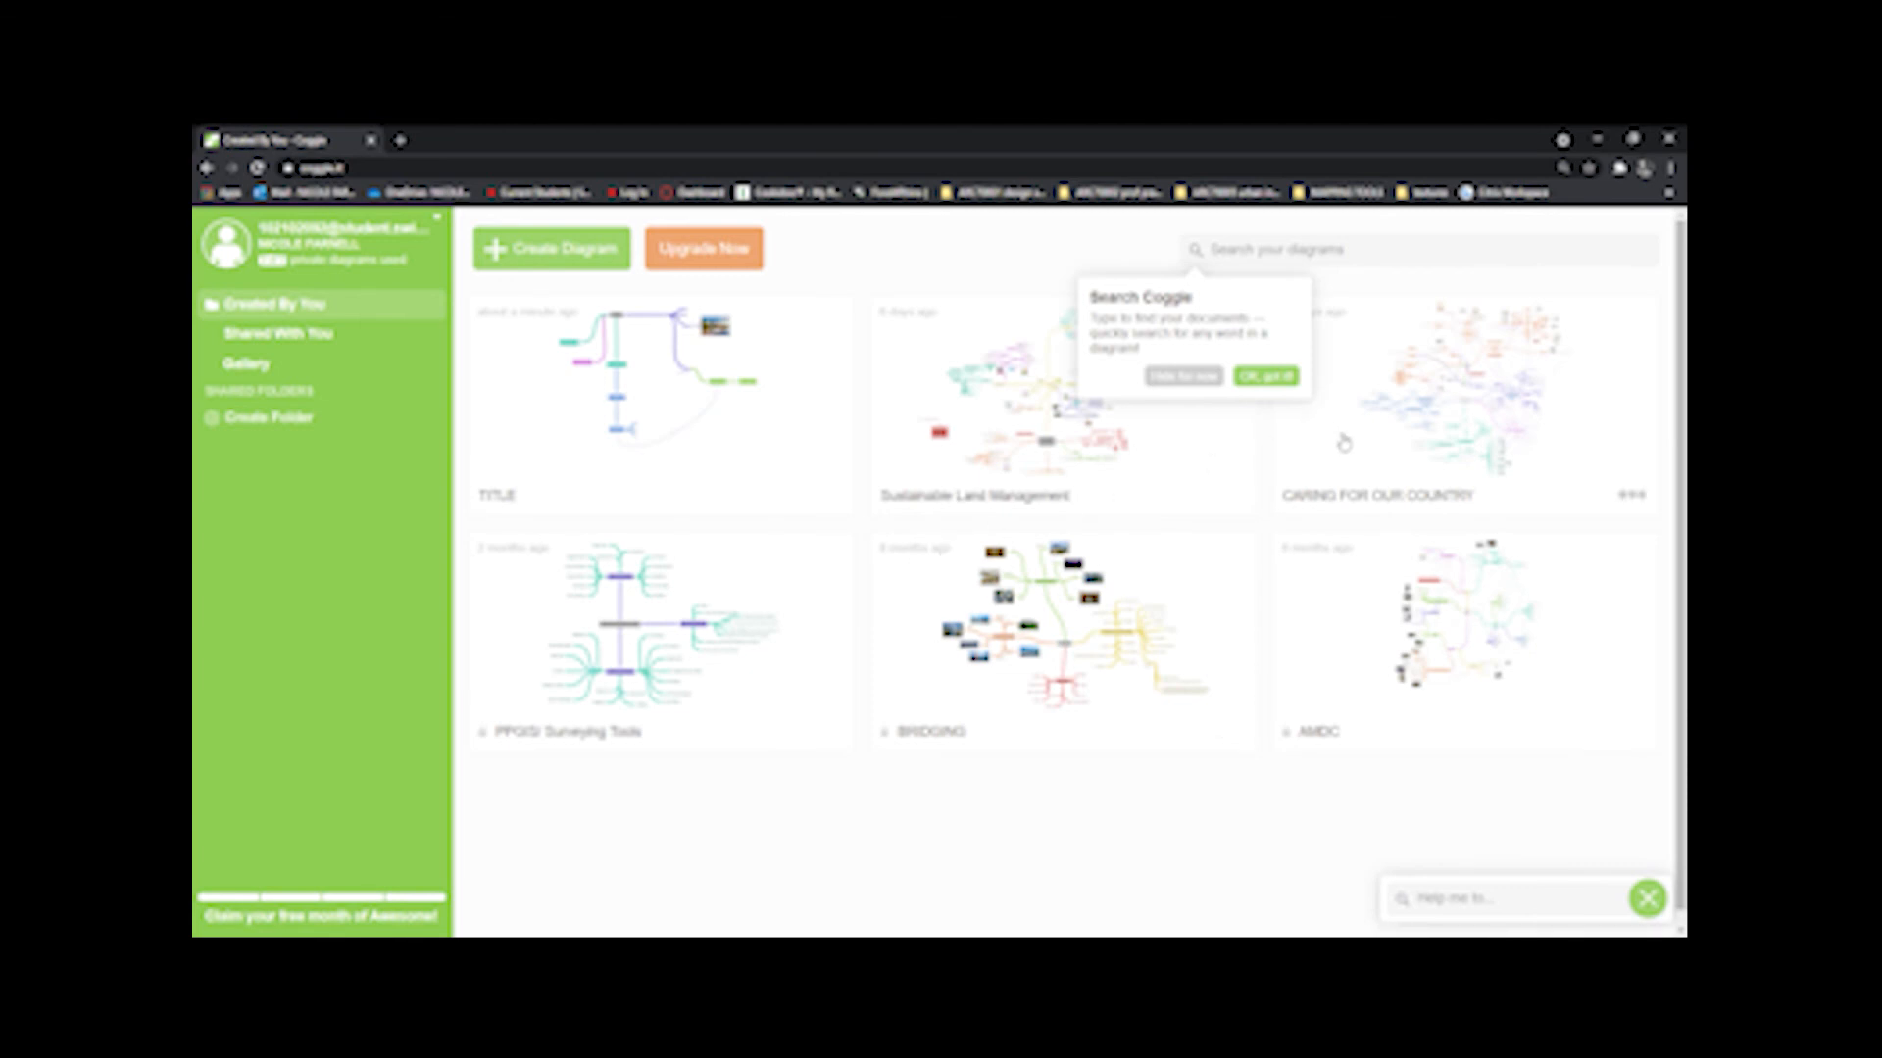
{"action": "left_click", "coordinate": [1448, 432]}
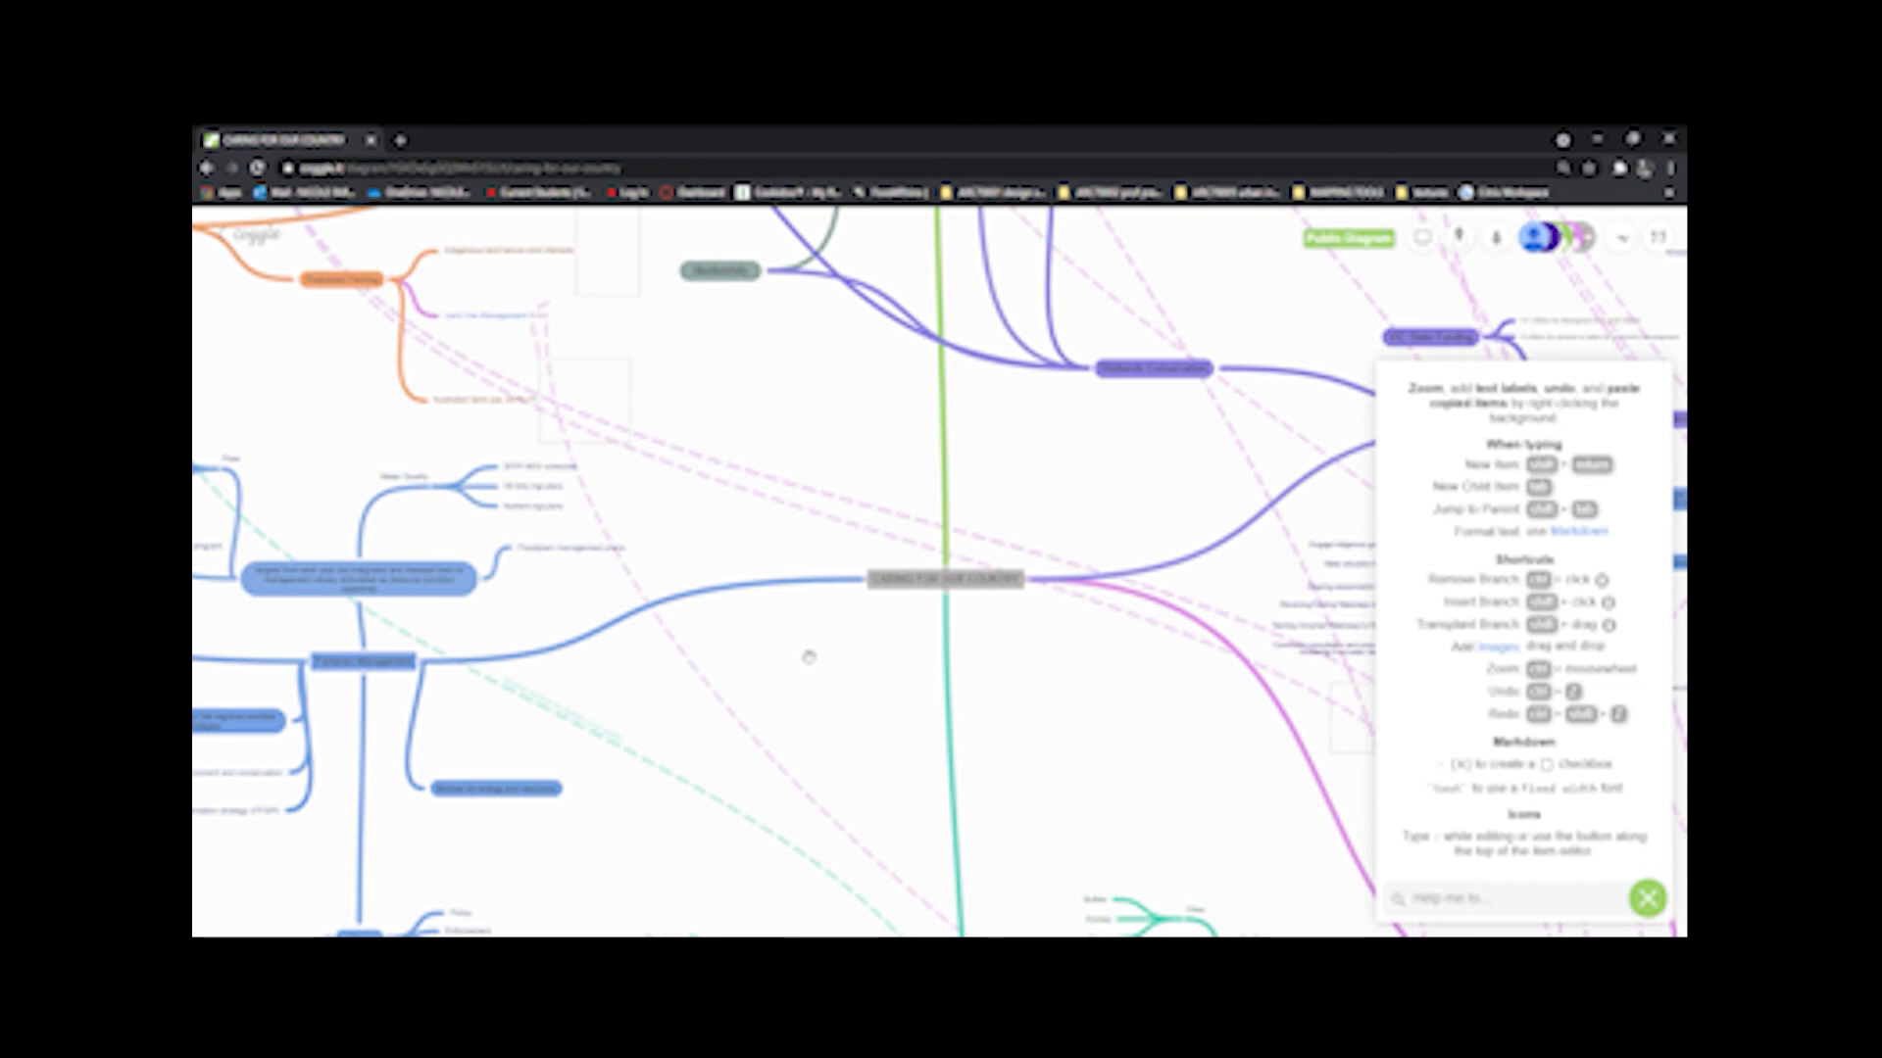
{"action": "scroll", "coordinate": [810, 652], "scroll_direction": "down", "scroll_amount": 5, "text": "ctrl"}
{"action": "left_click_drag", "start_coordinate": [813, 627], "coordinate": [777, 601]}
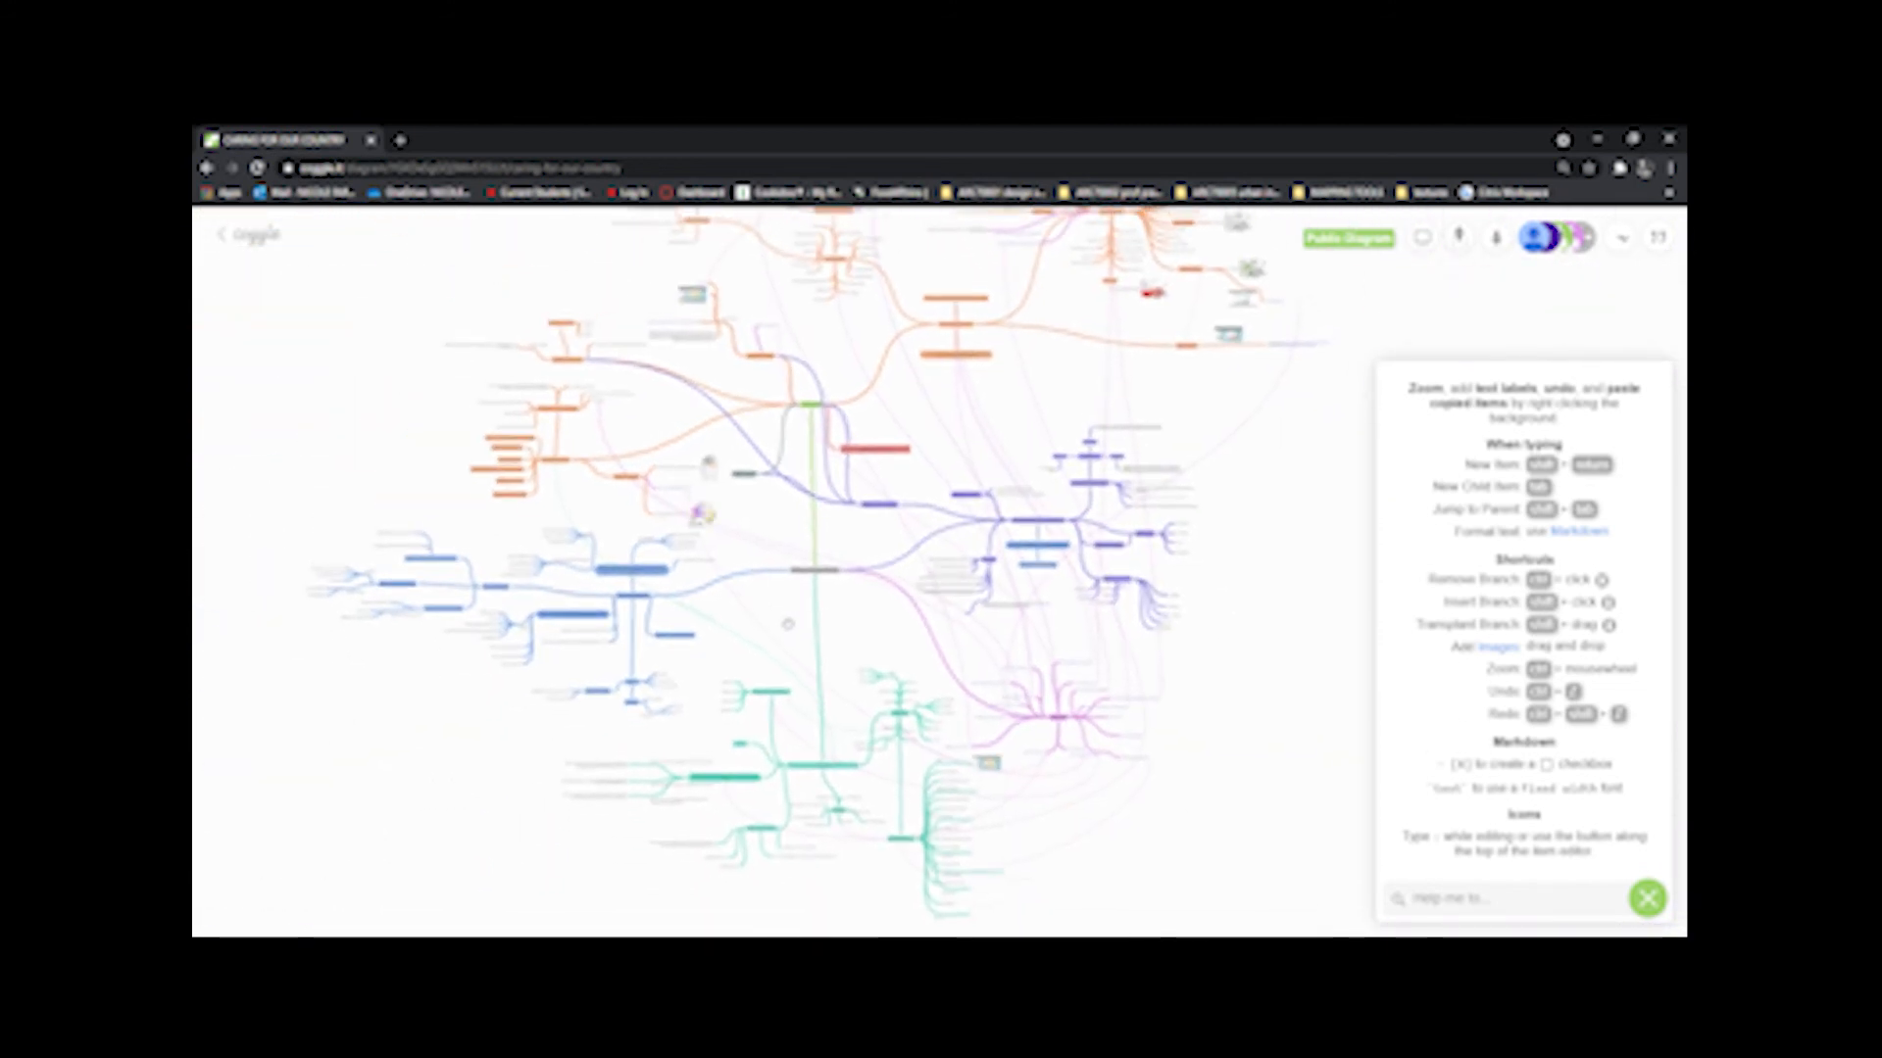
{"action": "left_click_drag", "start_coordinate": [863, 625], "coordinate": [869, 667]}
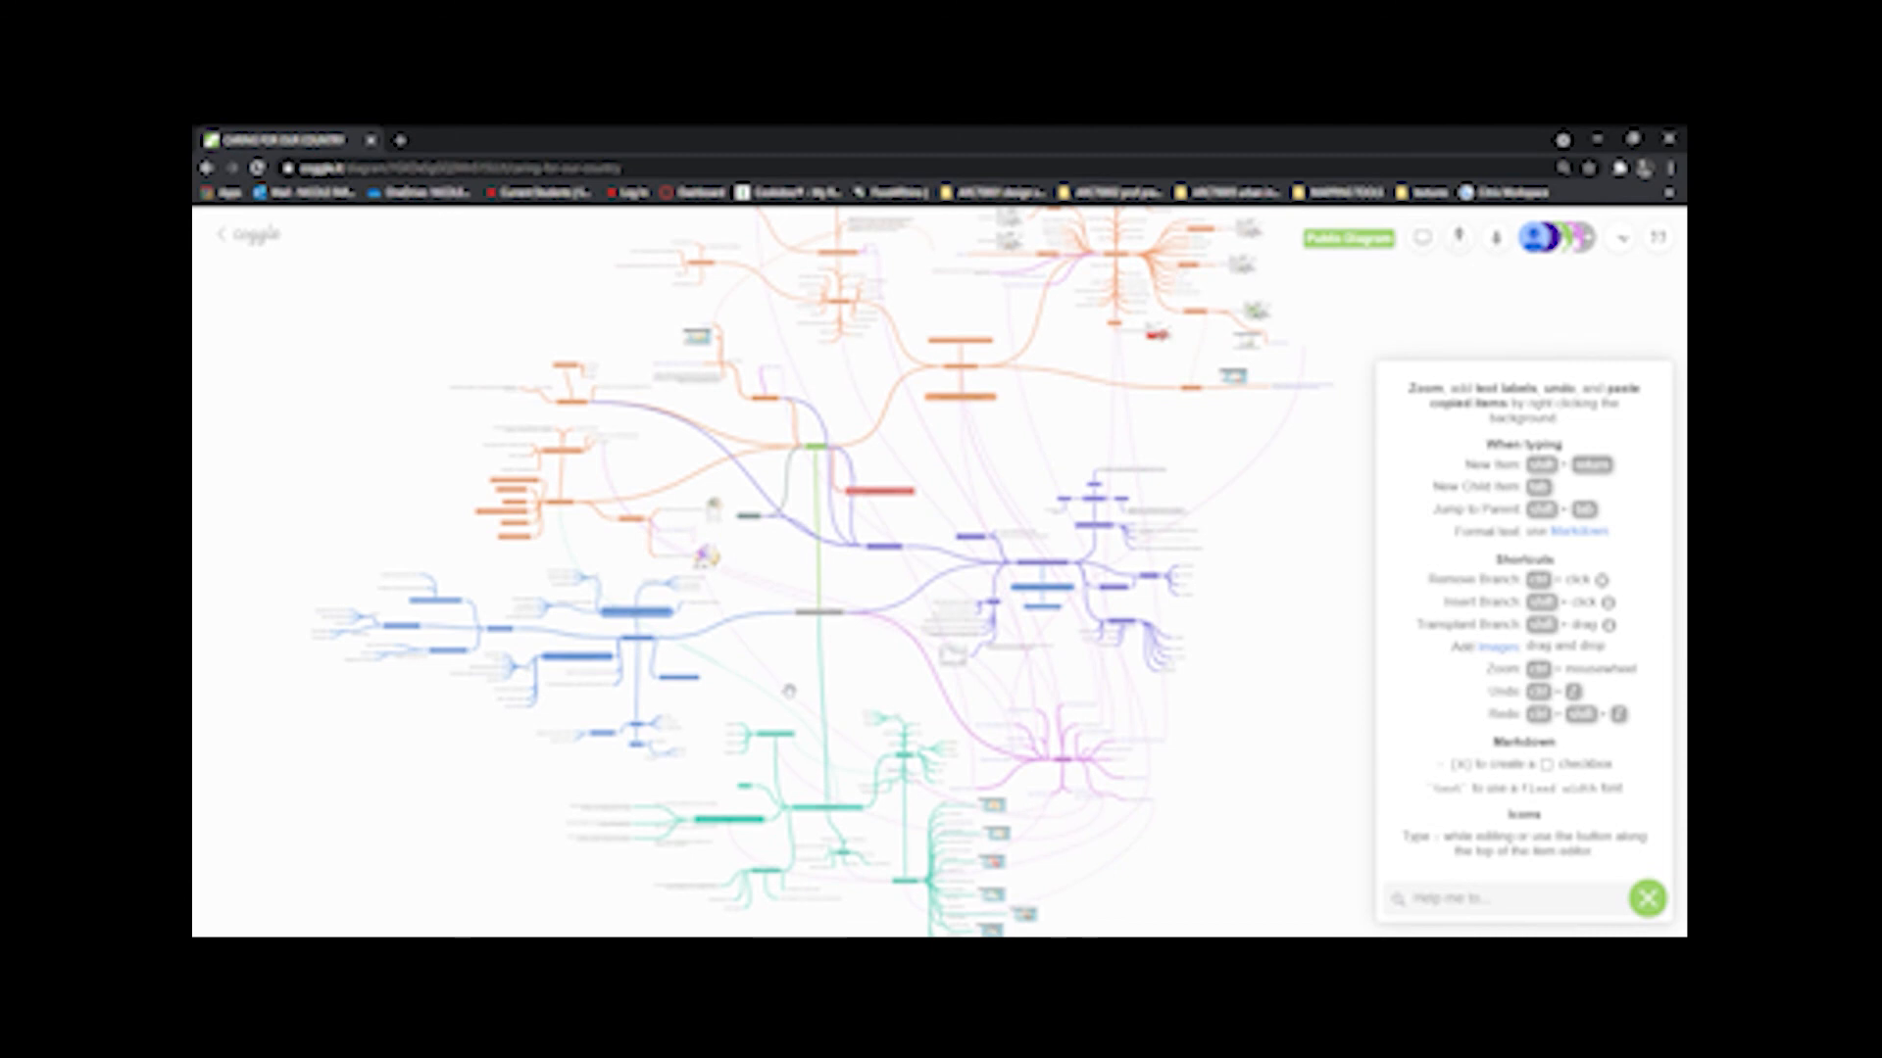
{"action": "left_click_drag", "start_coordinate": [873, 585], "coordinate": [824, 477]}
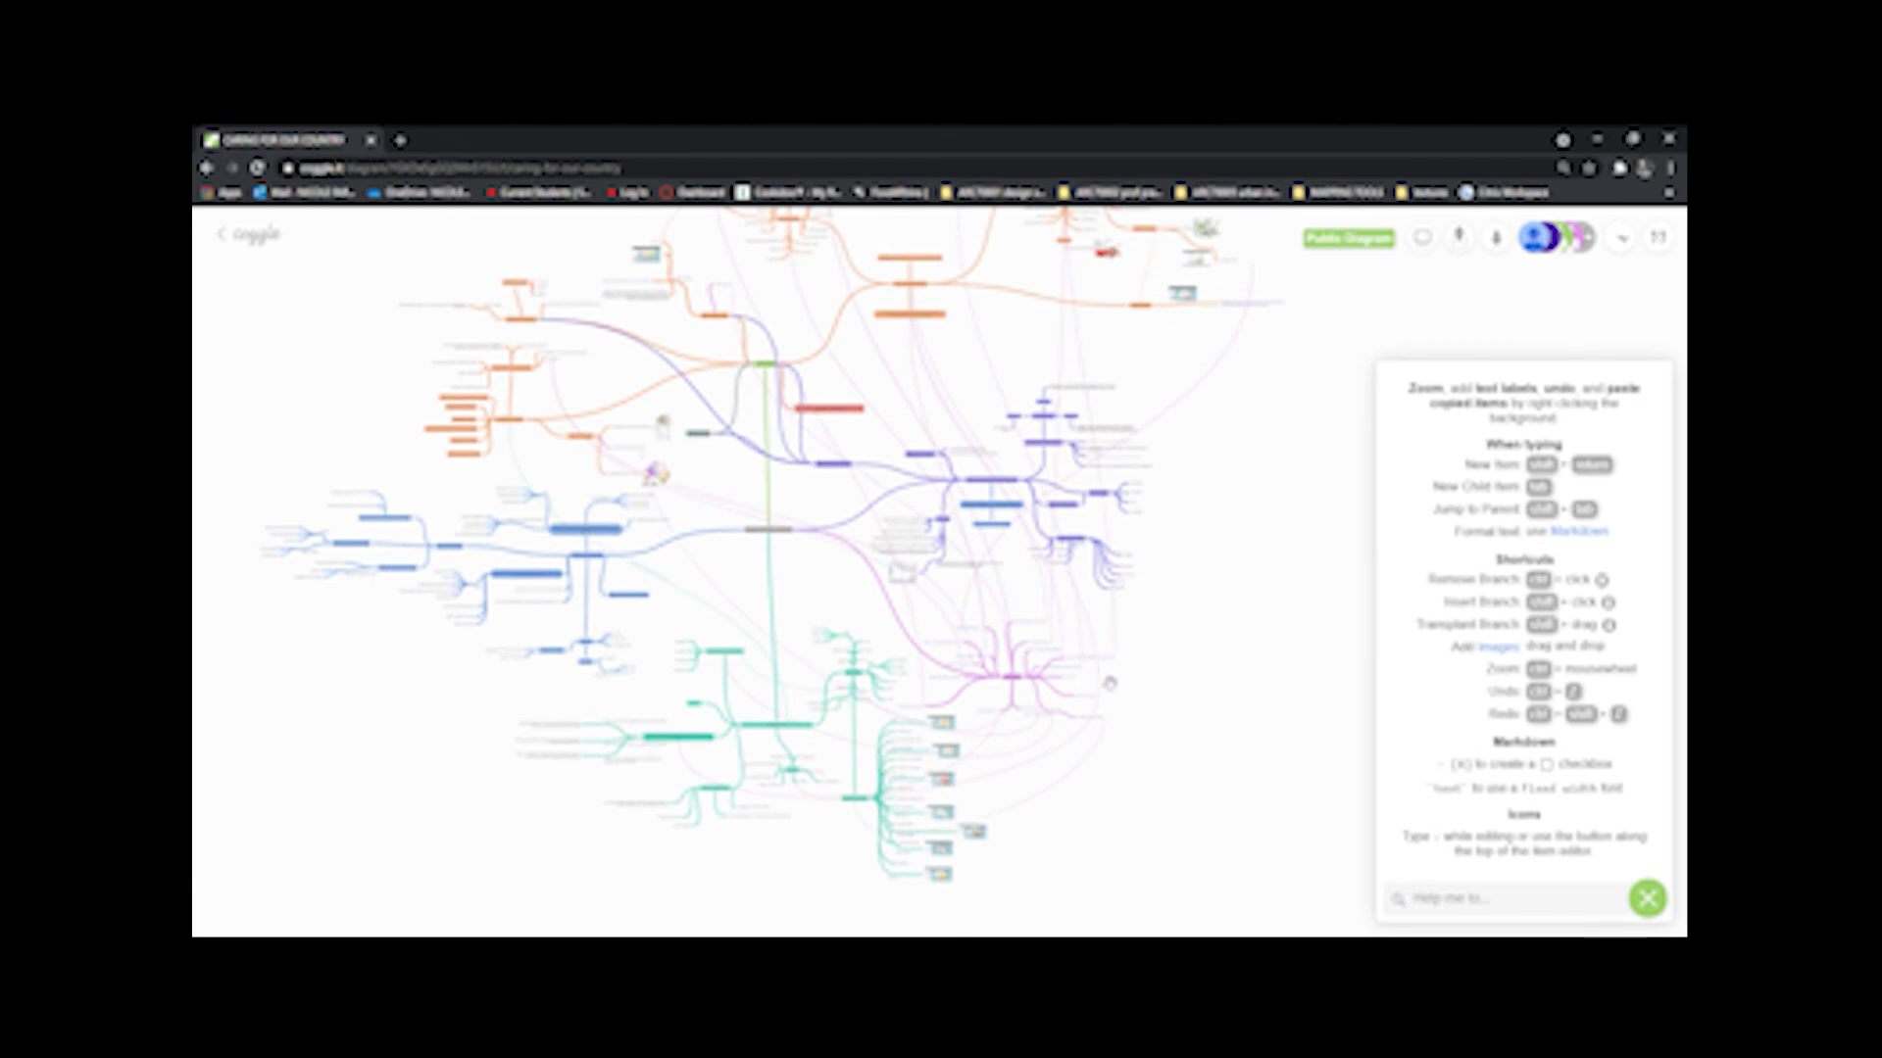